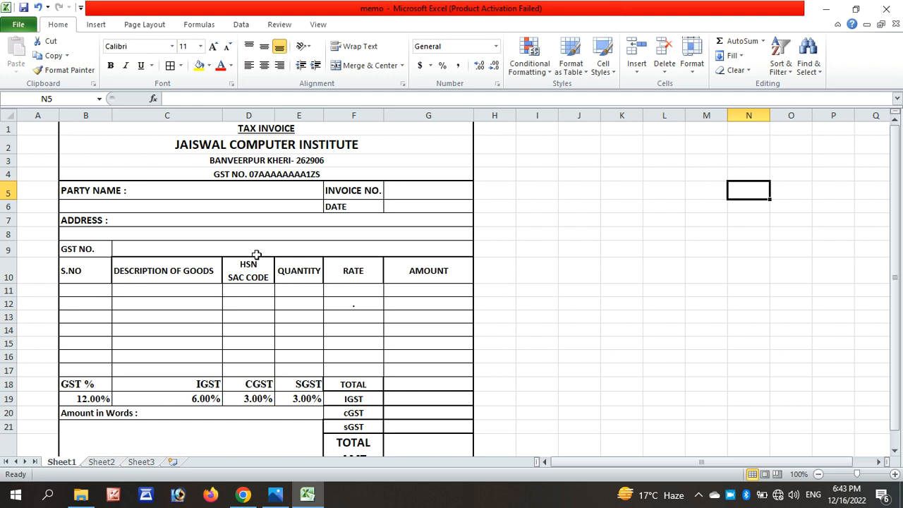
Compare the tax invoice template on Sheet1 with the invoice records table on Sheet2.
left_click(252, 191)
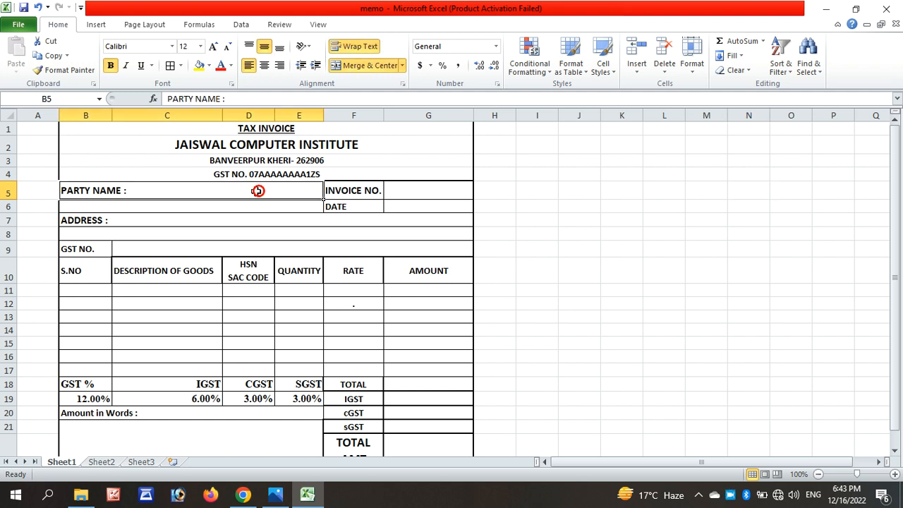
left_click(395, 189)
scroll(395, 189, "down", 2)
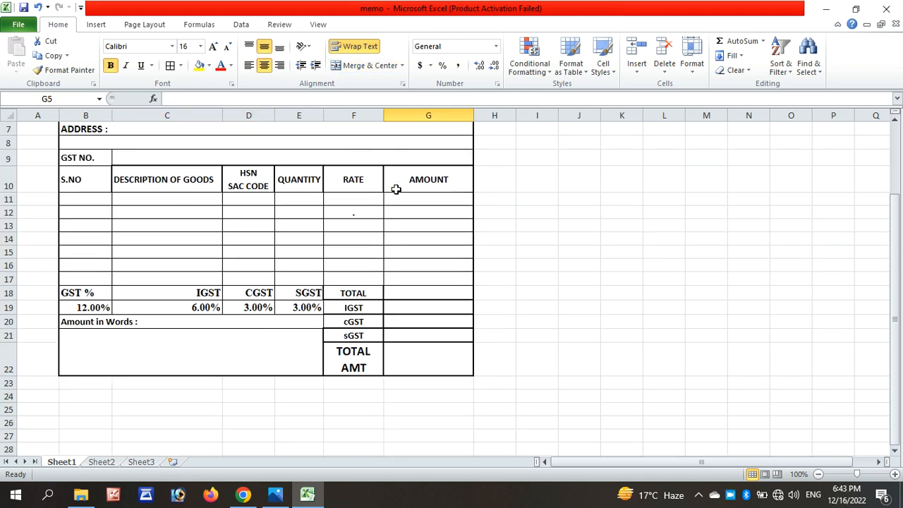
scroll(340, 161, "up", 2)
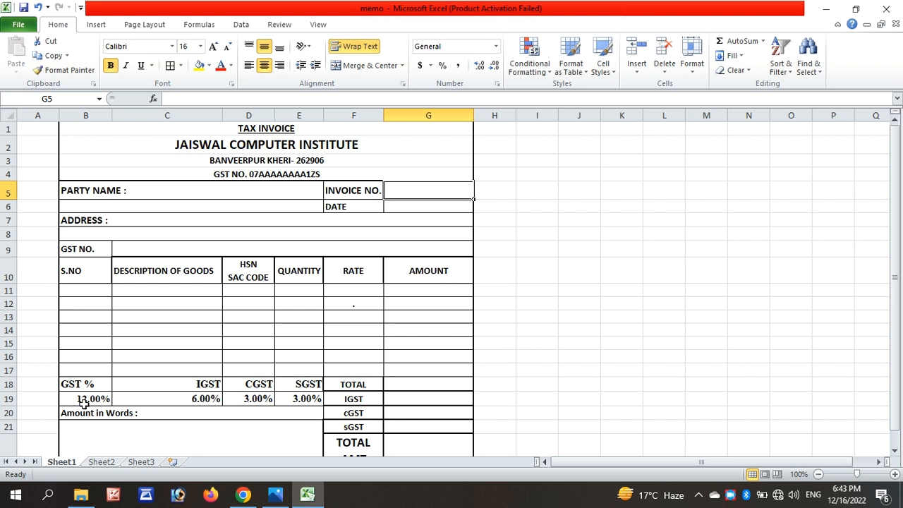
left_click(100, 462)
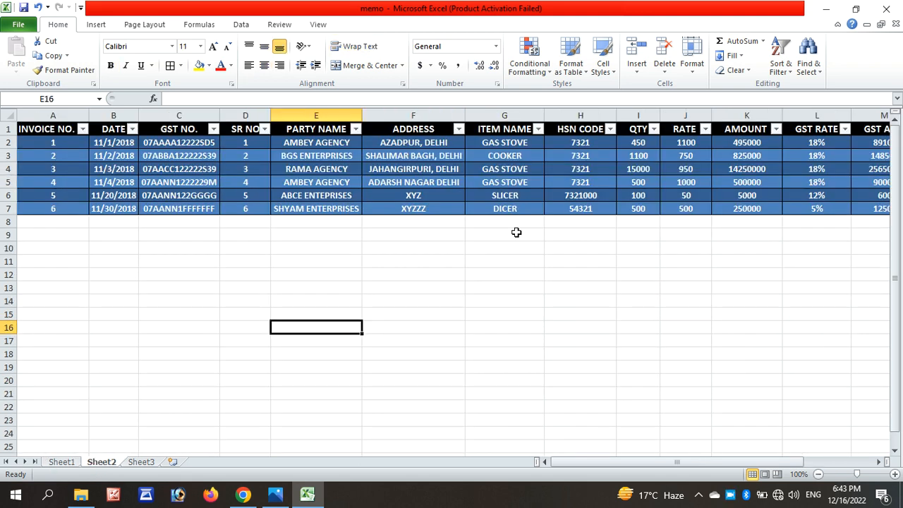
mouse_move(710, 466)
left_mouse_down()
mouse_move(786, 476)
mouse_move(716, 467)
left_mouse_up()
left_click_drag(569, 462, 511, 483)
left_click(64, 463)
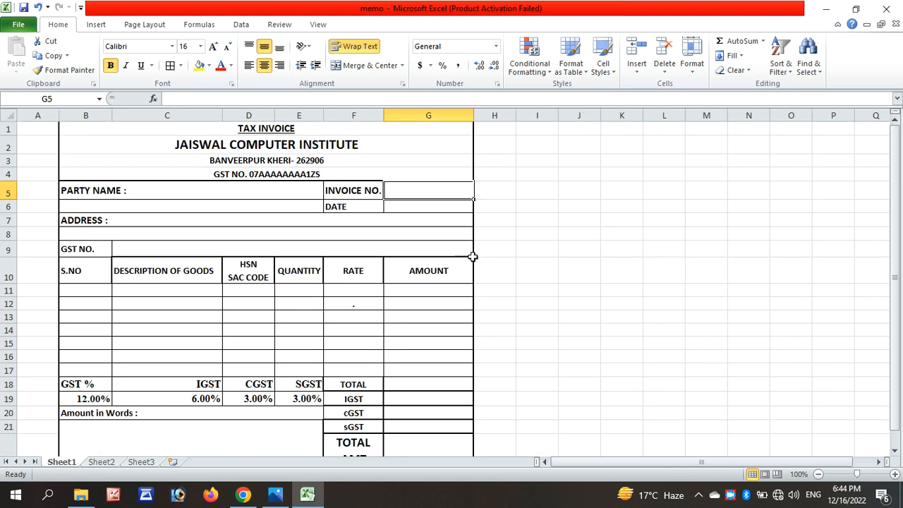
left_click(552, 302)
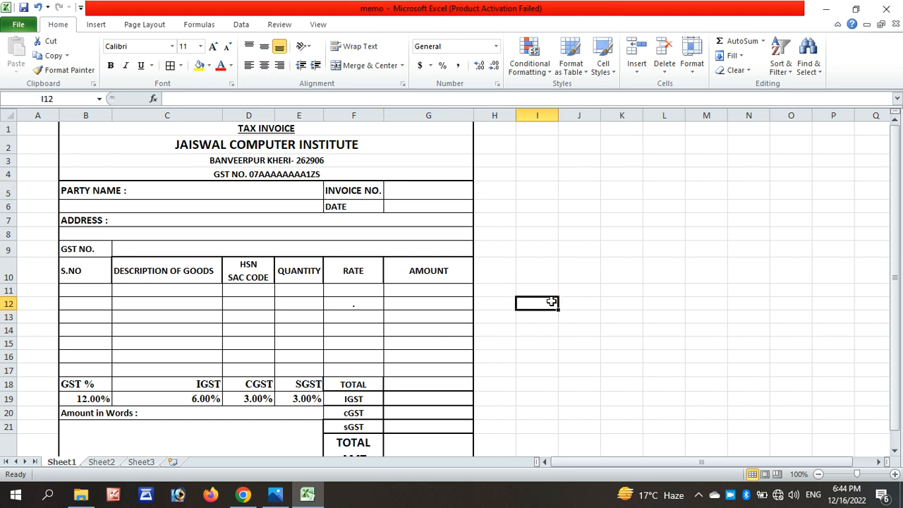
left_click(396, 194)
left_click(851, 172)
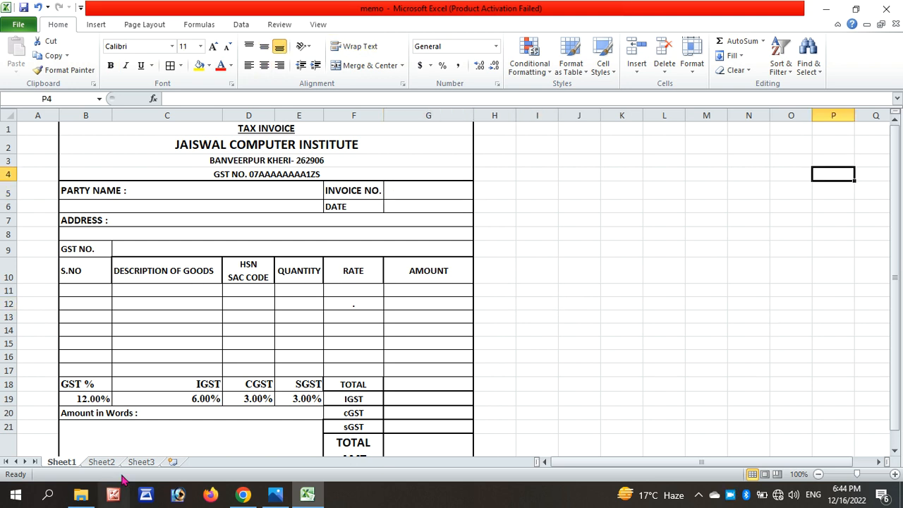
left_click(100, 462)
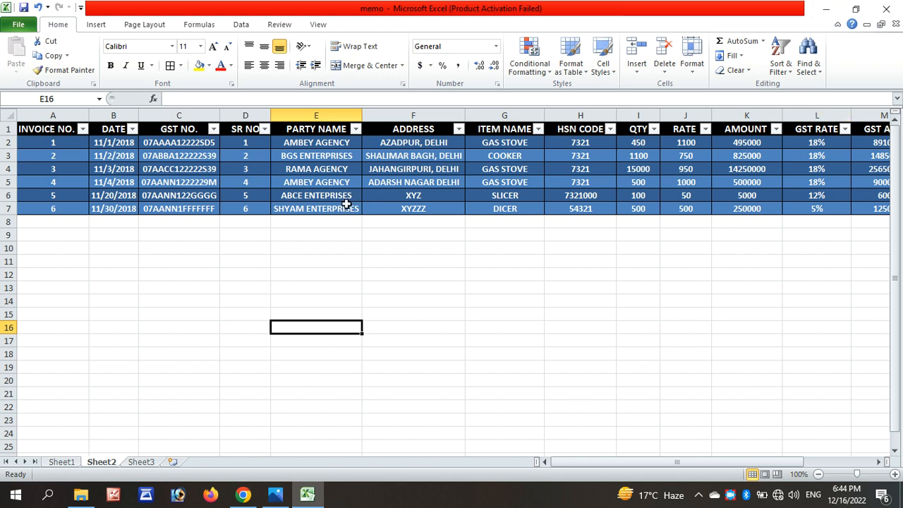
left_click(61, 463)
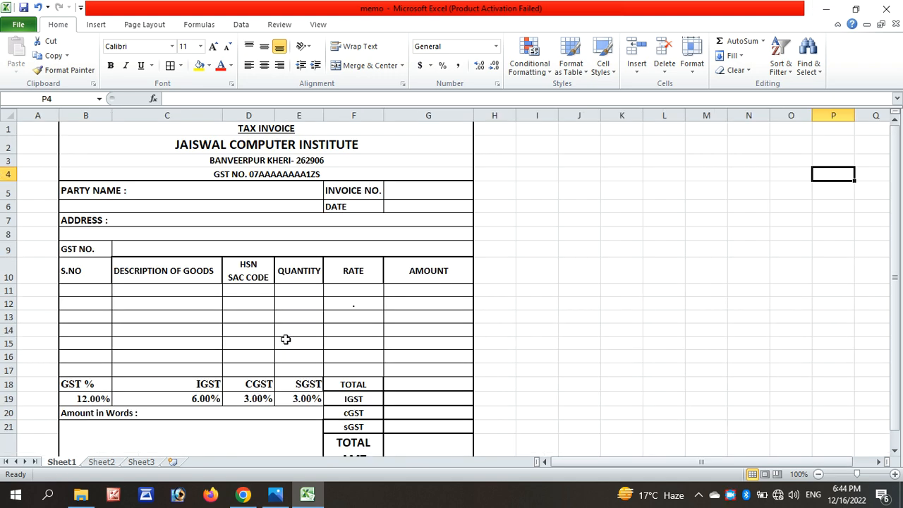
left_click(101, 463)
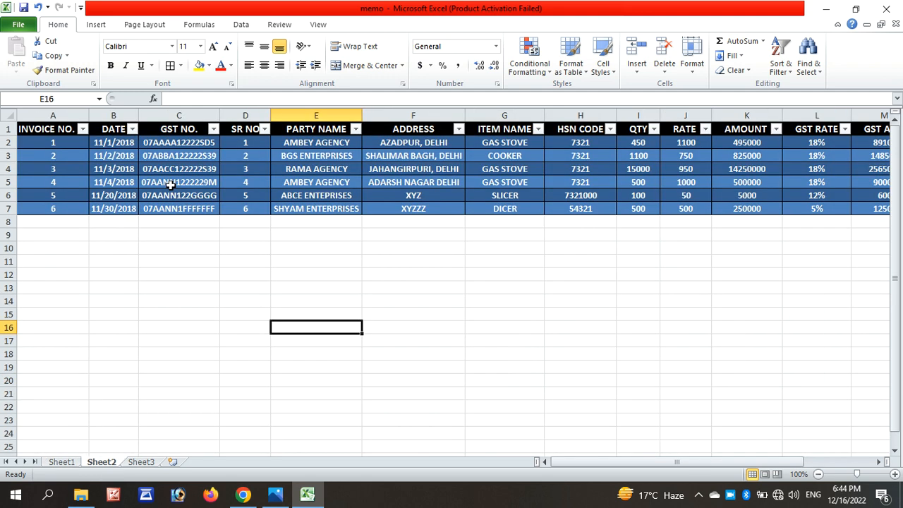
left_click(62, 462)
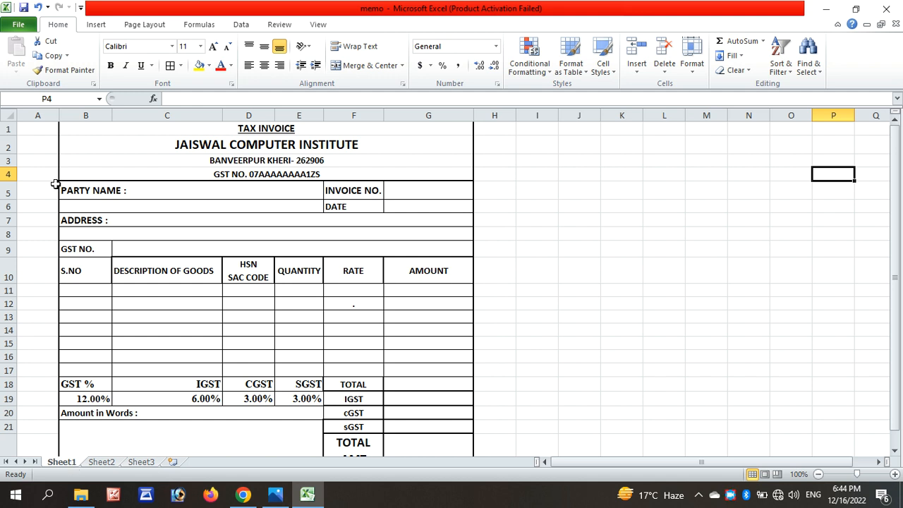
Insert blank cells above the TAX INVOICE heading on Sheet1, shifting the invoice down one row.
left_click(102, 129)
left_click(628, 62)
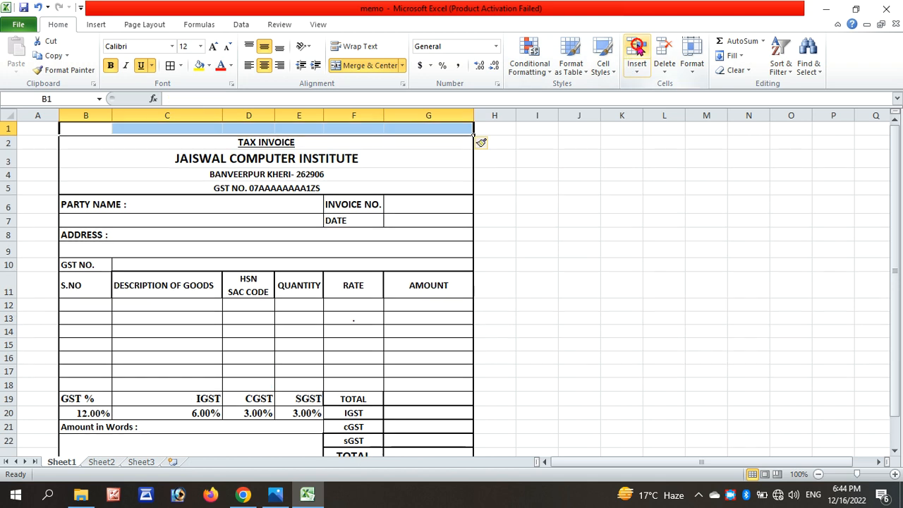
left_click(618, 170)
scroll(393, 289, "down", 3)
scroll(402, 247, "up", 3)
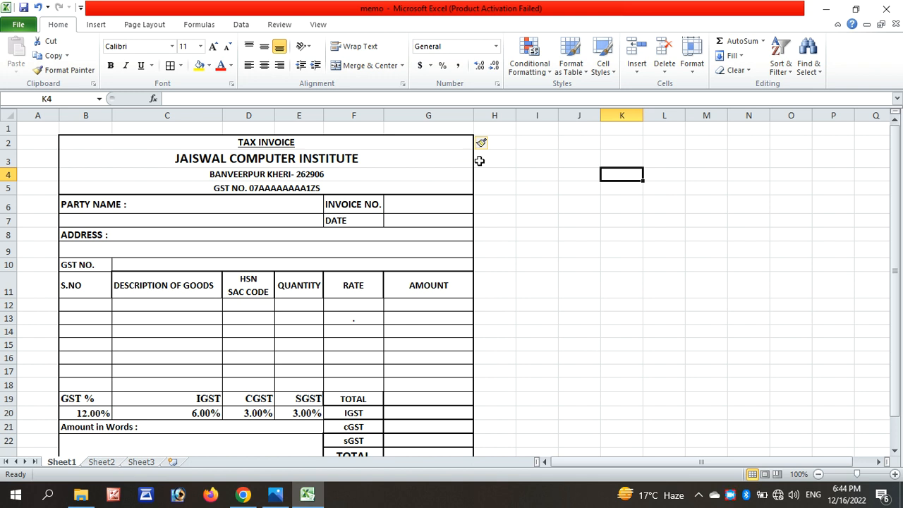
Check the invoice number and date cells on Sheet1 against the record columns on Sheet2.
left_click_drag(428, 204, 428, 220)
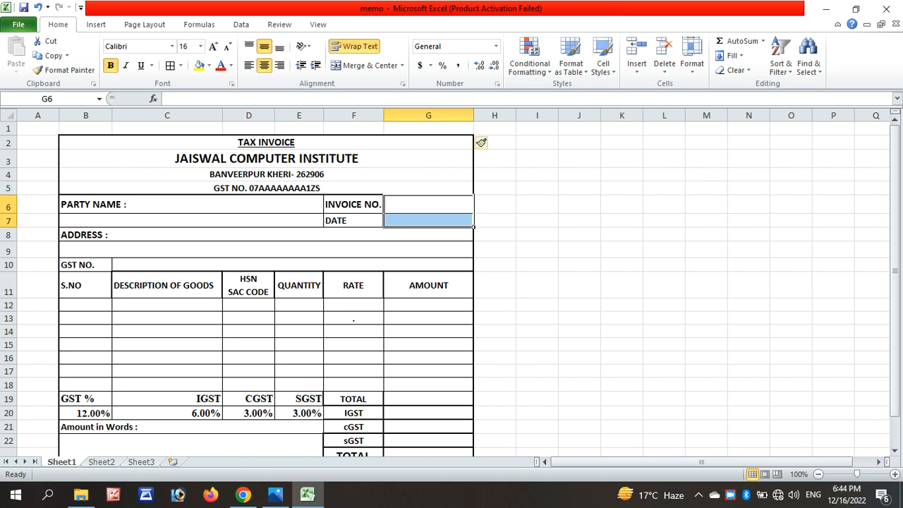
left_click(100, 461)
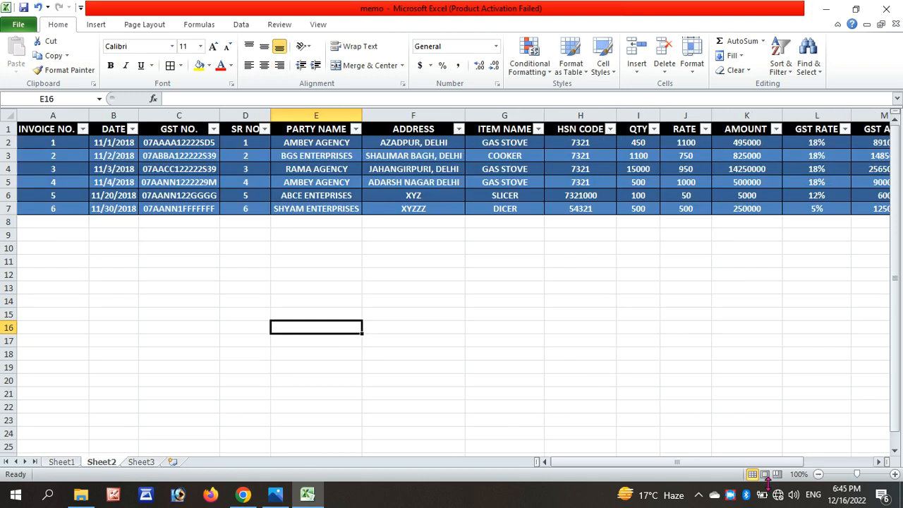
left_click_drag(742, 462, 790, 462)
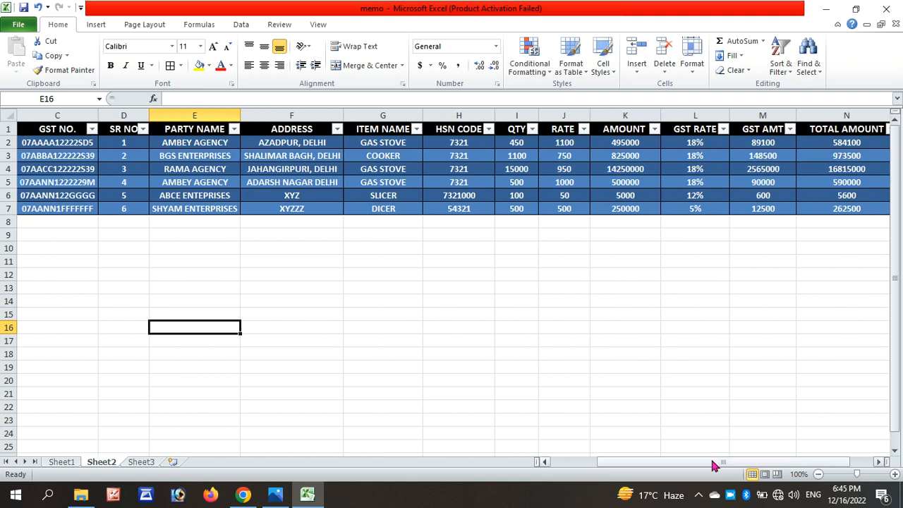
left_click_drag(713, 462, 676, 463)
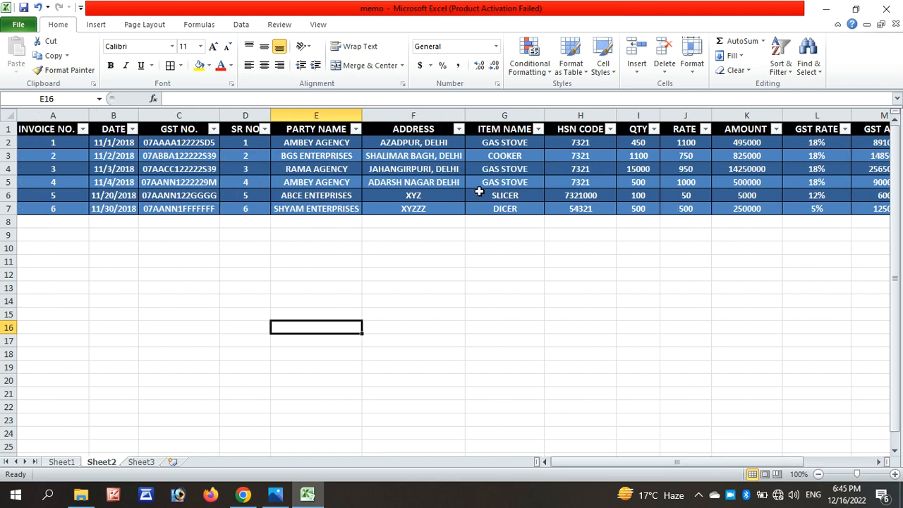
left_click(63, 461)
left_click(521, 200)
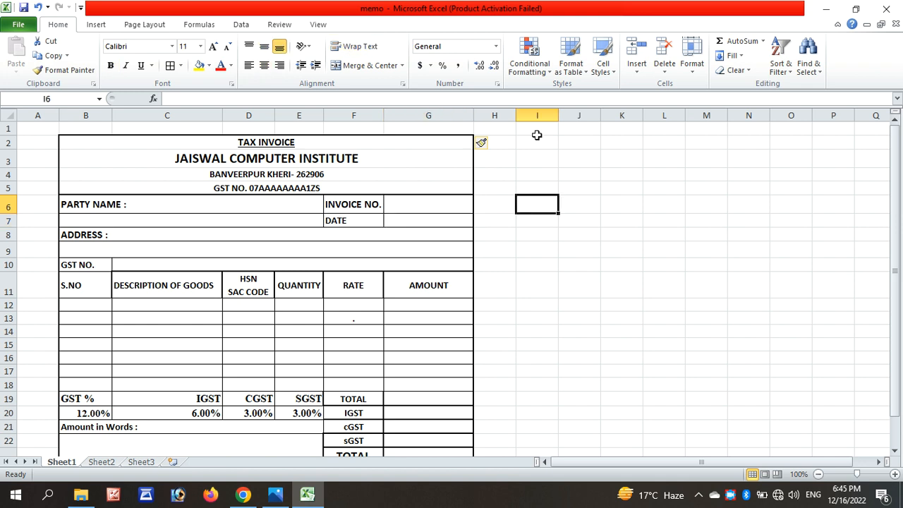
Select the whole invoice records table, A1:N7, including its headers, on Sheet2.
left_click(101, 462)
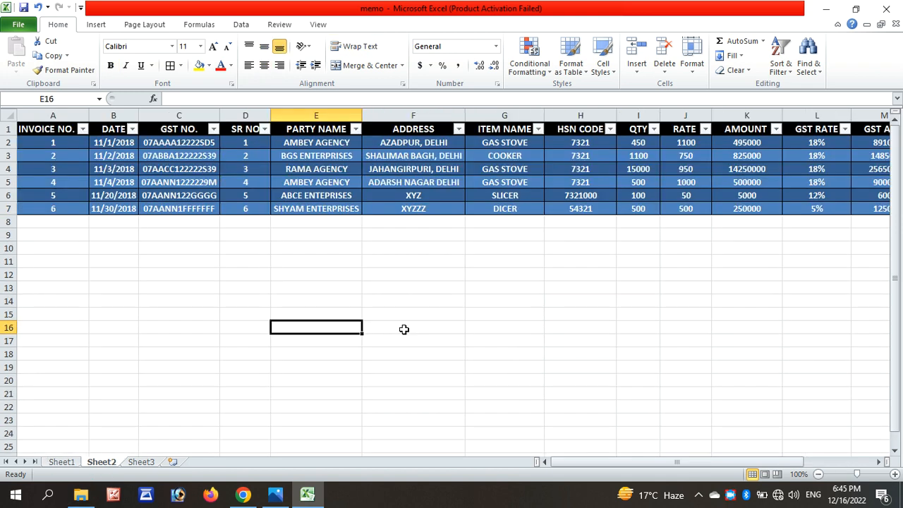
left_click_drag(34, 127, 791, 210)
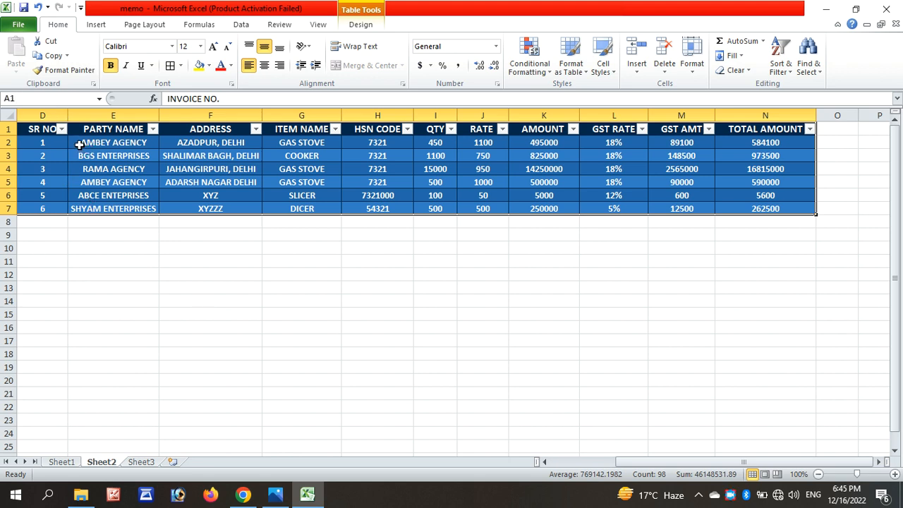
Try to name the selected invoice records range RATE LIST.
type("RATE")
key("BackSpace")
key("BackSpace")
key("BackSpace")
key("BackSpace")
key("BackSpace")
key("BackSpace")
key("BackSpace")
type("RA")
key("BackSpace")
key("BackSpace")
key("BackSpace")
key("BackSpace")
type("RATE LIST")
key("Return")
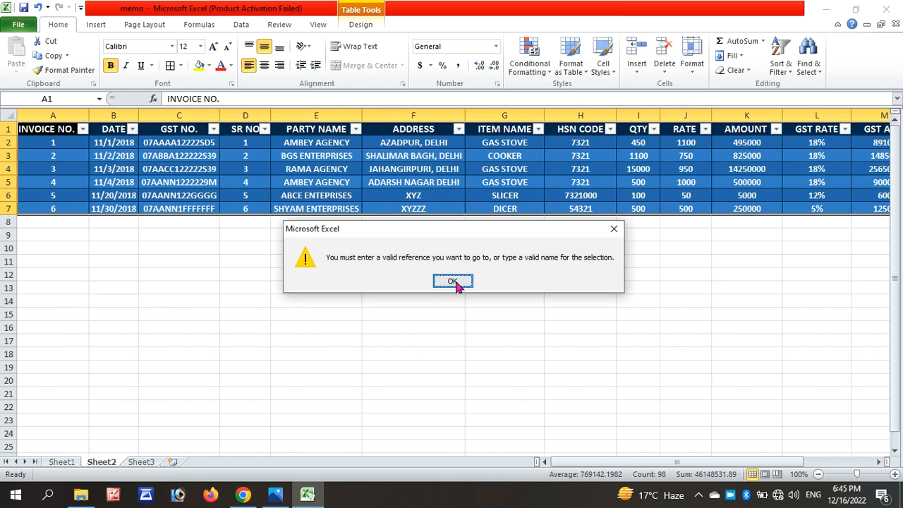
left_click(452, 282)
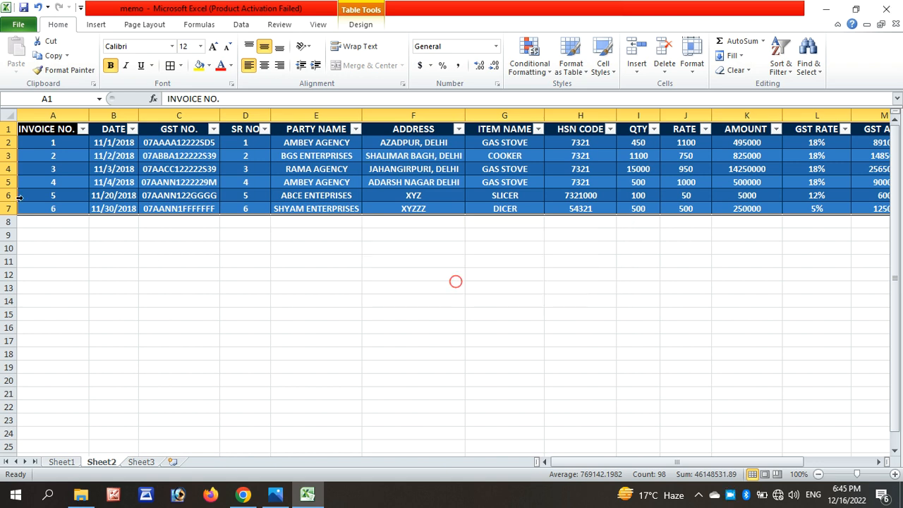
Name the selected invoice records range RATELIST, without a space.
left_click(65, 99)
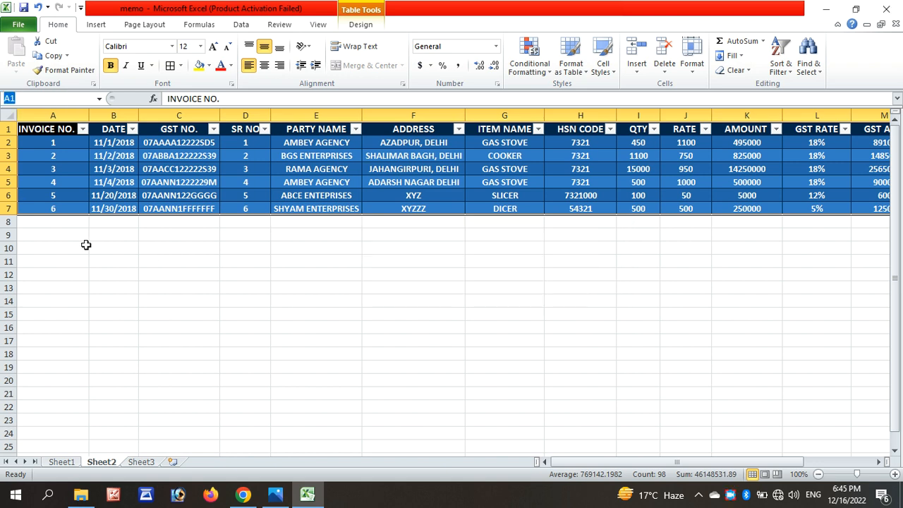
key("BackSpace")
type("RATELI")
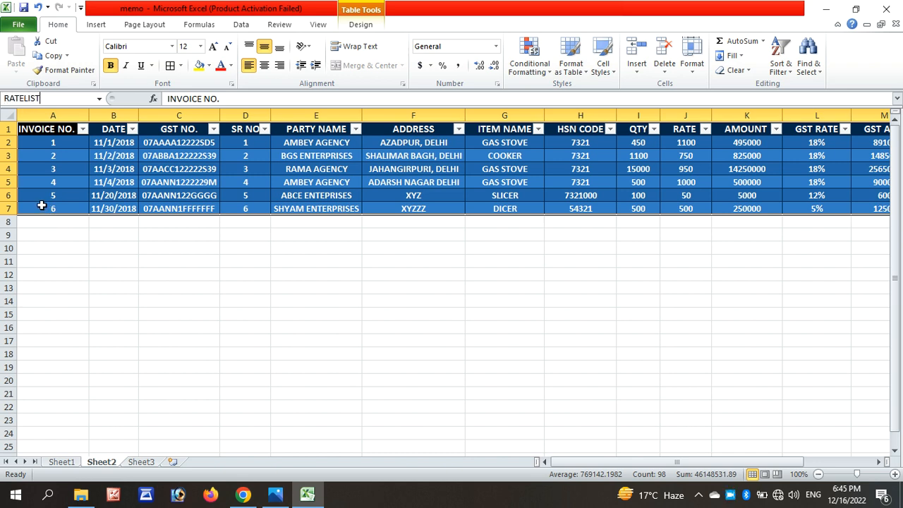
type("ST")
key("Return")
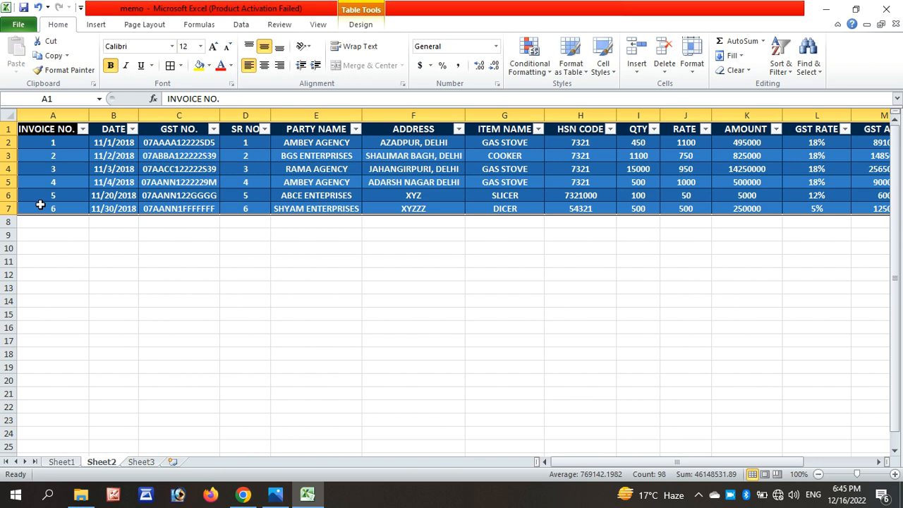
left_click(112, 274)
left_click_drag(8, 128, 592, 231)
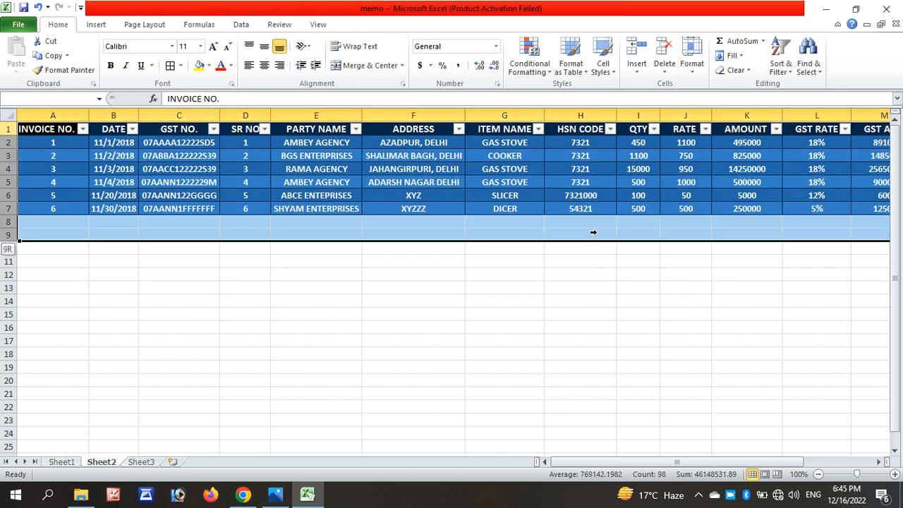
left_click(638, 328)
left_click_drag(42, 130, 744, 201)
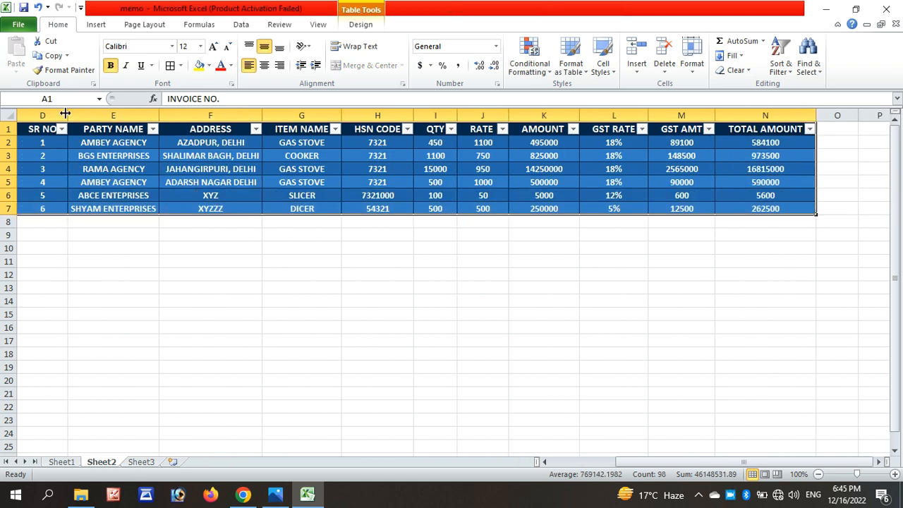
left_click(84, 249)
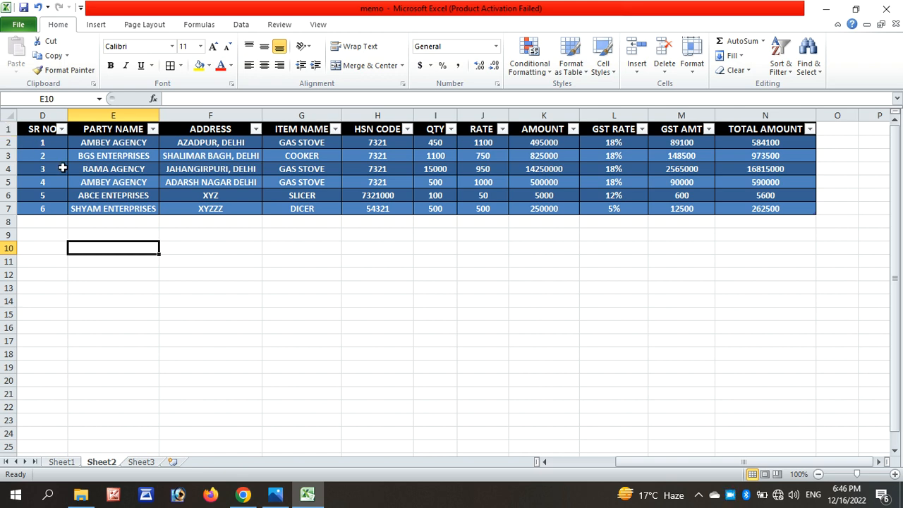
left_click_drag(715, 453, 649, 454)
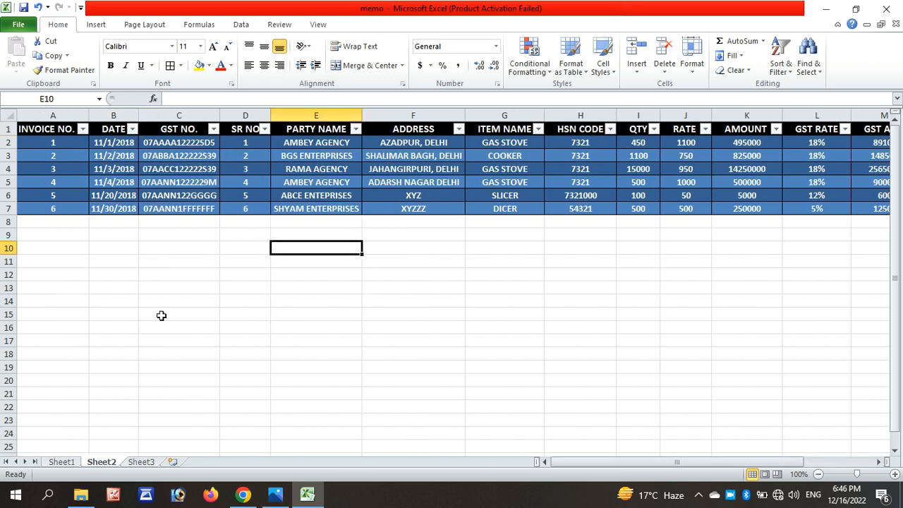
left_click_drag(21, 142, 853, 196)
left_click(165, 381)
Select the invoice records table A1:N7 on Sheet2 with its headers and name the range RATE.
left_click_drag(39, 131, 776, 210)
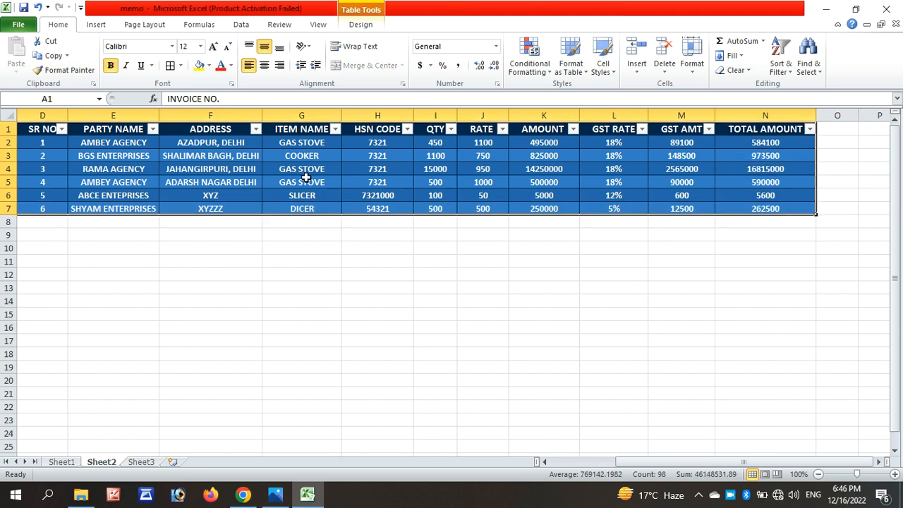
left_click(70, 99)
type("RATE")
key("Return")
left_click_drag(117, 258, 111, 249)
left_click_drag(53, 129, 796, 211)
left_click(75, 299)
left_click_drag(687, 462, 543, 478)
Select the blank invoice number cell G6 on the tax invoice in Sheet1.
left_click(61, 455)
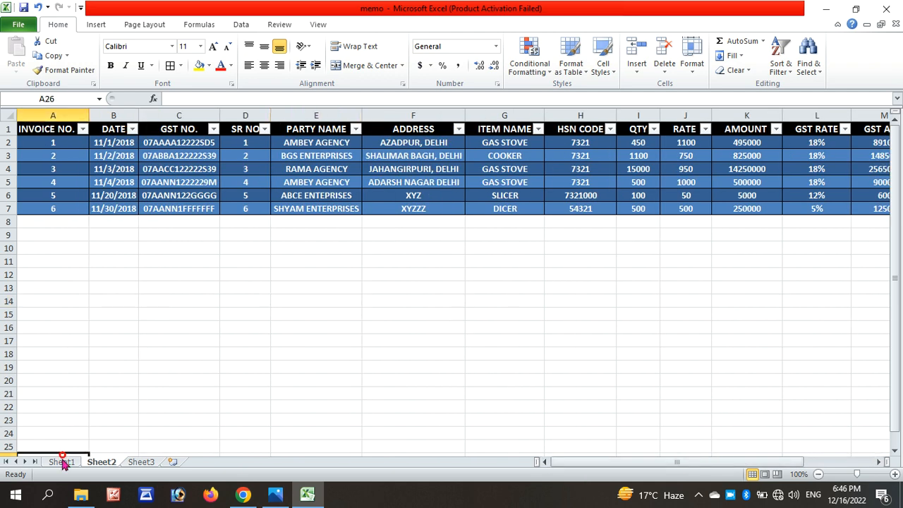
left_click(61, 461)
left_click(427, 197)
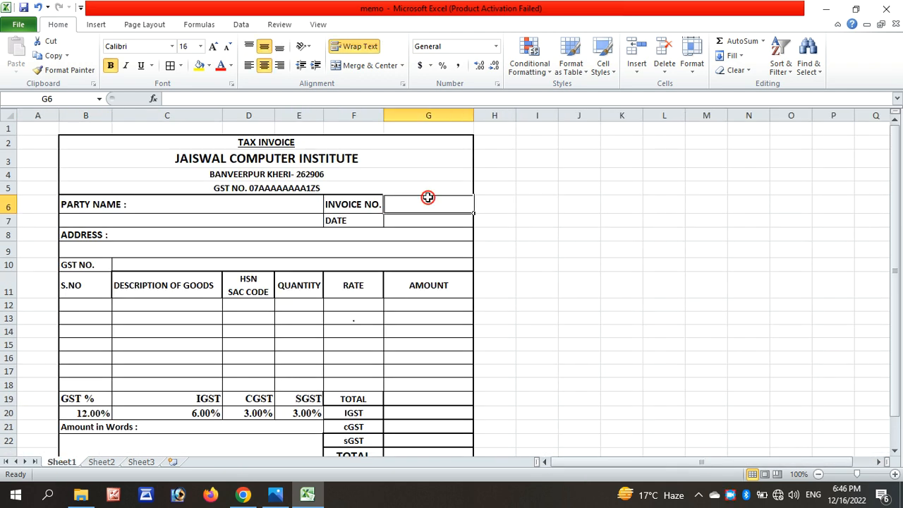
type("=R")
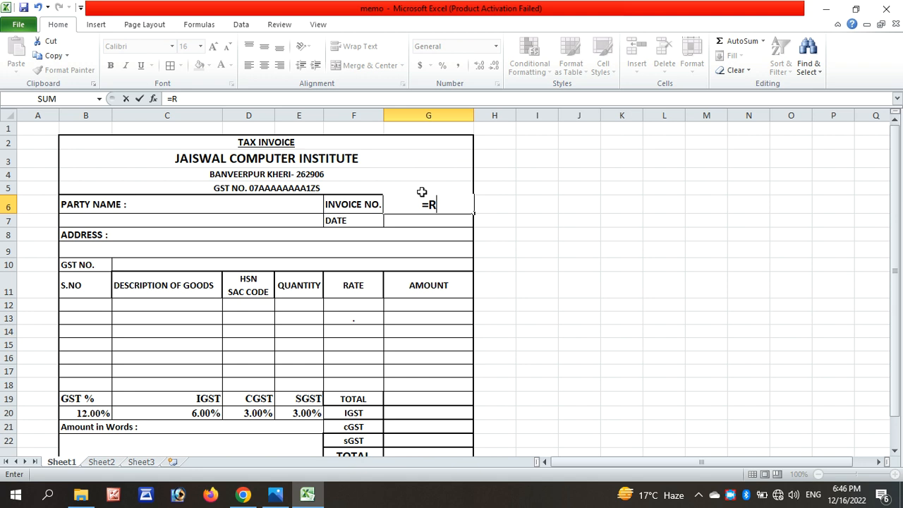
type("AA")
key("BackSpace")
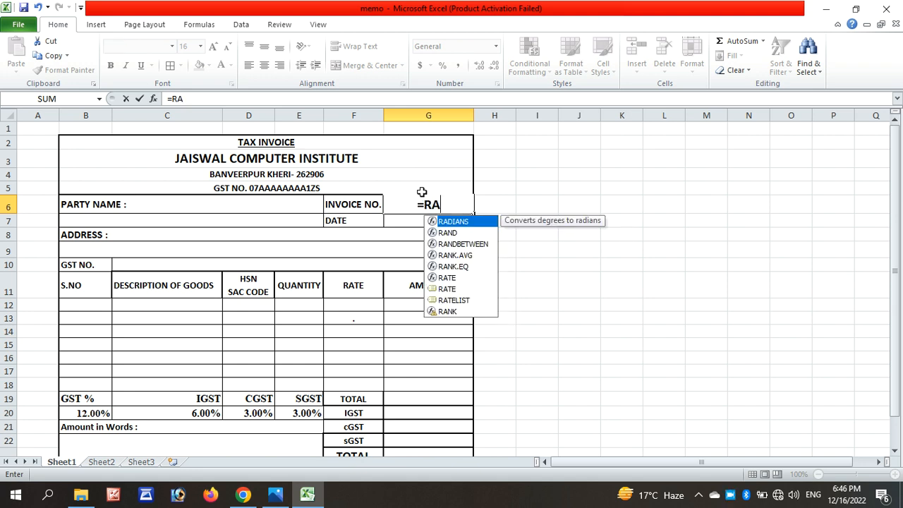
left_click(569, 263)
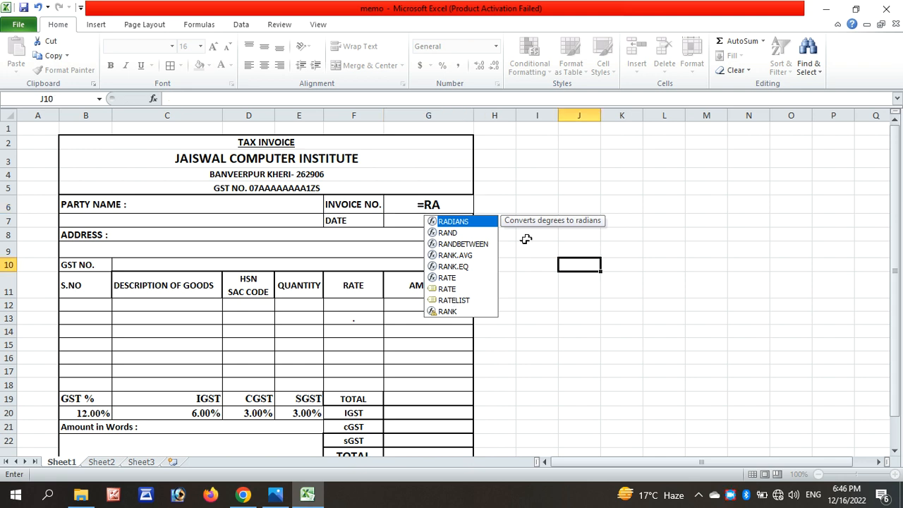
left_click(418, 205)
key("Delete")
left_click(571, 219)
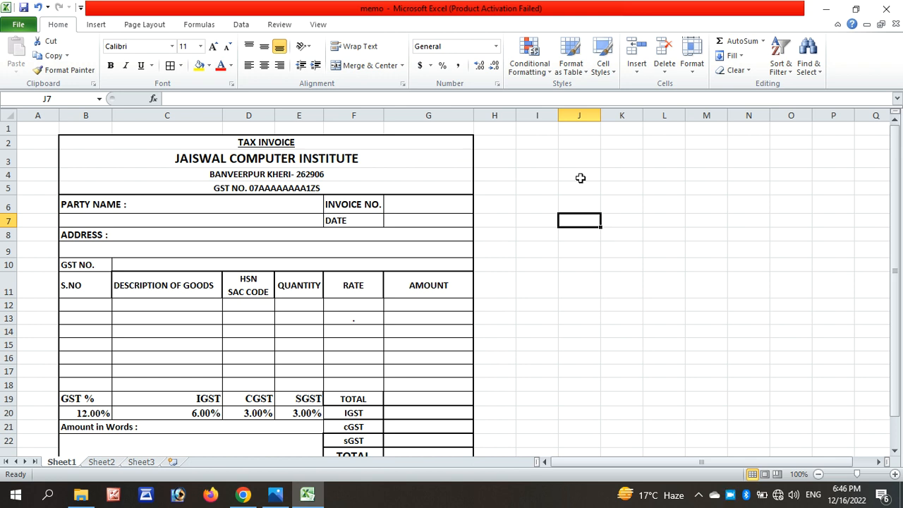
left_click(433, 210)
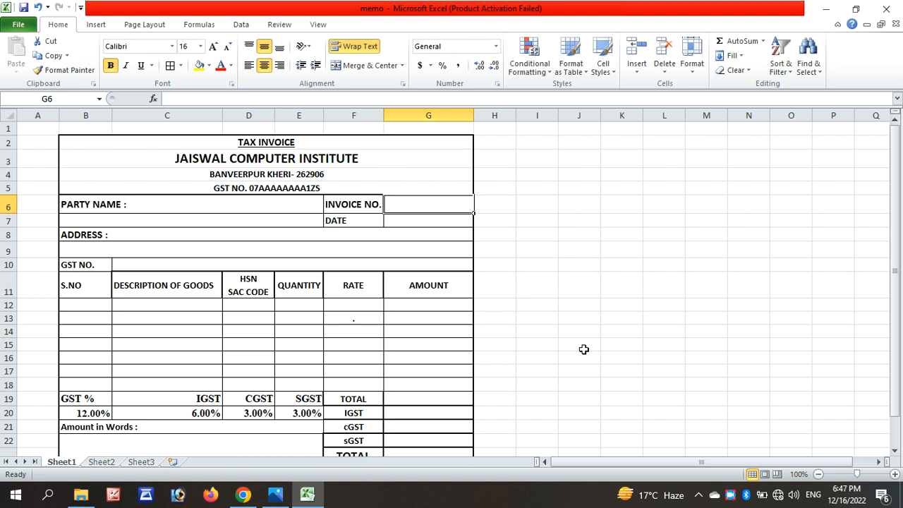
left_click_drag(373, 336, 378, 321)
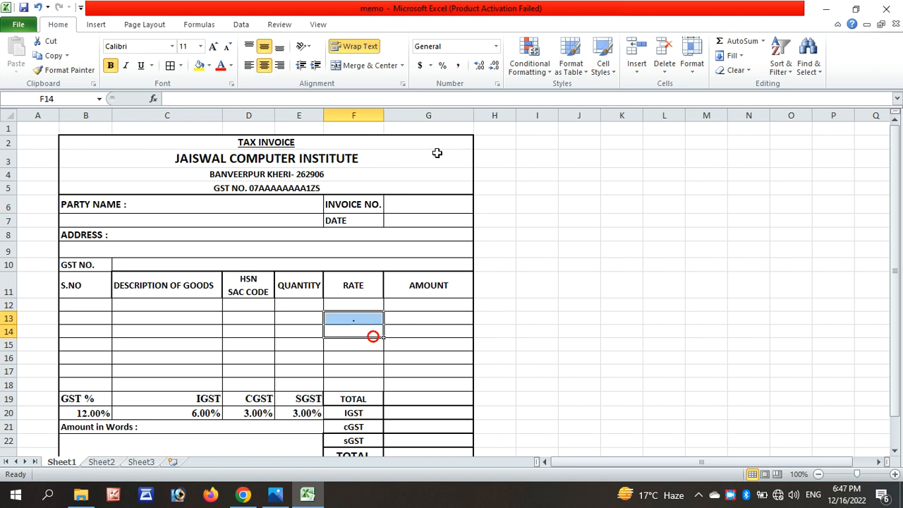
Add list data validation to the invoice number cell G6, using the invoice numbers in A2:A7 on Sheet2 as the source.
left_click(437, 207)
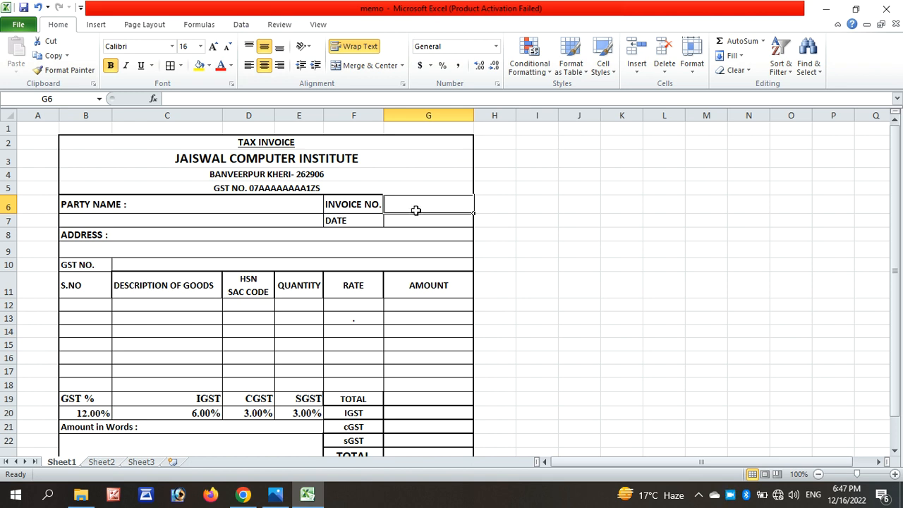
left_click(243, 25)
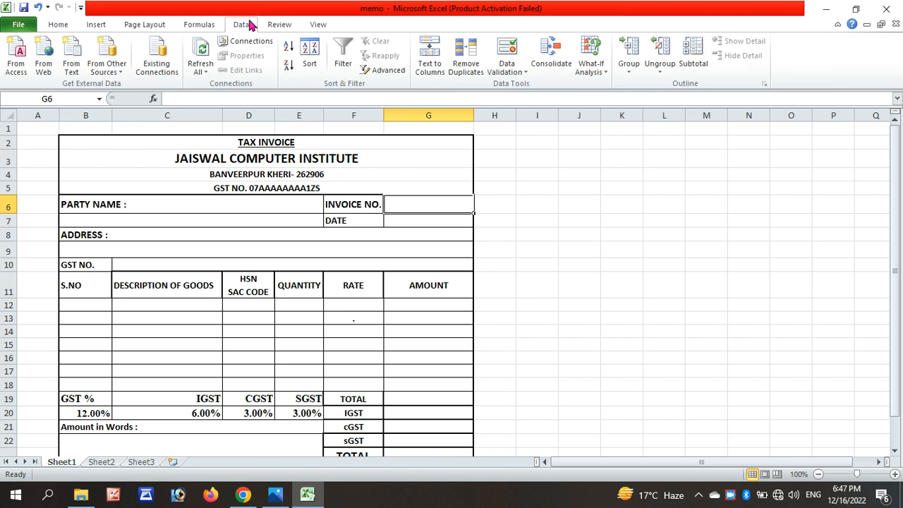
left_click(507, 55)
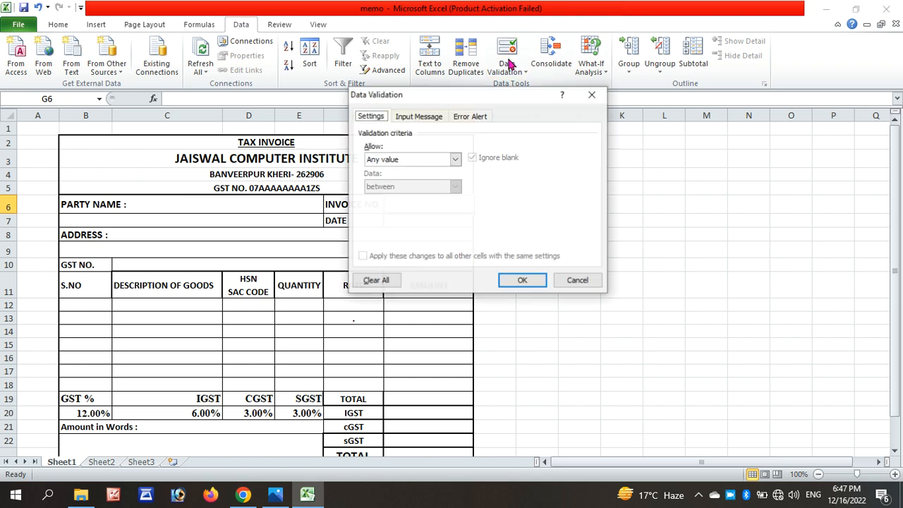
left_click(455, 159)
left_click(406, 198)
left_click(416, 212)
left_click_drag(515, 97, 667, 119)
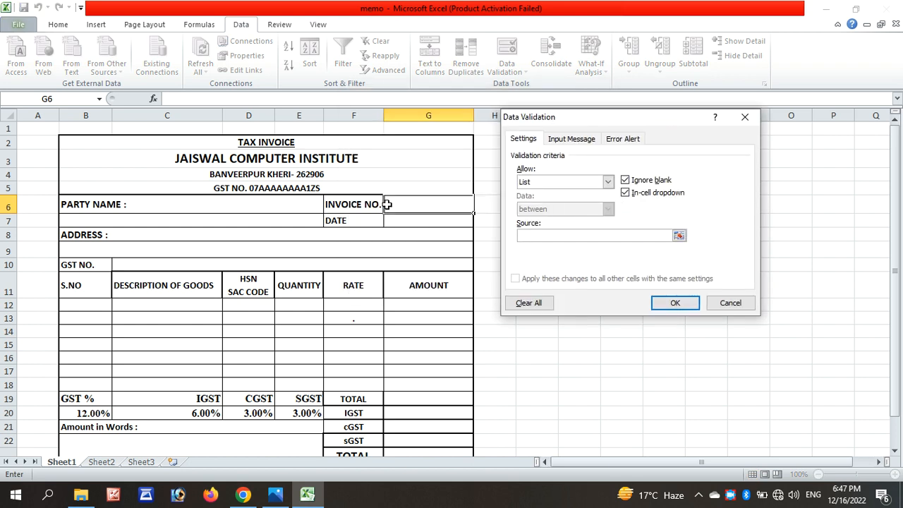
left_click(106, 462)
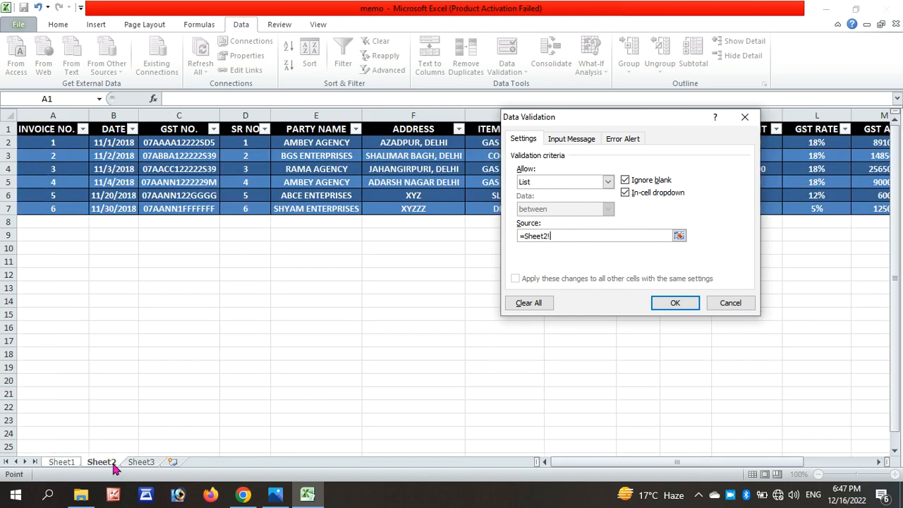
left_click_drag(41, 143, 50, 205)
left_click(674, 303)
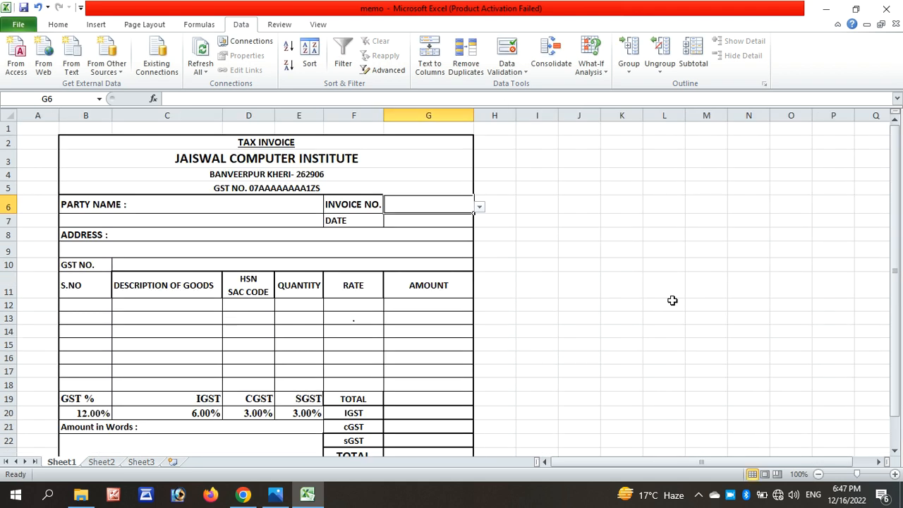
Try out the dropdown in the invoice number cell G6 by picking invoice number 4.
left_click(481, 209)
left_click(448, 226)
left_click(481, 209)
left_click(442, 245)
left_click(502, 211)
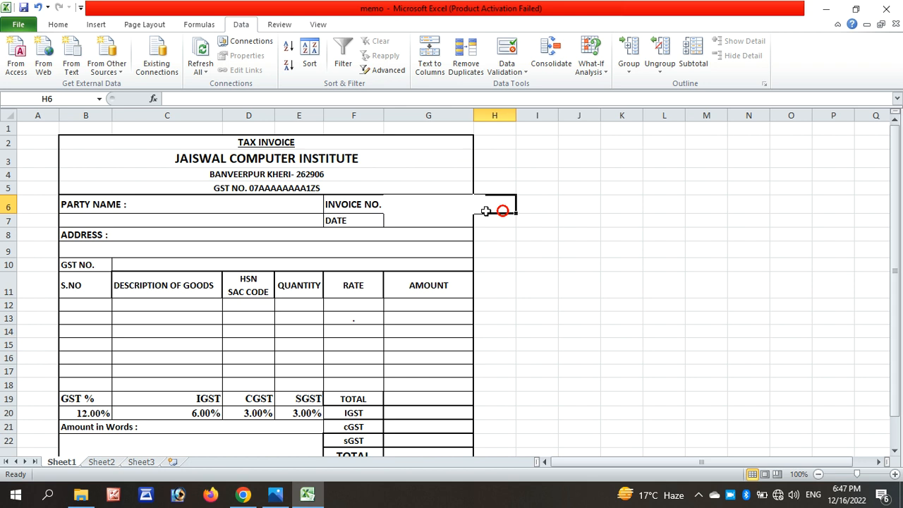
Choose invoice number 1 from the dropdown list in cell G6.
left_click(452, 209)
left_click(480, 207)
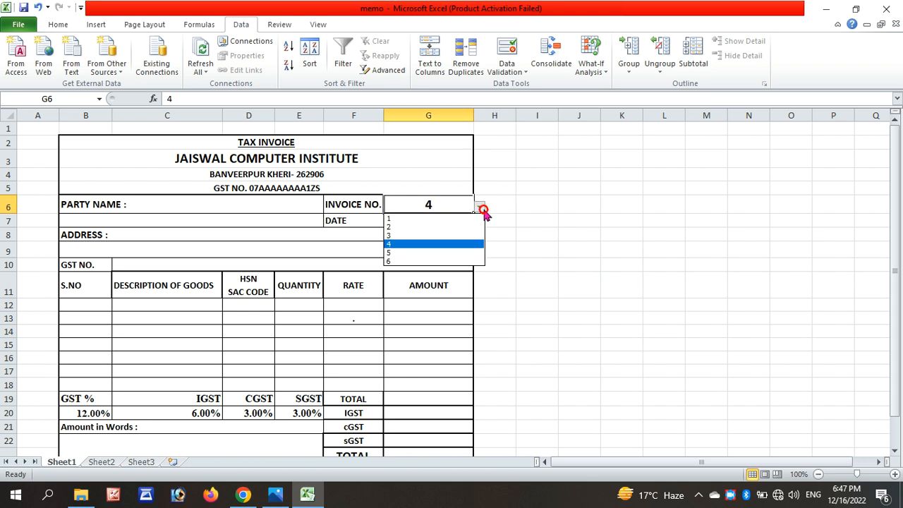
left_click(445, 219)
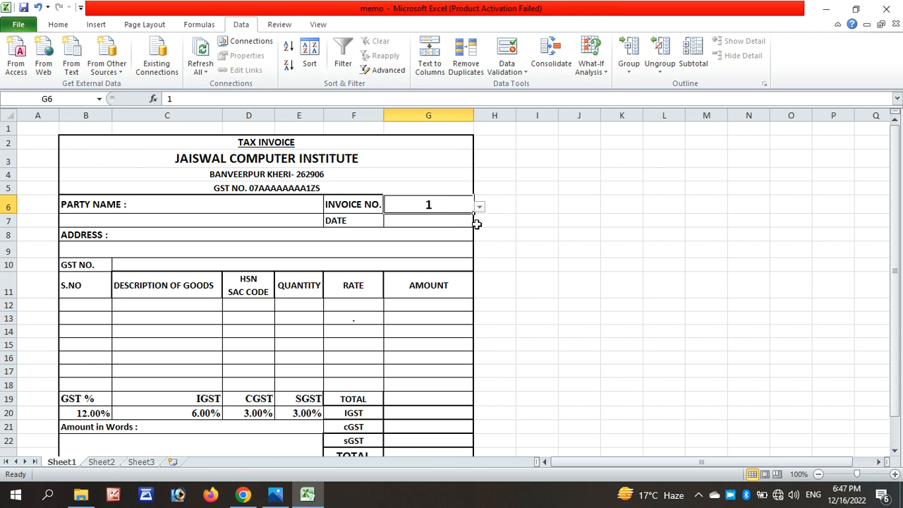
left_click(502, 212)
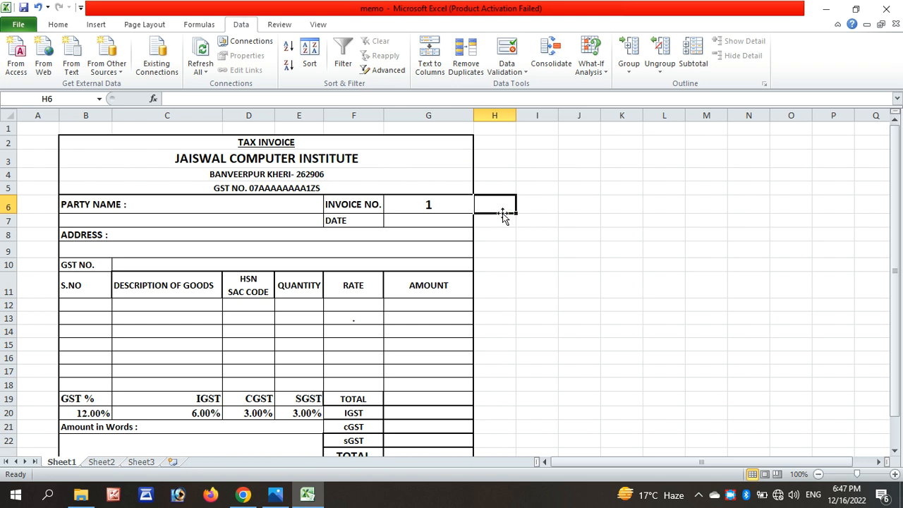
Begin a VLOOKUP formula in the date cell G7 on Sheet1 with the invoice number cell G6 as the lookup value.
left_click(110, 464)
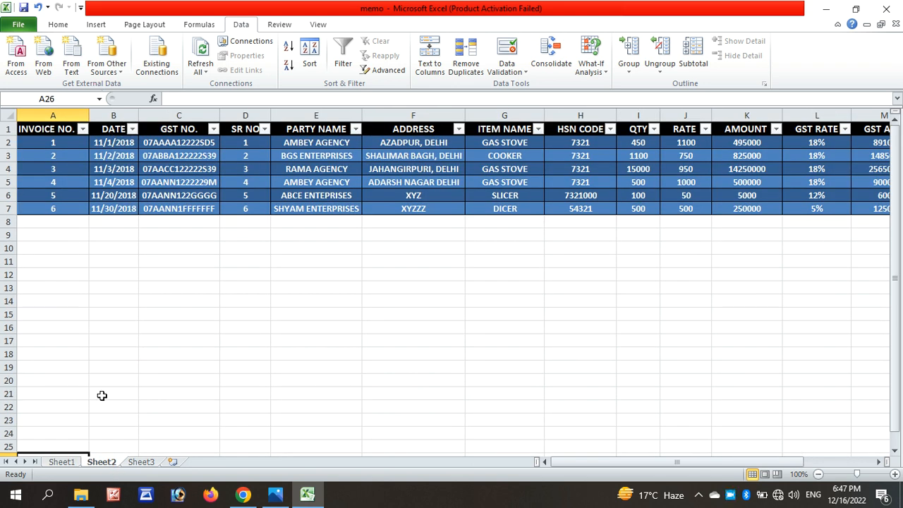
left_click(76, 462)
left_click(437, 223)
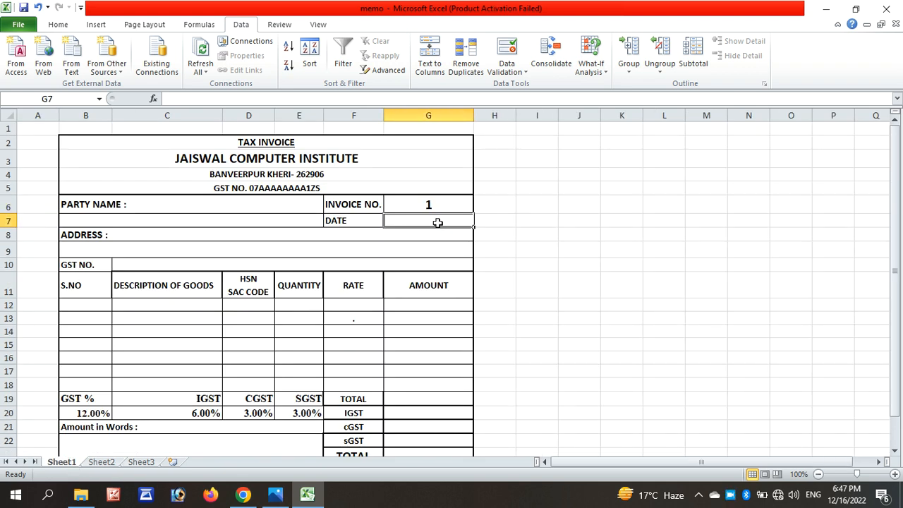
type("=")
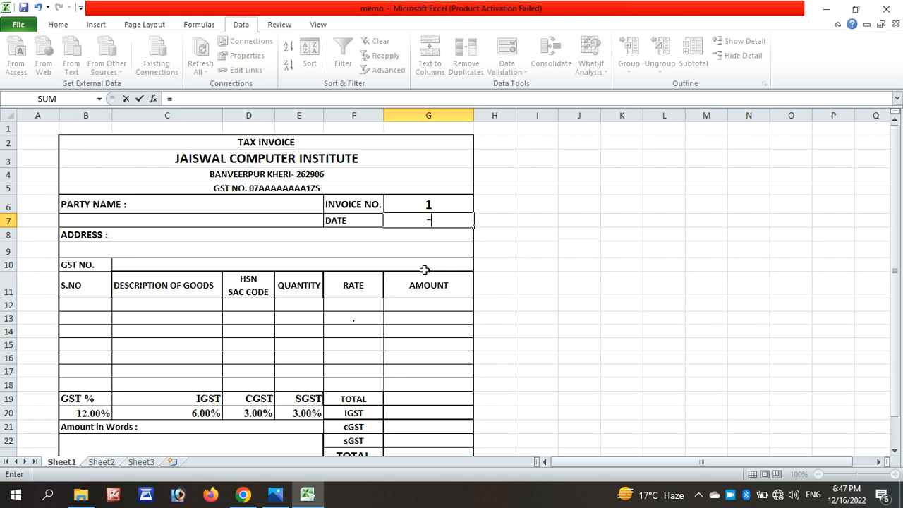
type("V")
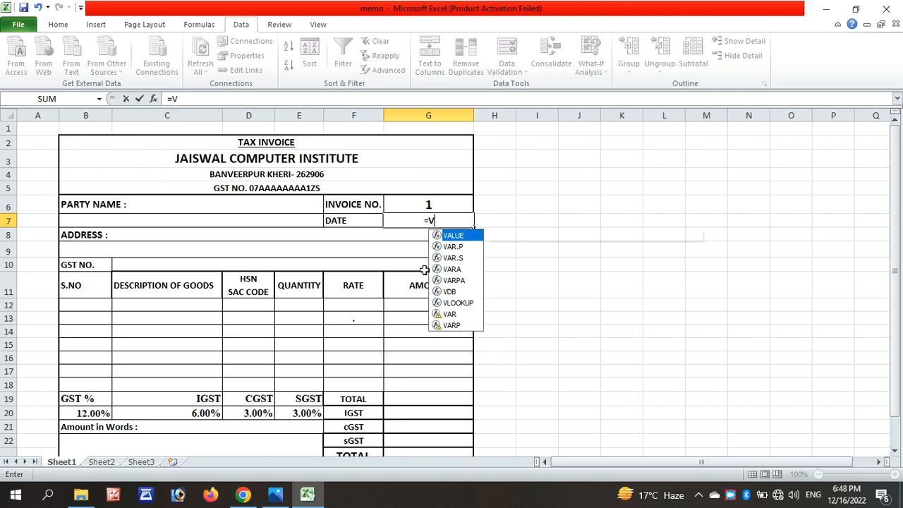
type("LOOK")
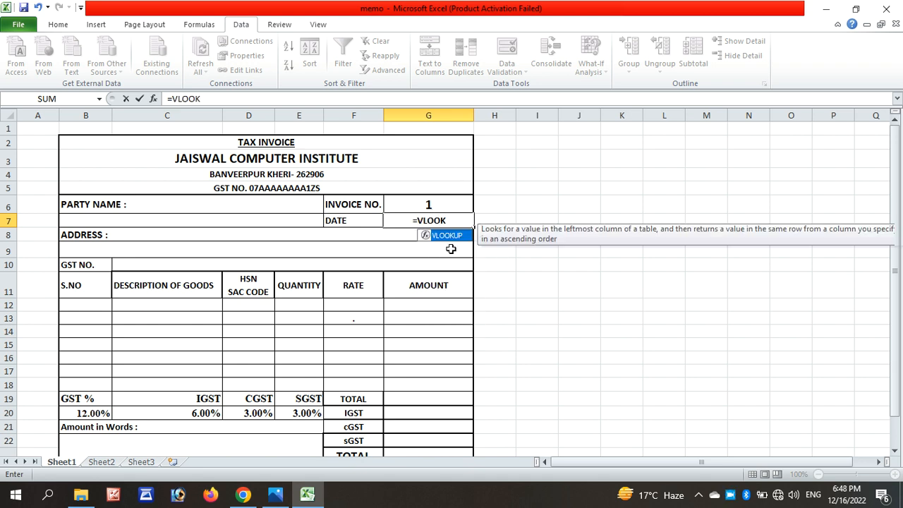
double_click(449, 241)
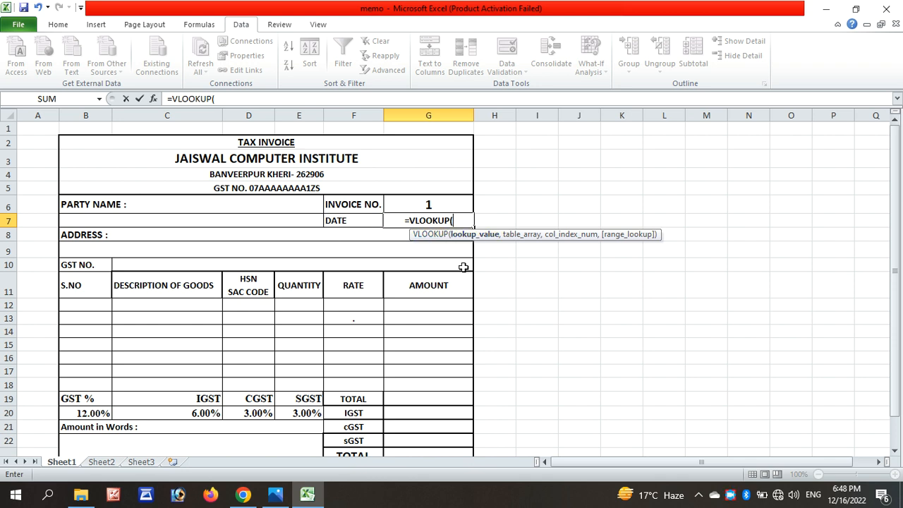
left_click(442, 202)
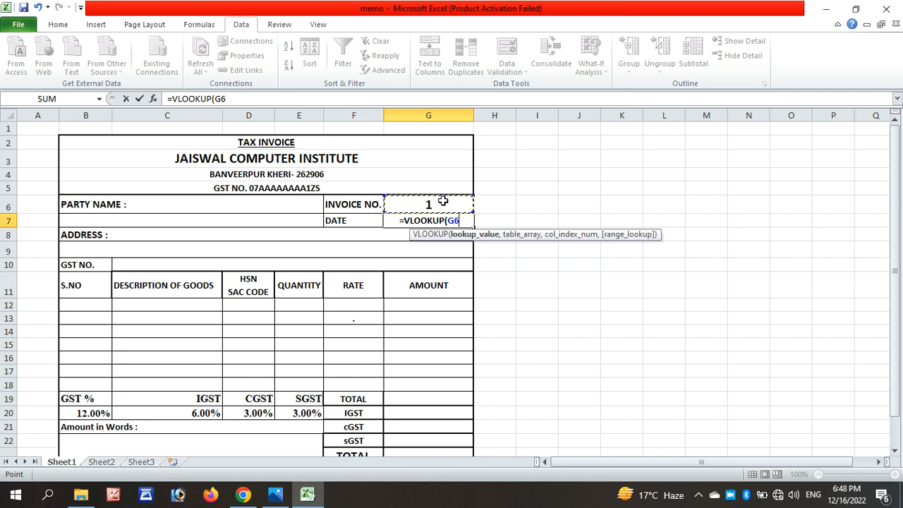
type(",")
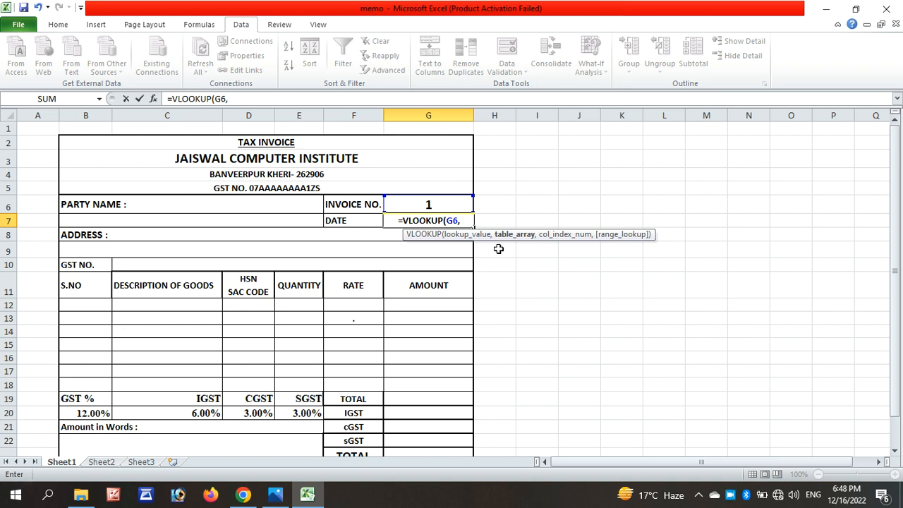
Complete the date lookup with the named range RATE, column index 2 and 0 for an exact match.
type("RATE")
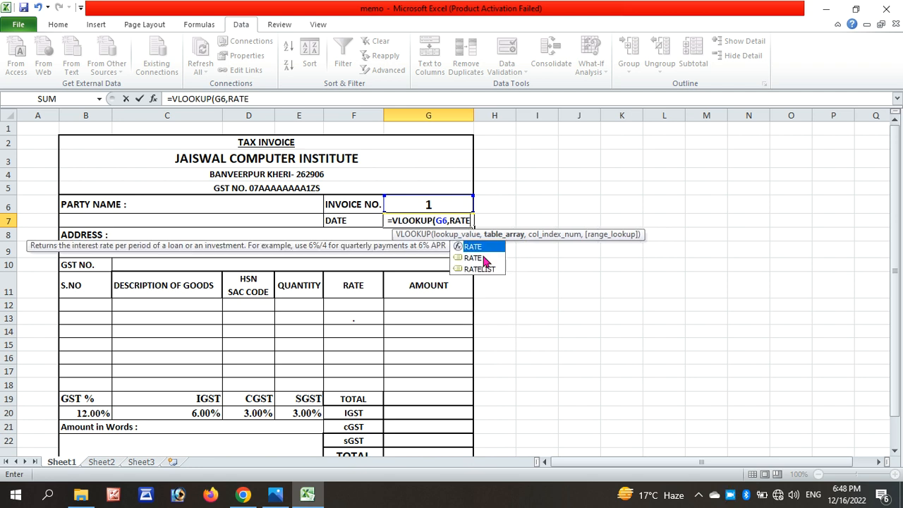
left_click(474, 258)
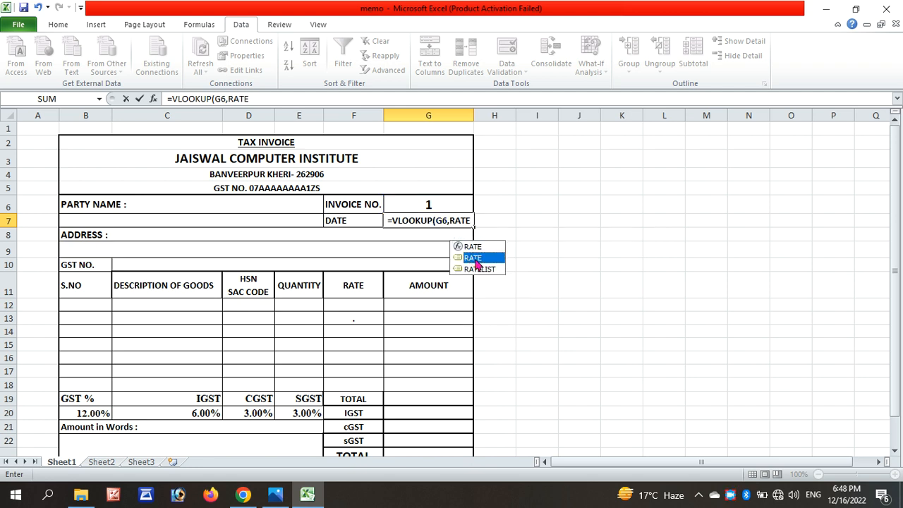
double_click(473, 258)
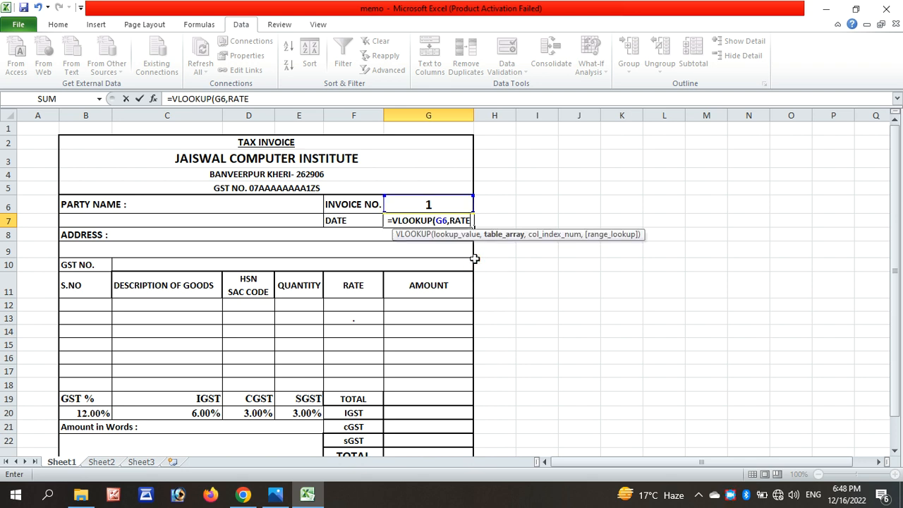
type(",")
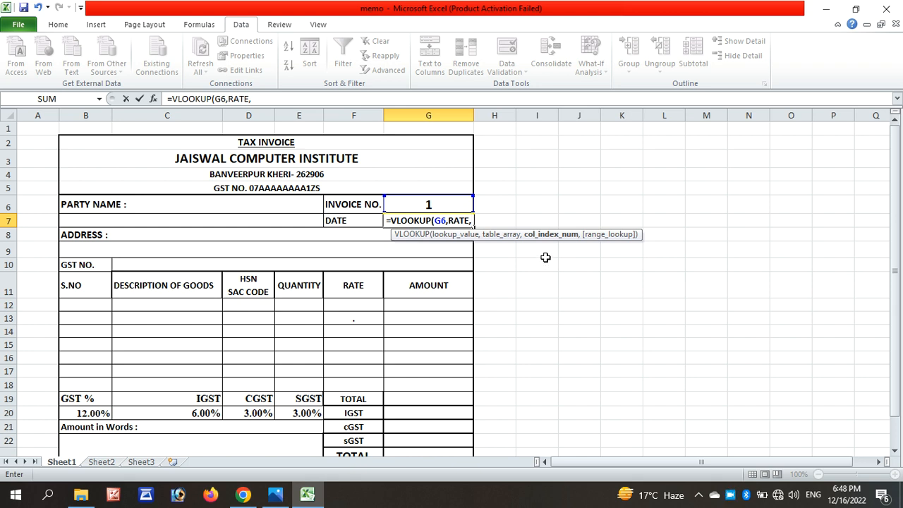
type("2")
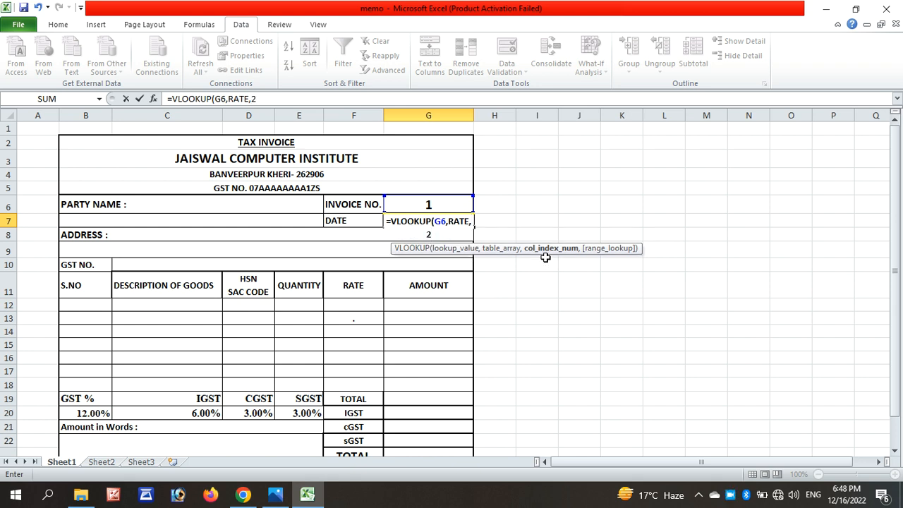
type(",")
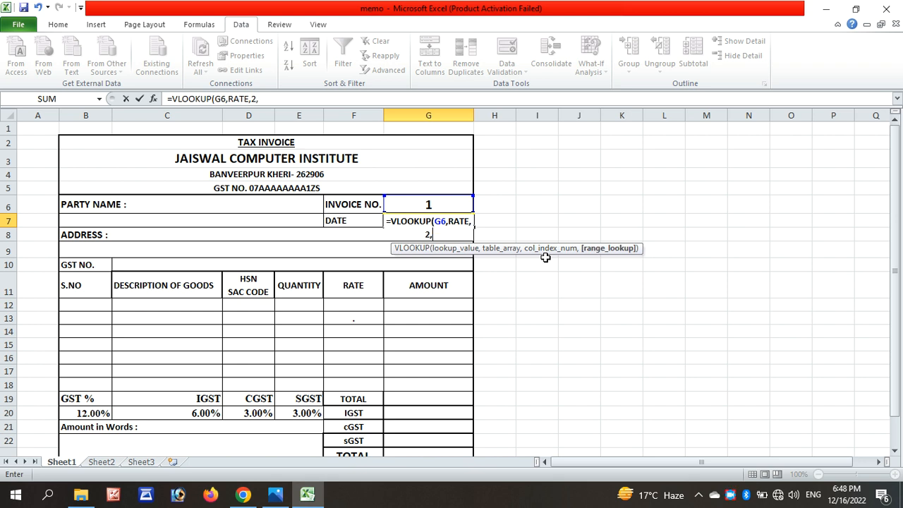
type("0")
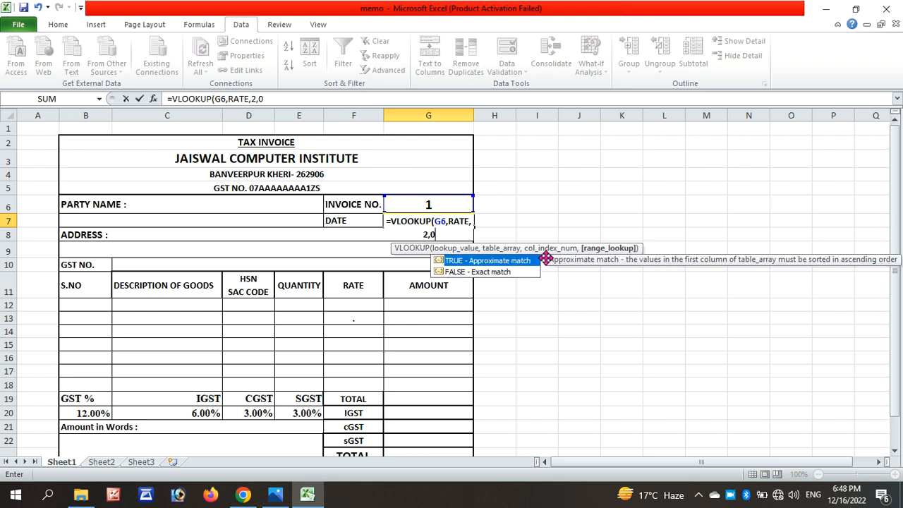
key("Return")
Check the date in G7 on Sheet1 against the date recorded for invoice number 1 on Sheet2.
left_click(419, 220)
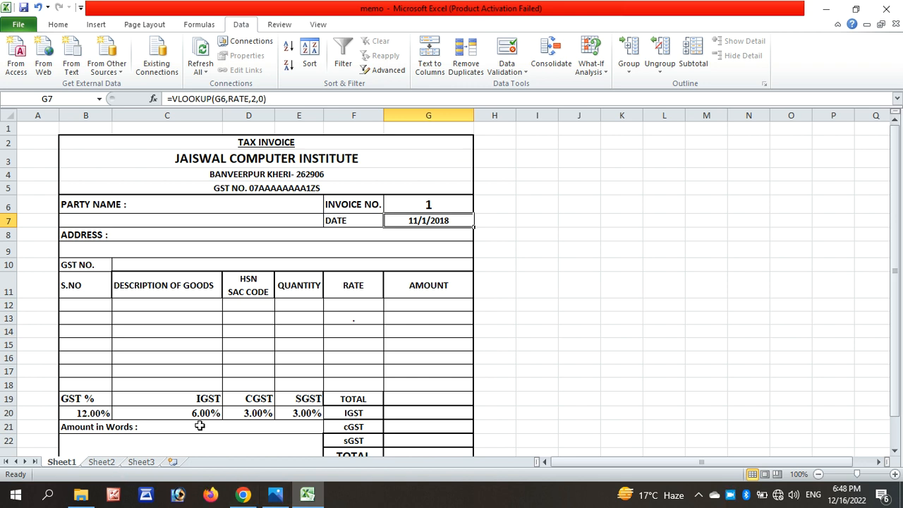
left_click(105, 462)
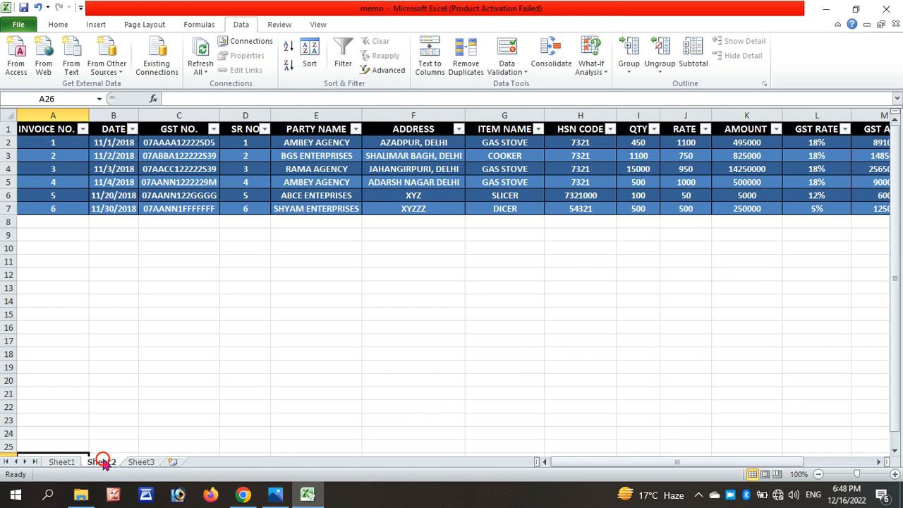
left_click(61, 462)
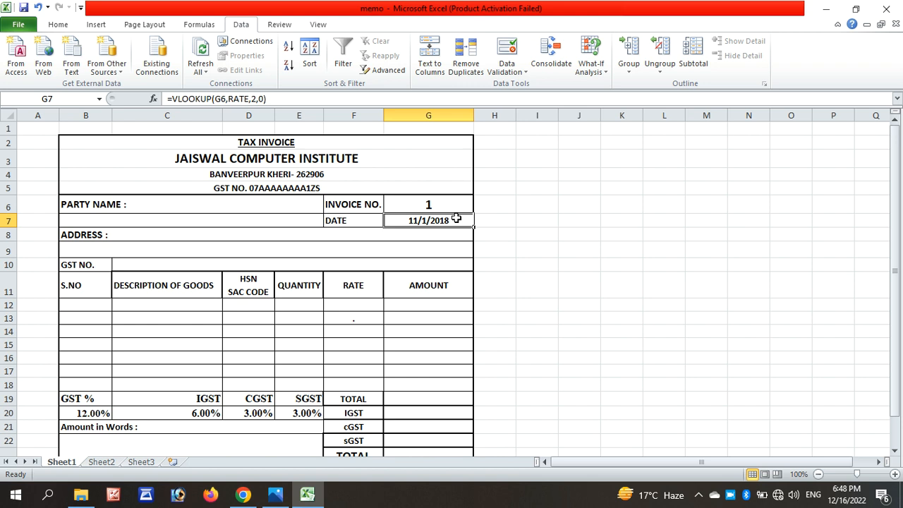
left_click(103, 461)
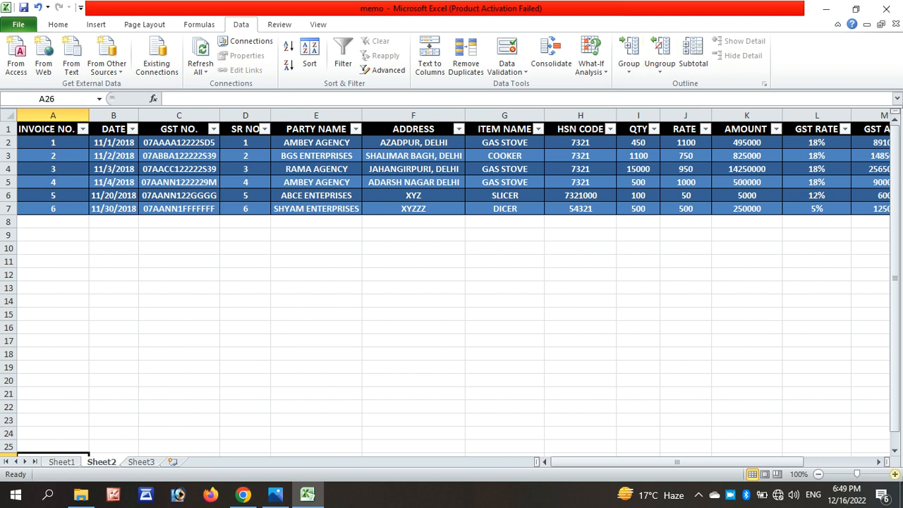
left_click(53, 153)
left_click(113, 143)
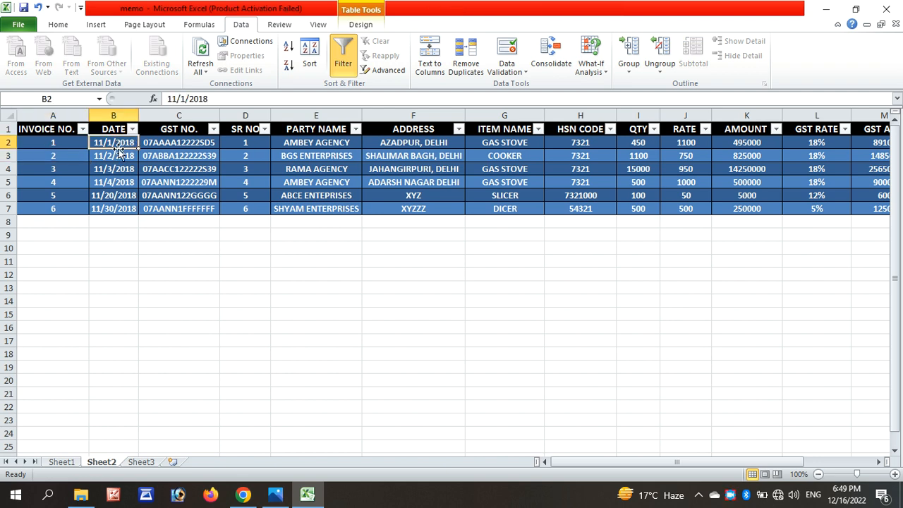
left_click(63, 462)
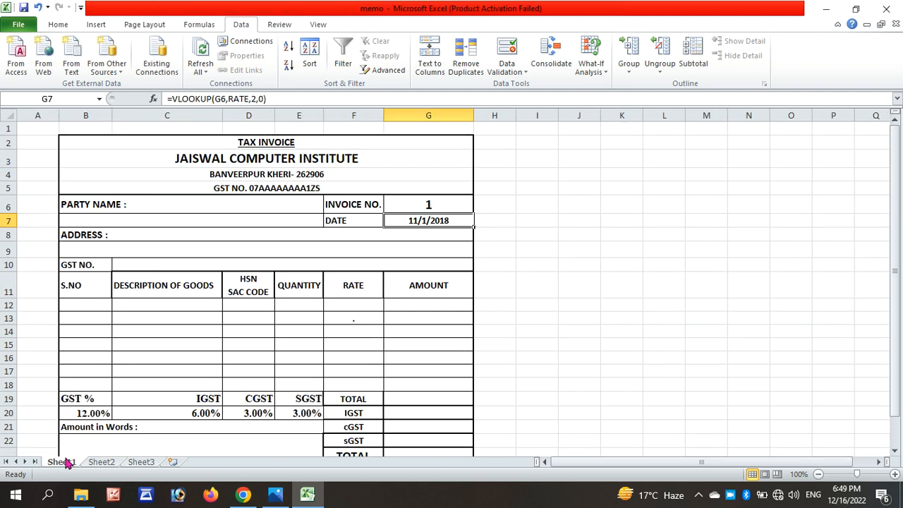
Review the extent of the Sheet2 records table that the date lookup in G7 on Sheet1 searches.
left_click(102, 463)
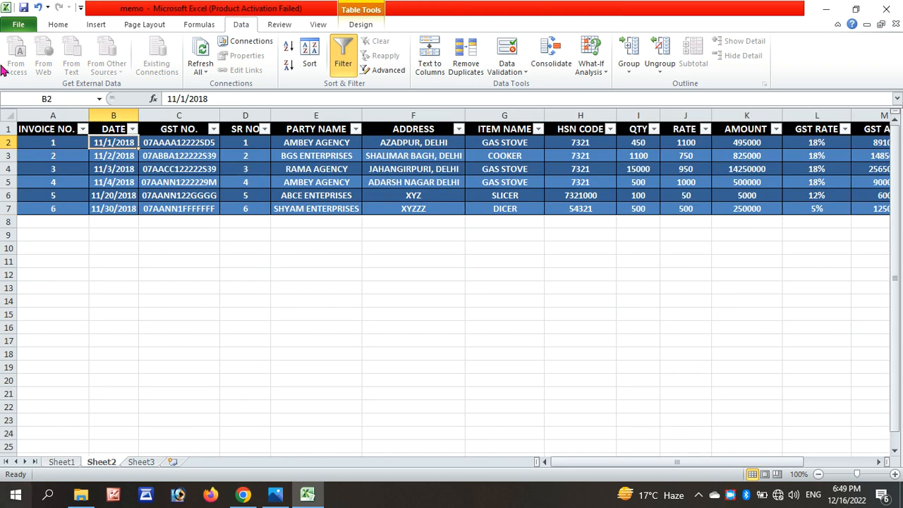
left_click_drag(8, 129, 509, 193)
left_click(486, 226)
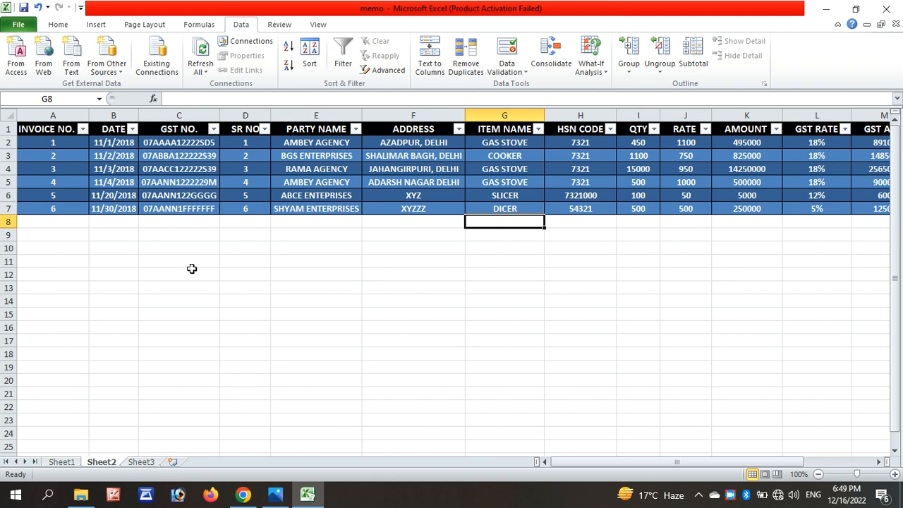
left_click_drag(56, 130, 459, 262)
left_click(459, 262)
left_click_drag(745, 462, 480, 474)
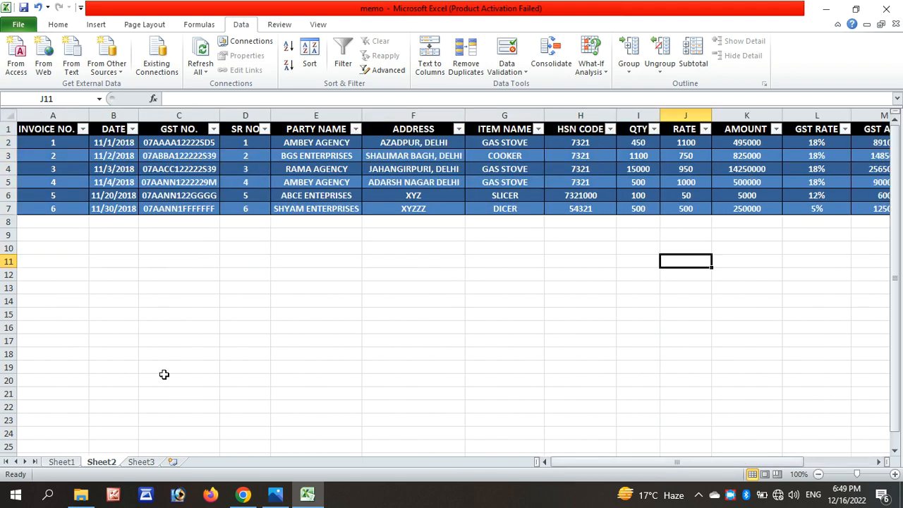
left_click(69, 463)
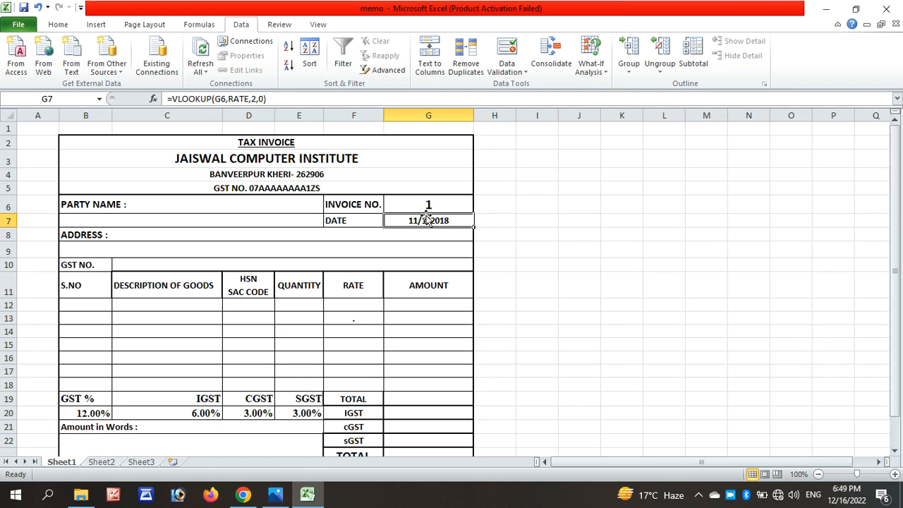
Begin a VLOOKUP formula in the GST NO. cell C10 on Sheet1 with the invoice number cell G6 as the lookup value.
left_click(101, 461)
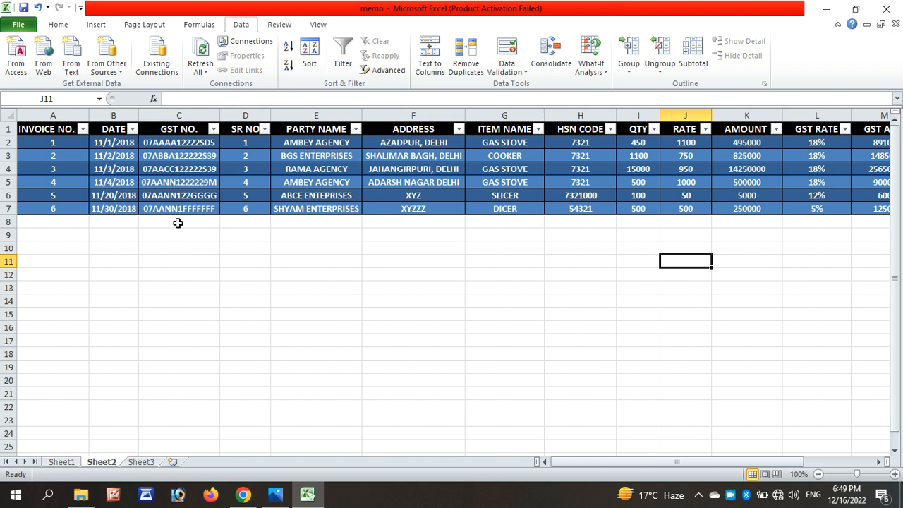
left_click(62, 462)
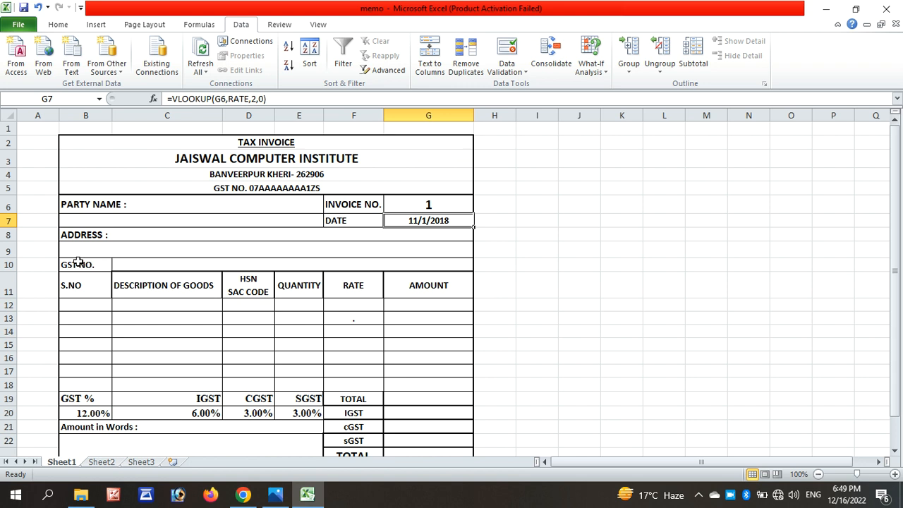
left_click(147, 257)
left_click(150, 265)
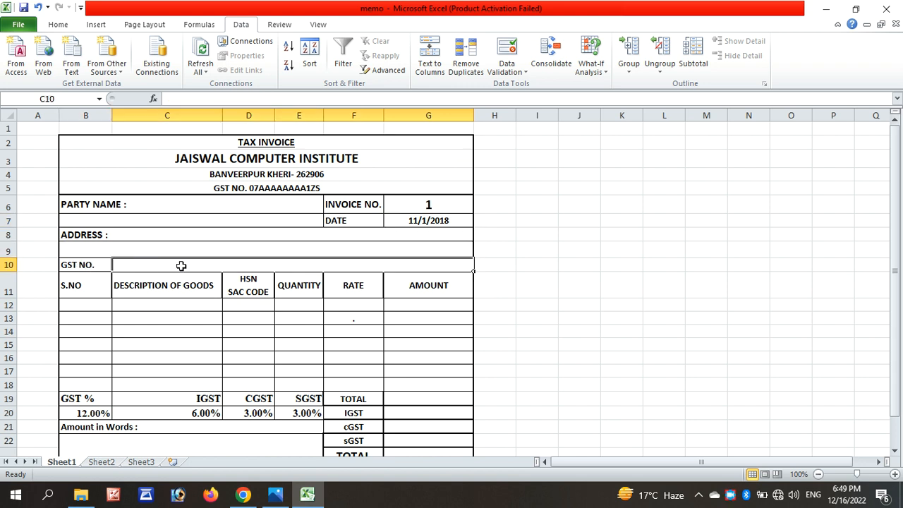
type("=")
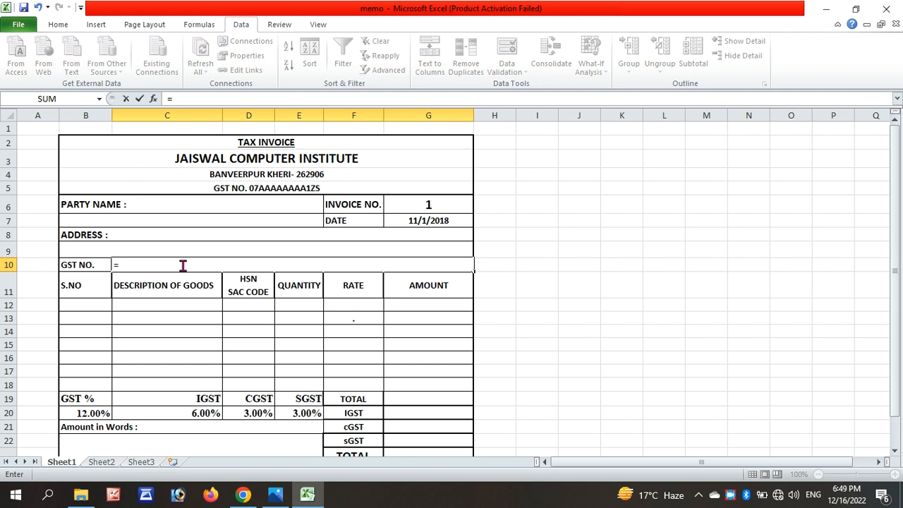
type("VLOO")
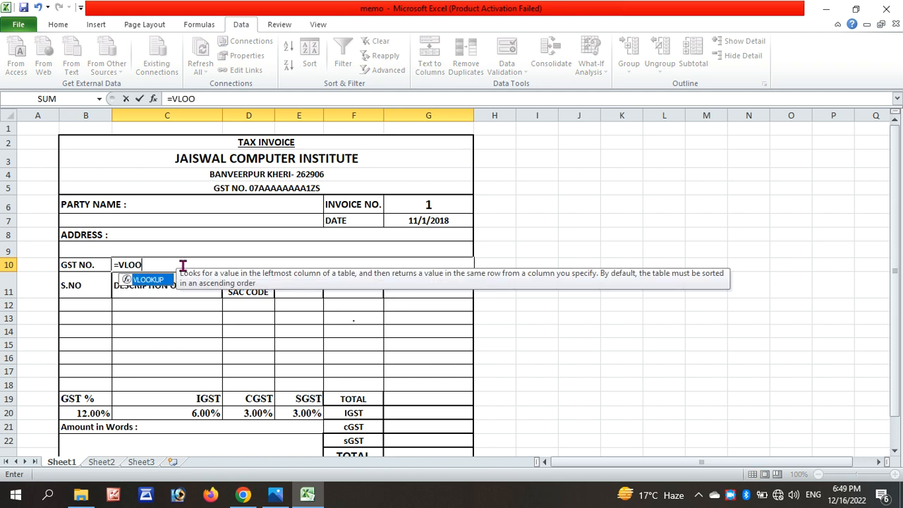
left_click(161, 282)
double_click(161, 282)
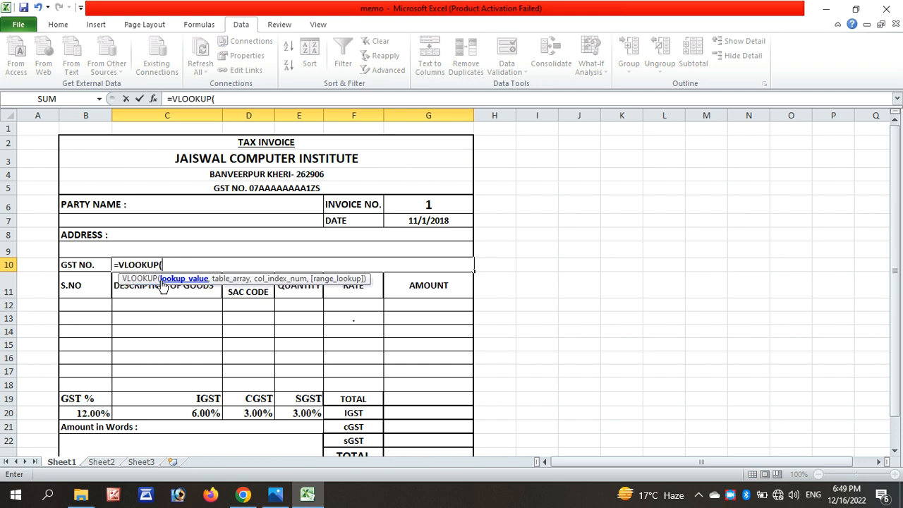
left_click(443, 198)
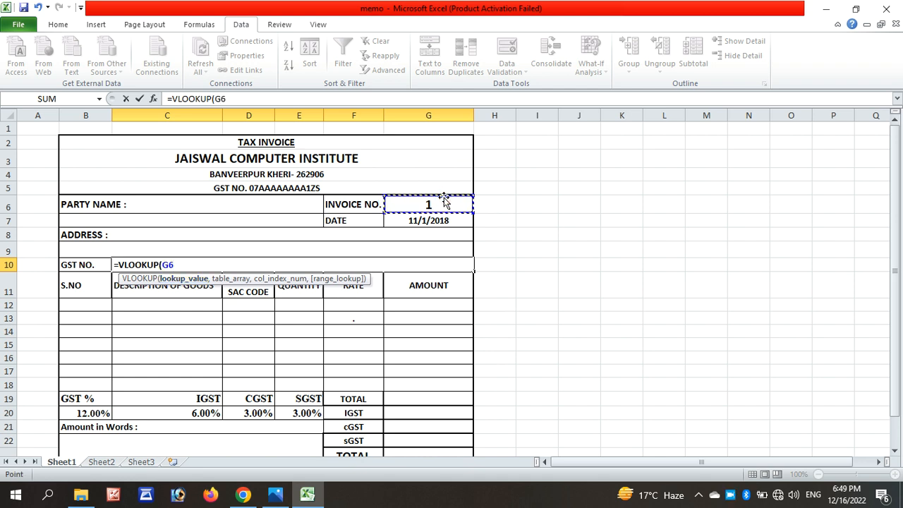
Complete the GST number lookup with the named range RATE, column index 3 and 0 for an exact match.
type(",")
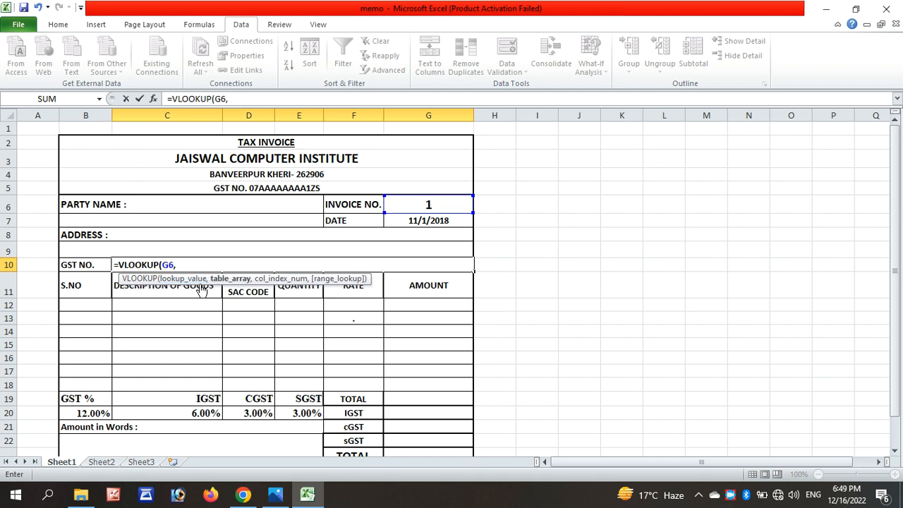
type("RATE")
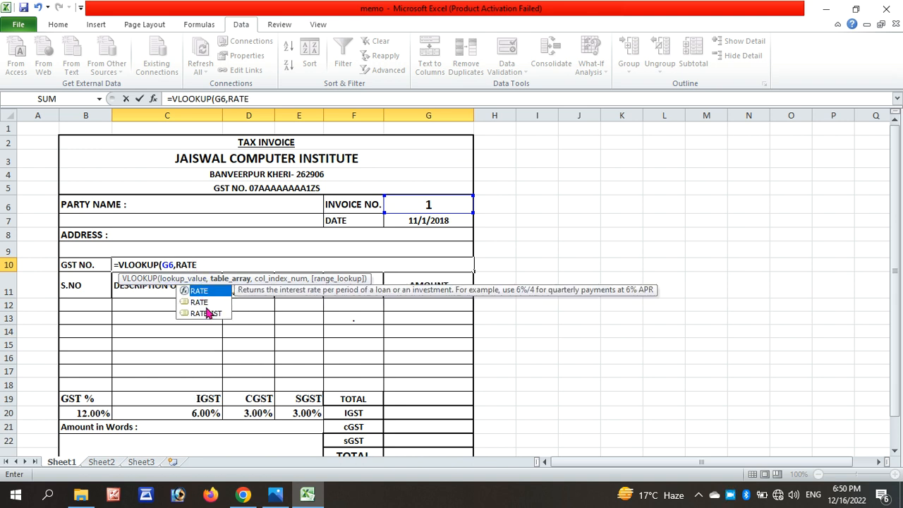
double_click(205, 301)
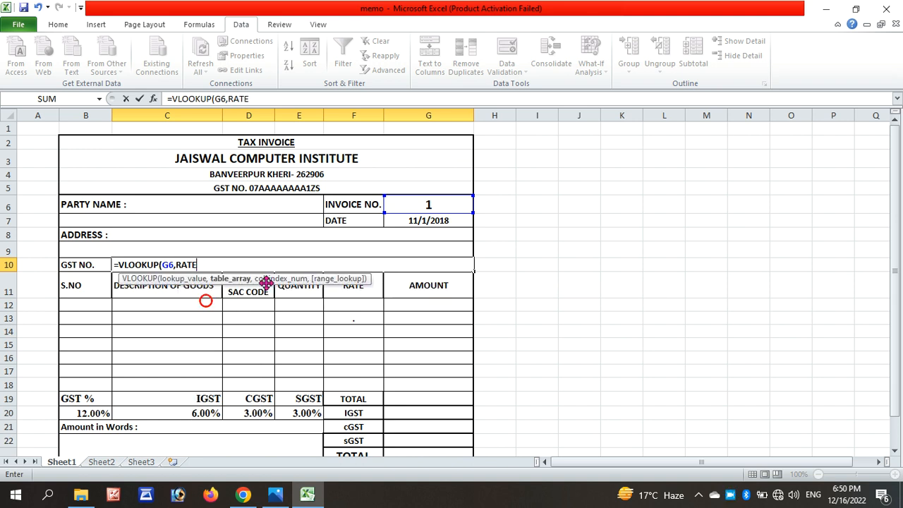
type(",")
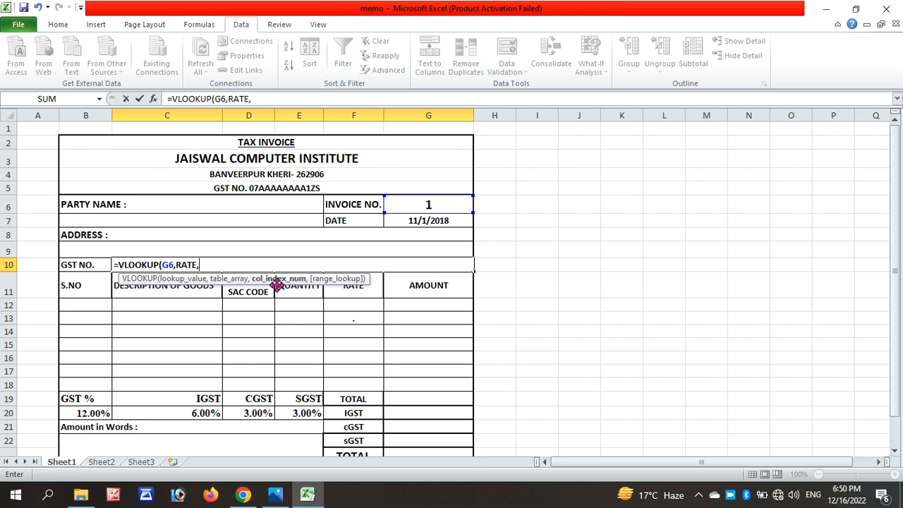
type("3,0")
key("Return")
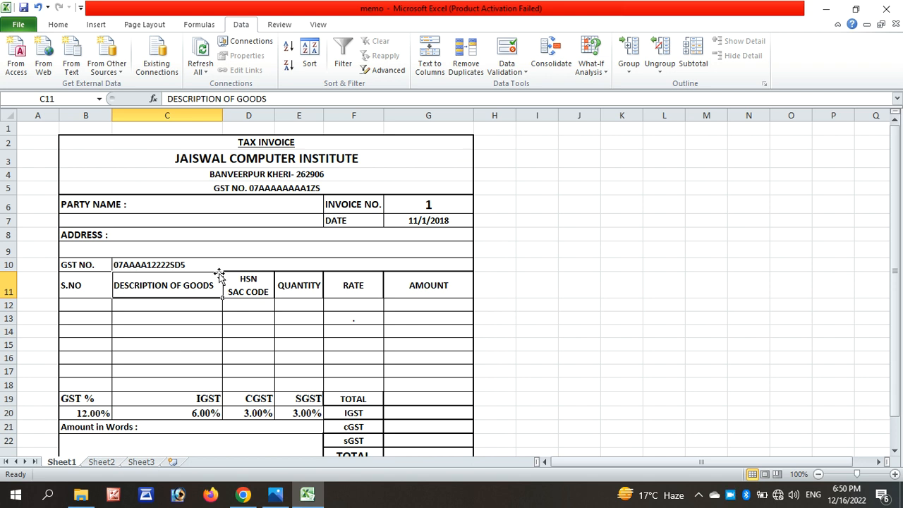
Insert a blank sheet column before the ITEM NAME column of the records table on Sheet2.
left_click(102, 462)
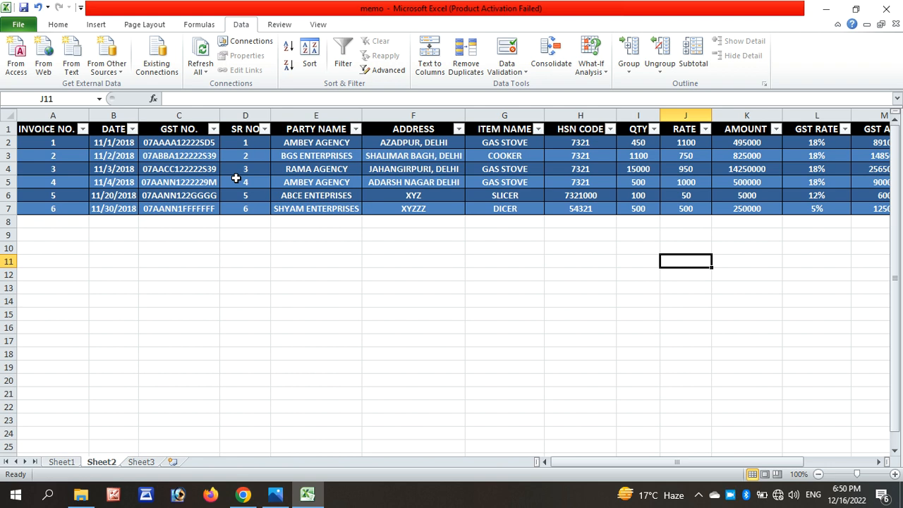
left_click(242, 130)
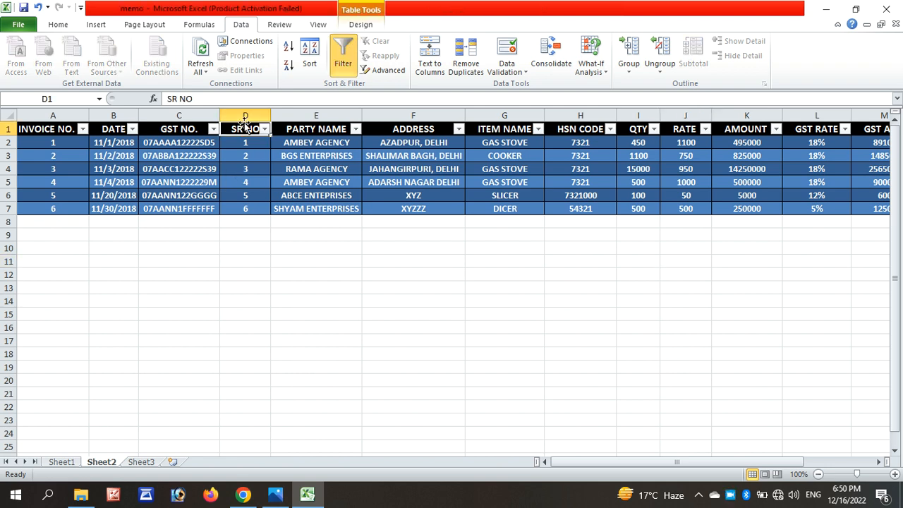
left_click(247, 110)
key("ctrl+c")
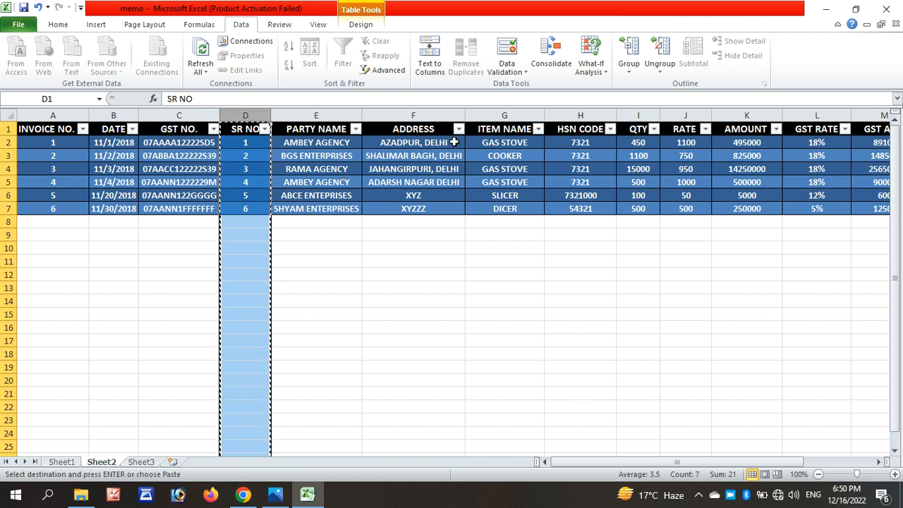
left_click(496, 115)
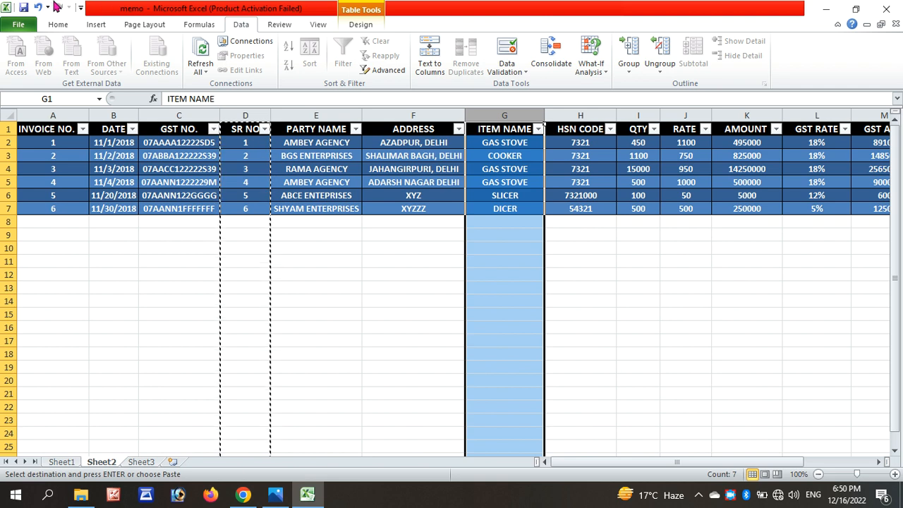
left_click(58, 25)
left_click(630, 72)
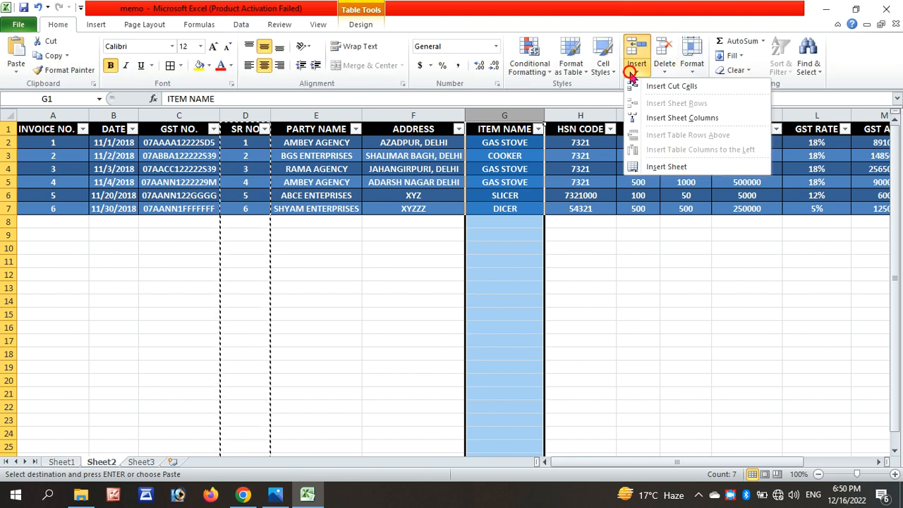
left_click(630, 117)
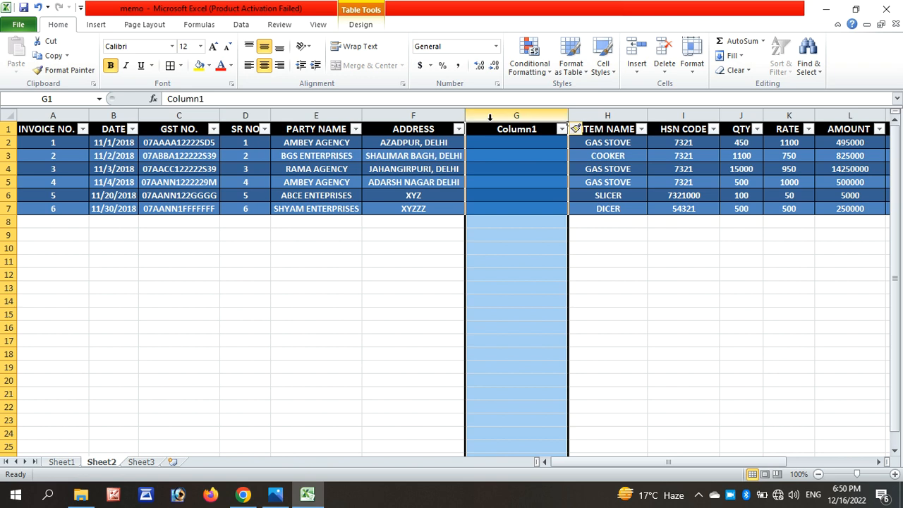
left_click(300, 329)
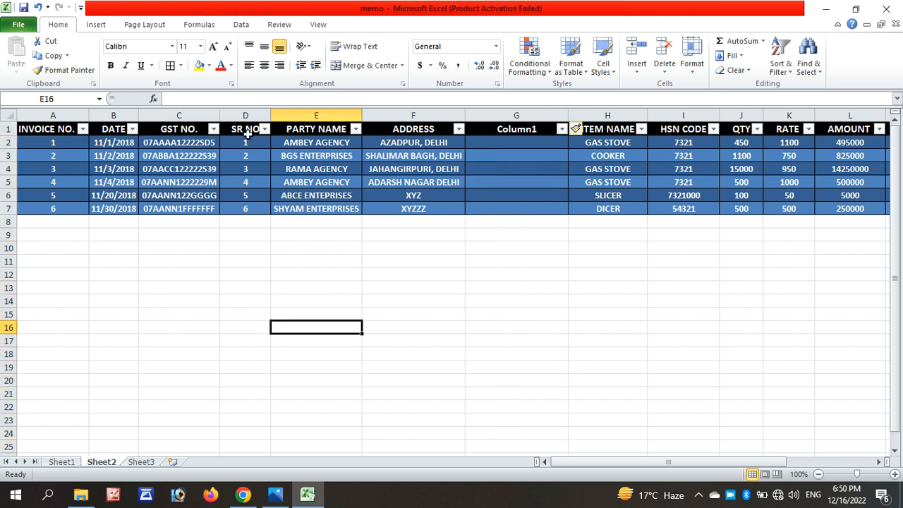
Move the SR NO header and its values from D1:D7 into the blank column G, starting at G1.
left_click_drag(246, 130, 231, 205)
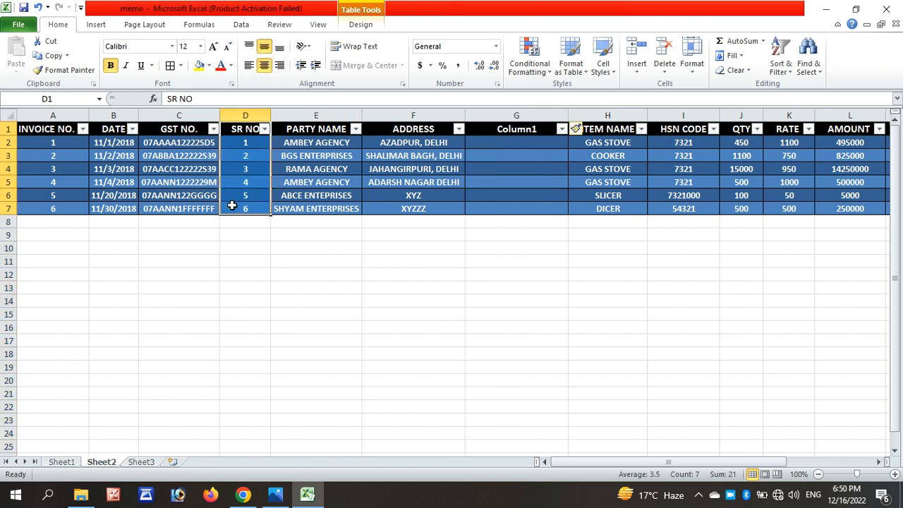
key("ctrl+c")
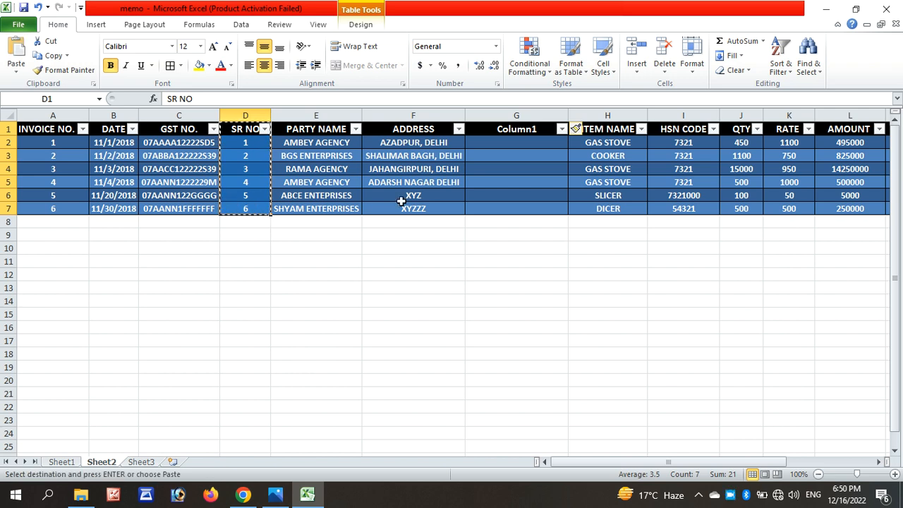
left_click(499, 130)
key("Return")
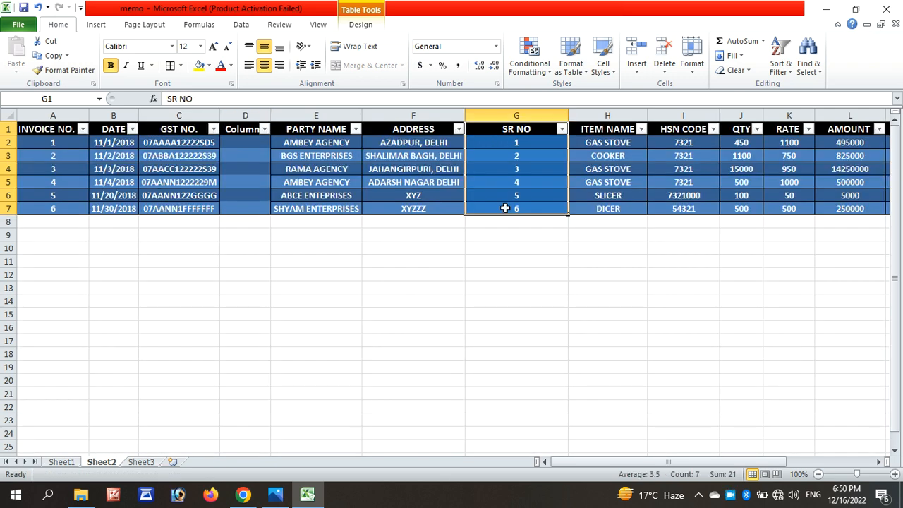
left_click(452, 270)
Delete the emptied column D on Sheet2 and narrow the SR NO column.
left_click(244, 115)
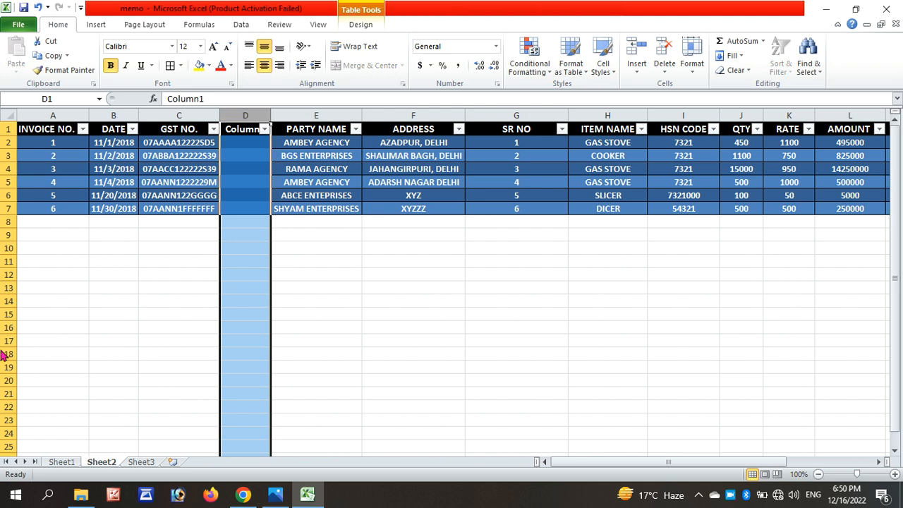
left_click(663, 51)
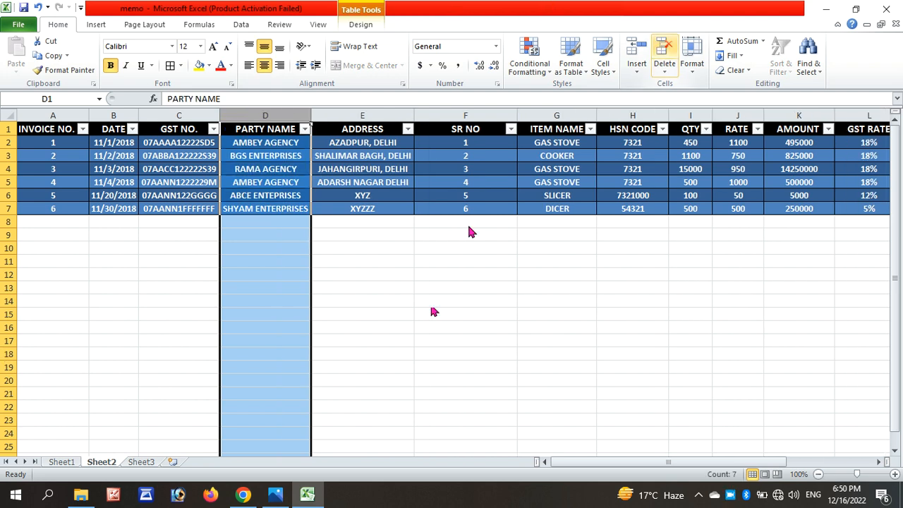
left_click(413, 353)
left_click_drag(517, 114, 469, 114)
left_click(212, 326)
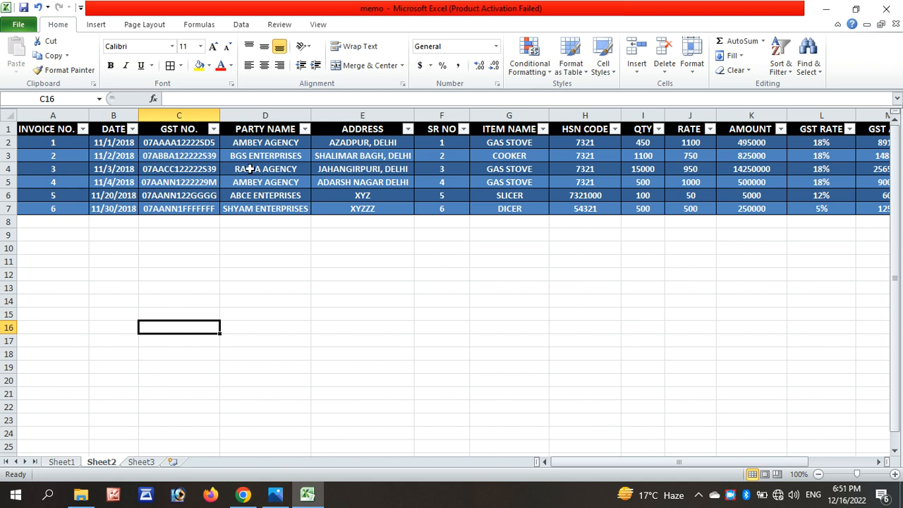
Begin a VLOOKUP in the party name cell B7 on Sheet1, using the invoice number in G6 as lookup value.
left_click(70, 462)
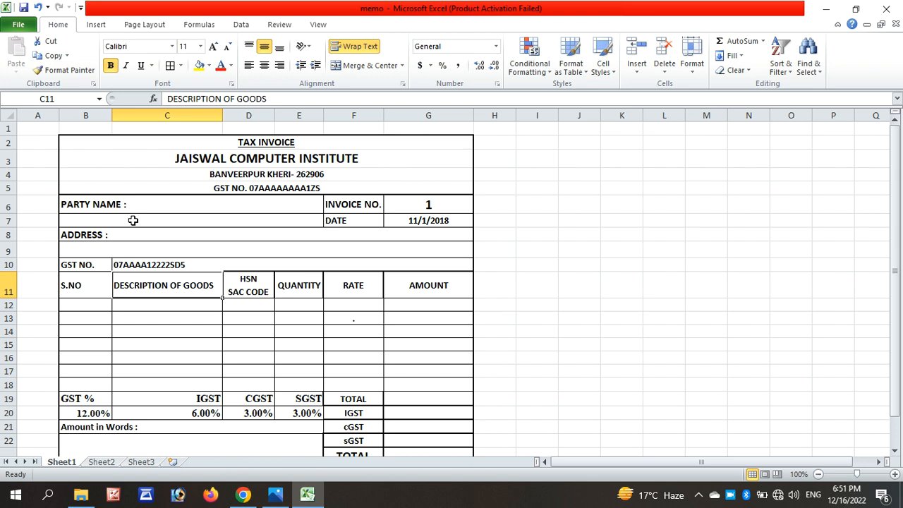
left_click(133, 221)
type("=")
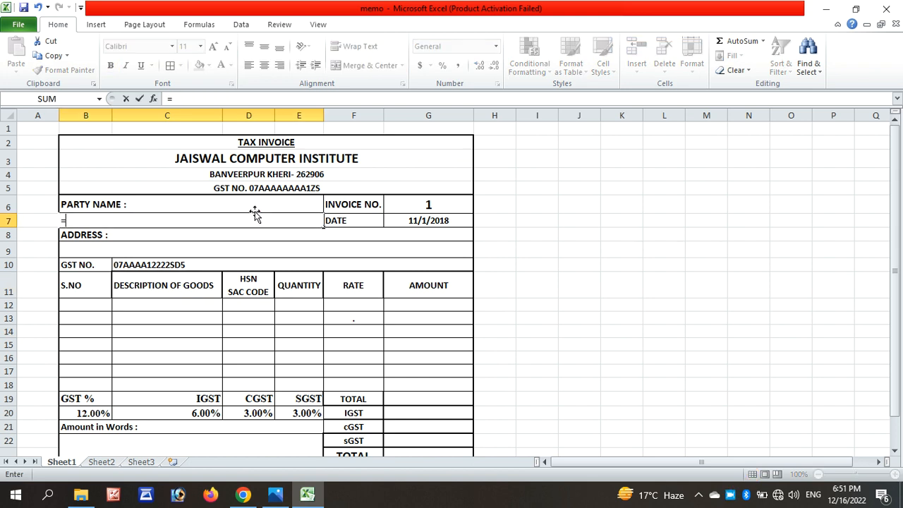
type("VLOO")
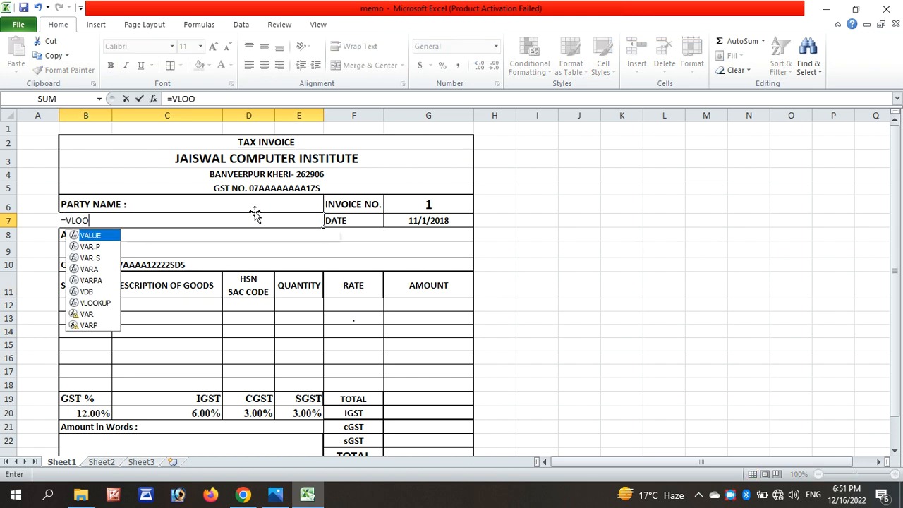
type("KUP(")
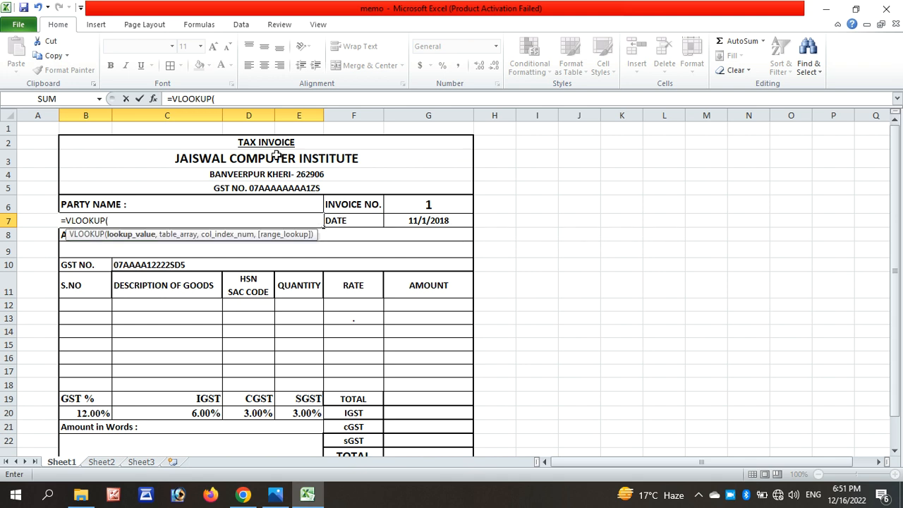
left_click(442, 210)
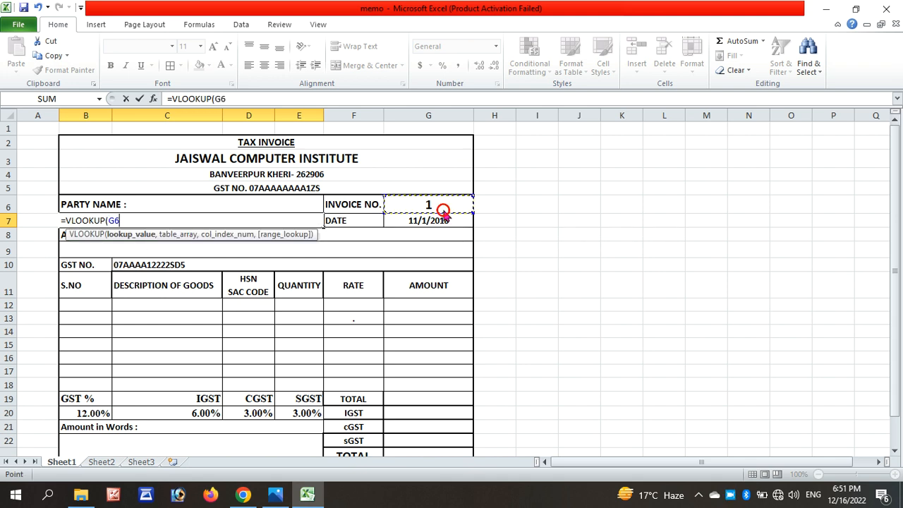
type(",")
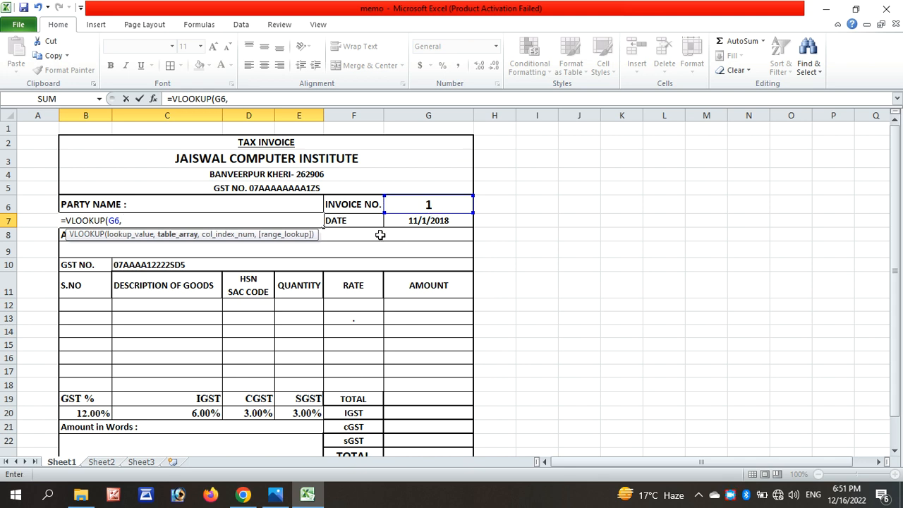
Complete the party name lookup with the named range RATELIST and column index 4.
type("RATELIST")
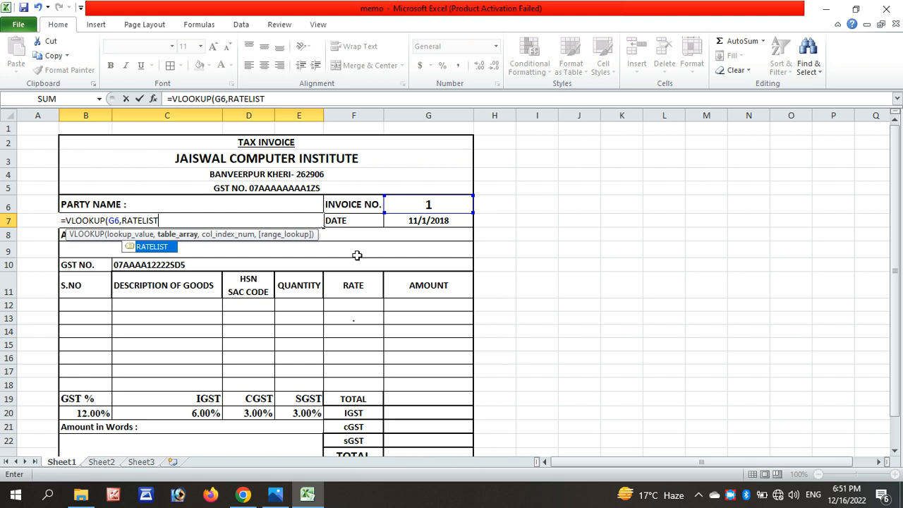
double_click(161, 247)
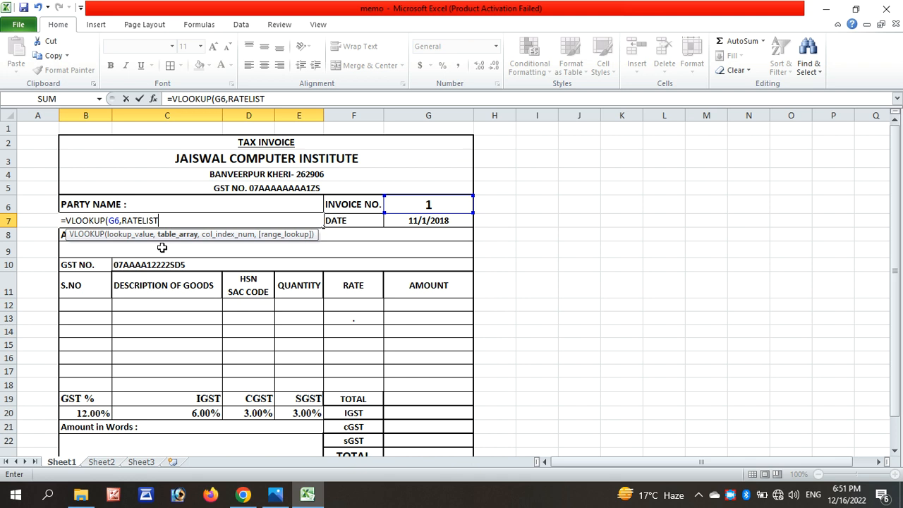
type(",")
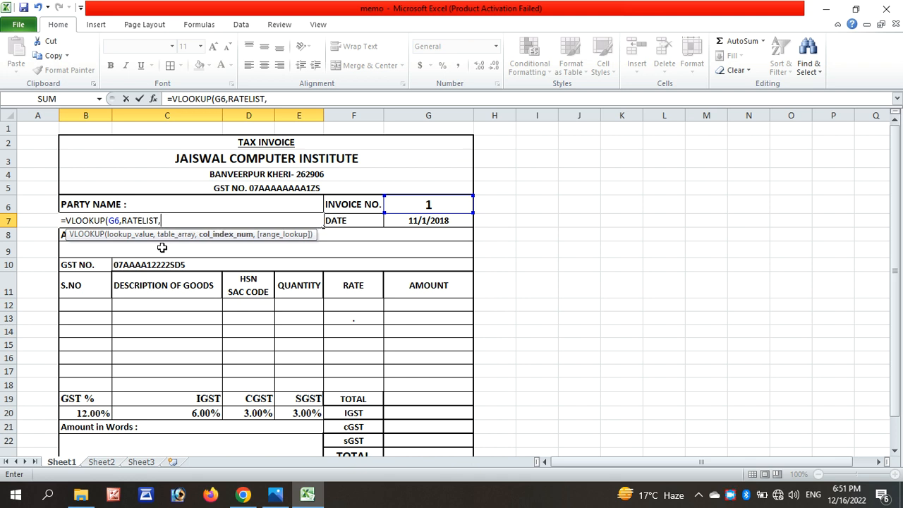
type("4,")
key("Return")
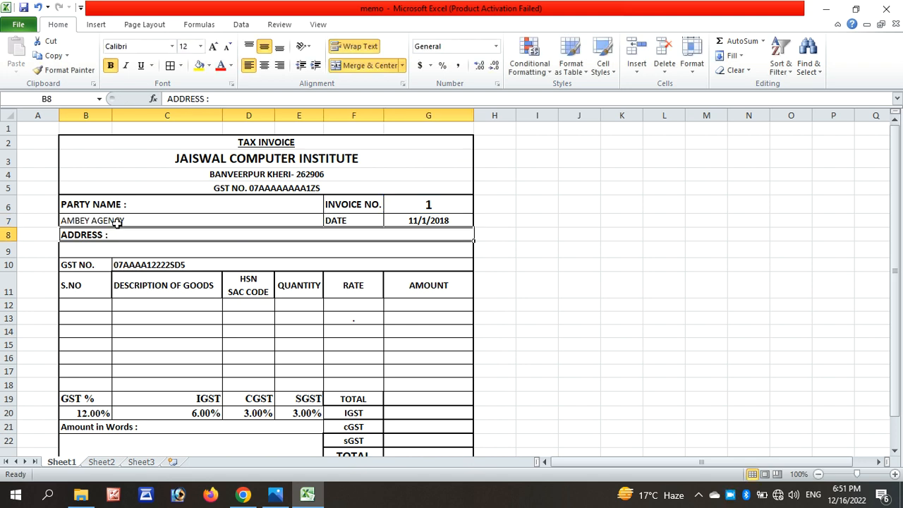
Check the column order on Sheet2 and begin a VLOOKUP in address cell B9 on Sheet1 with G6 as lookup value.
left_click(102, 462)
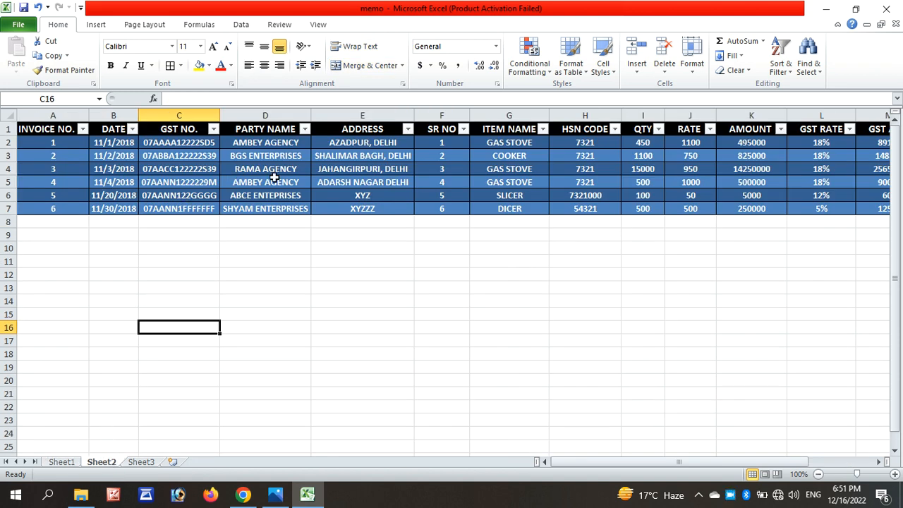
left_click(63, 466)
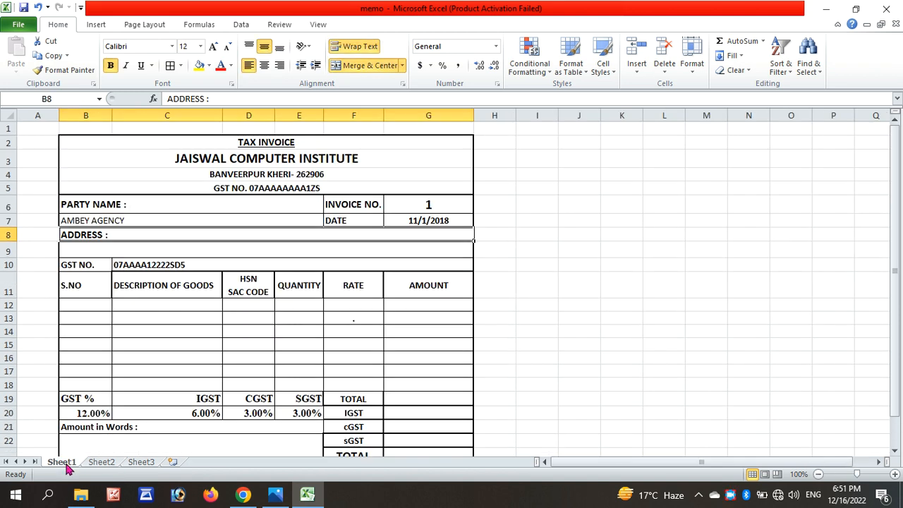
left_click(125, 248)
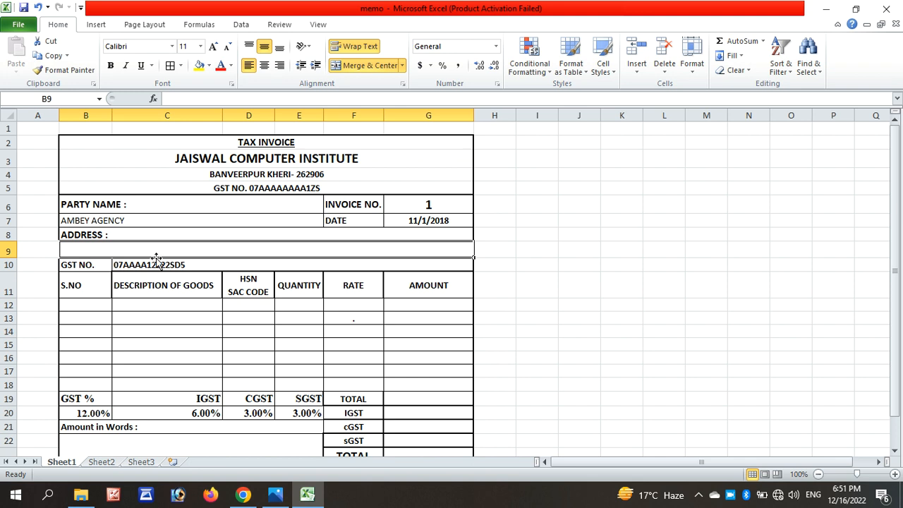
type("=")
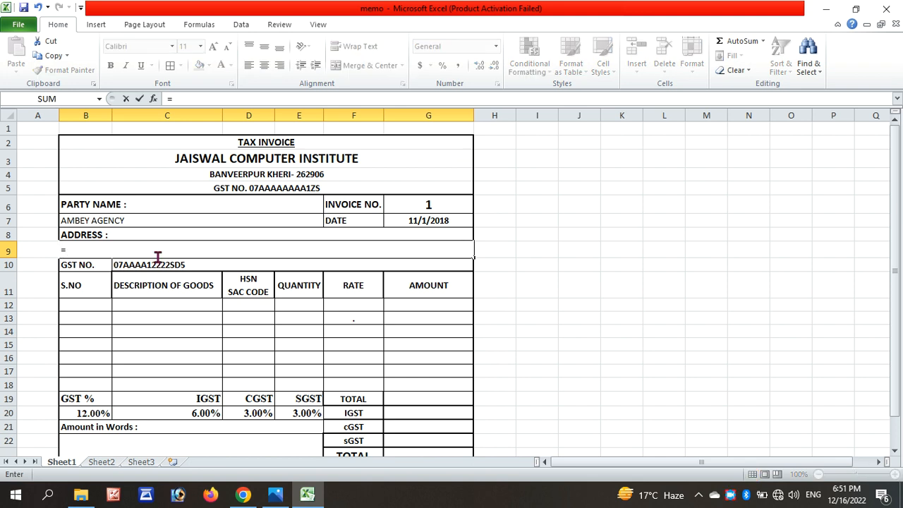
type("\"")
type("VLOO")
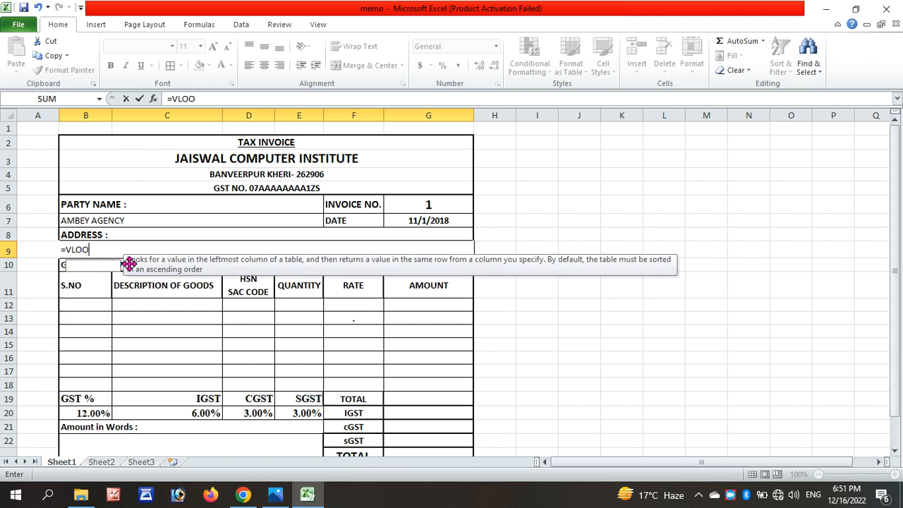
double_click(106, 265)
left_click(410, 204)
Complete the address lookup with the named range RATE and column index 5.
type(",RATE")
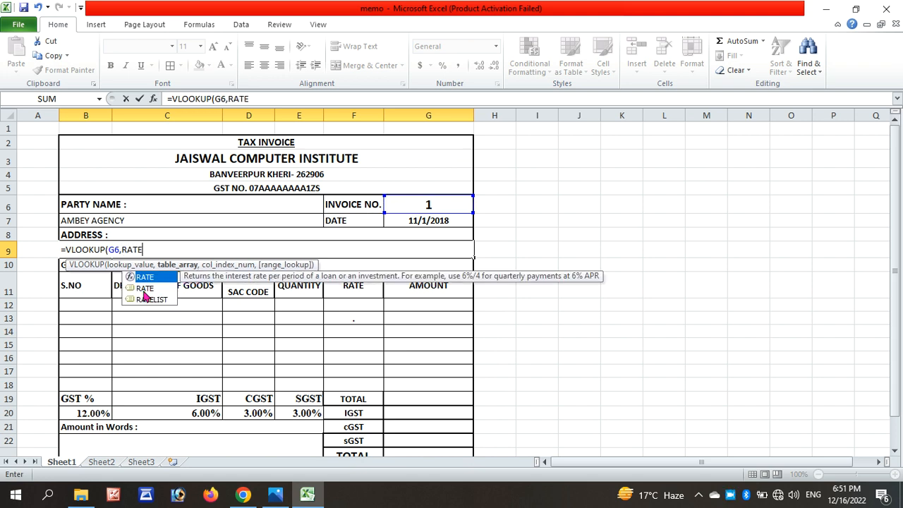
double_click(144, 289)
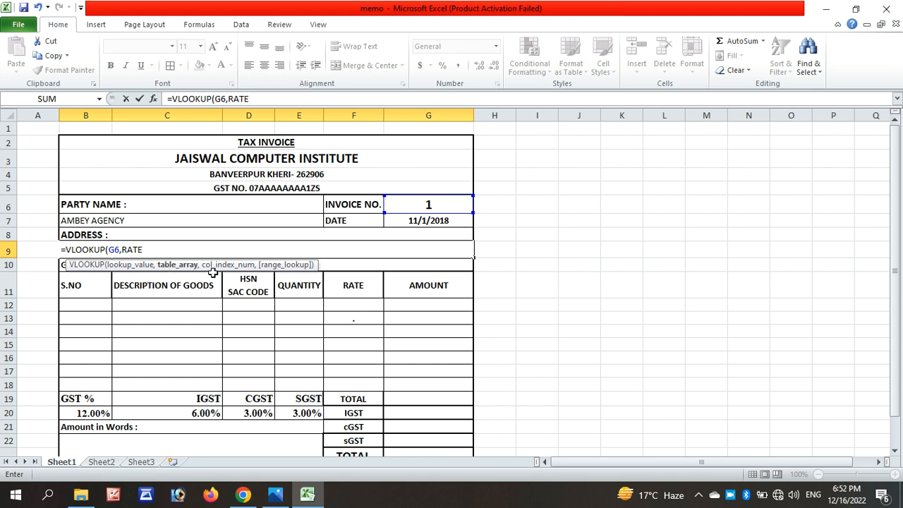
type(",5,")
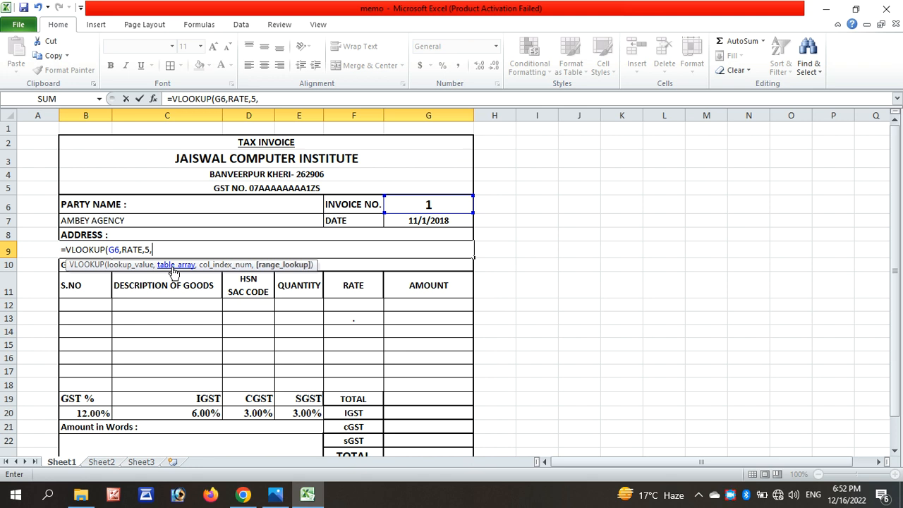
key("Return")
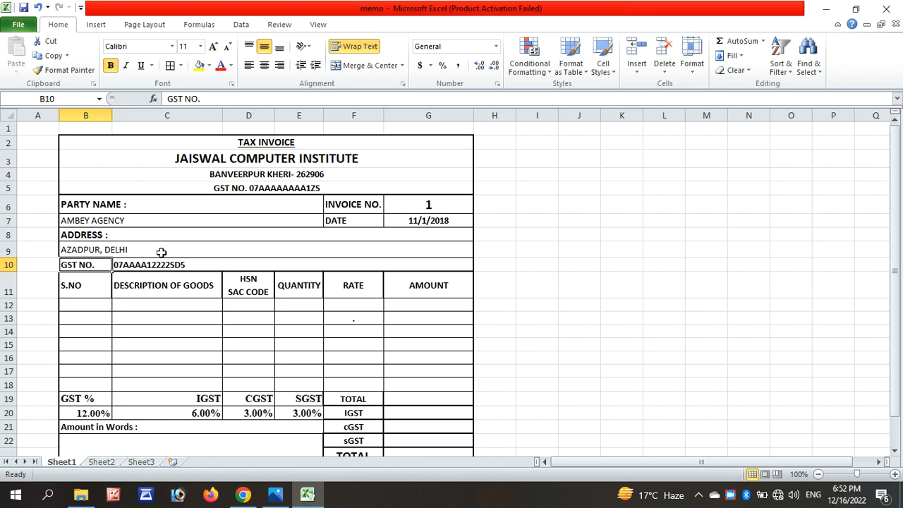
Check the SR NO column's position on Sheet2 and begin a VLOOKUP in S.NO cell B12 on Sheet1 with G6 as lookup value.
left_click(83, 303)
left_click(101, 461)
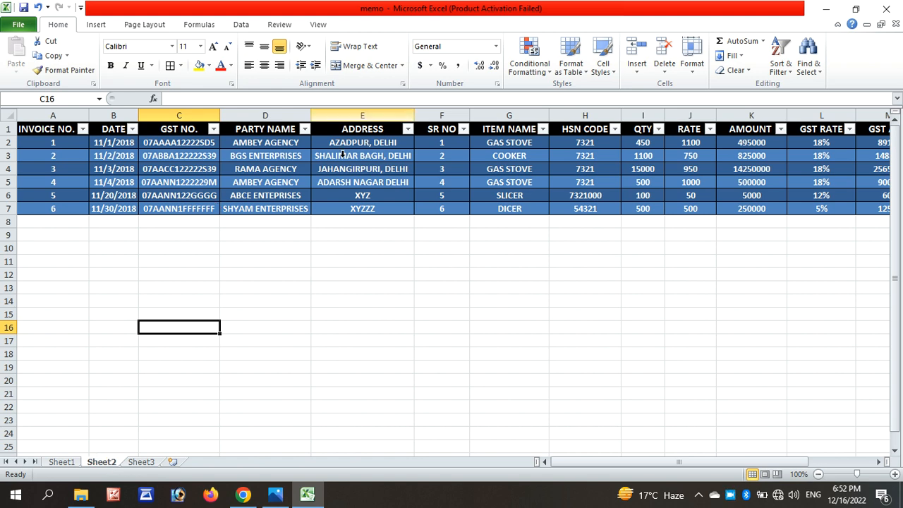
left_click(63, 462)
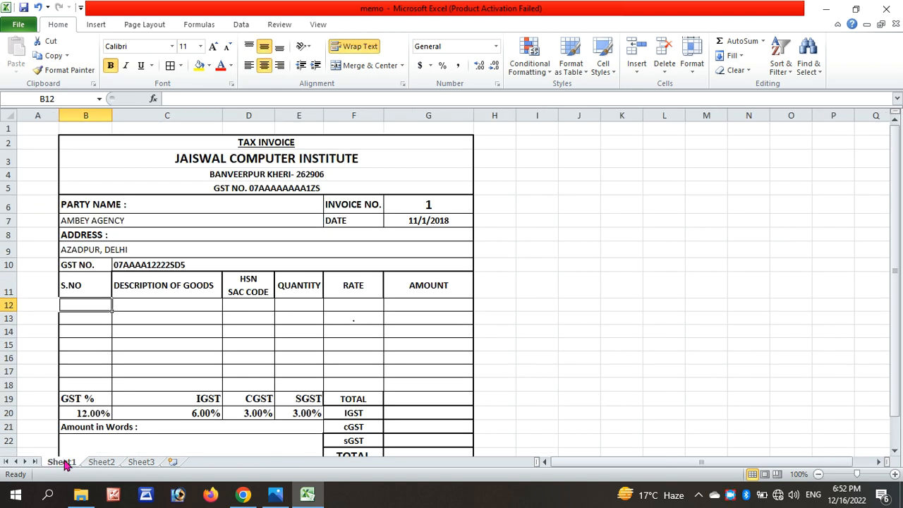
type("=")
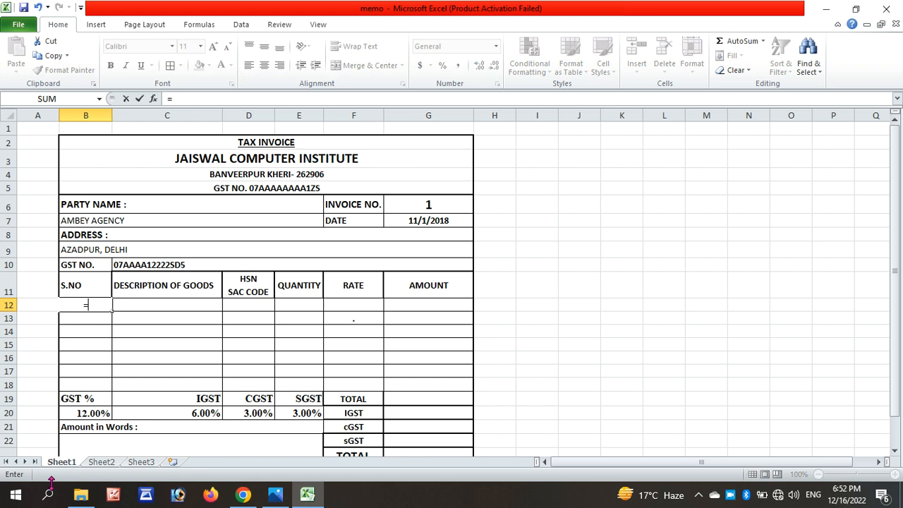
type("VLOO")
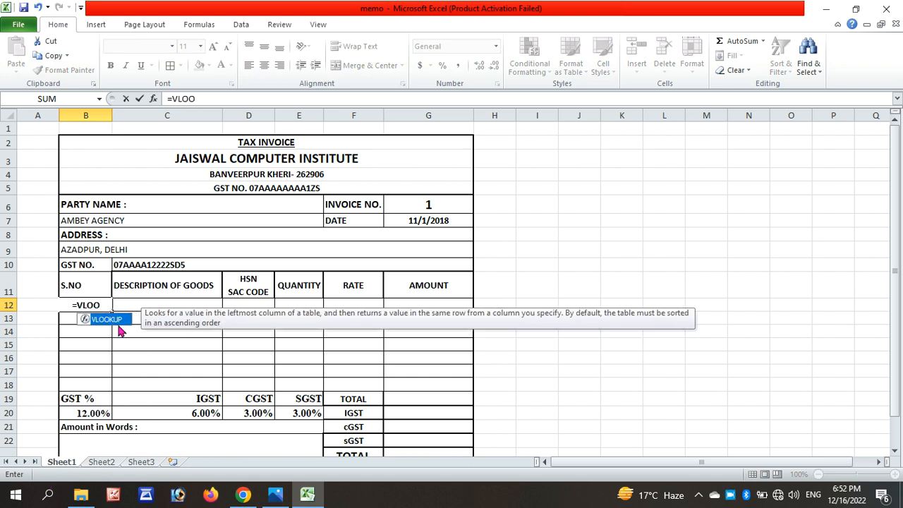
double_click(118, 322)
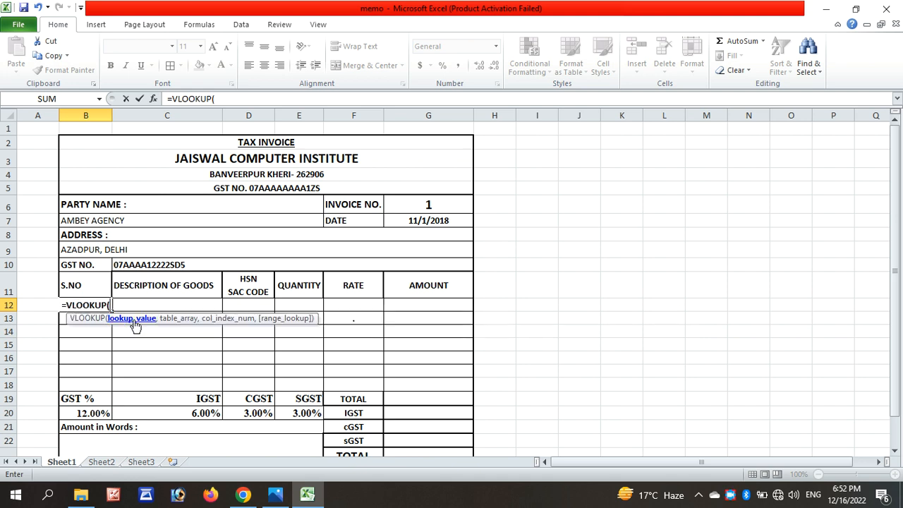
left_click(425, 204)
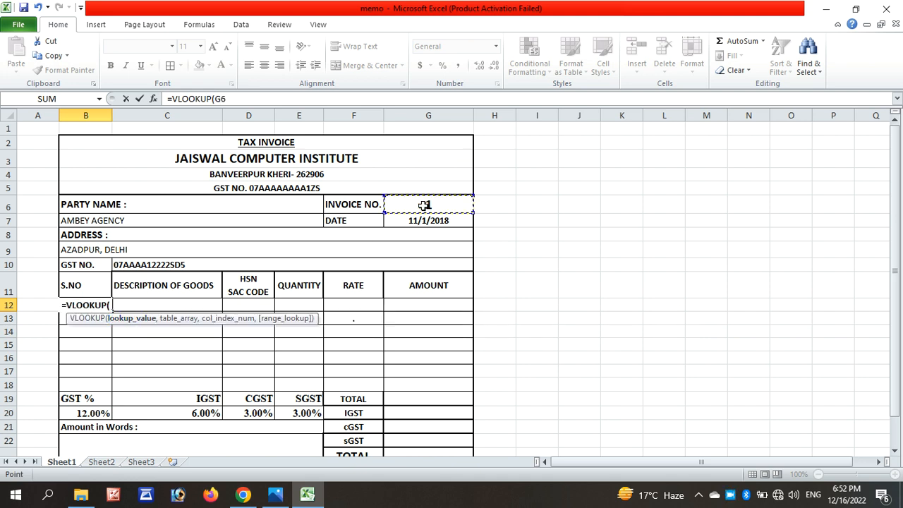
type(",")
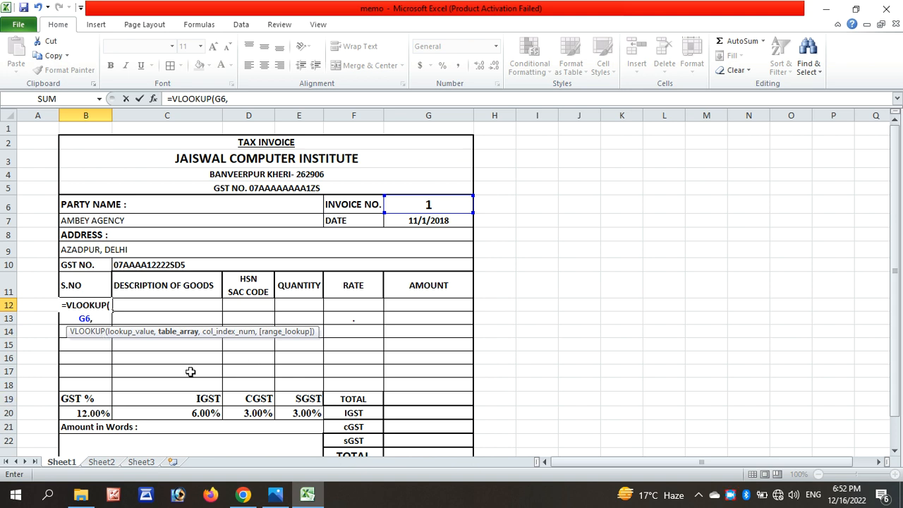
Complete the serial number lookup with the named range RATE, column index 6 and 0 for an exact match.
type("RATE")
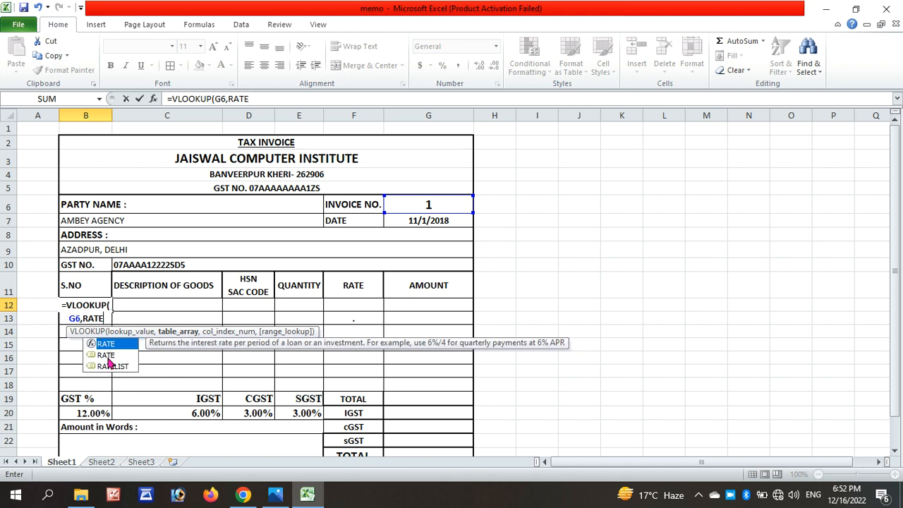
double_click(107, 357)
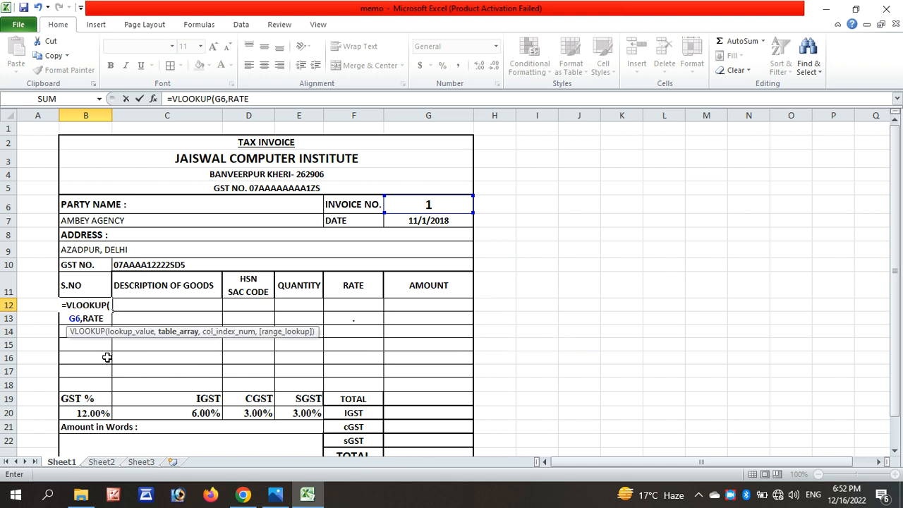
type(",")
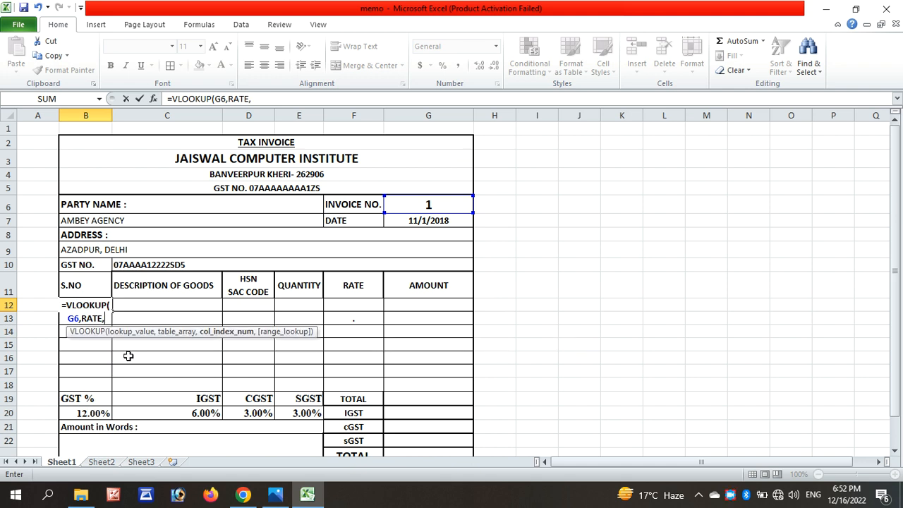
type("6,")
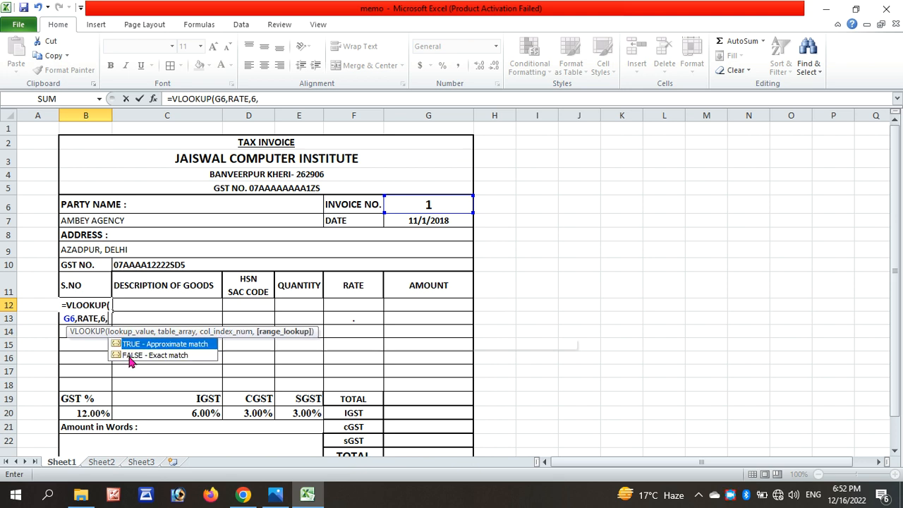
type("0)")
key("Return")
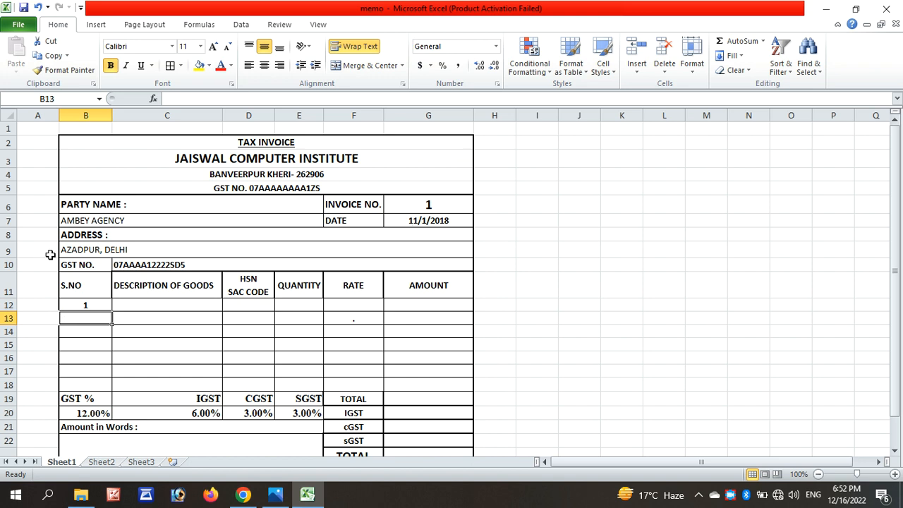
Check the ITEM NAME column's position on Sheet2 for the description of goods lookup in cell C12 on Sheet1.
left_click(175, 308)
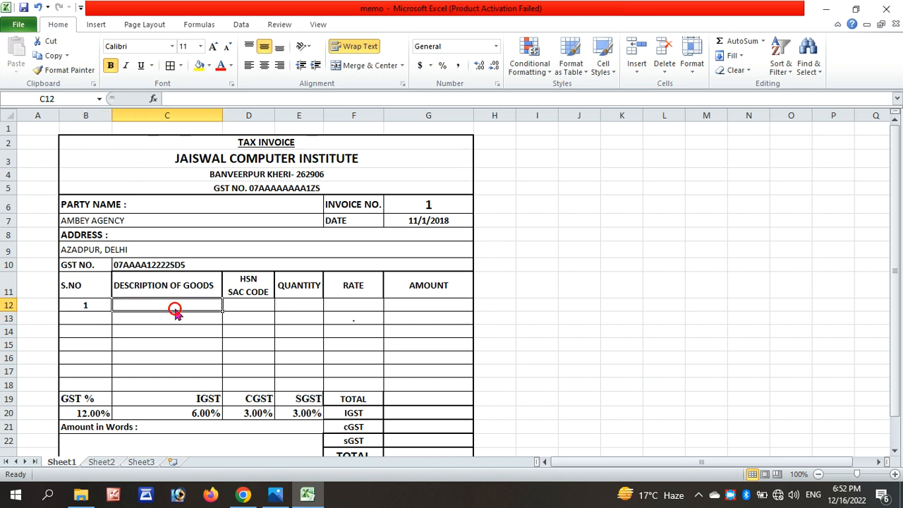
type("=")
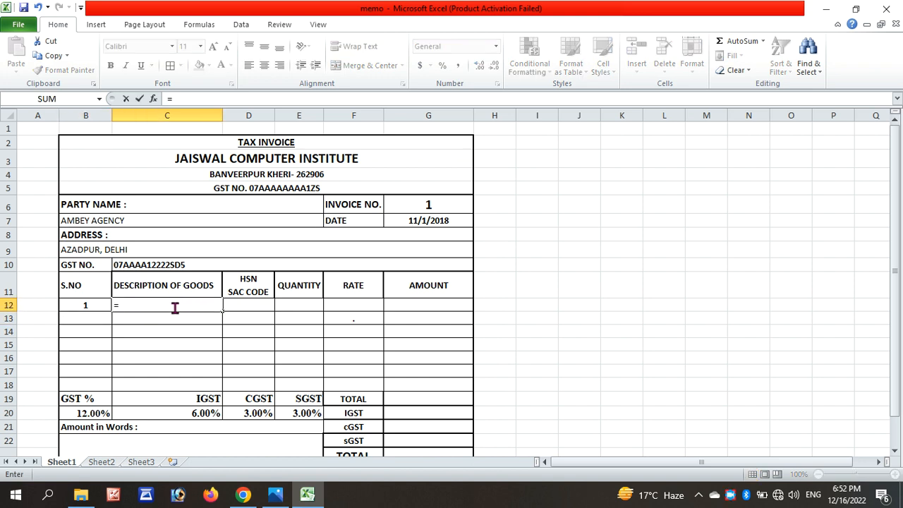
key("BackSpace")
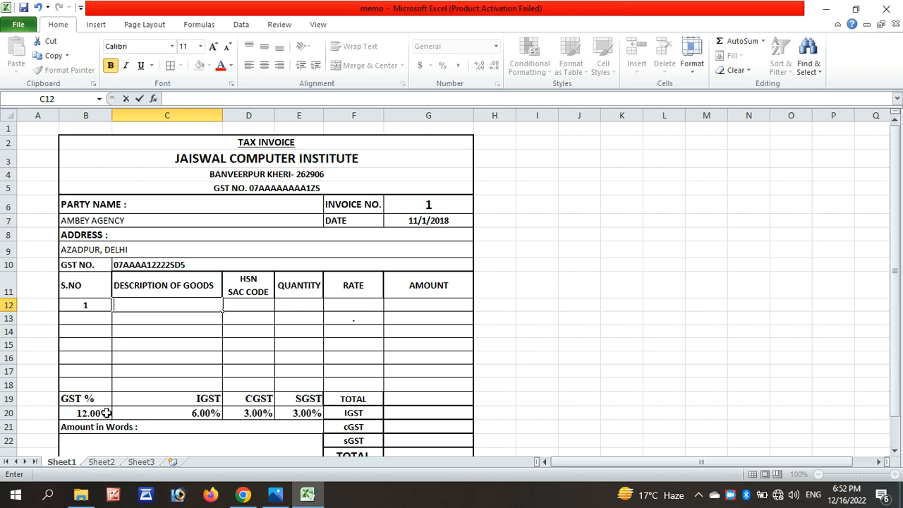
left_click(99, 463)
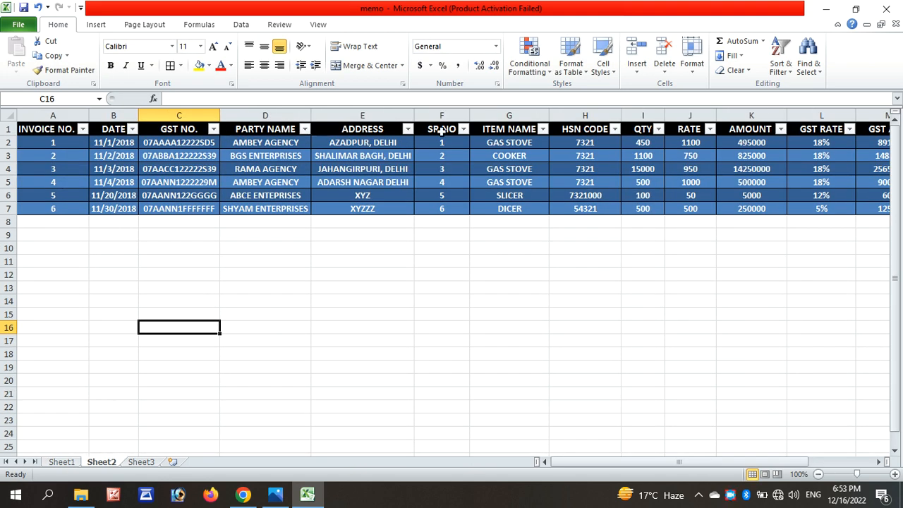
left_click(62, 463)
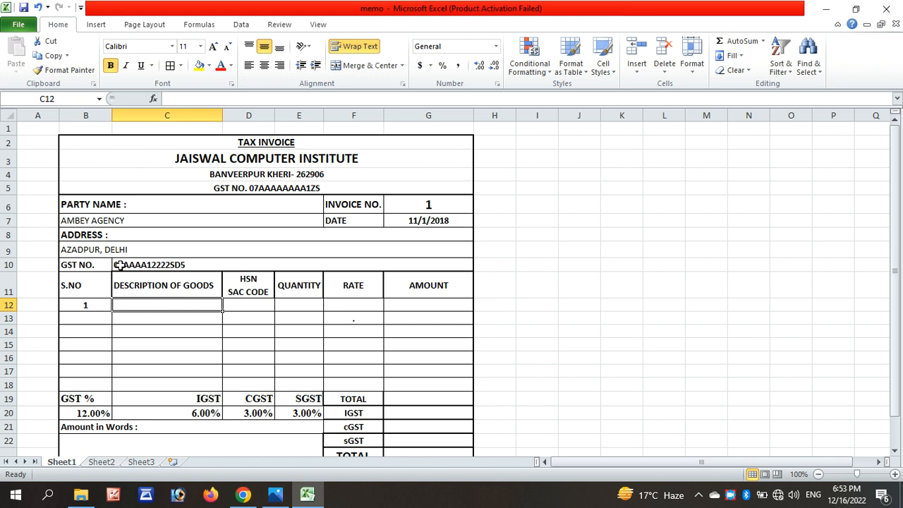
Enter a VLOOKUP in description cell C12 with G6 as lookup value, named range RATE, column index 6 and an empty match argument.
type("=")
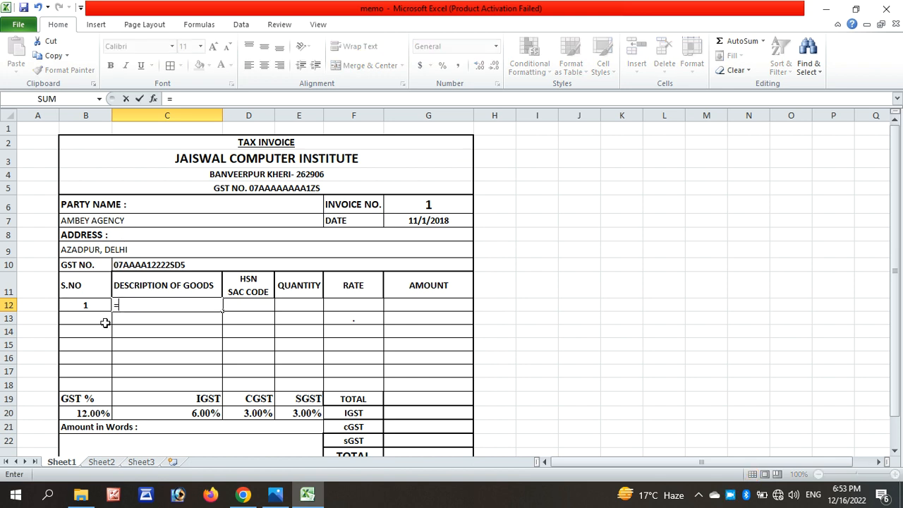
type("VLOOKUP(")
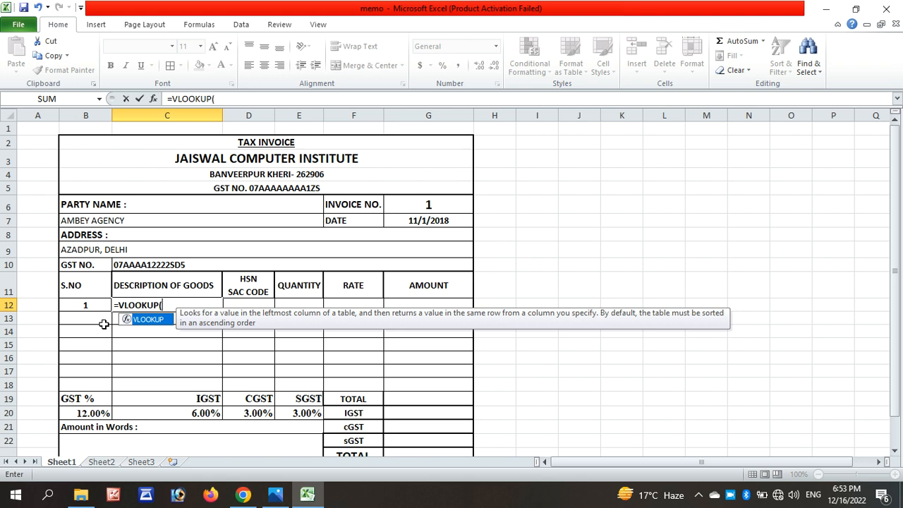
left_click(428, 202)
type(",RATE,6,")
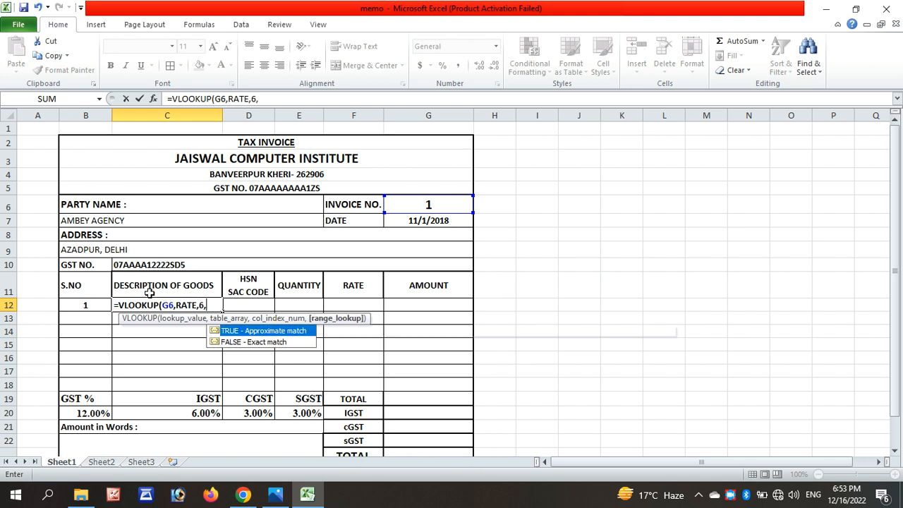
key("Return")
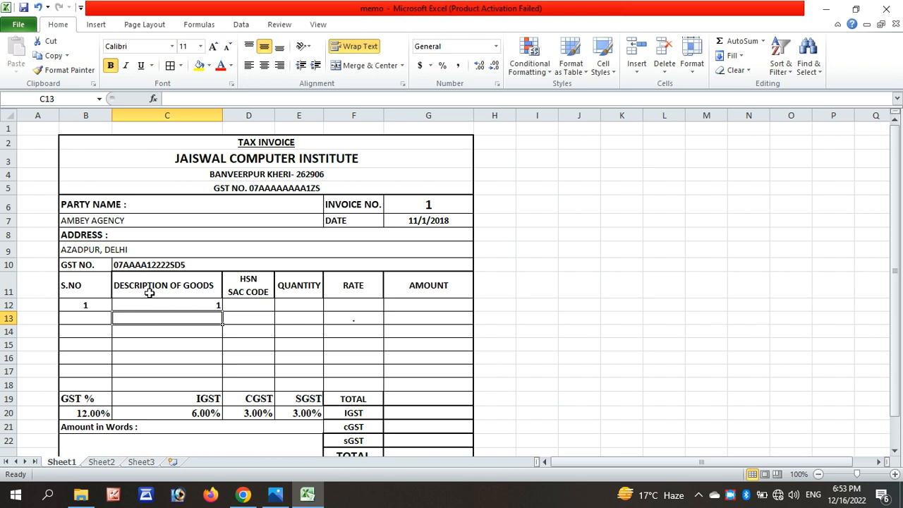
Set the column index of the description lookup in C12 to 7.
double_click(166, 304)
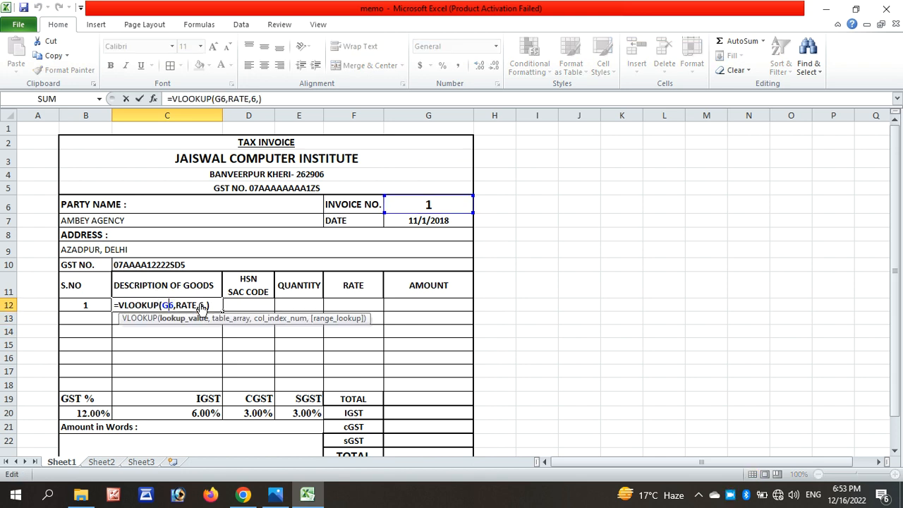
left_click(204, 304)
key("BackSpace")
type("7")
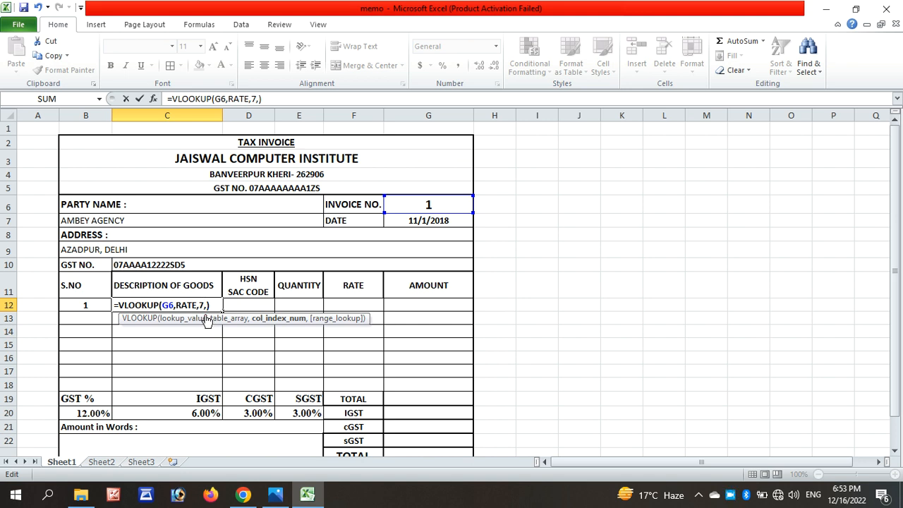
key("Return")
key("Return")
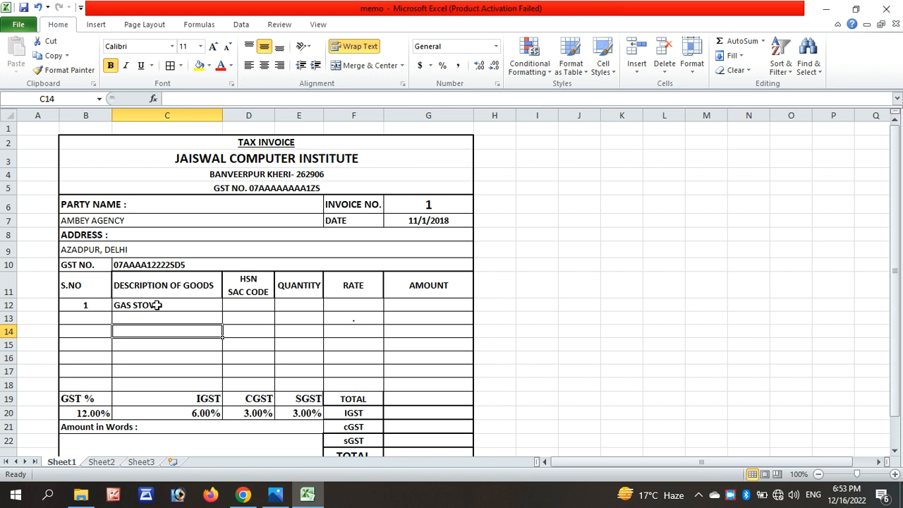
Check the HSN CODE column's position on Sheet2 and begin a VLOOKUP in HSN code cell D12 on Sheet1 with G6 as lookup value.
left_click(101, 461)
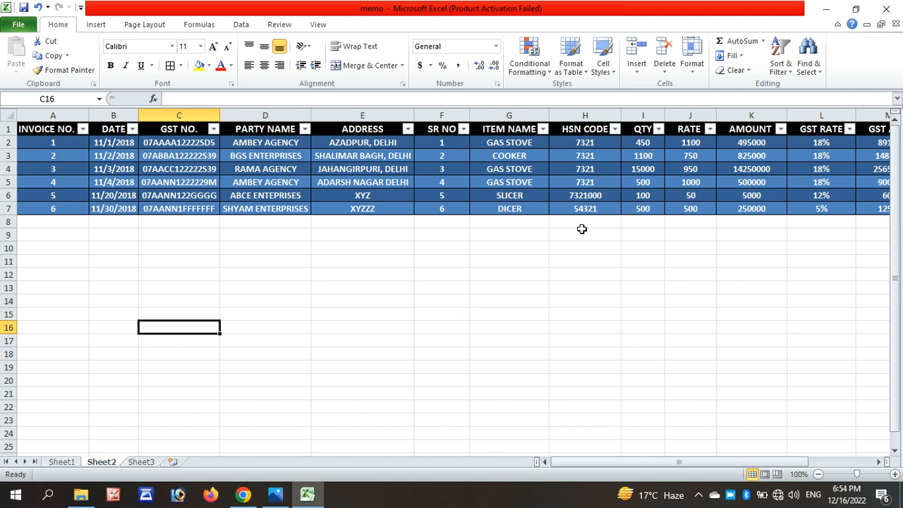
left_click(70, 462)
left_click(256, 305)
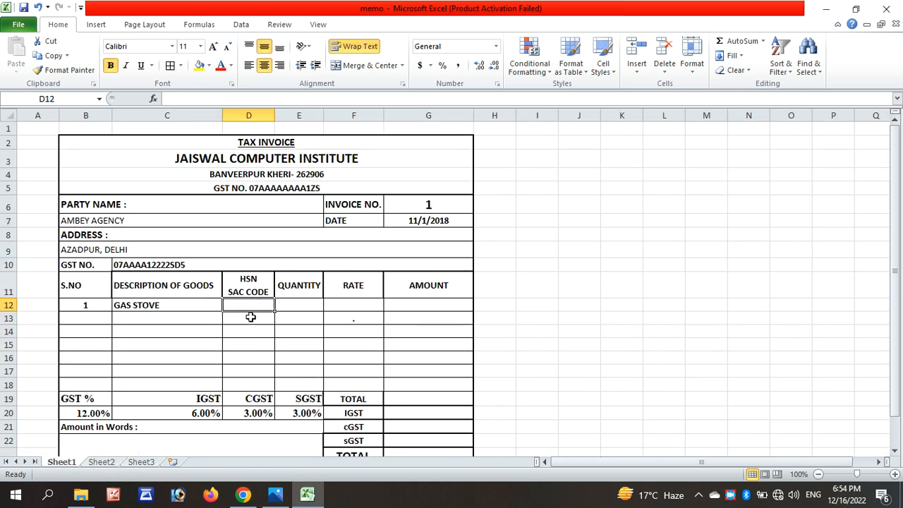
type("=")
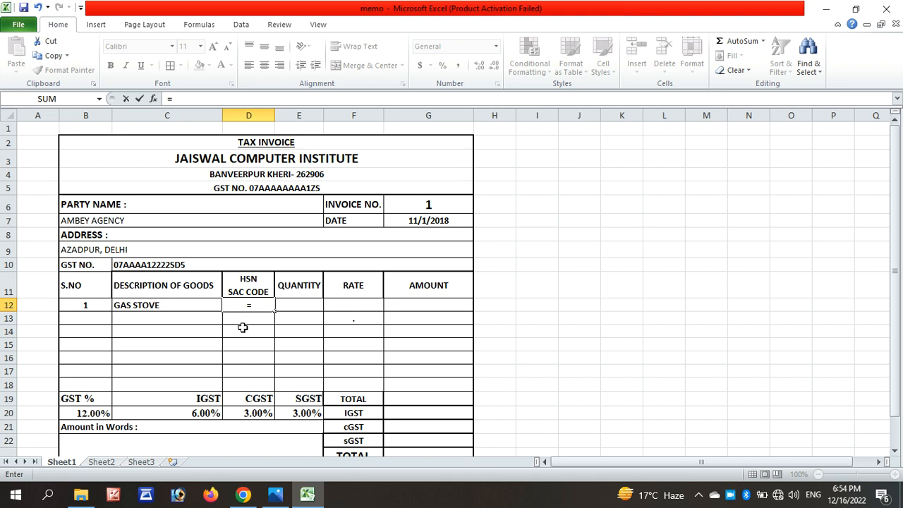
type("VLOO")
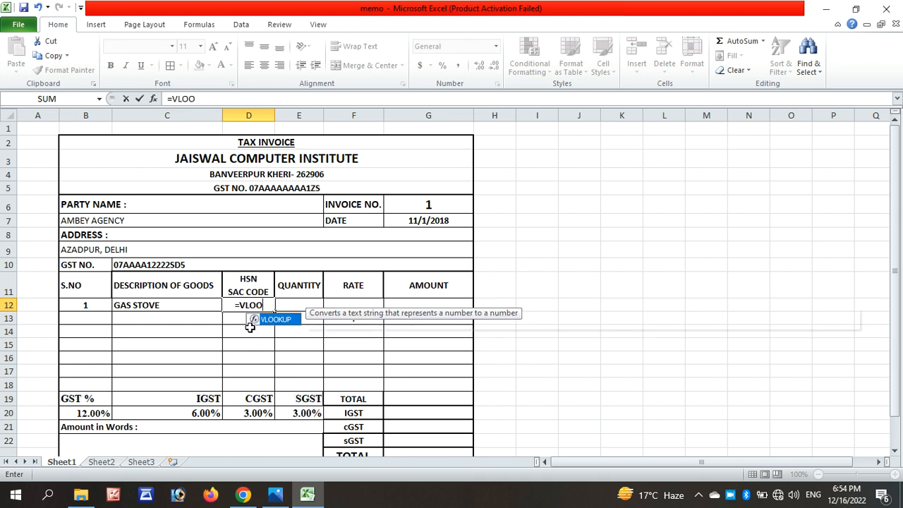
type("KUP(")
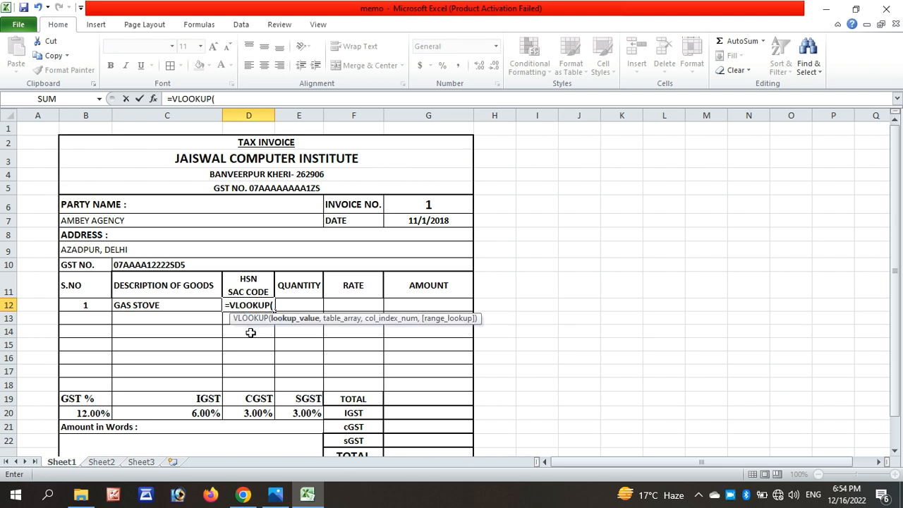
left_click(421, 205)
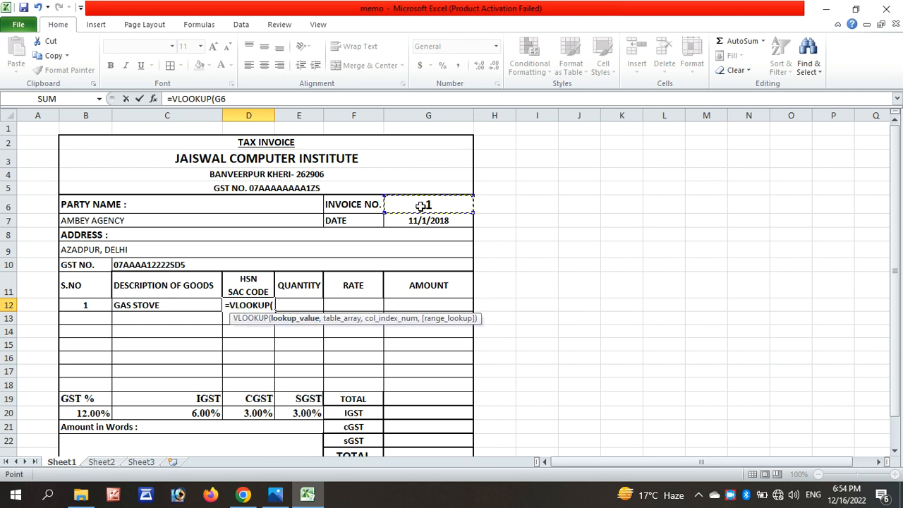
Complete the HSN code lookup with the named range RATE, column index 8 and an empty match argument.
type(",R")
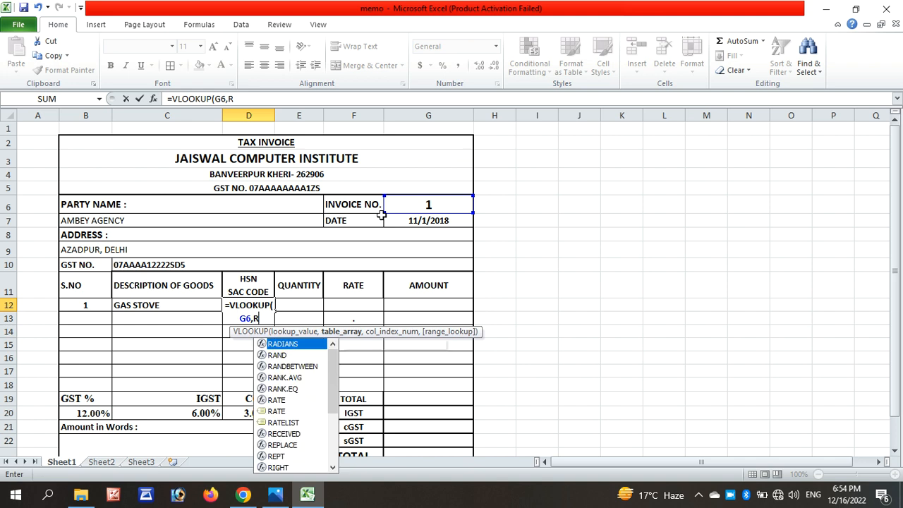
type("ATER")
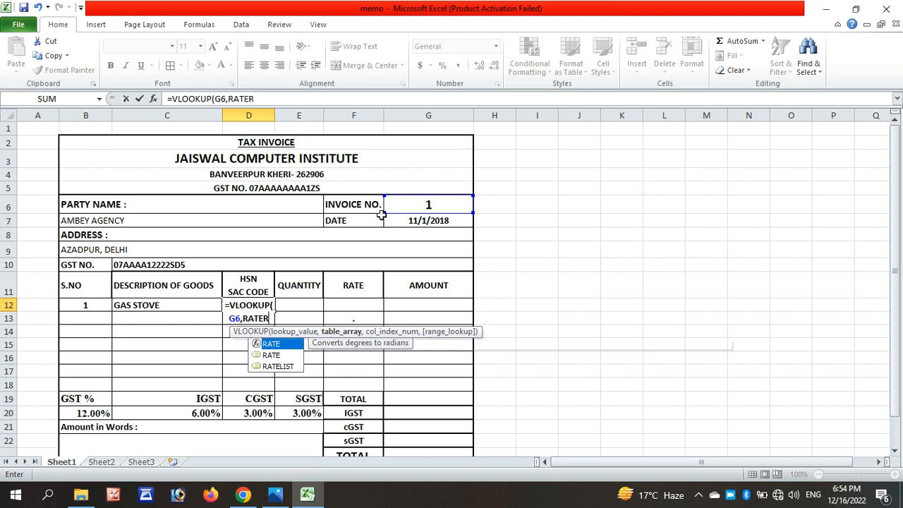
key("BackSpace")
type(",")
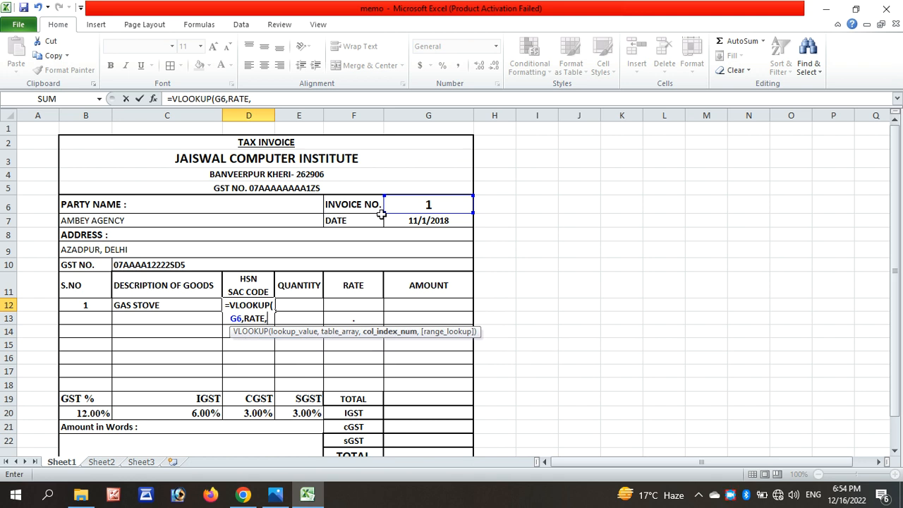
type("8,")
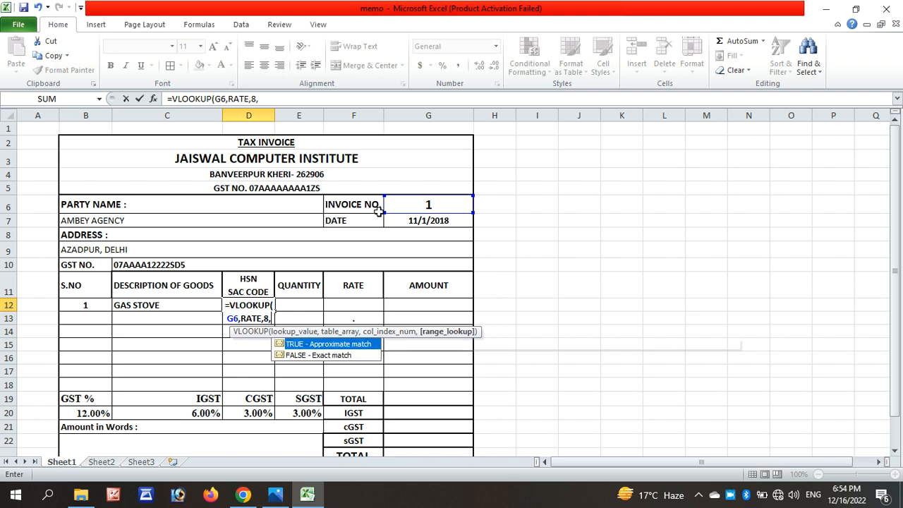
key("Return")
Enter a VLOOKUP in quantity cell E12 with G6 as lookup value, named range RATE, column index 9 and 0 for an exact match.
left_click(307, 304)
type("=")
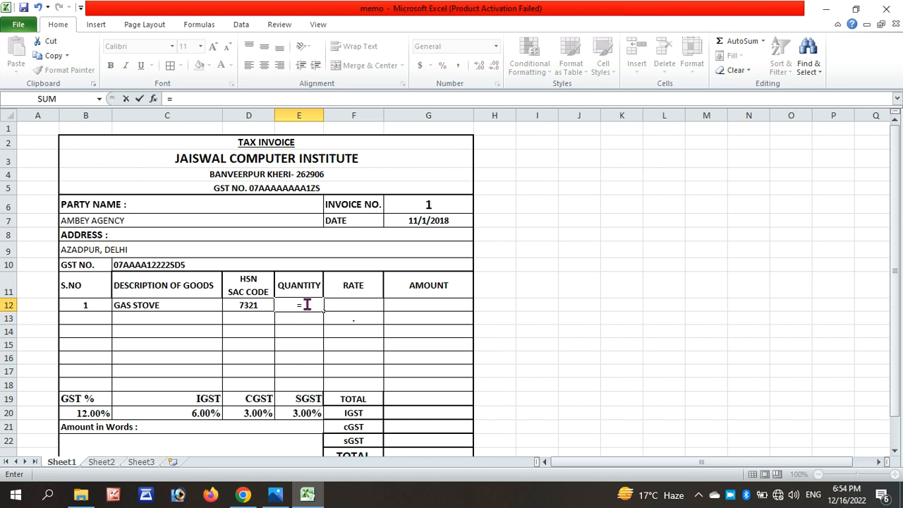
type("VLOO")
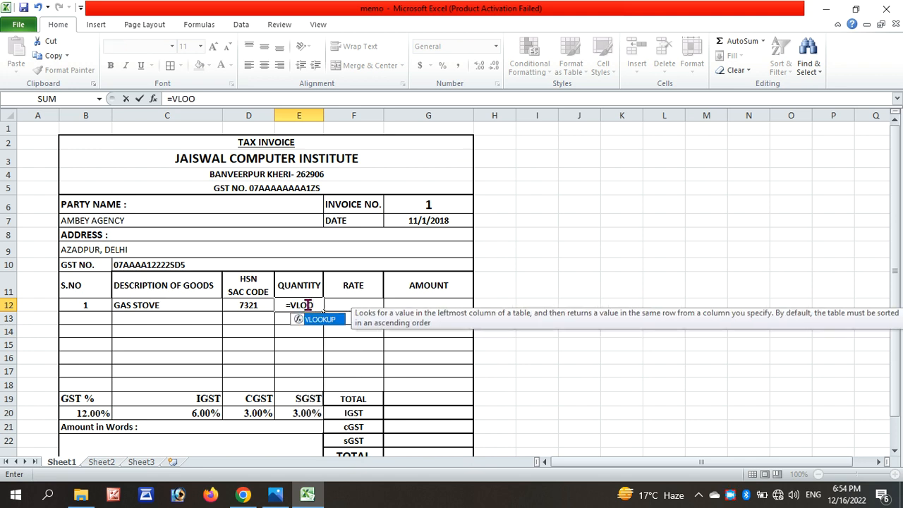
double_click(329, 320)
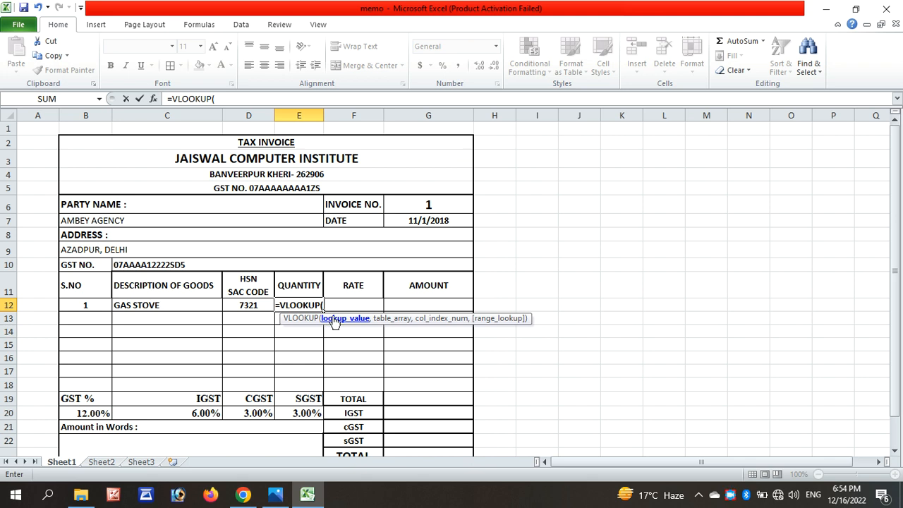
left_click(414, 208)
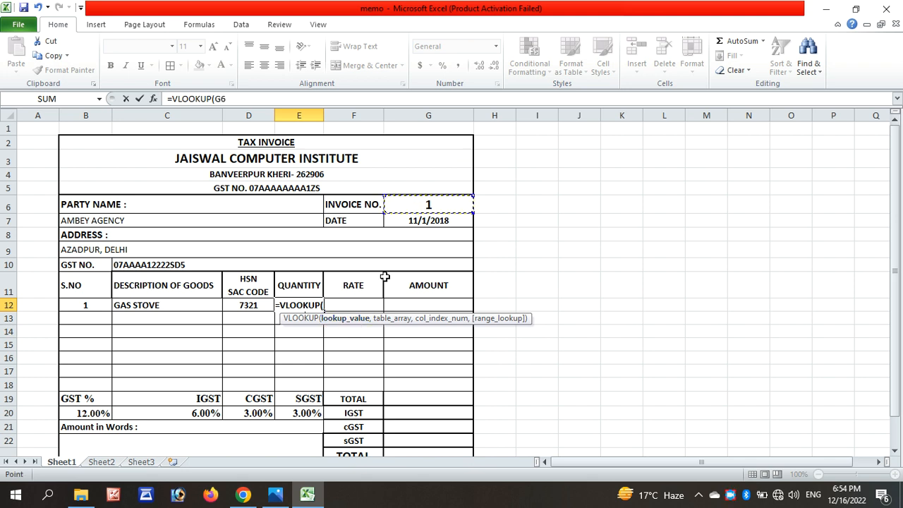
type(",RATE")
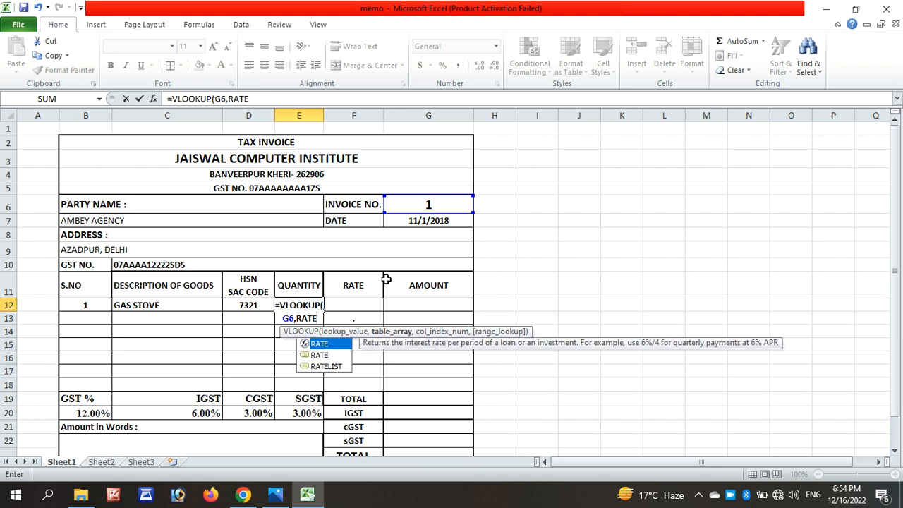
type(",")
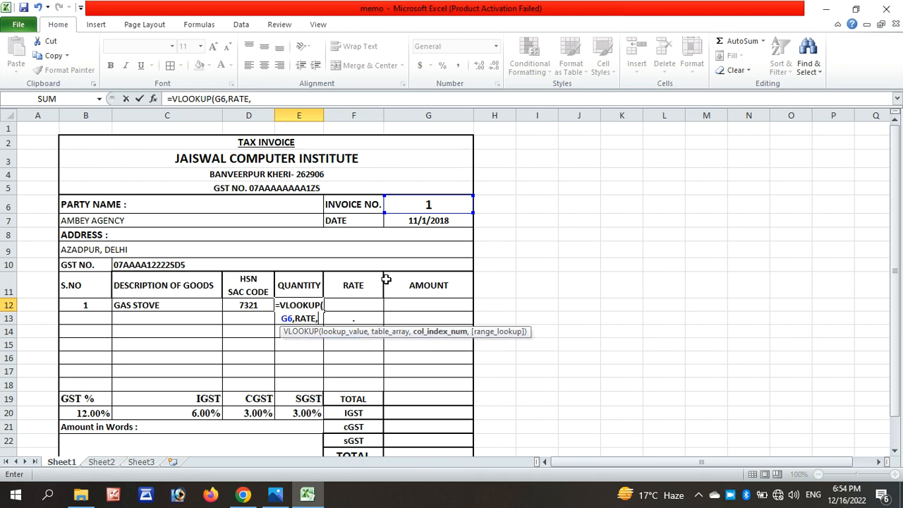
type("9,0")
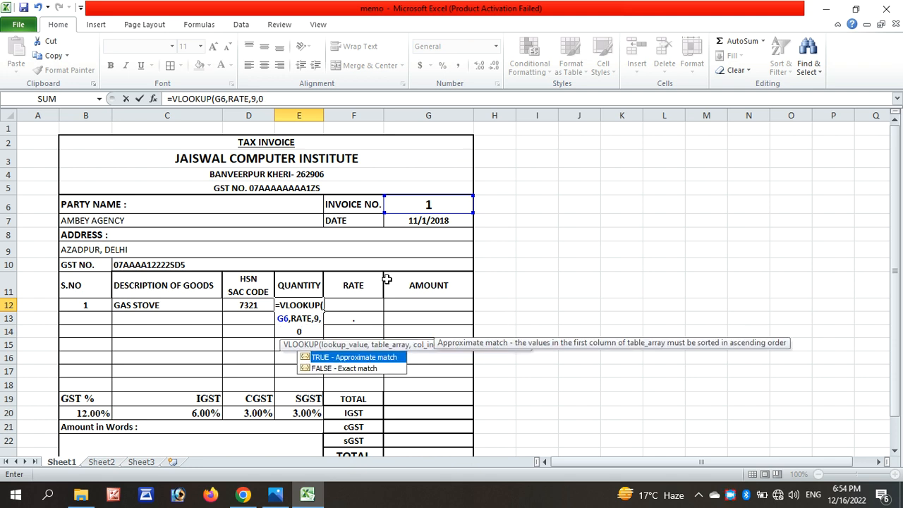
key("Return")
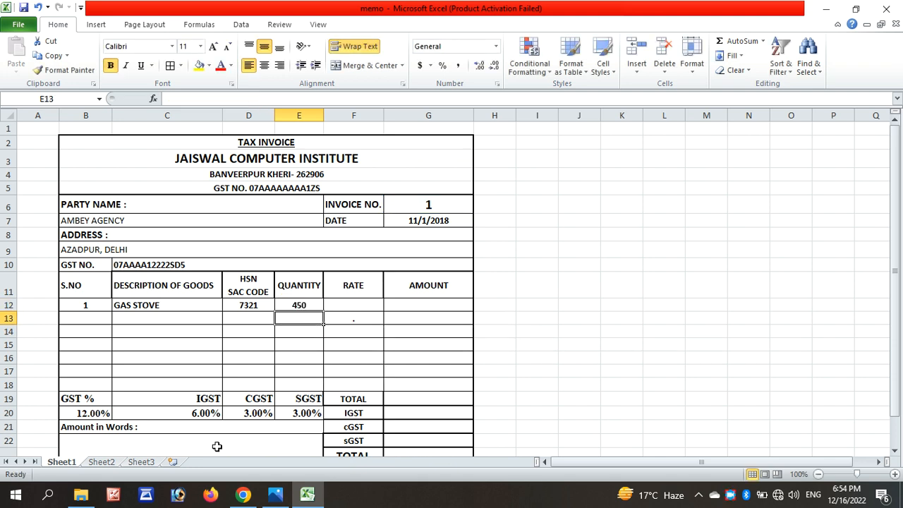
Compare the quantity lookup in E12 on Sheet1 with the QTY column on Sheet2.
left_click(101, 461)
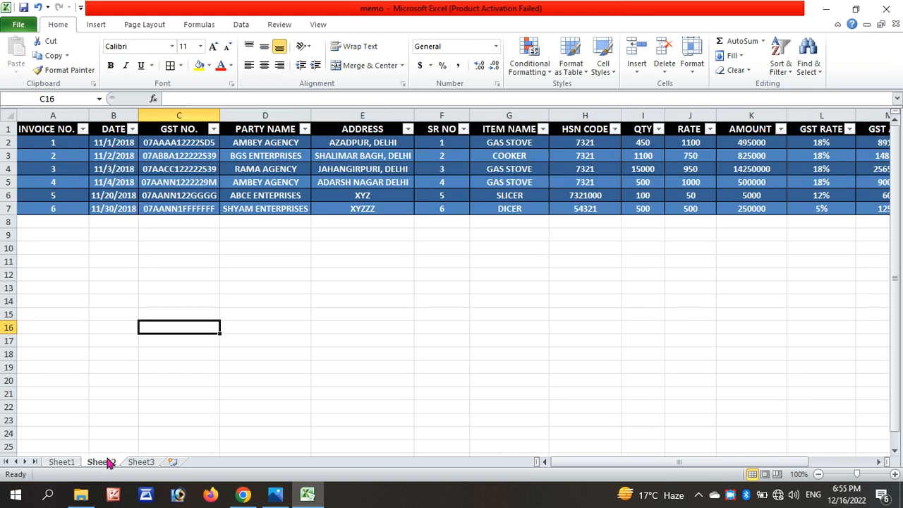
left_click(62, 463)
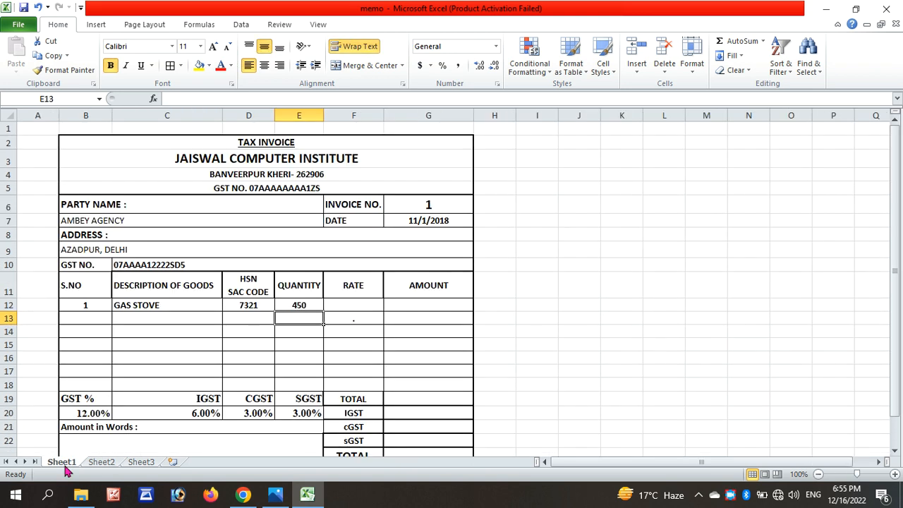
left_click(291, 306)
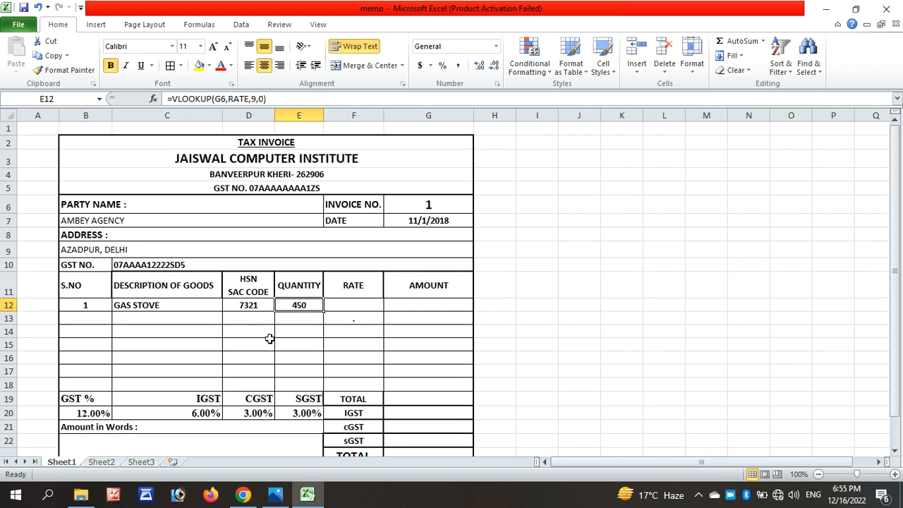
Enter a VLOOKUP in rate cell F12 with G6 as lookup value, named range RATE, column index 9 and 0 for an exact match.
left_click(351, 305)
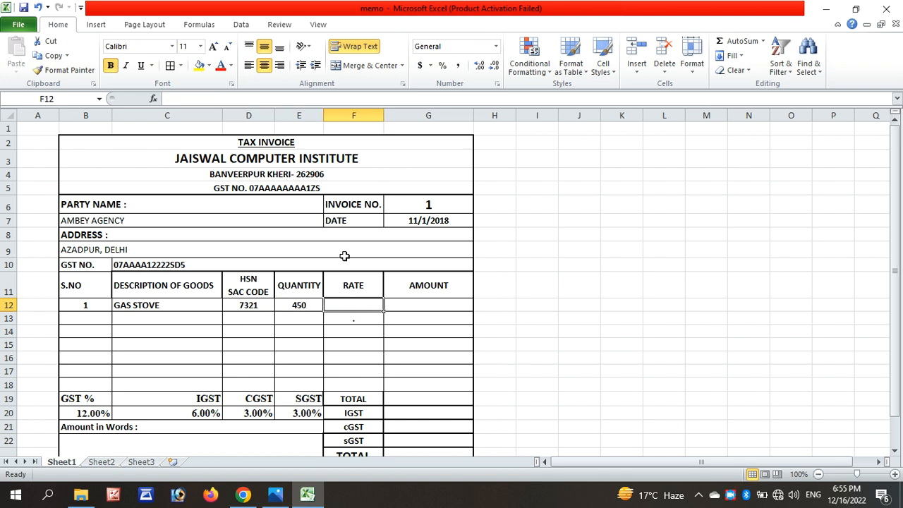
type("-")
key("BackSpace")
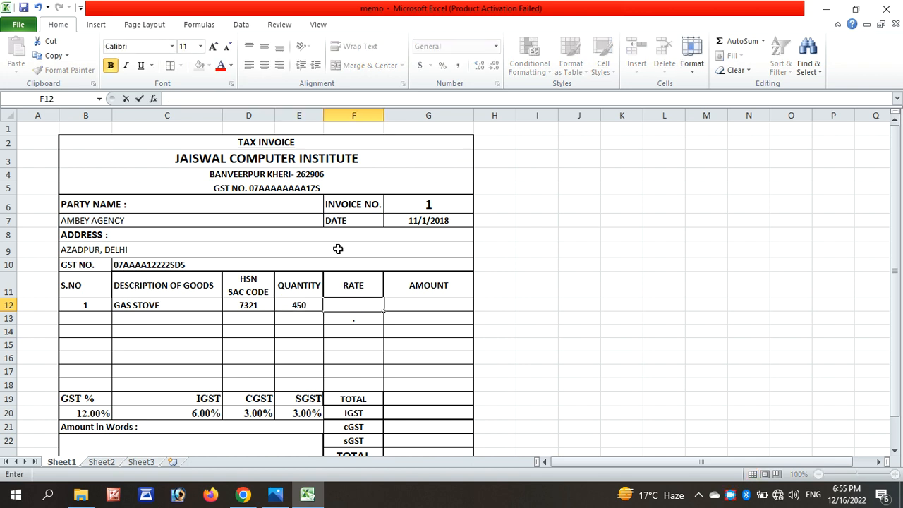
type("=")
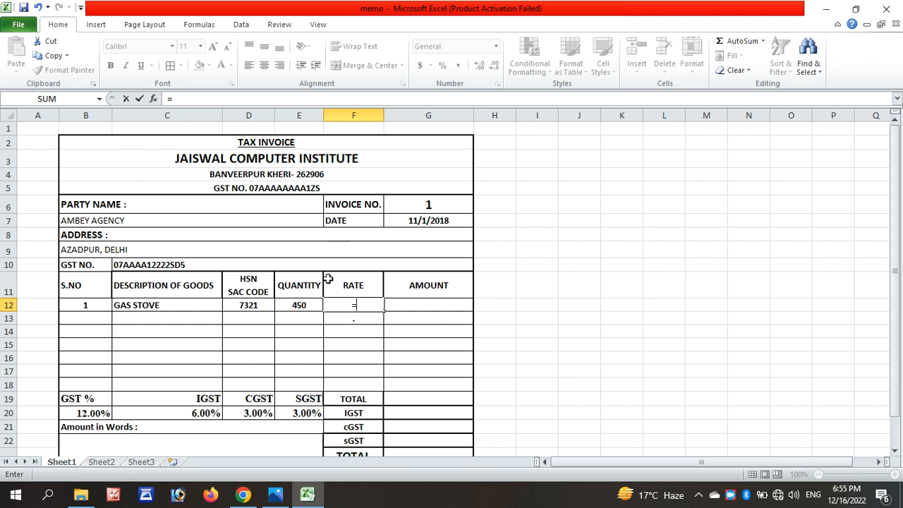
type("VLOOKUP")
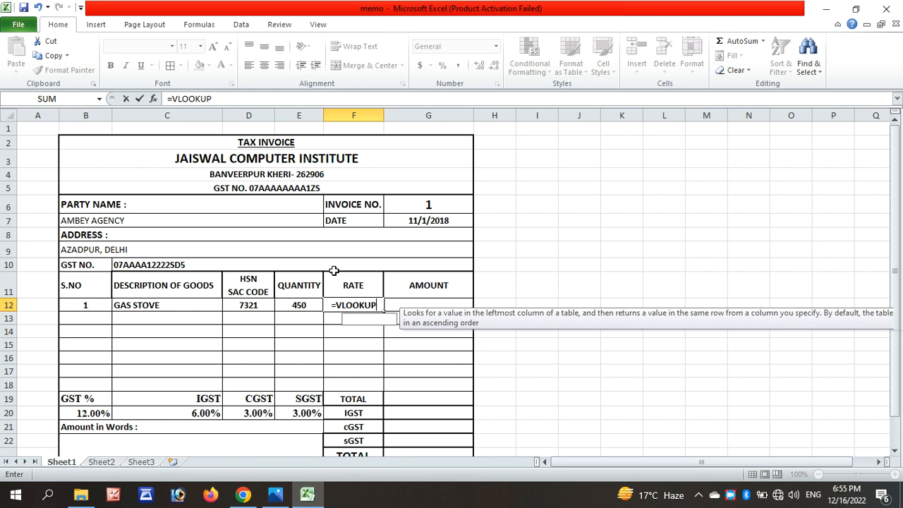
type("(")
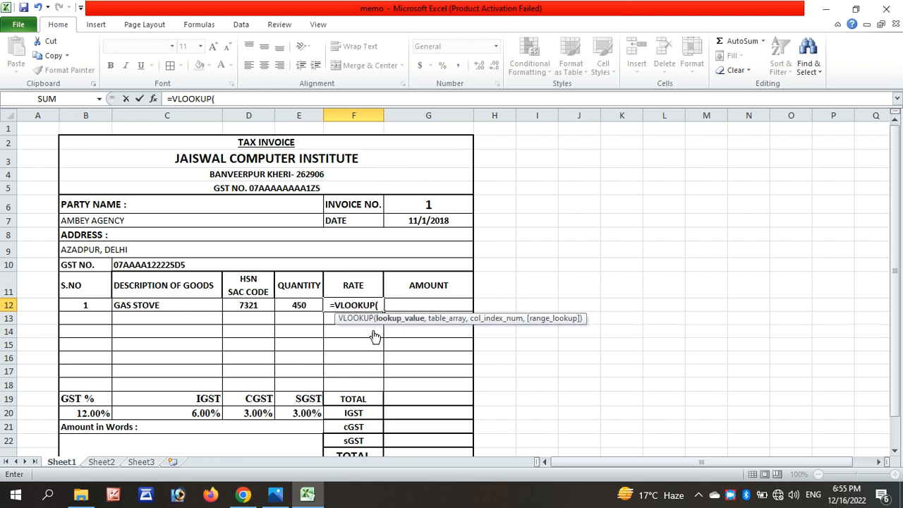
left_click(430, 202)
type(",")
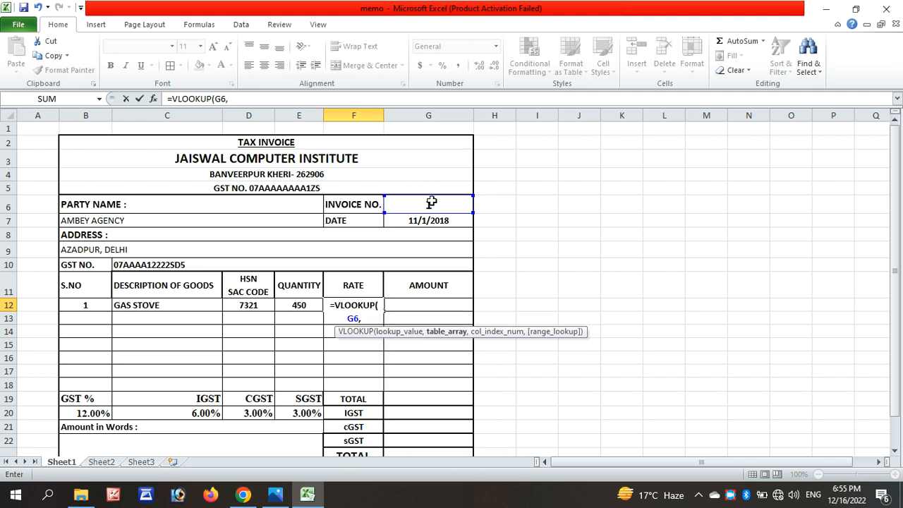
type("RATE")
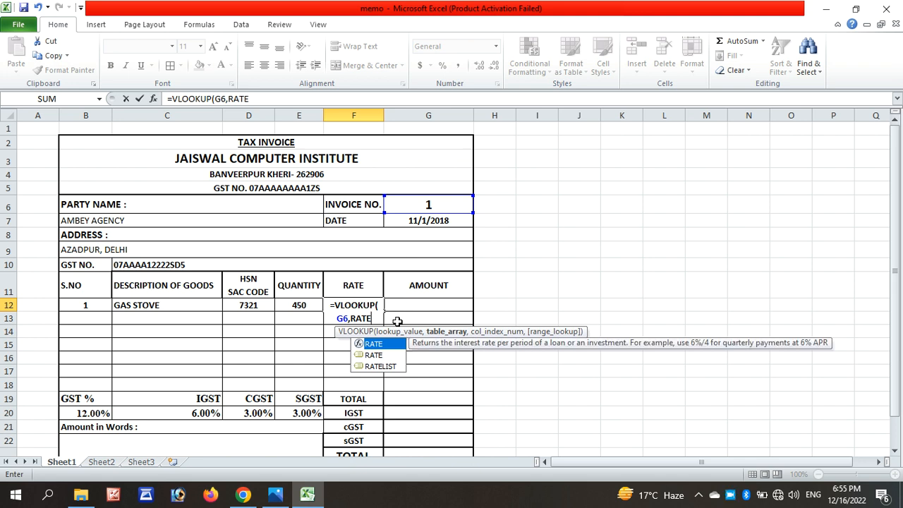
type(",")
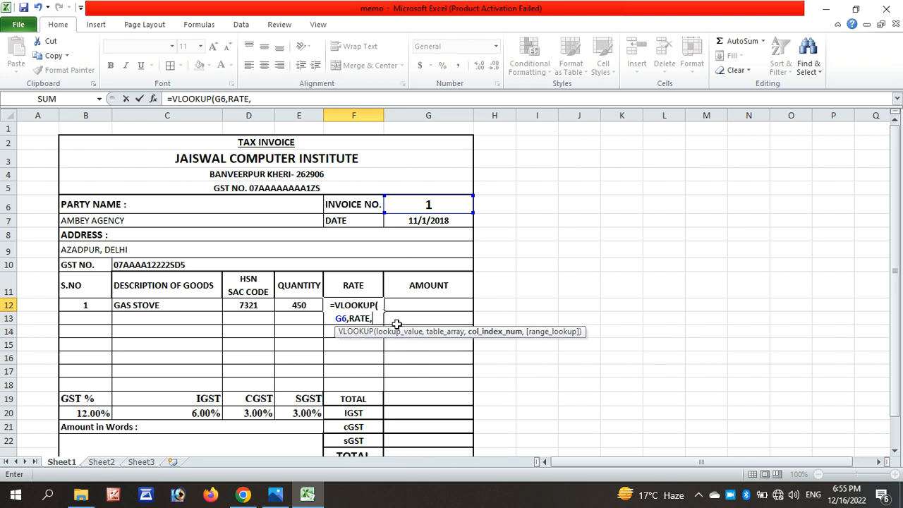
type("9,0)")
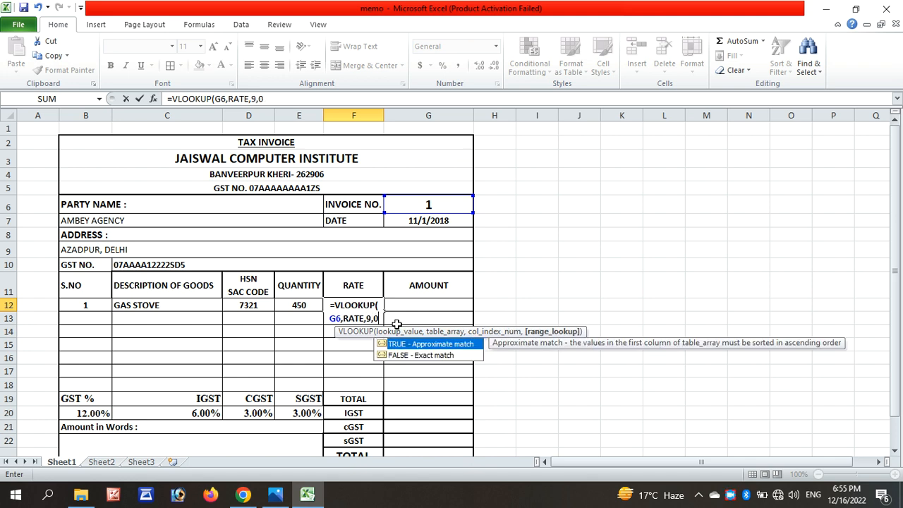
key("Return")
Set the column index of the rate lookup in F12 to 10 and review the corrected formula.
double_click(352, 304)
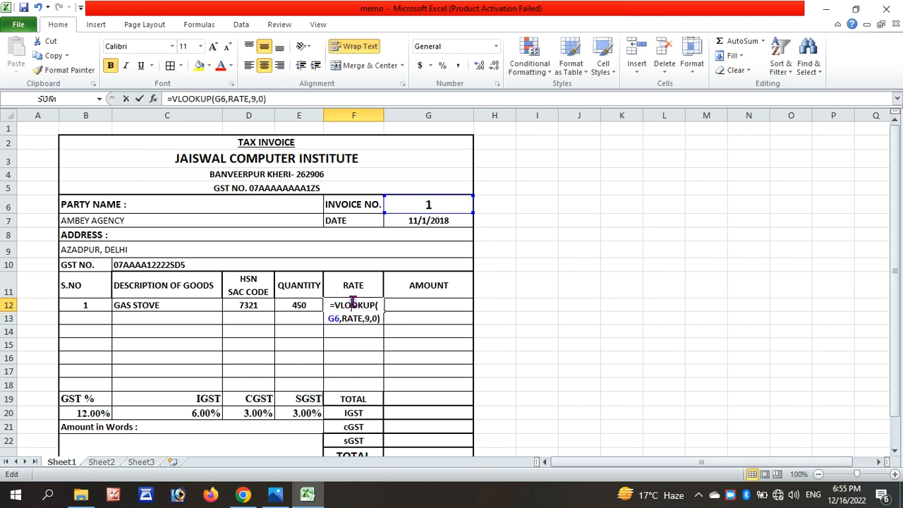
left_click(368, 319)
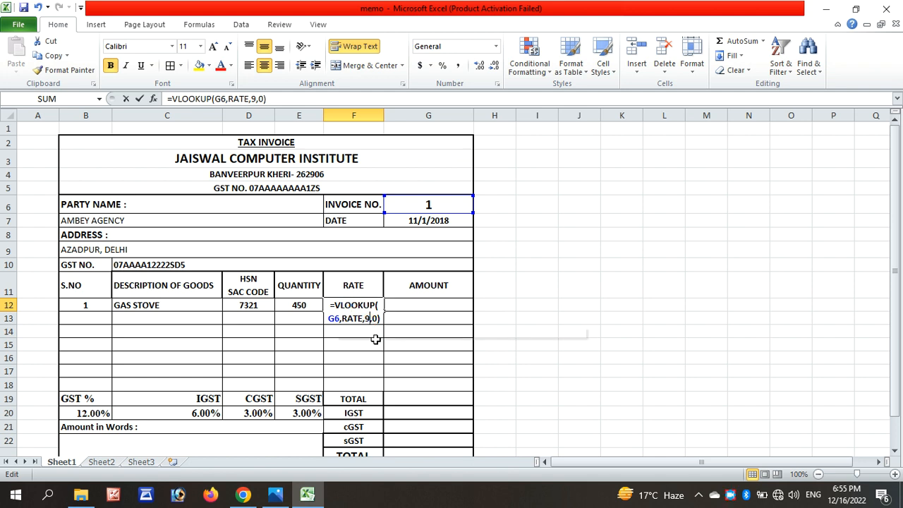
key("BackSpace")
type("1")
key("Return")
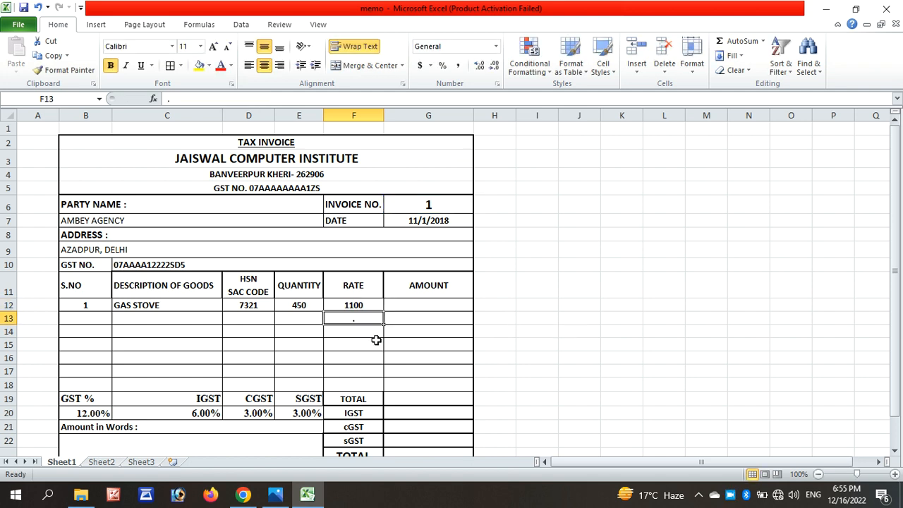
left_click(436, 304)
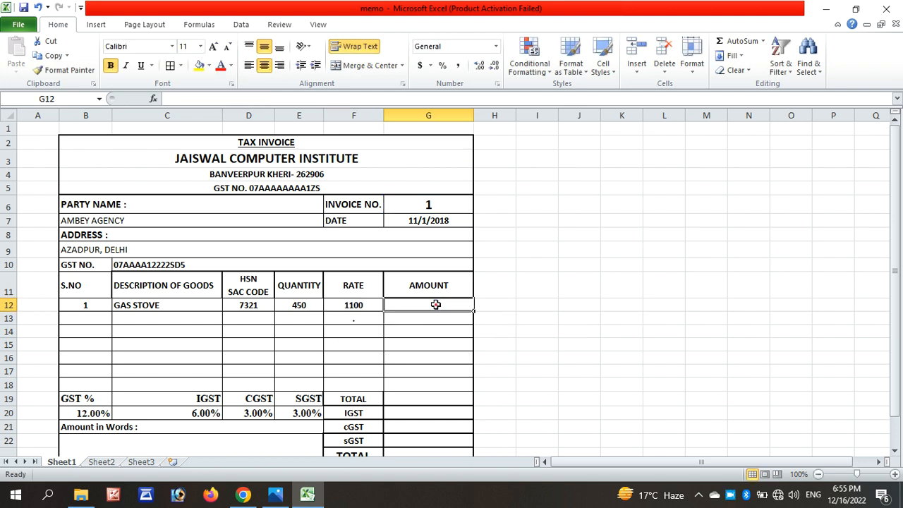
left_click(356, 305)
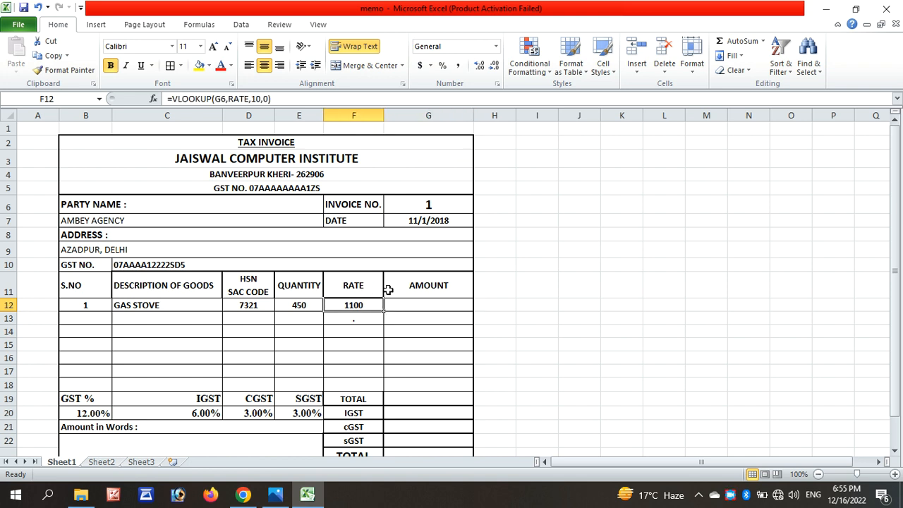
Begin a VLOOKUP in amount cell G12 on the invoice with G6 as lookup value.
left_click(402, 307)
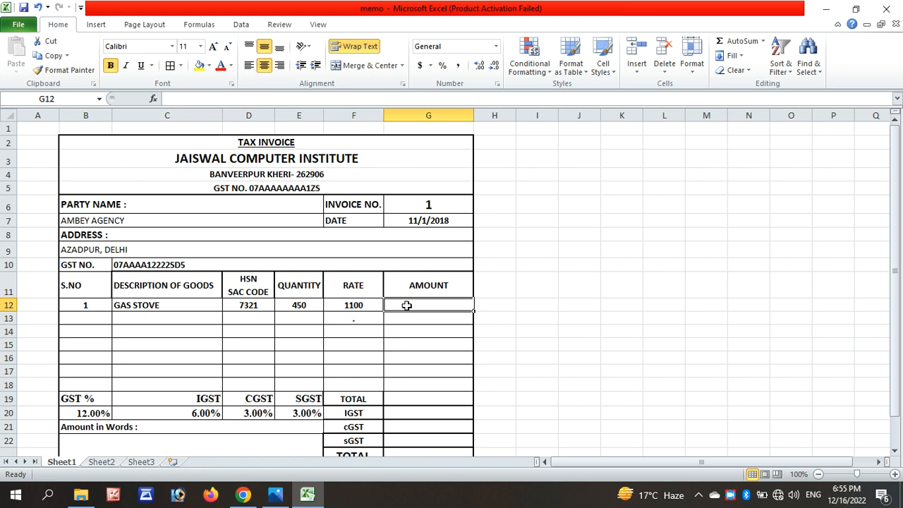
type("=LOOKUP")
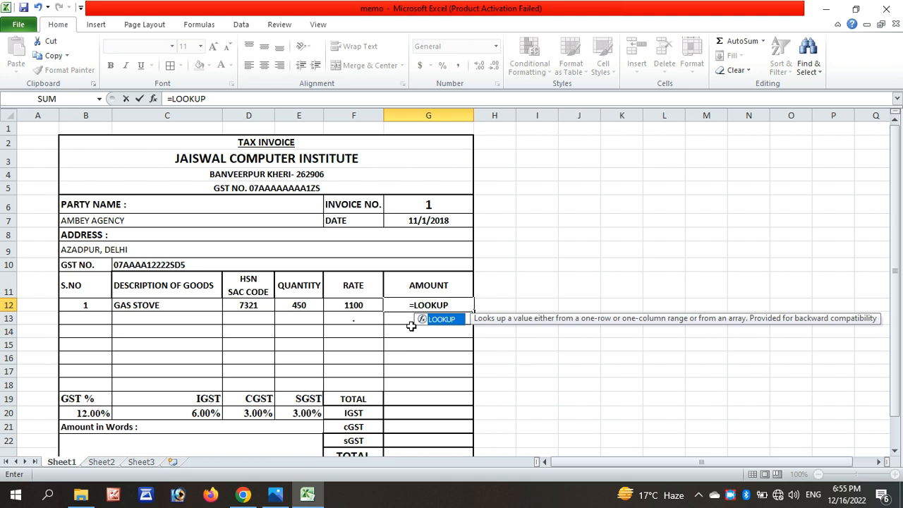
type("(")
left_click(436, 203)
type(",")
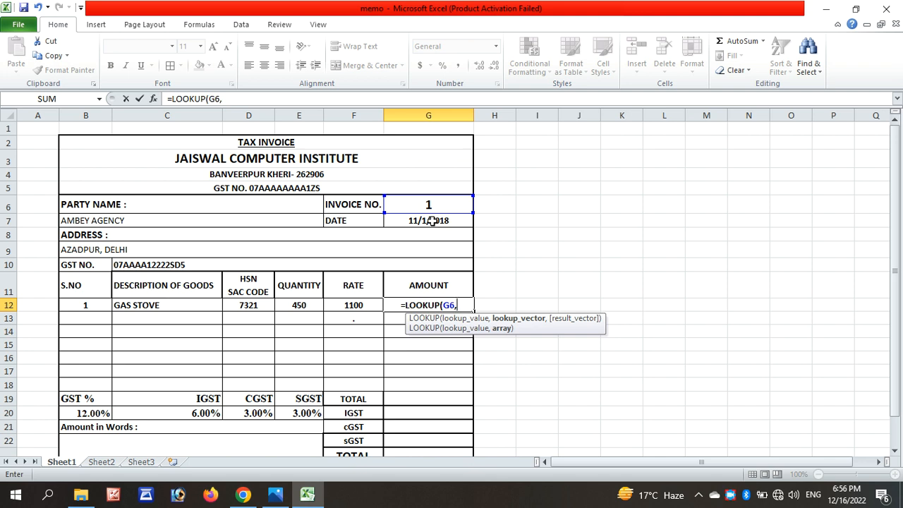
left_click(407, 306)
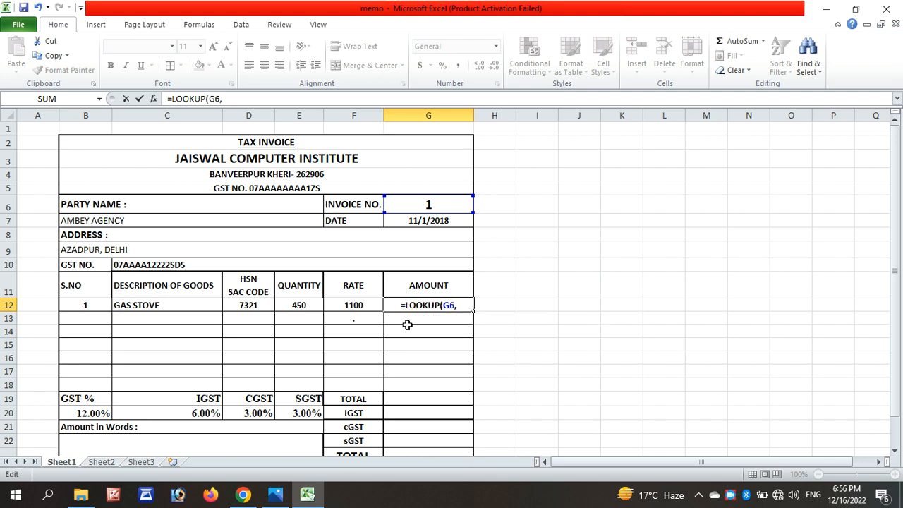
type("V")
left_click(468, 305)
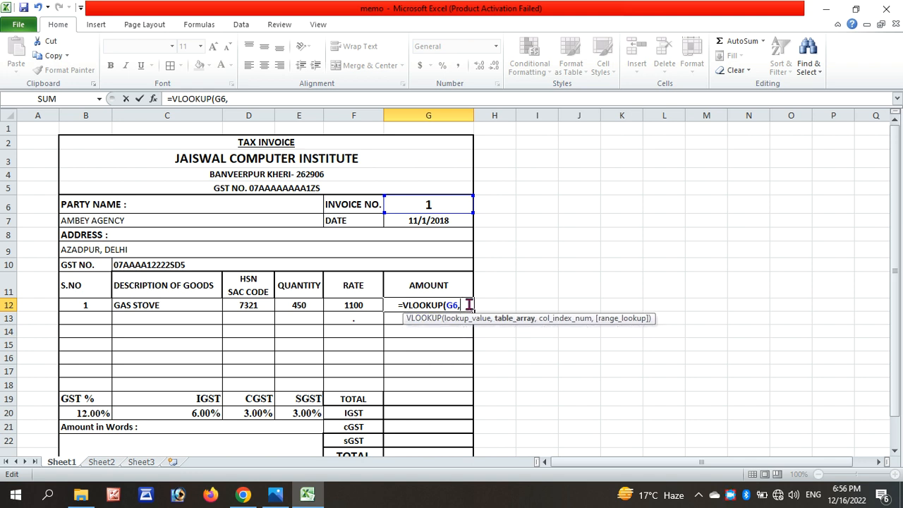
type("LI")
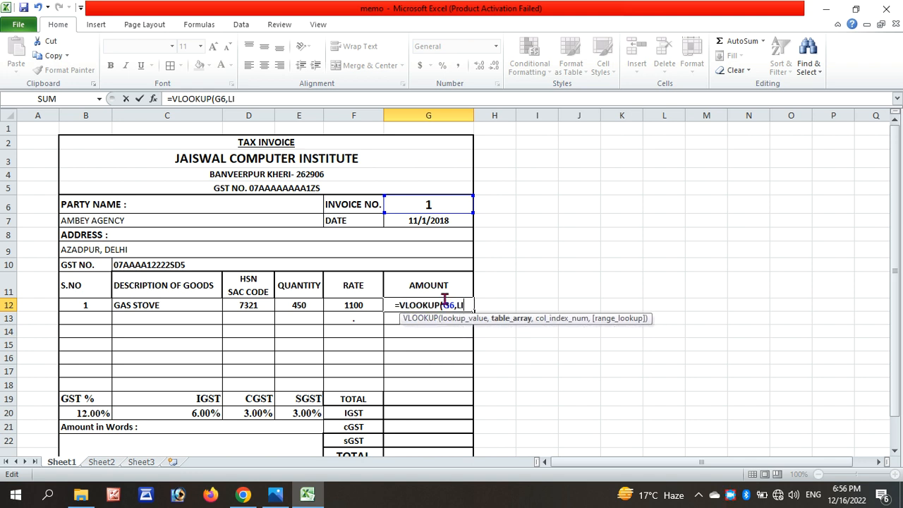
type("ST")
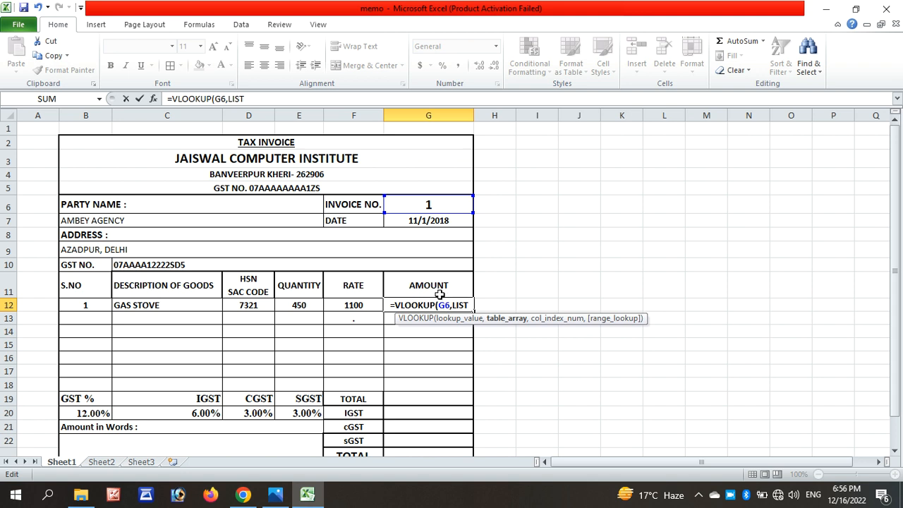
key("BackSpace")
key("BackSpace")
key("BackSpace")
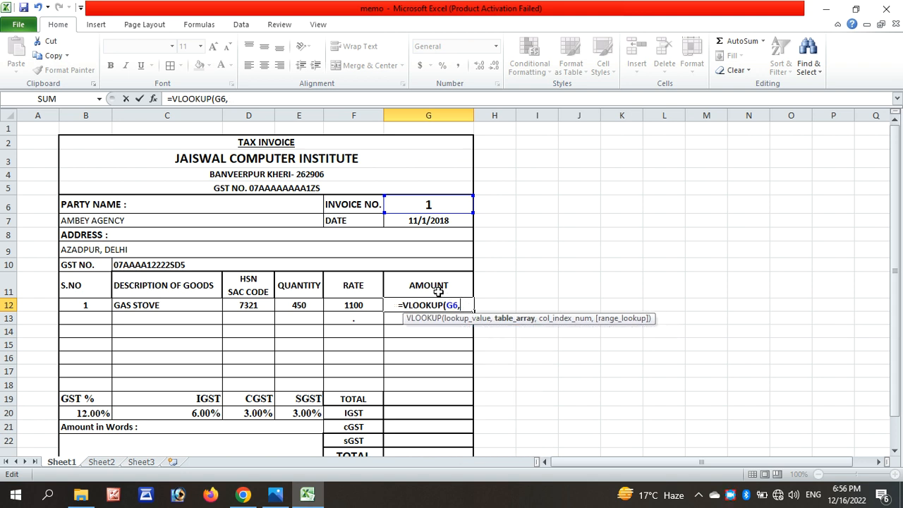
Complete the amount lookup with the named range RATE, column index 11 and 0 for an exact match.
type("RATE,")
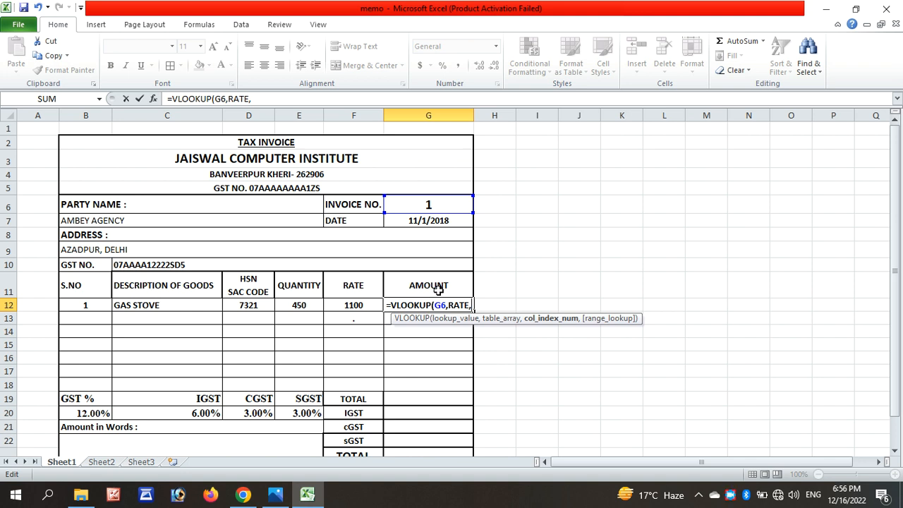
type("11,")
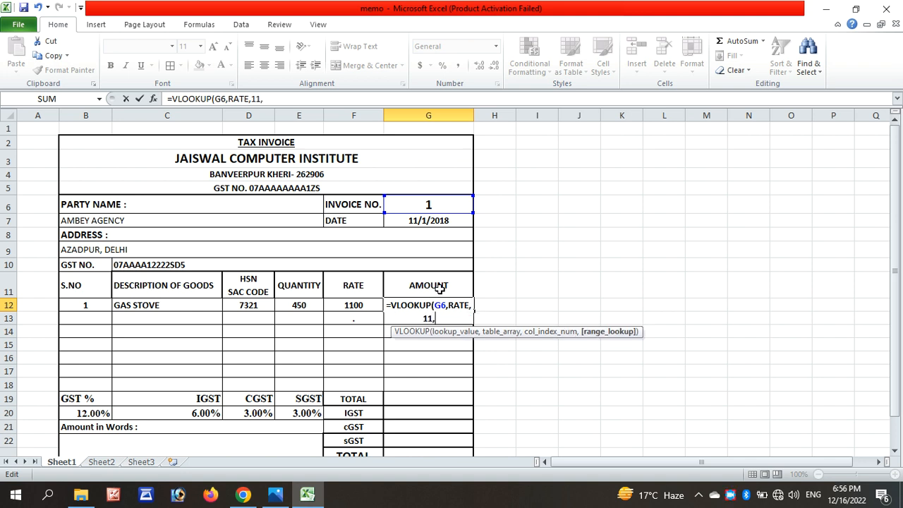
type("0")
key("Return")
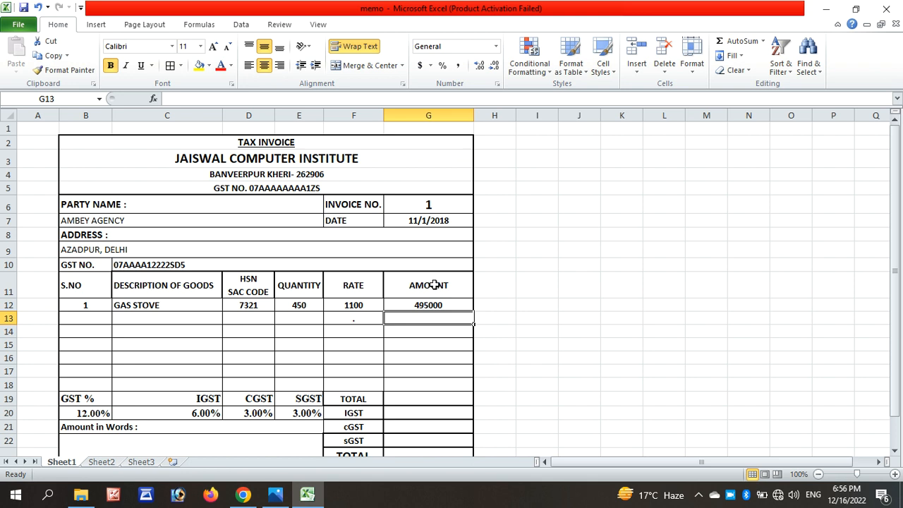
Compare the amount lookup in G12 with the AMOUNT column on Sheet2 and review the GST columns beside it.
left_click(442, 305)
scroll(467, 376, "down", 2)
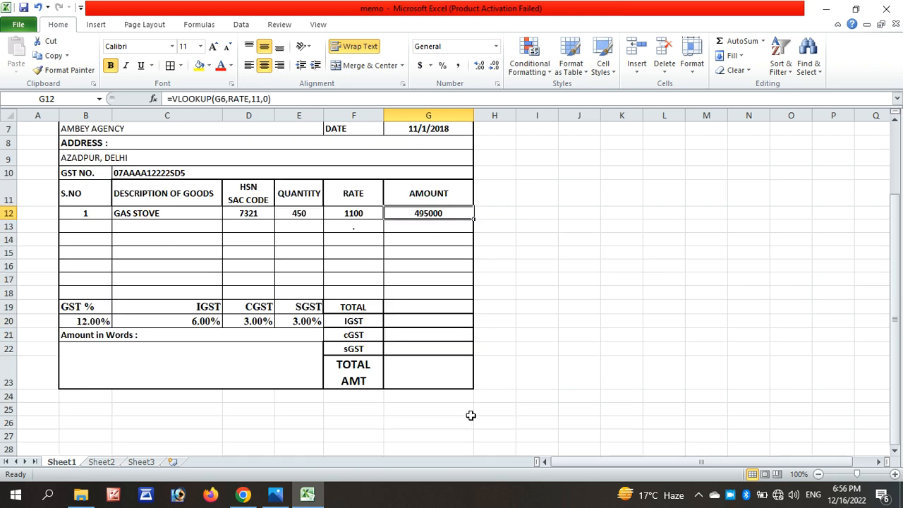
left_click(101, 461)
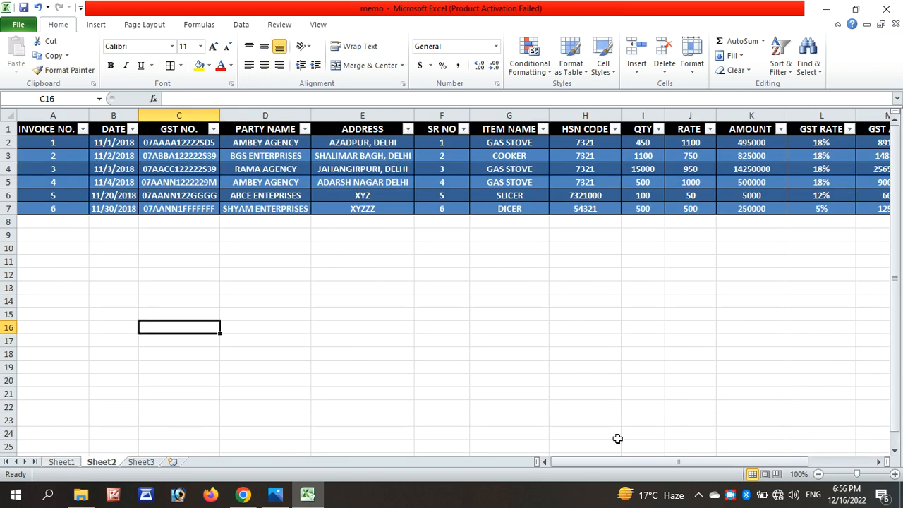
left_click(749, 143)
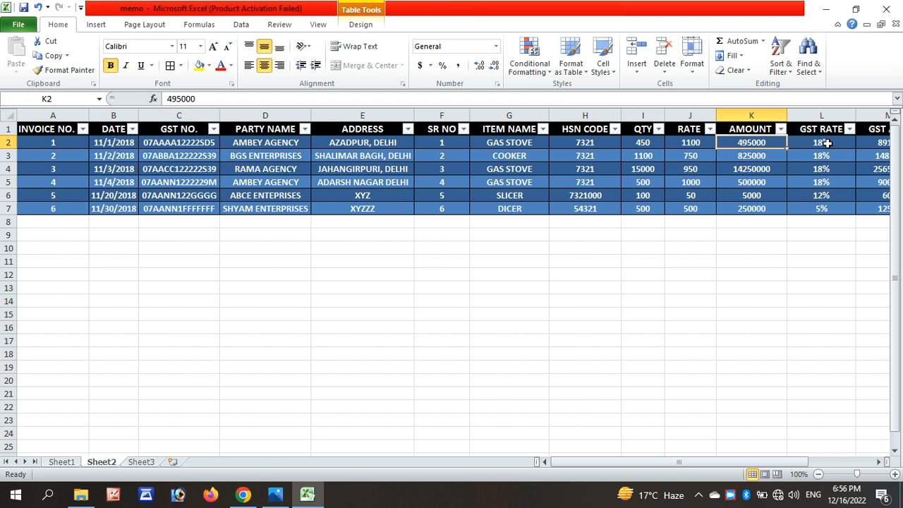
left_click_drag(645, 462, 694, 448)
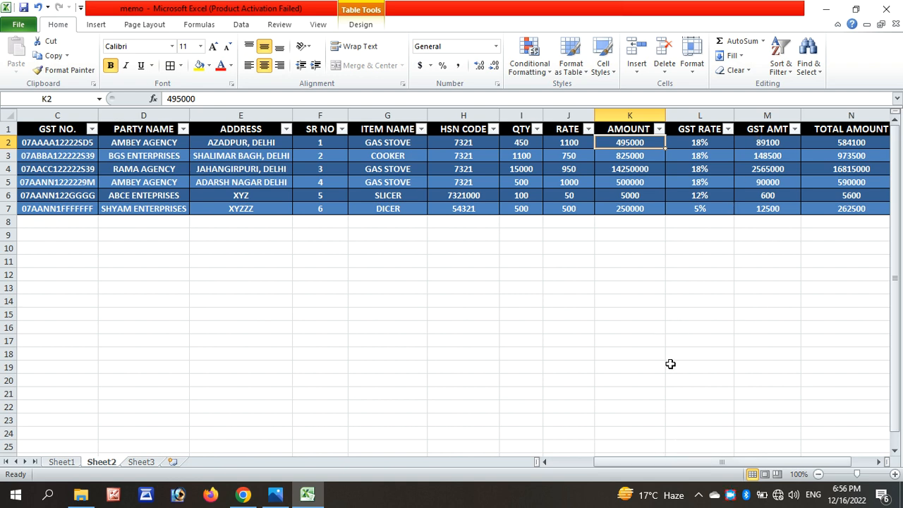
left_click_drag(667, 459, 616, 447)
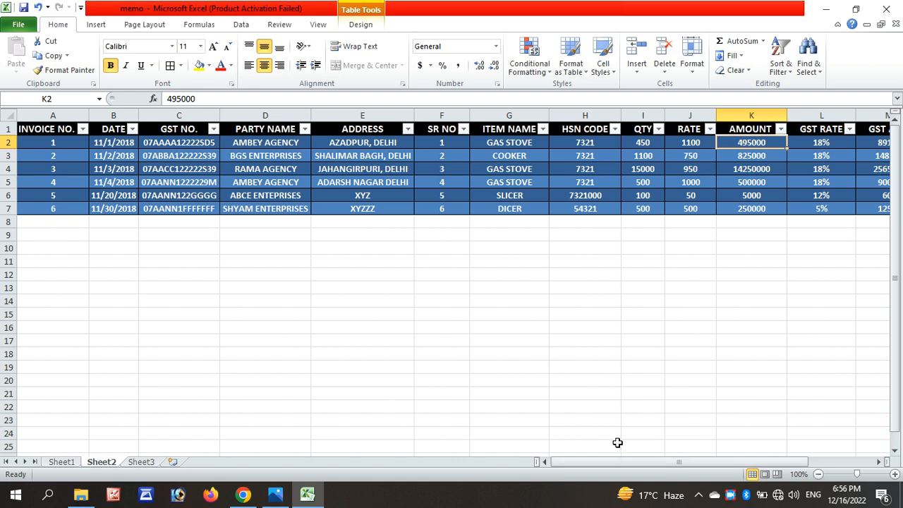
Clear the GST %, IGST, CGST and SGST percentages in B20:E20 on Sheet1.
left_click(61, 462)
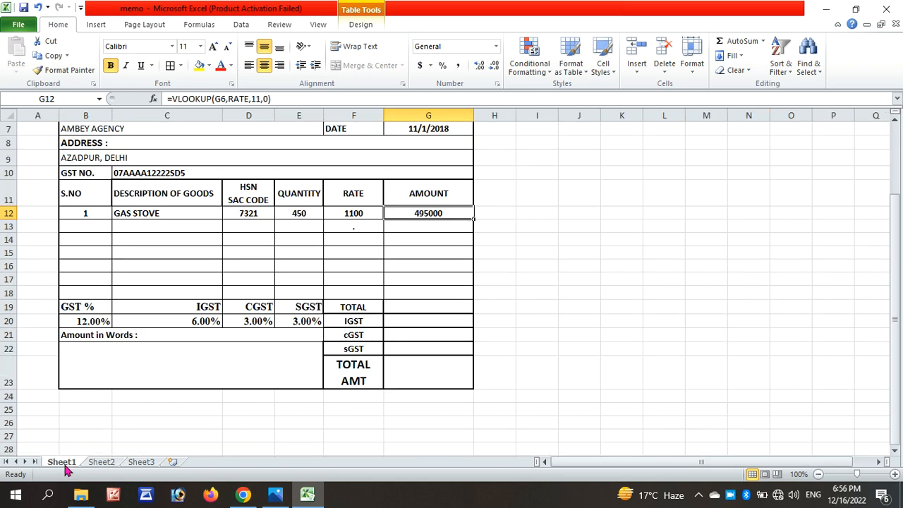
left_click_drag(181, 318, 297, 325)
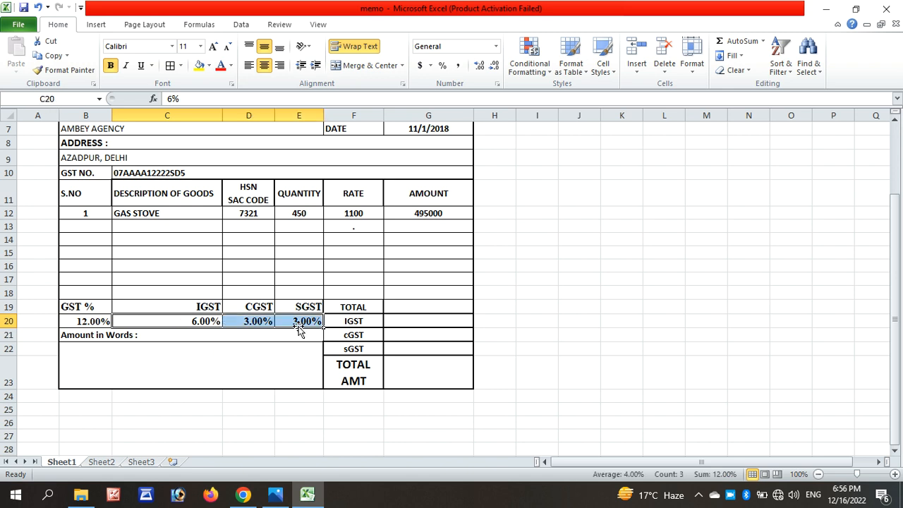
key("Delete")
left_click(96, 326)
key("Delete")
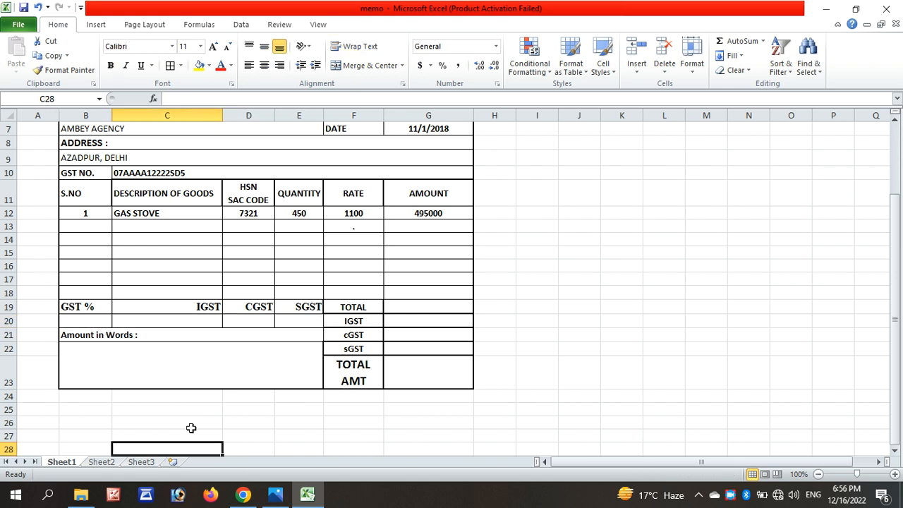
Check the GST RATE column on Sheet2 and return to the invoice on Sheet1.
left_click(104, 461)
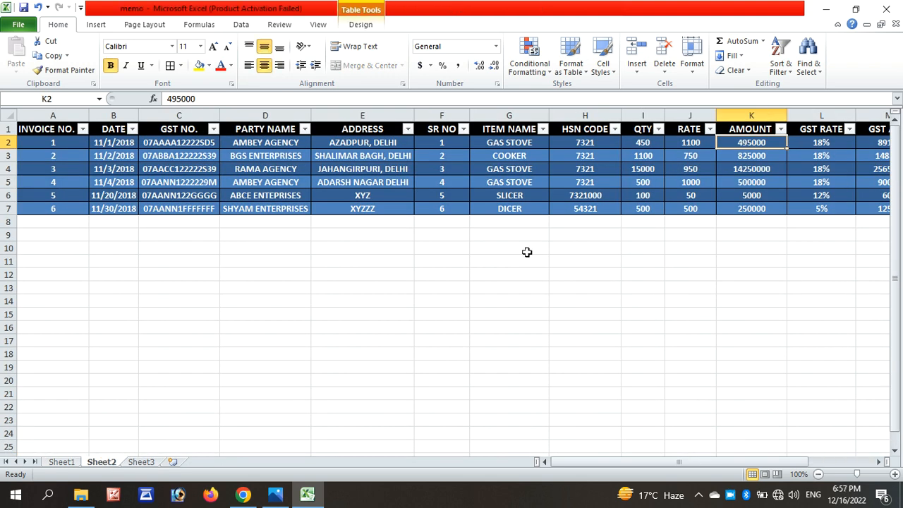
left_click(60, 462)
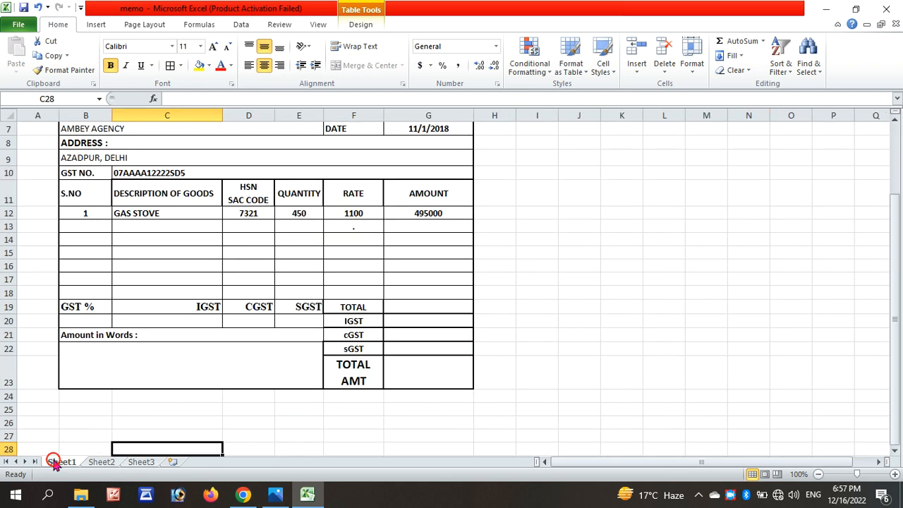
Start a VLOOKUP formula in the GST % cell B20 with the invoice number in G6 as the lookup value.
left_click(427, 213)
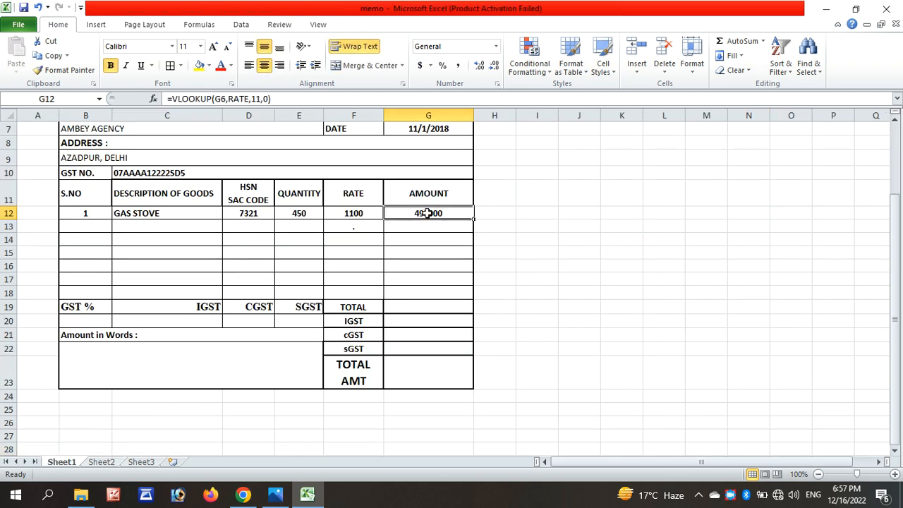
left_click(81, 324)
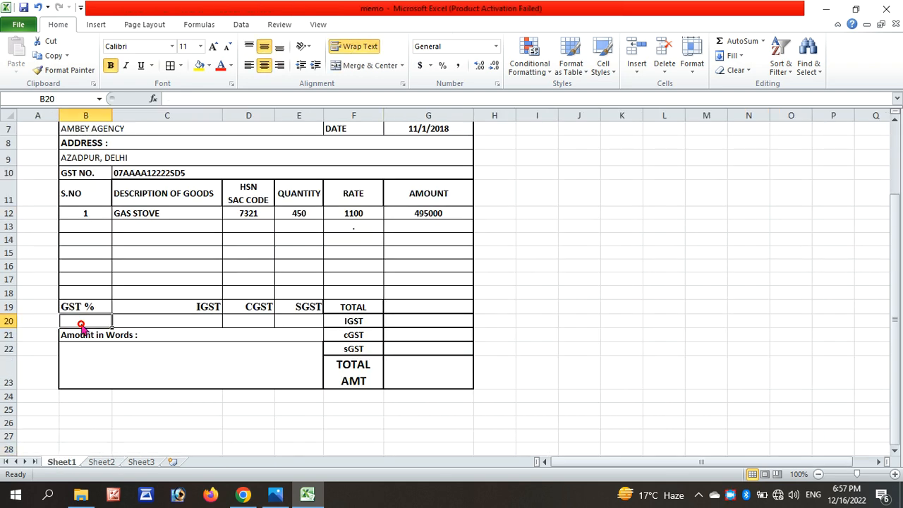
type("=")
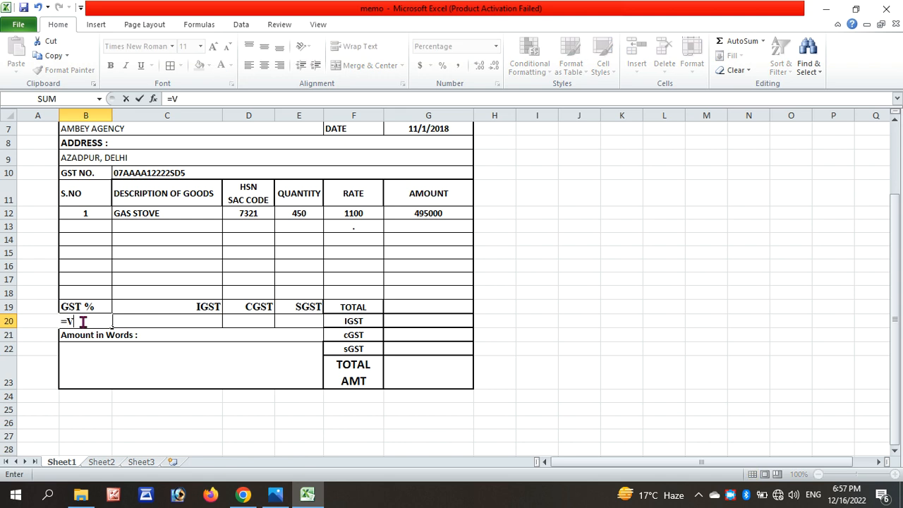
type("VLOO")
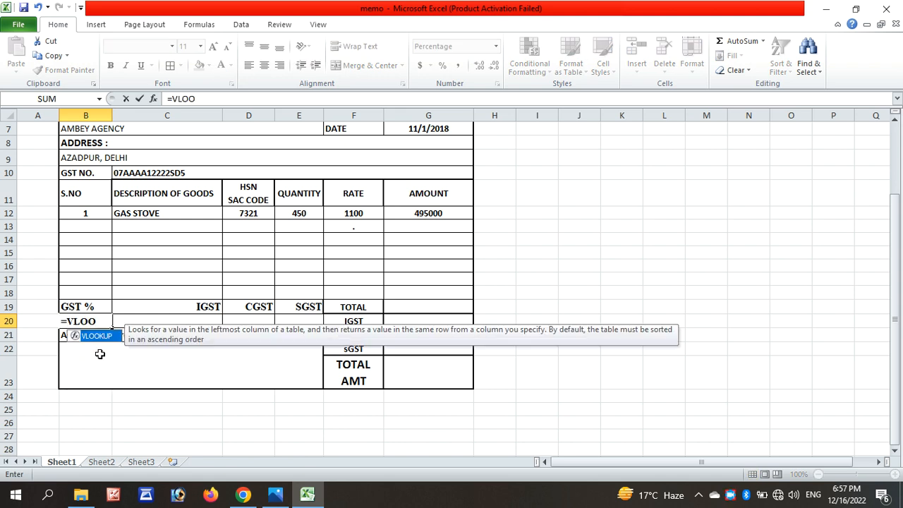
double_click(99, 337)
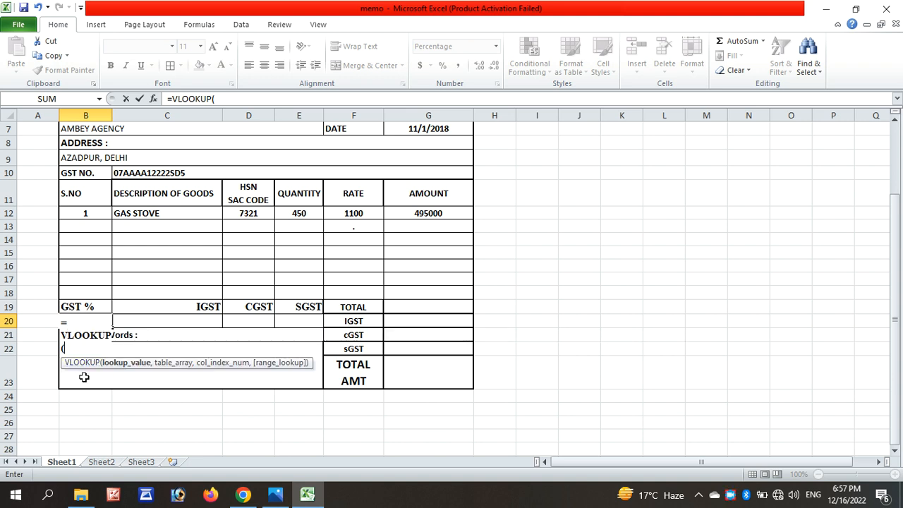
scroll(419, 187, "up", 2)
left_click(424, 203)
scroll(346, 250, "down", 1)
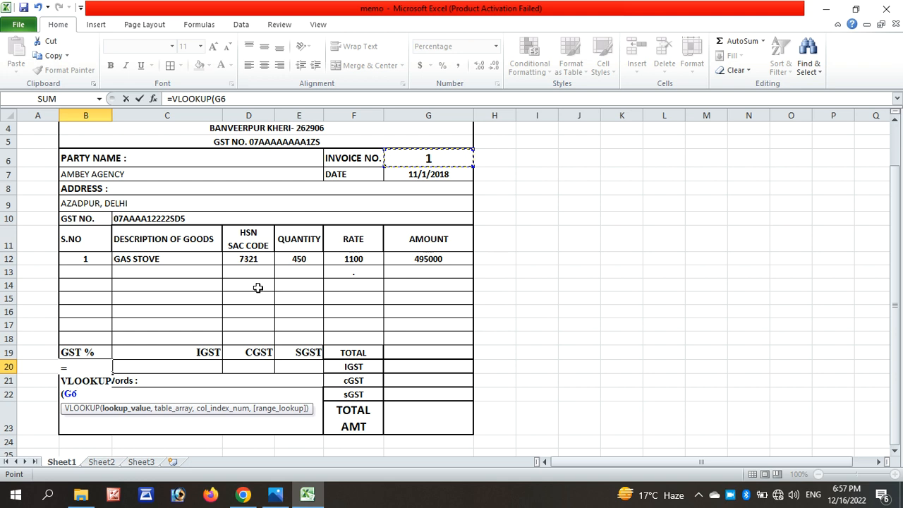
Complete the GST % lookup with the named range RATE, column index 12 and 0 for an exact match.
type(",")
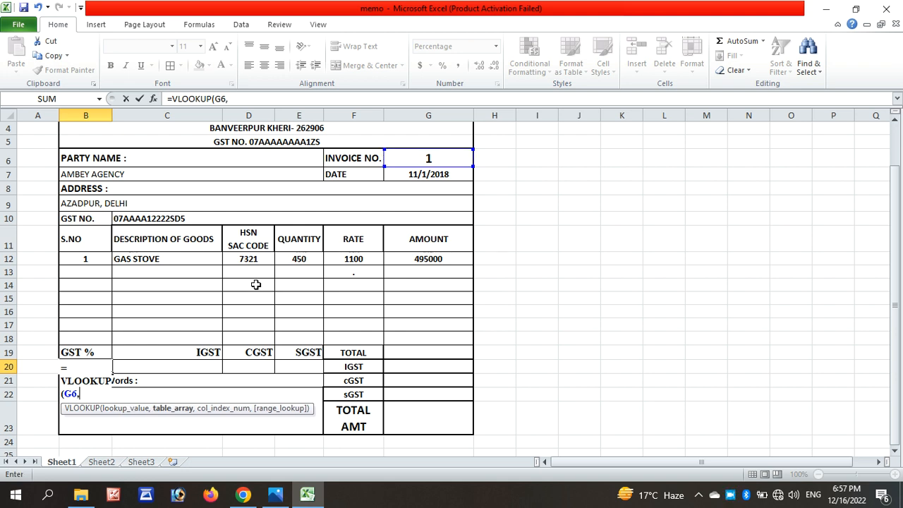
type("RATE")
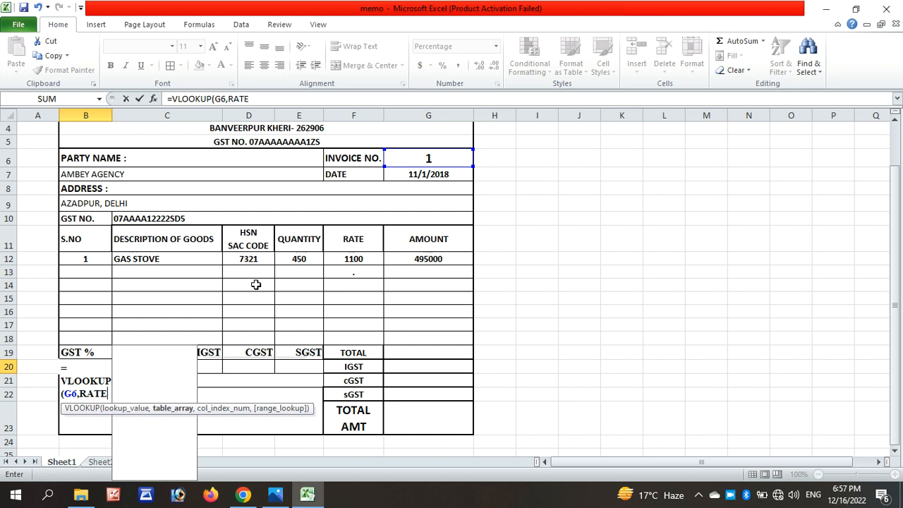
type(",")
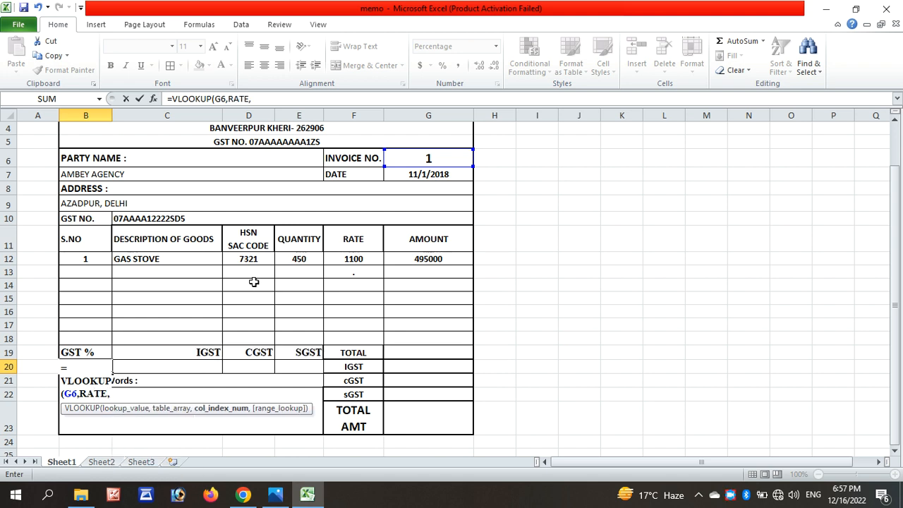
type("12")
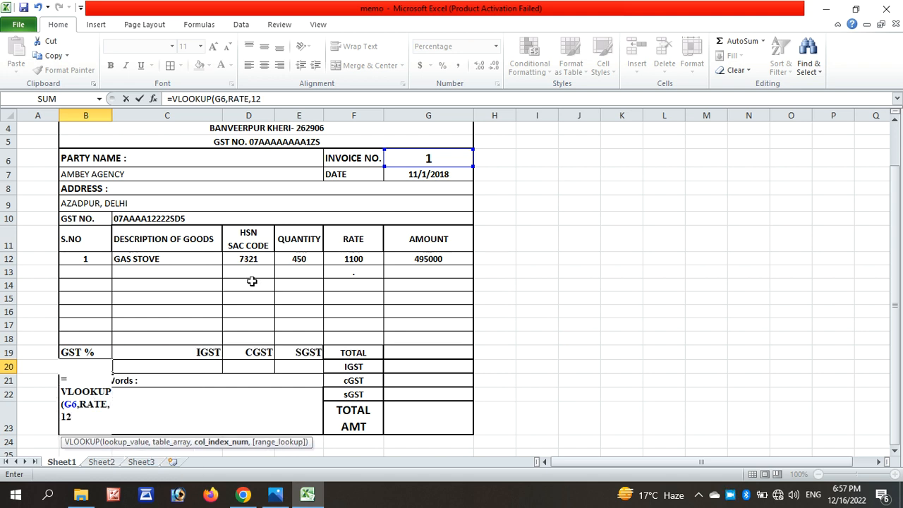
type(",0")
key("Return")
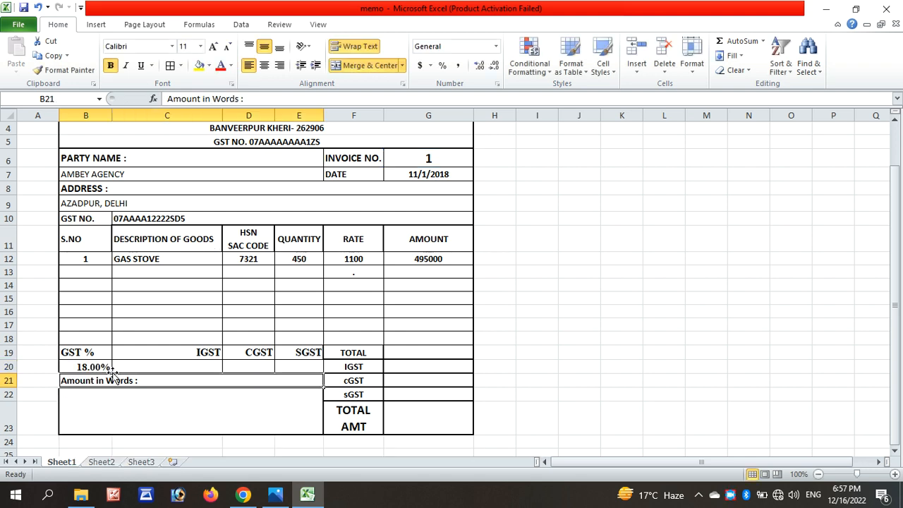
Link the IGST cell C20 to the GST % in B20 with the formula =B20.
left_click(197, 366)
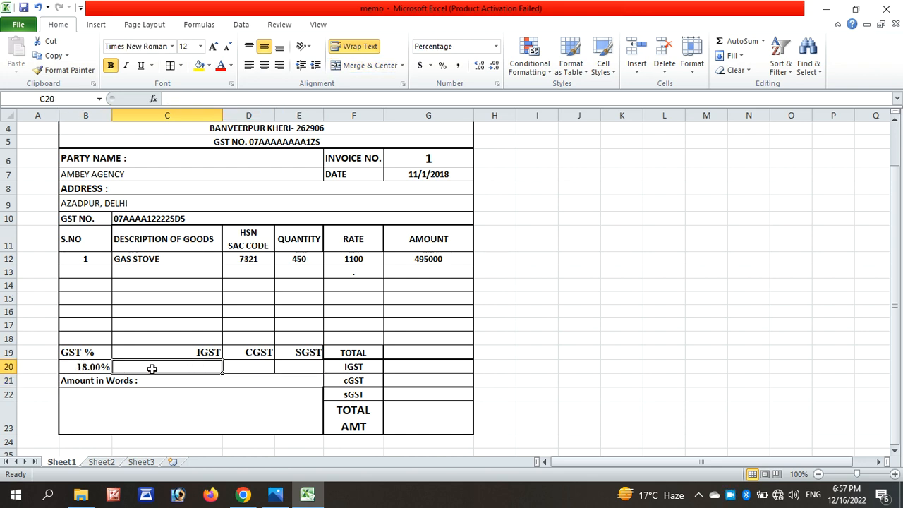
type("=")
left_click(84, 369)
key("Return")
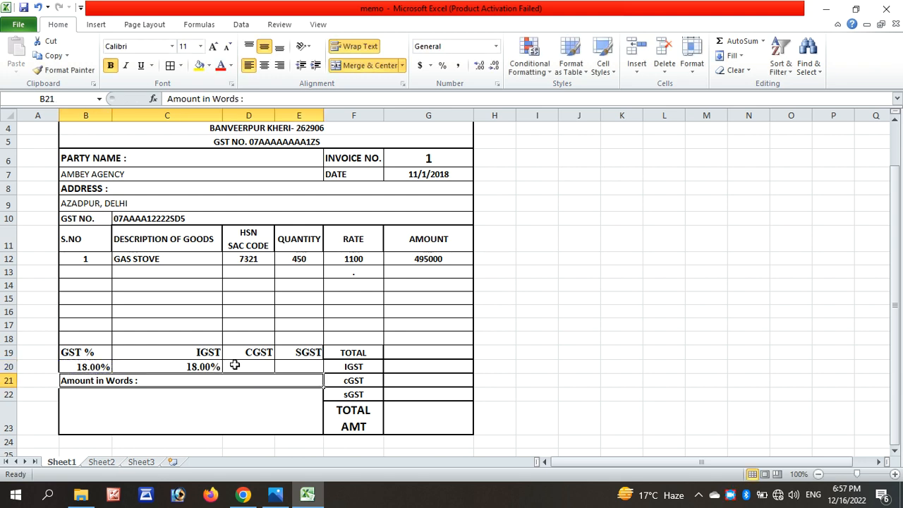
Begin the CGST formula in D20 with a reference to the IGST percentage in C20.
left_click(234, 365)
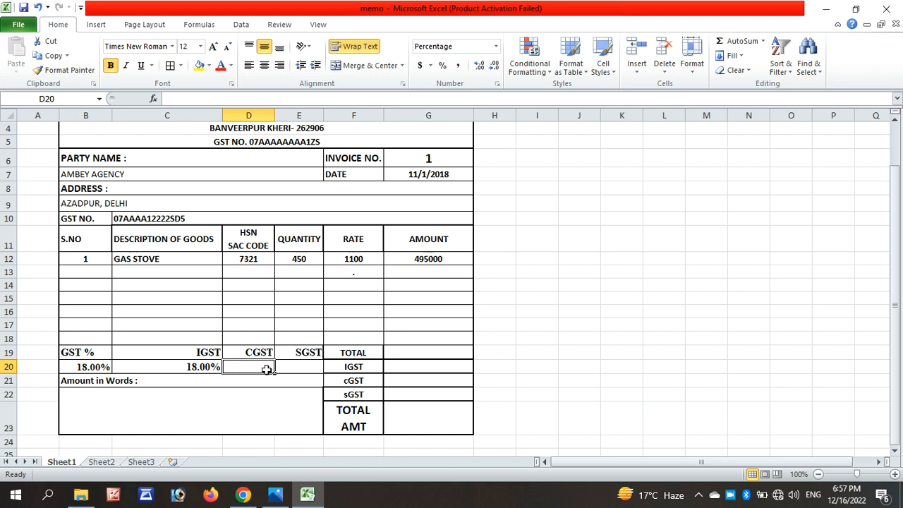
type("=")
left_click(198, 366)
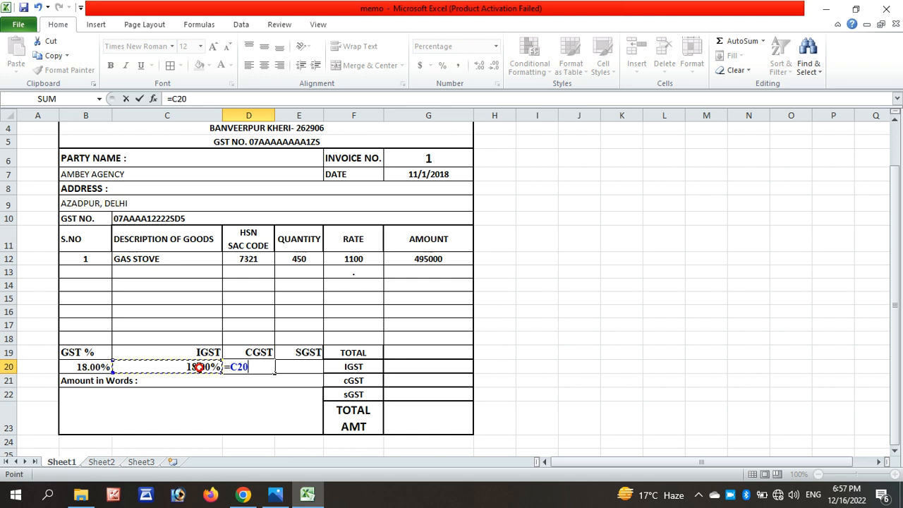
Set the CGST rate in D20 and the SGST rate in E20 to half the IGST rate using =C20/2.
type("/2")
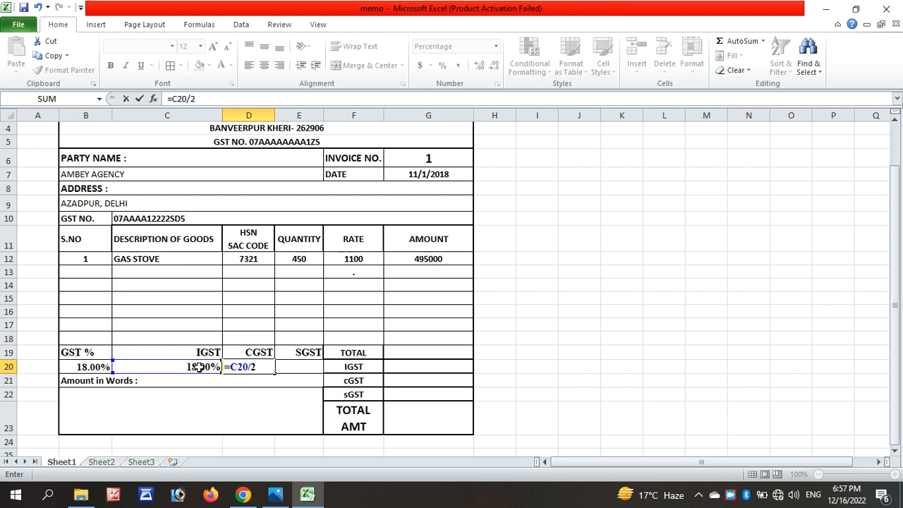
key("Return")
left_click(287, 365)
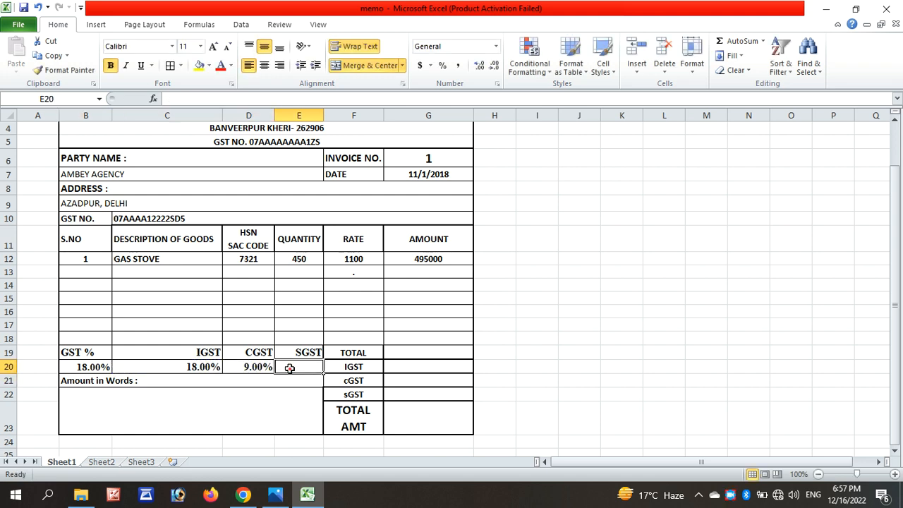
type("=")
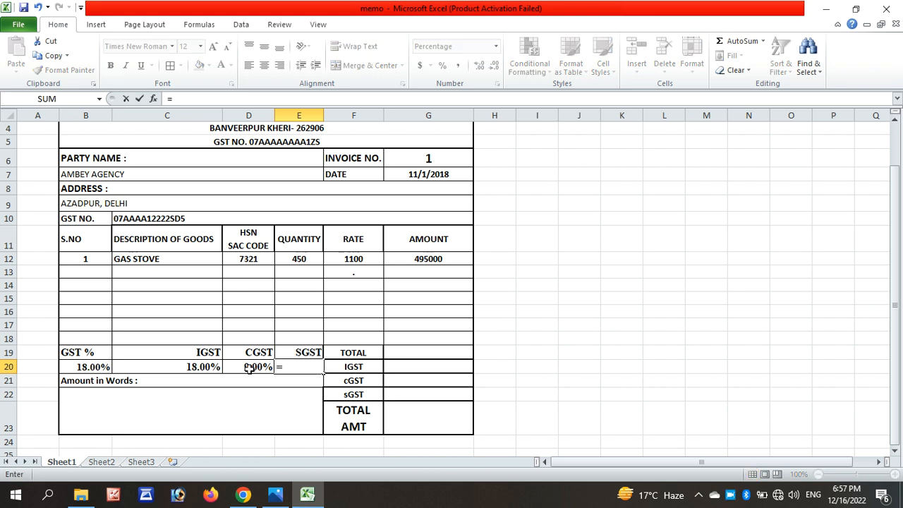
left_click(198, 367)
type("/2")
key("Return")
Review the amount and GST columns of the invoice table in Sheet2, and return to the invoice in Sheet1.
left_click(298, 414)
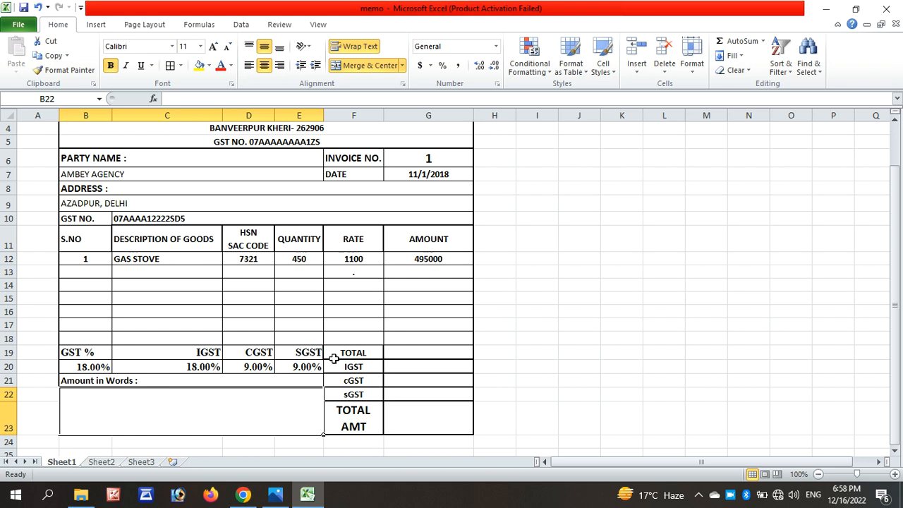
left_click(426, 386)
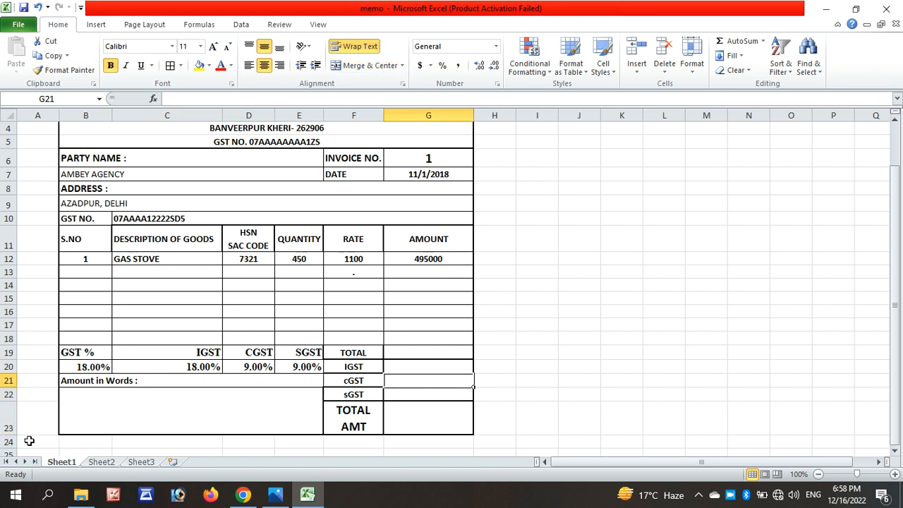
left_click(100, 462)
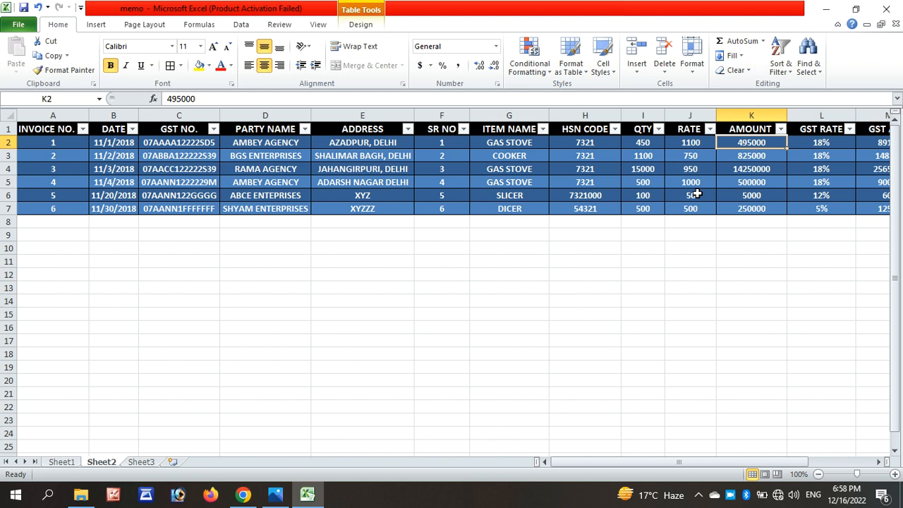
left_click_drag(649, 461, 694, 461)
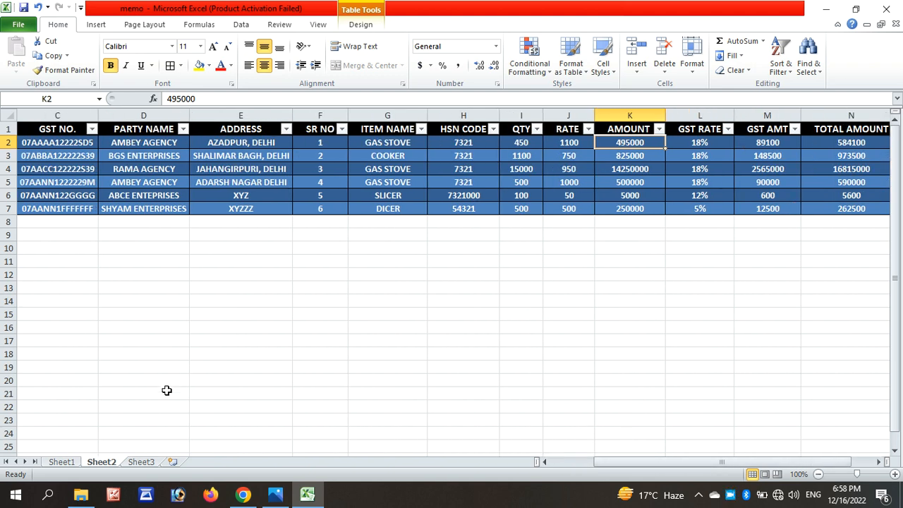
left_click(60, 455)
left_click(62, 462)
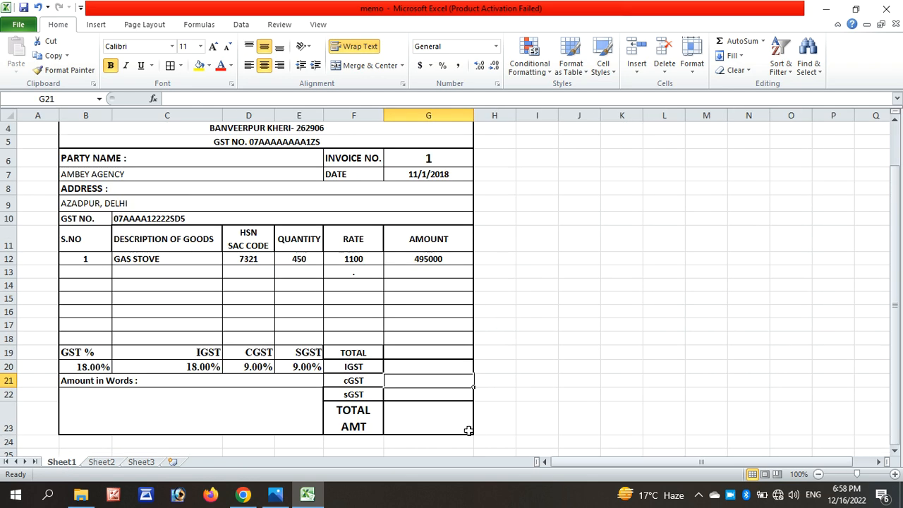
Try to total the item amounts in G19 with a direct reference to G12:G18, and clear the formula.
left_click(408, 355)
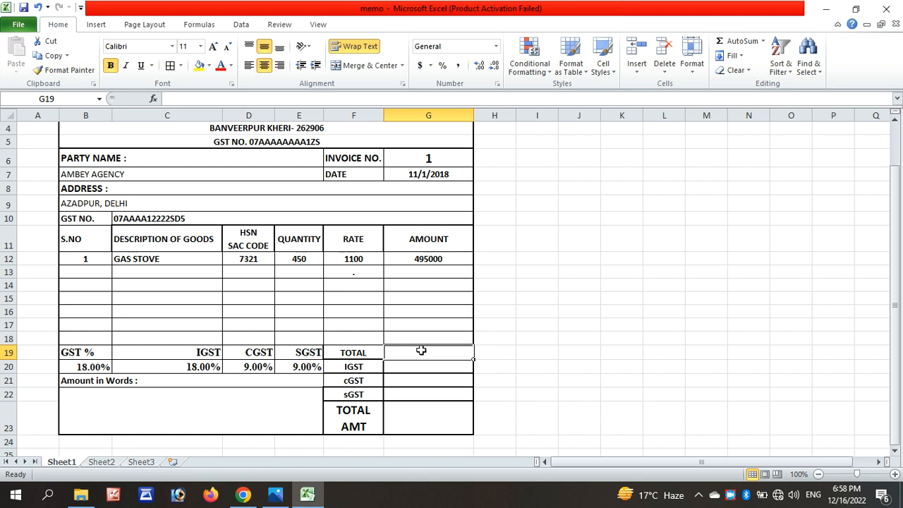
type("=")
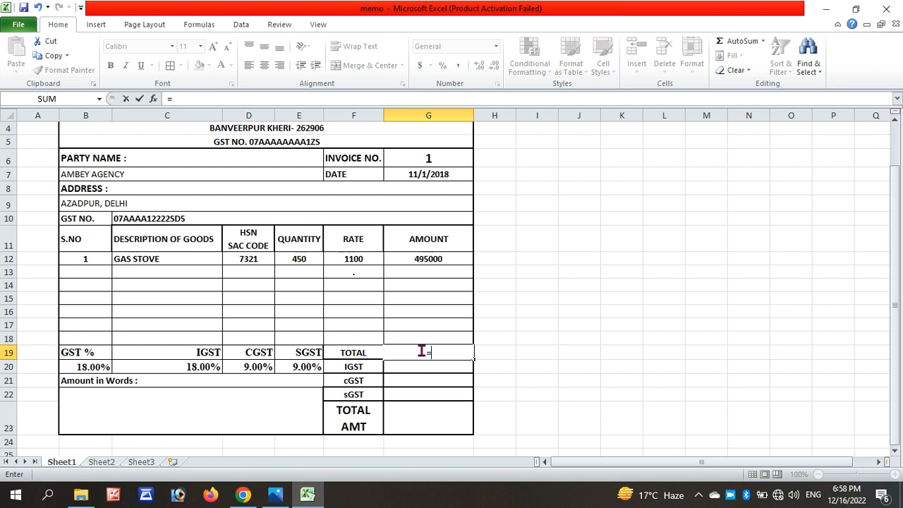
left_click_drag(435, 255, 434, 342)
key("Return")
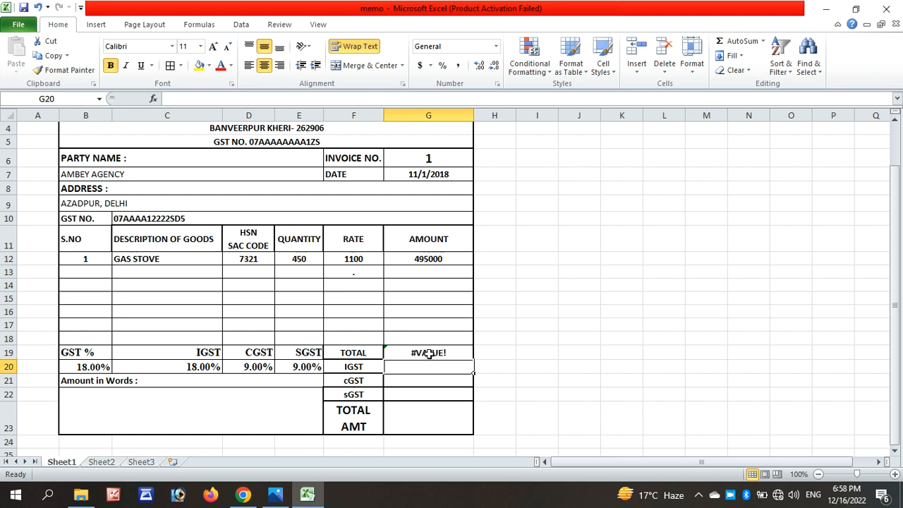
double_click(430, 365)
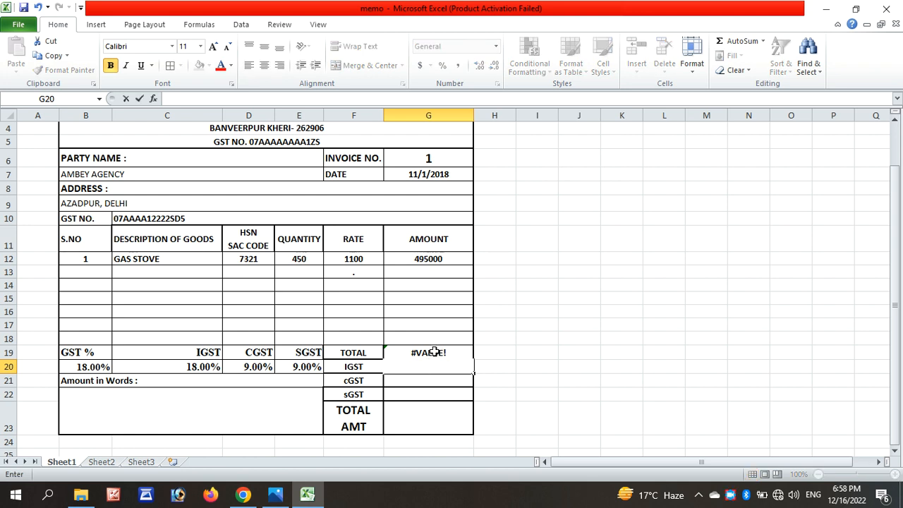
key("F2")
key("Return")
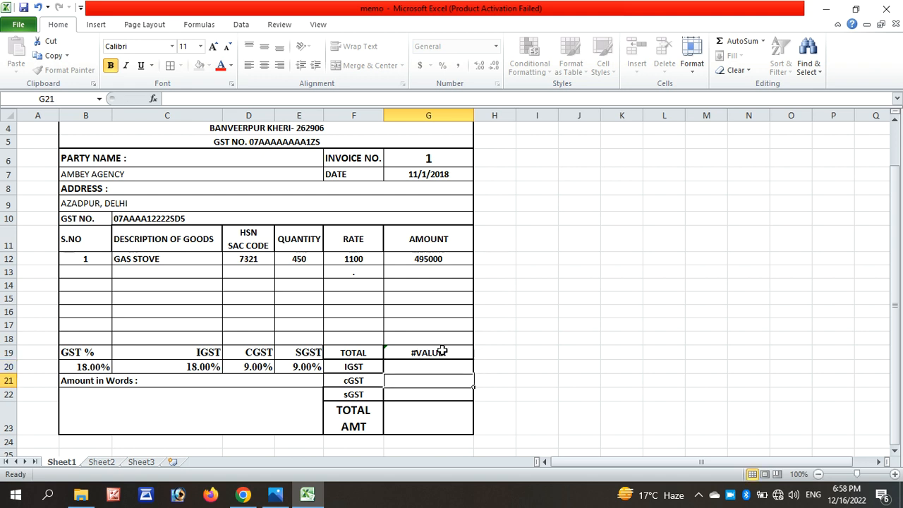
left_click(440, 351)
key("Delete")
left_click(578, 352)
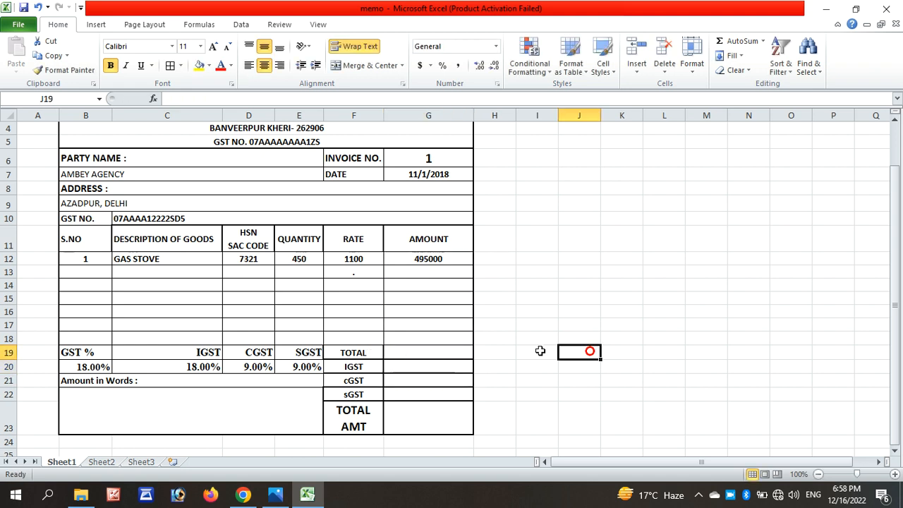
Total the item amounts in G19 with the formula =SUM(G12:G18).
left_click(411, 353)
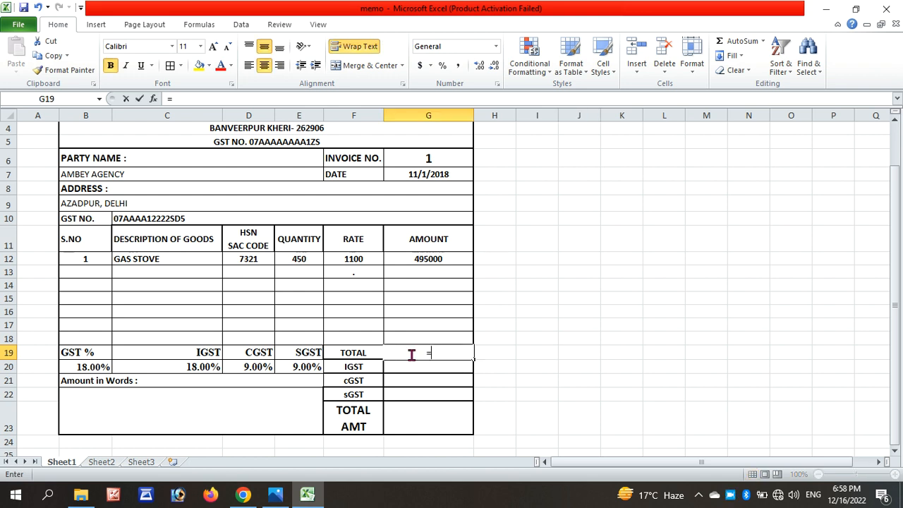
type("=SUM(")
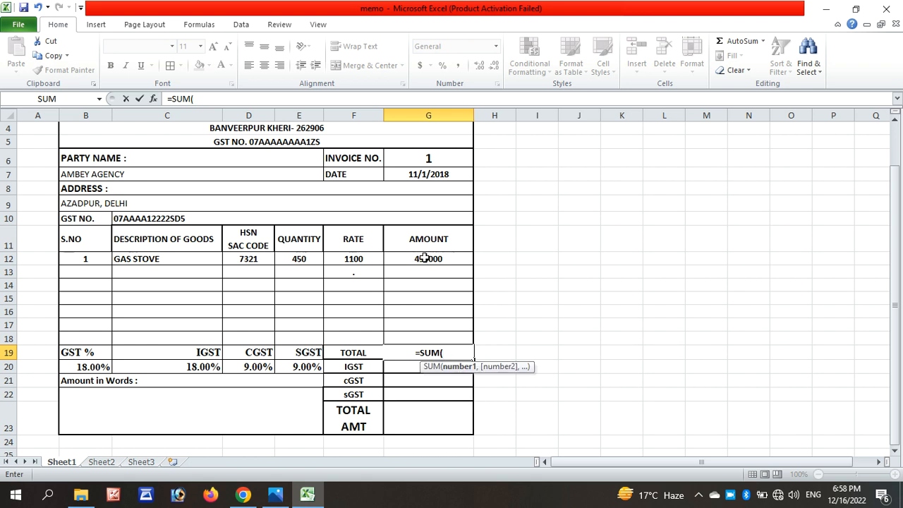
left_click_drag(426, 258, 425, 340)
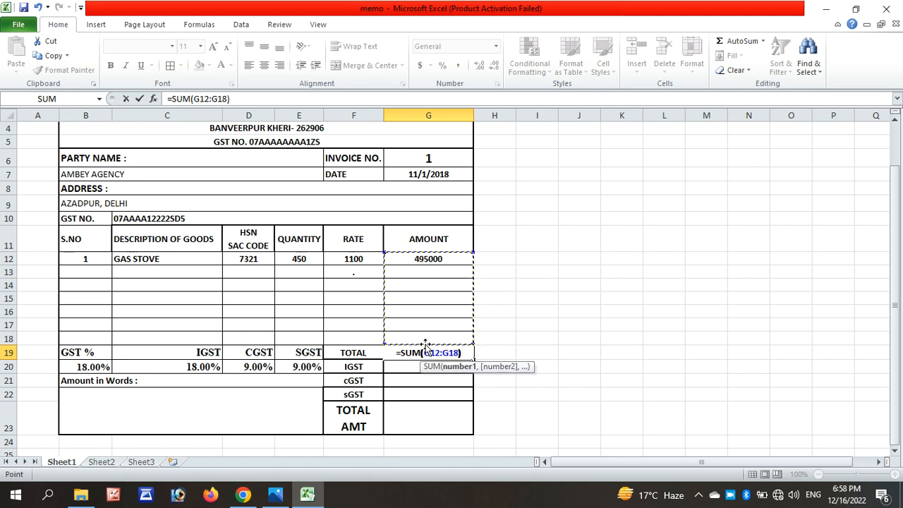
key("Return")
left_click(561, 353)
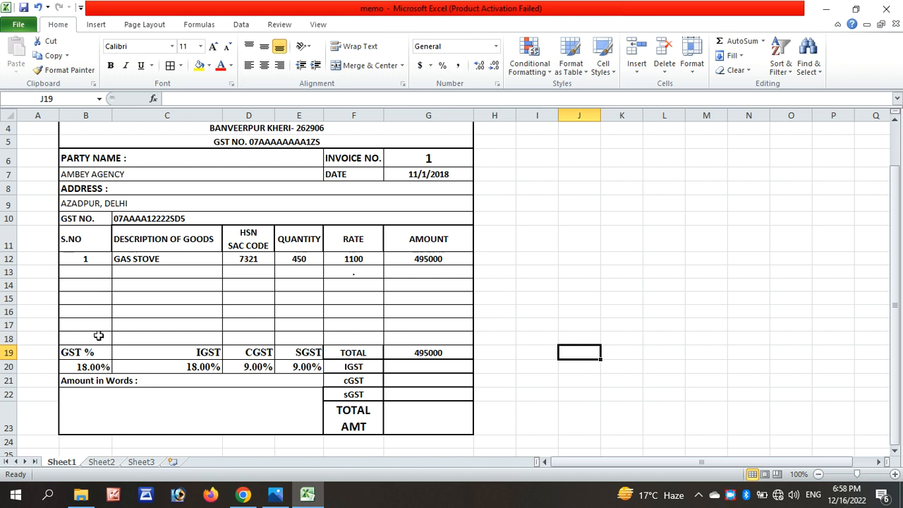
Test the invoice total by switching the invoice number to 3 and back to 1.
left_click(450, 163)
left_click(480, 164)
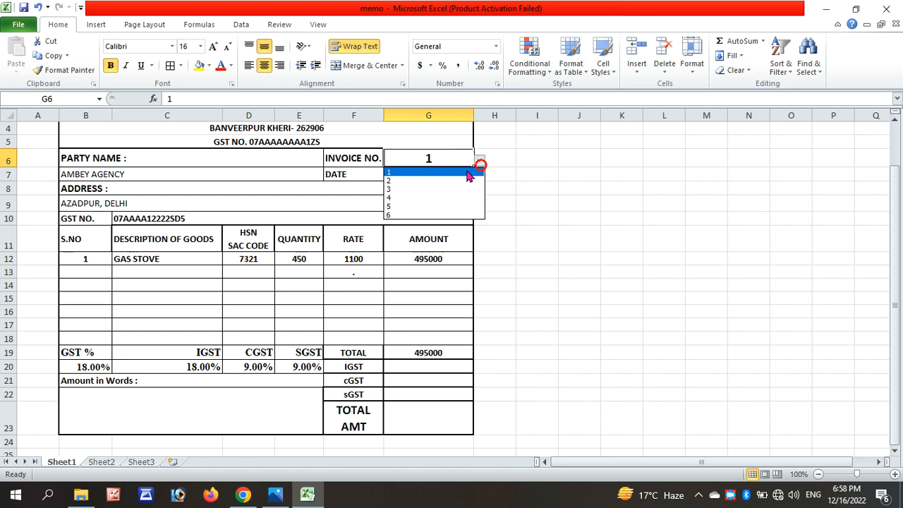
left_click(433, 190)
left_click(479, 163)
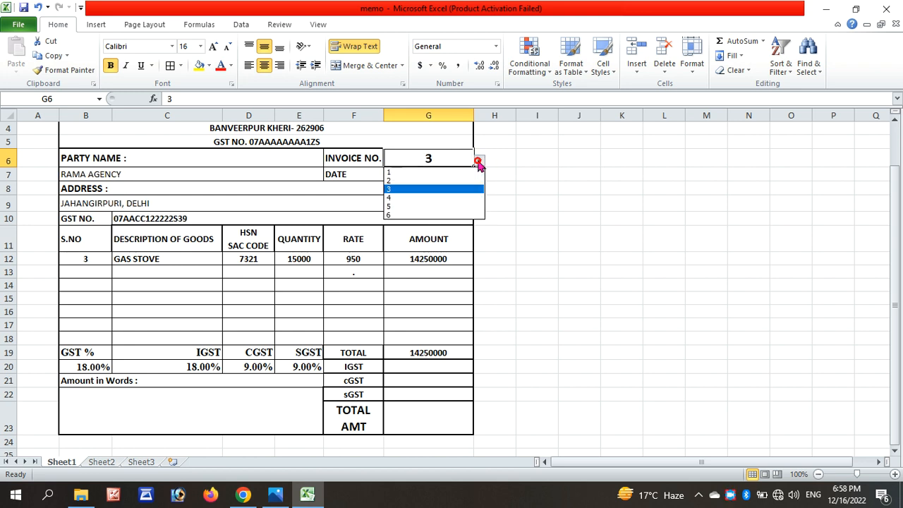
left_click(427, 173)
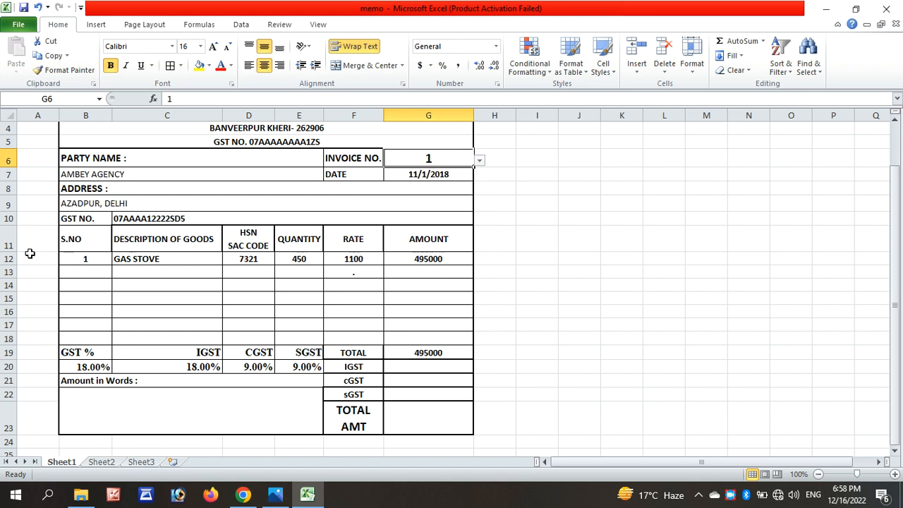
left_click_drag(92, 258, 426, 283)
left_click(426, 283)
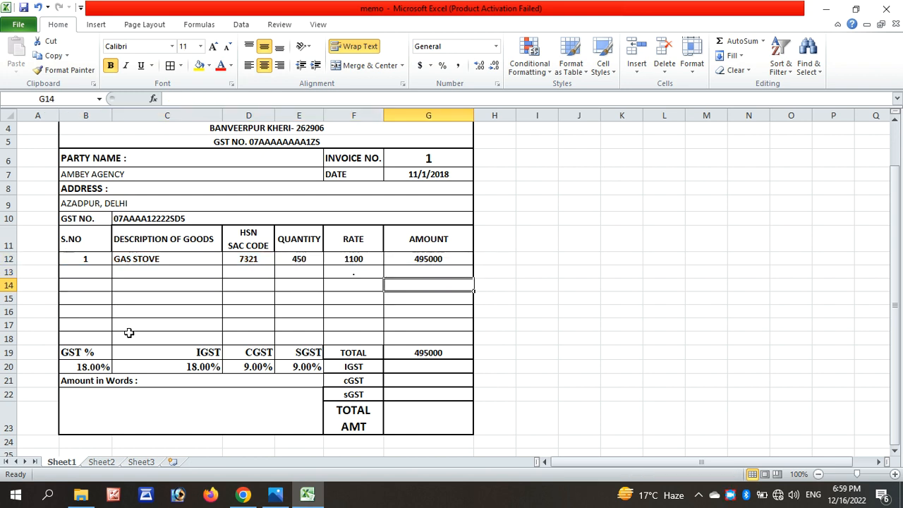
left_click(91, 272)
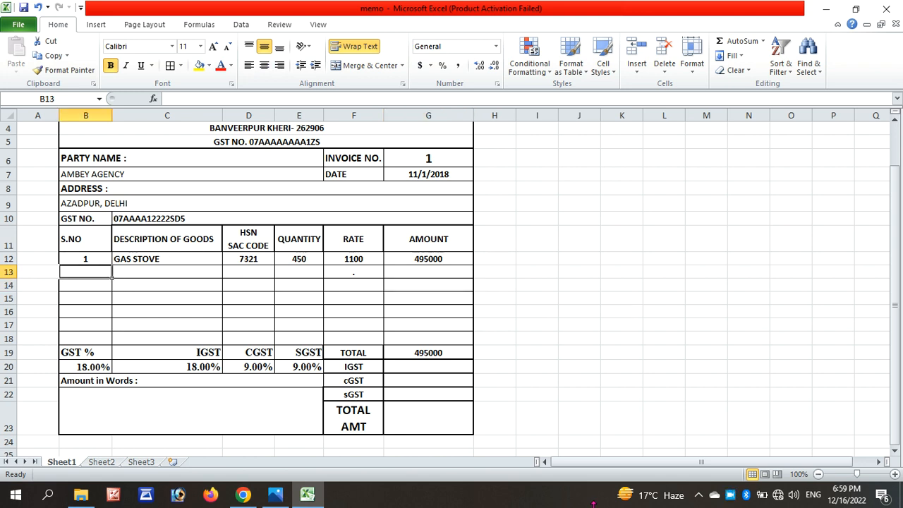
key("Right")
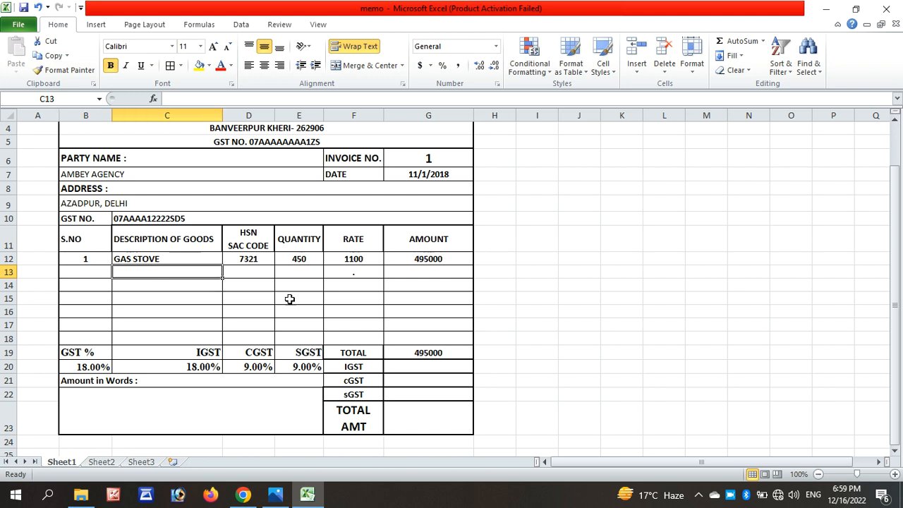
Examine the Sheet2 invoice table through its Total Amount column, and go back to the IGST amount cell G20 in Sheet1.
left_click(413, 353)
left_click(403, 365)
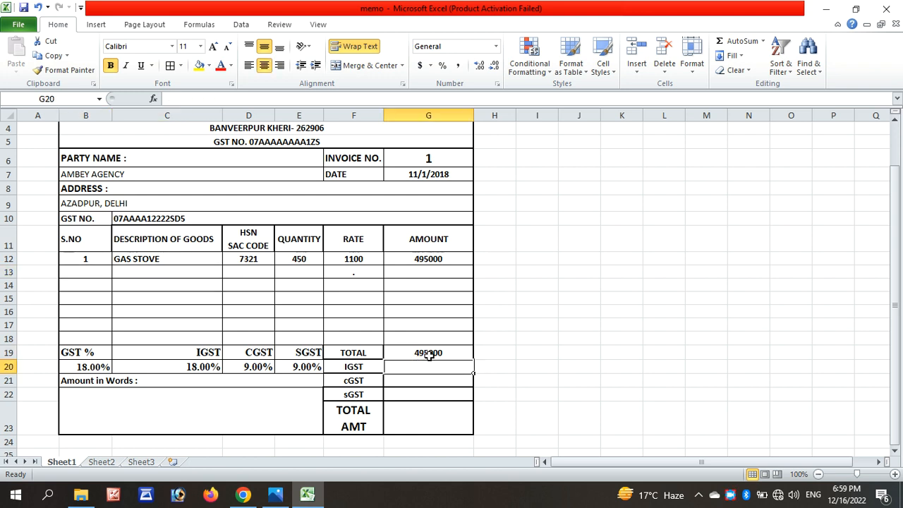
left_click(431, 354)
left_click(431, 370)
left_click(107, 464)
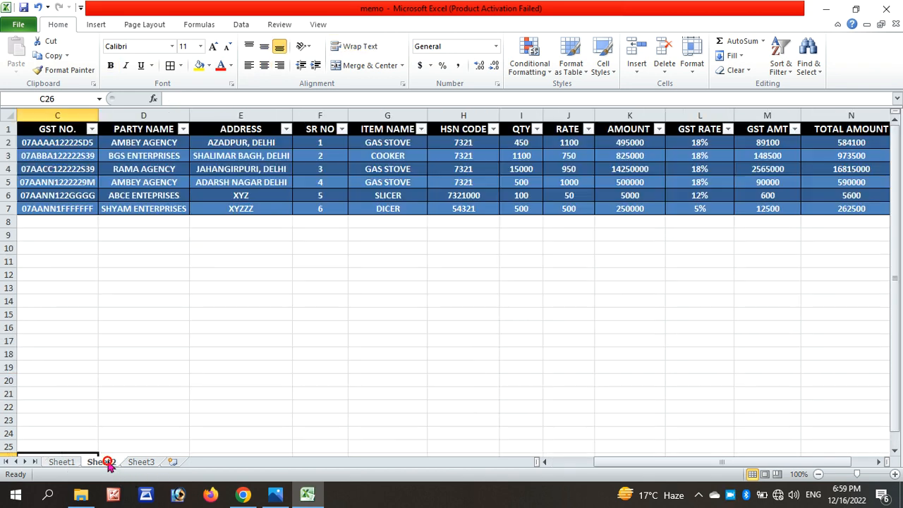
left_click_drag(641, 463, 667, 463)
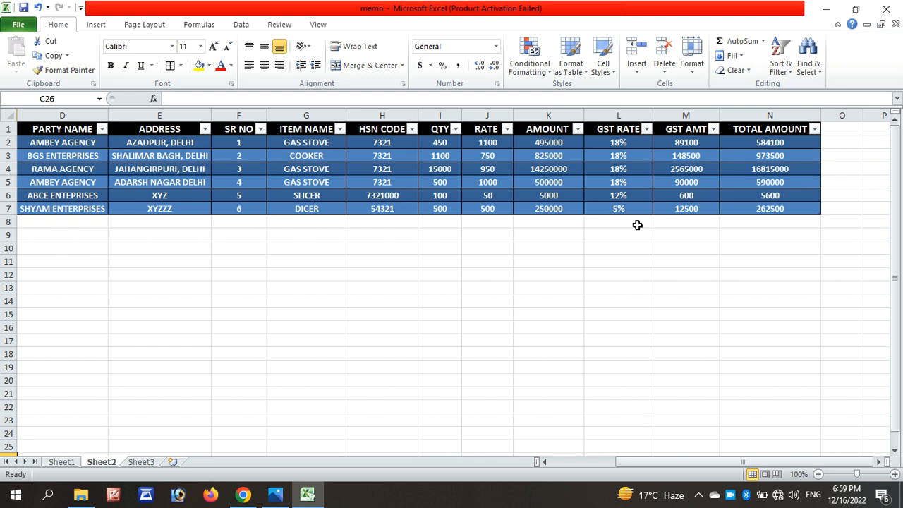
left_click_drag(625, 461, 121, 474)
left_click(61, 461)
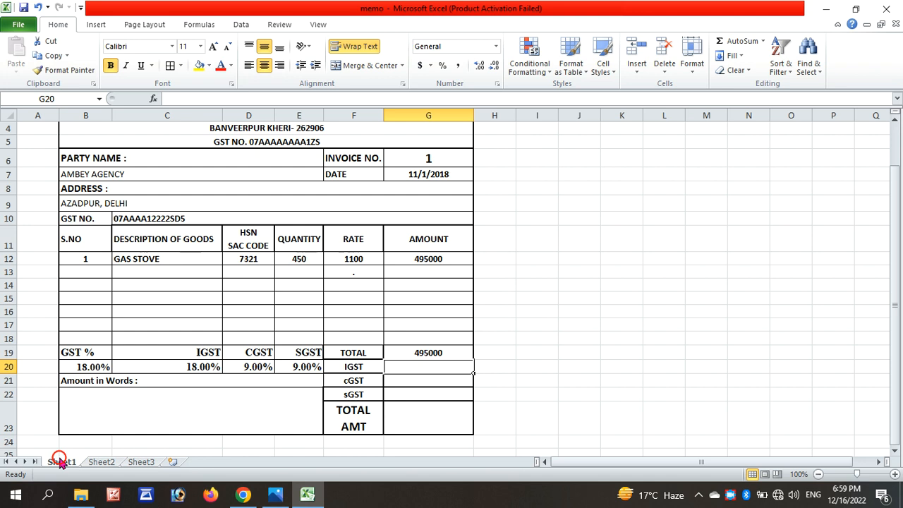
Calculate the IGST amount in G20 by multiplying the total by the IGST rate with =G19*C20.
type("=")
left_click(437, 354)
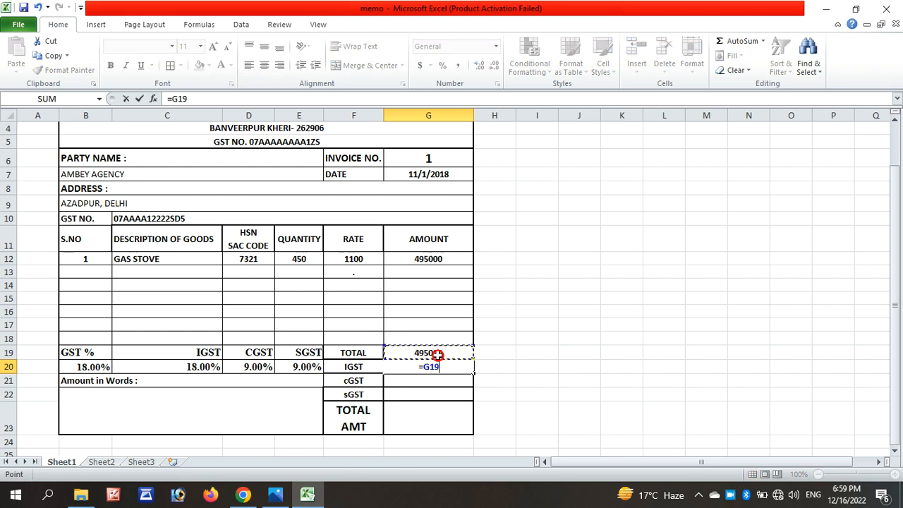
type("*")
left_click(195, 367)
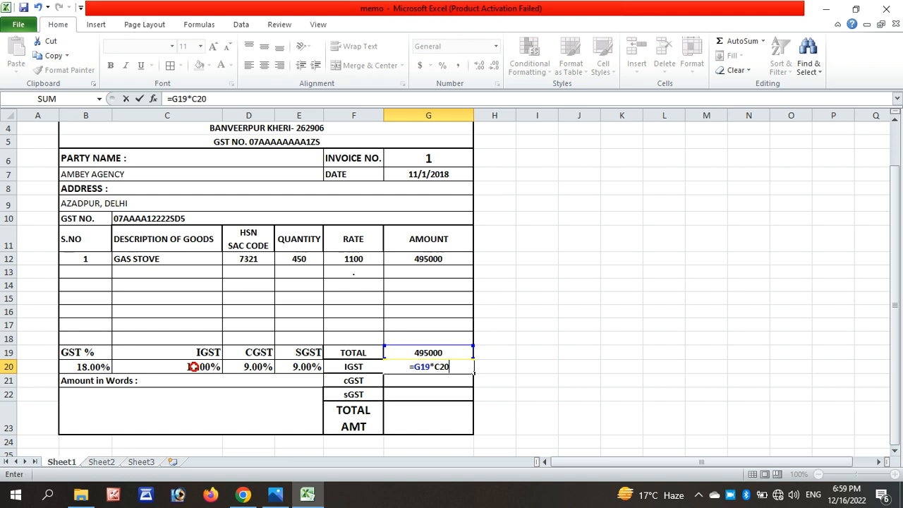
key("Return")
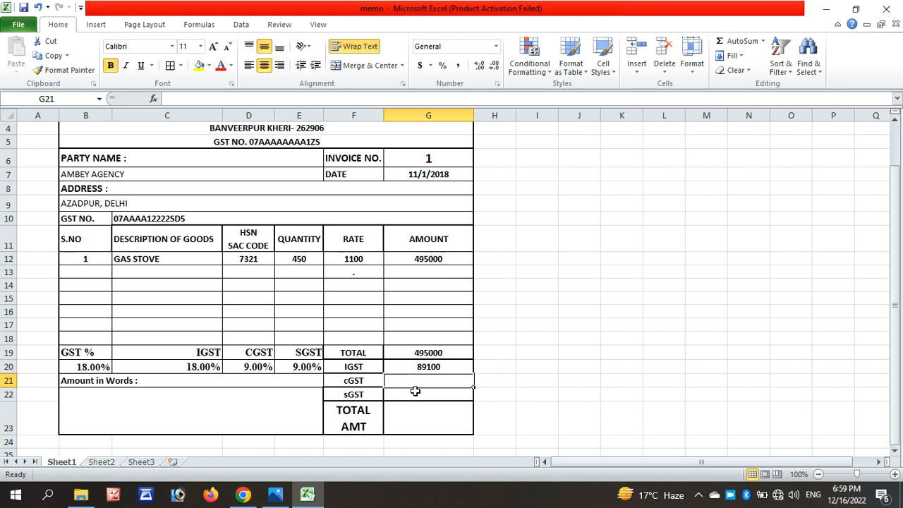
type("=")
left_click(419, 354)
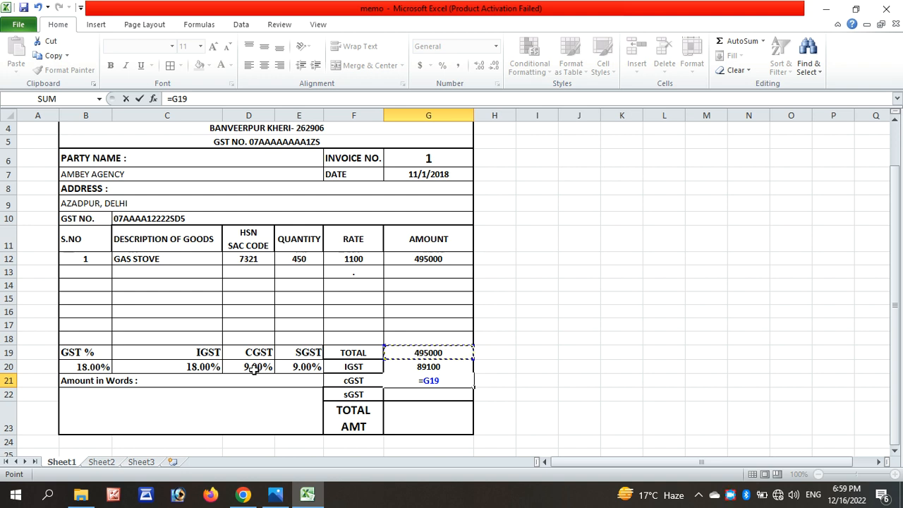
key("BackSpace")
key("BackSpace")
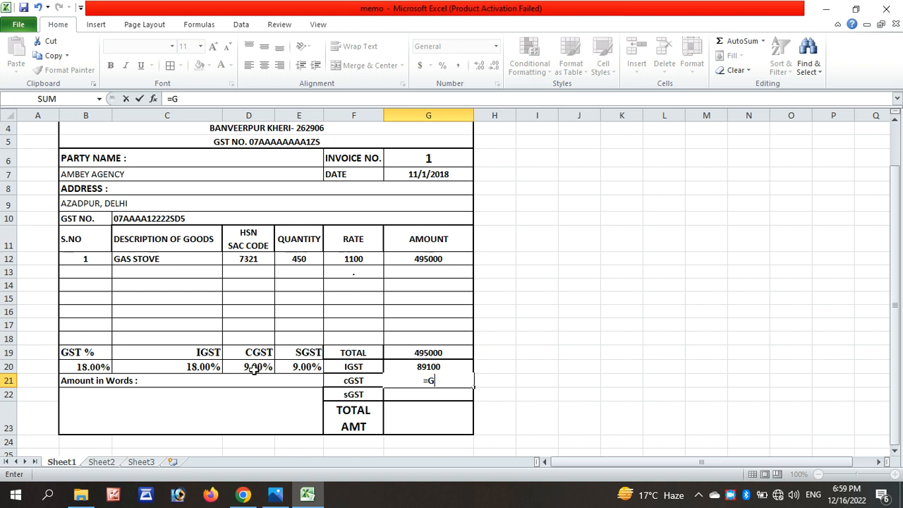
key("BackSpace")
key("BackSpace")
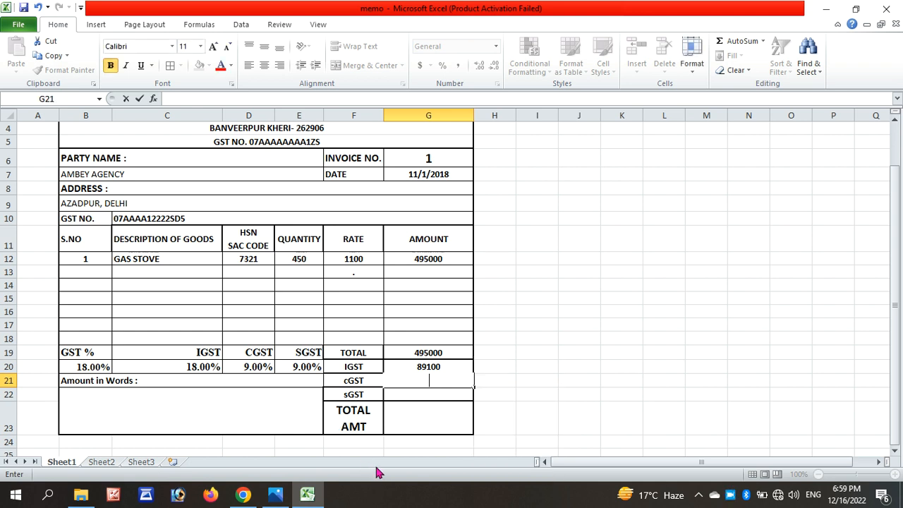
left_click(417, 435)
left_click(419, 381)
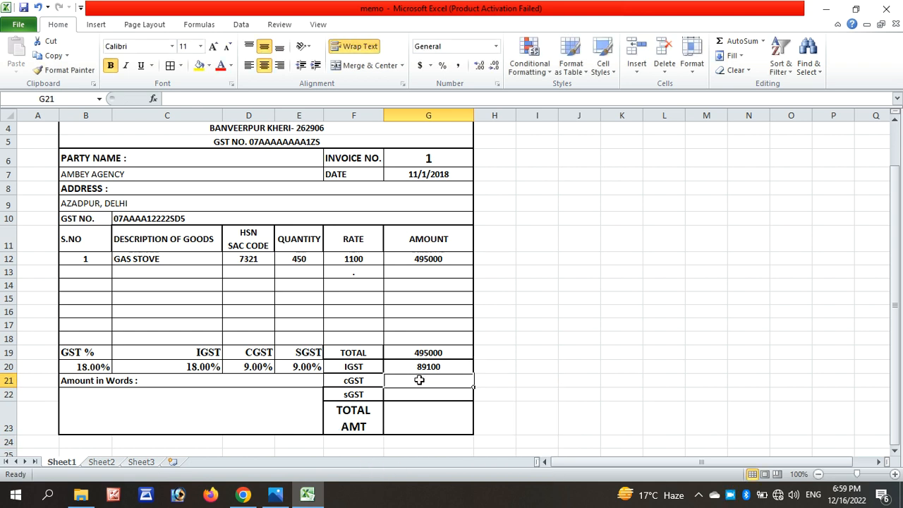
Try calculating the CGST amount in G21 from the IGST amount and CGST rate with =G20*D20.
left_click(419, 366)
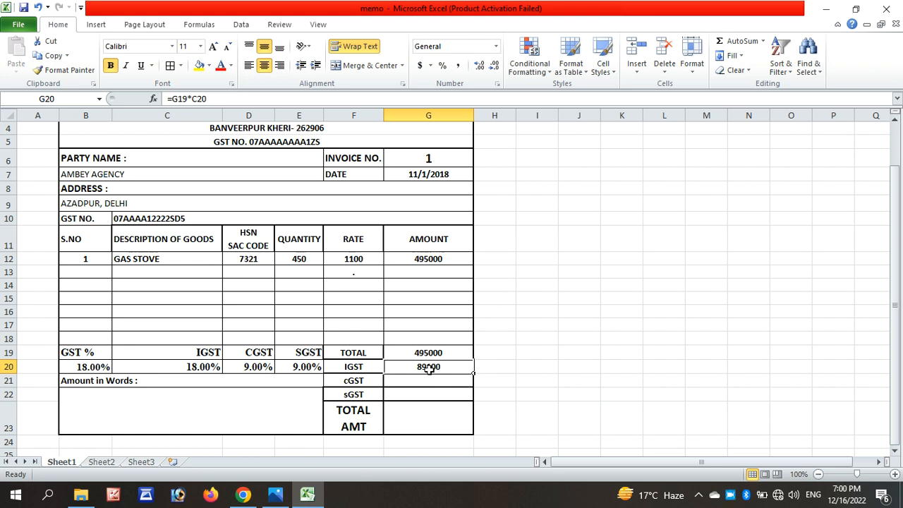
left_click(431, 379)
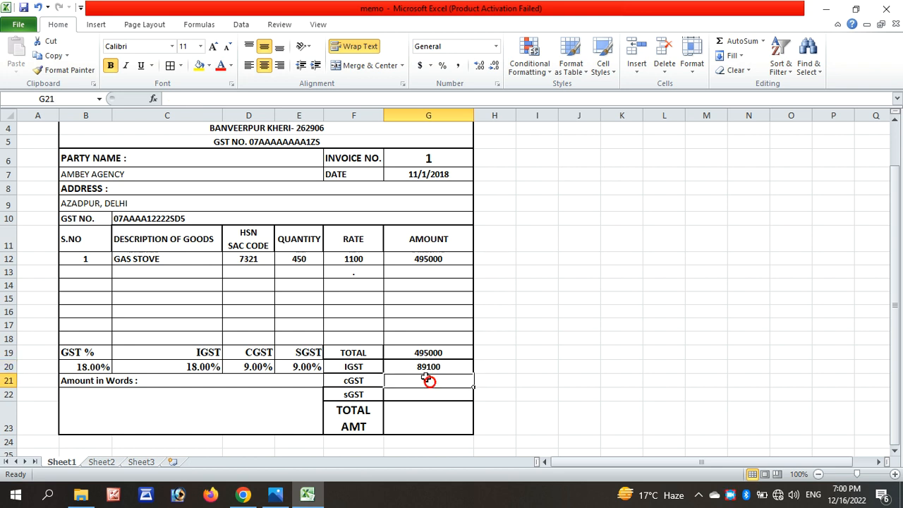
type("=")
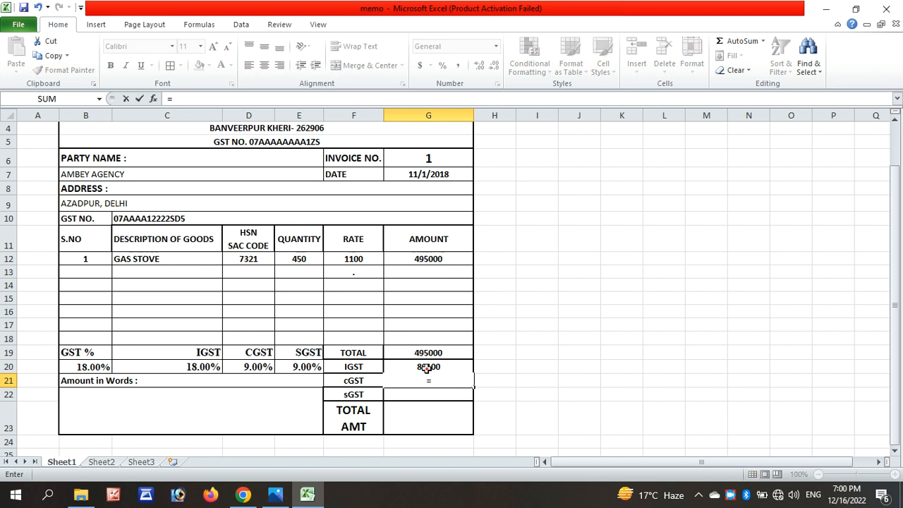
left_click(427, 368)
type("*")
left_click(240, 368)
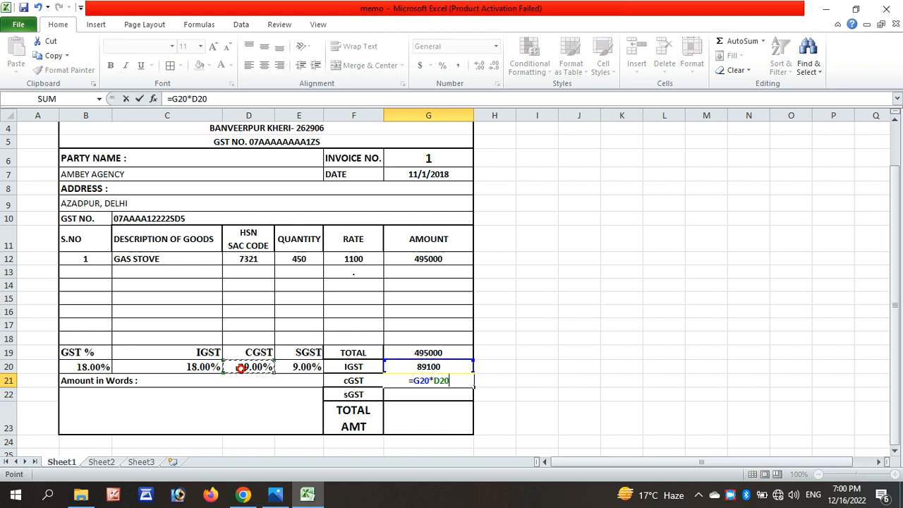
key("Return")
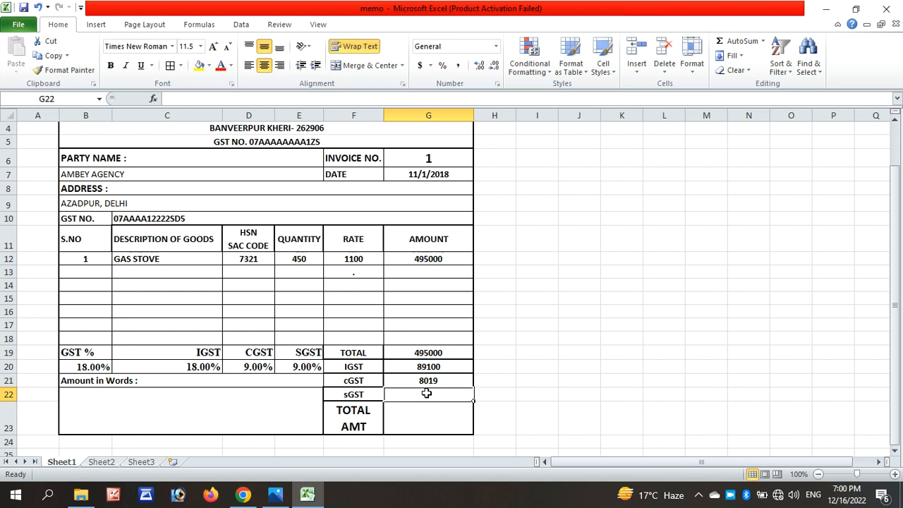
Abandon the SGST formula entry in G22 and clear the CGST formula from G21.
type("=")
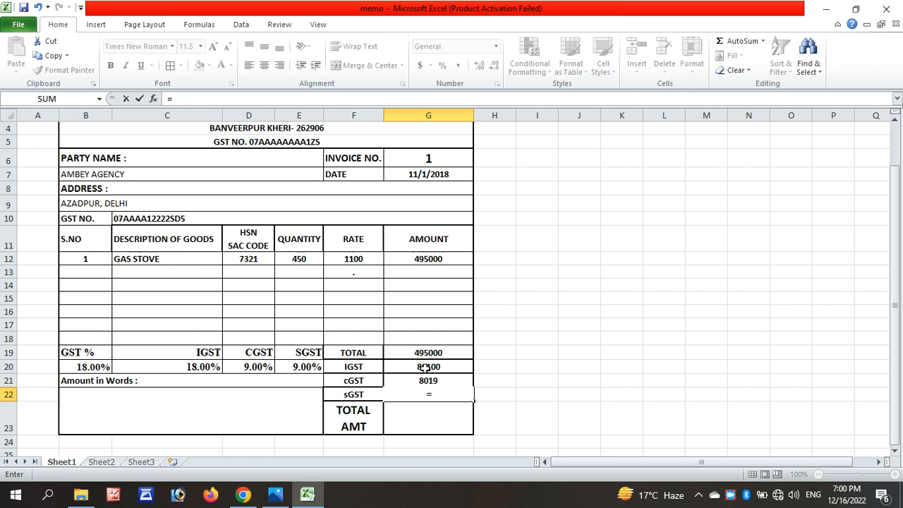
key("Escape")
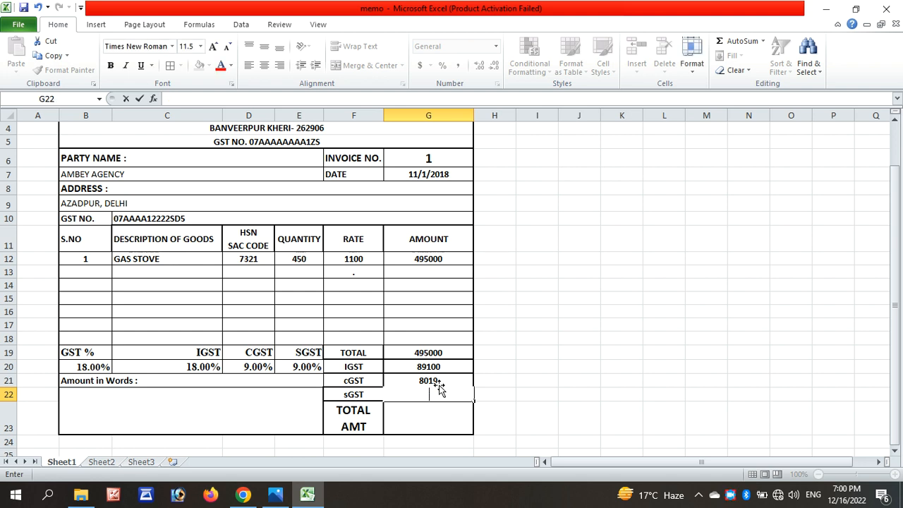
left_click(441, 412)
left_click(433, 381)
key("BackSpace")
key("Return")
key("Return")
left_click(432, 381)
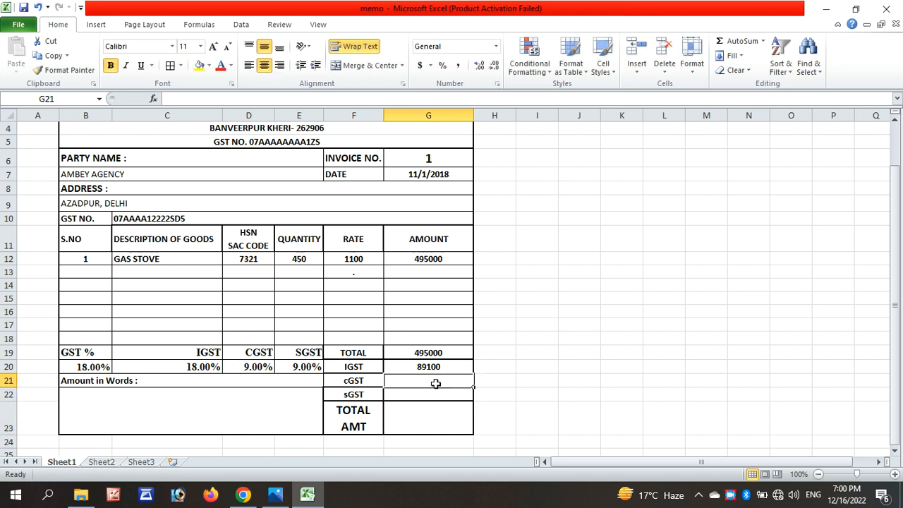
Calculate the CGST amount in G21 by multiplying the total by the CGST rate with =G19*D20.
left_click_drag(438, 452, 435, 443)
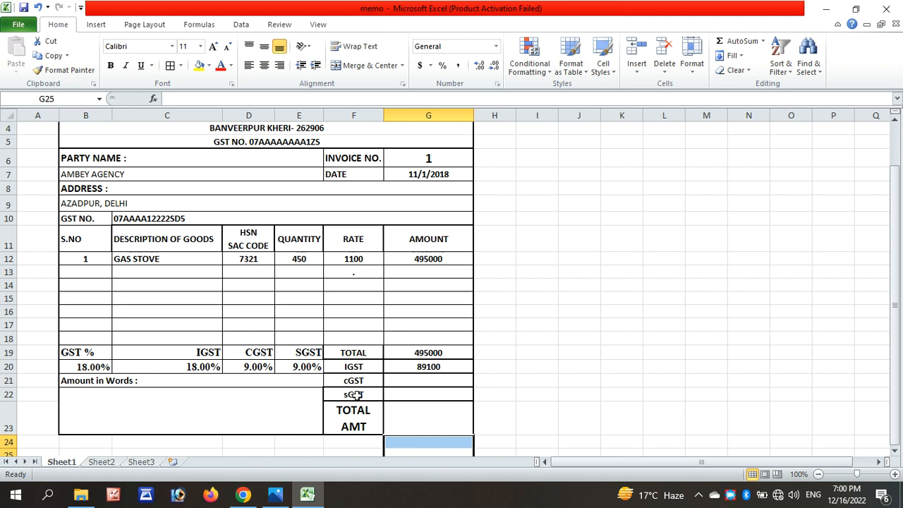
left_click(436, 352)
left_click(431, 367)
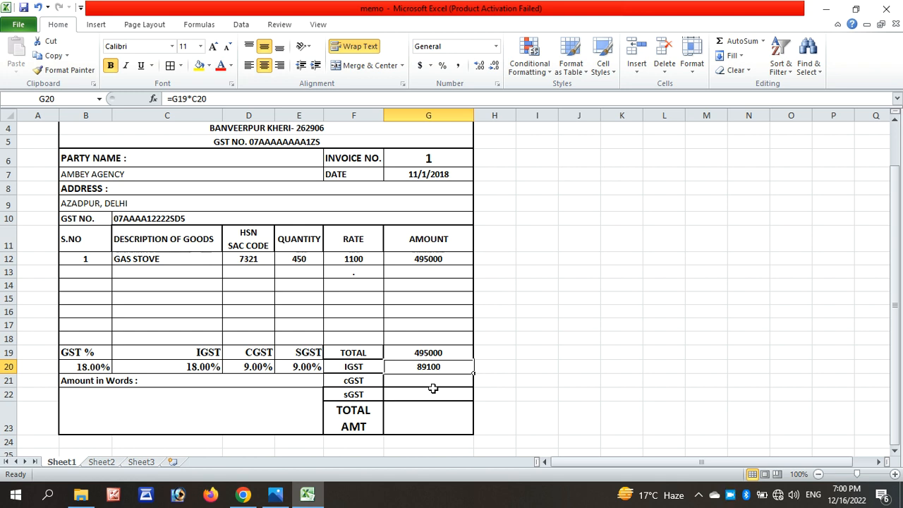
left_click(429, 352)
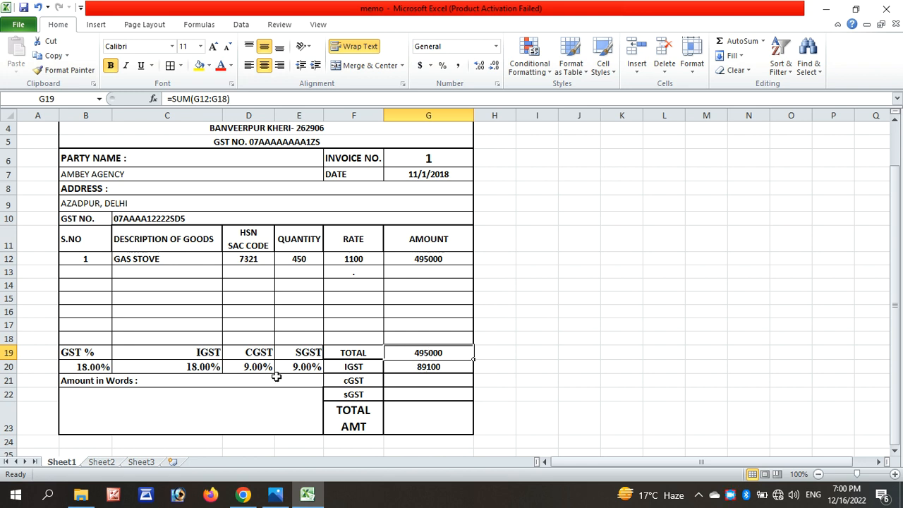
left_click(431, 383)
type("=")
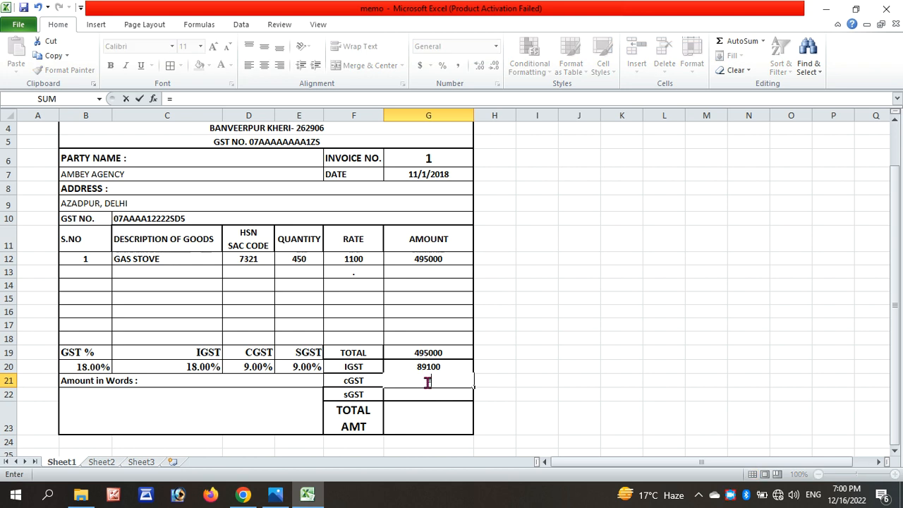
left_click(428, 351)
type("*")
left_click(259, 368)
key("Return")
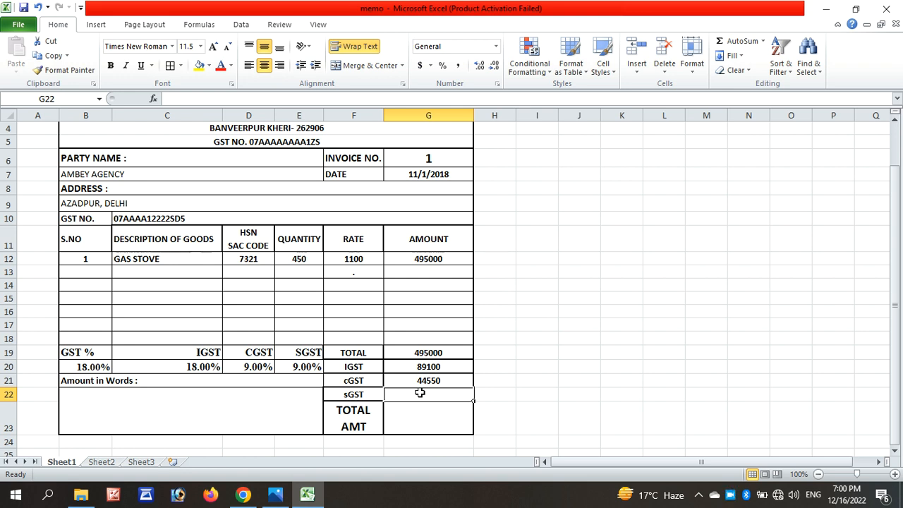
Calculate the SGST amount in G22 by multiplying the total by the SGST rate with =G19*E20.
type("=")
left_click(423, 353)
type("*")
left_click(300, 366)
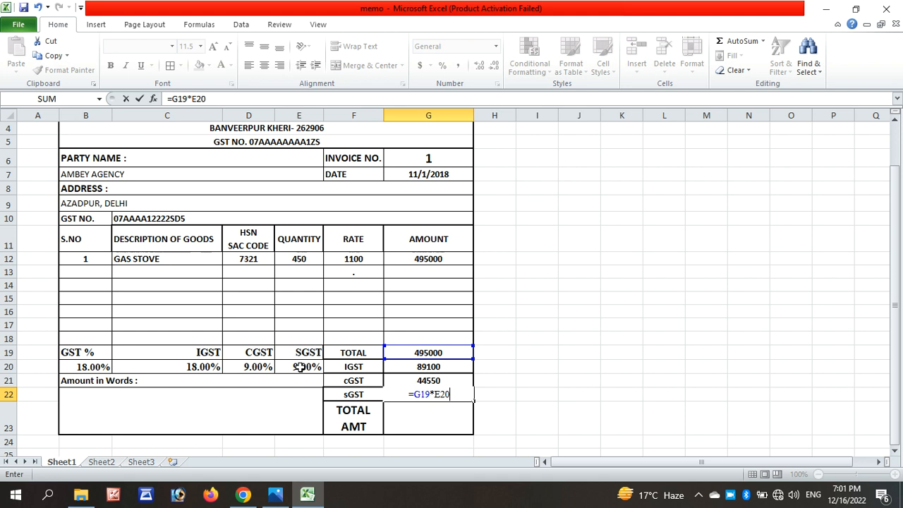
key("Return")
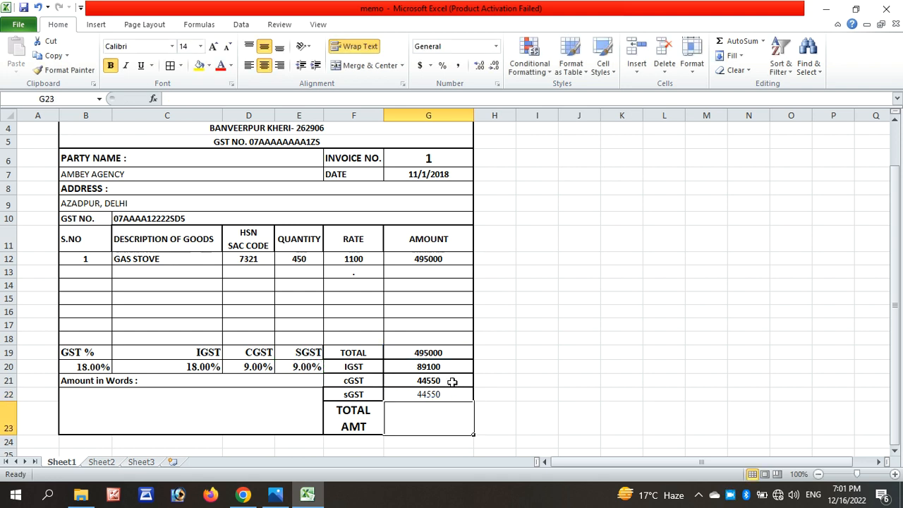
Make the SGST amount in G22 bold to match the other tax amounts.
left_click(503, 390)
left_click(433, 393)
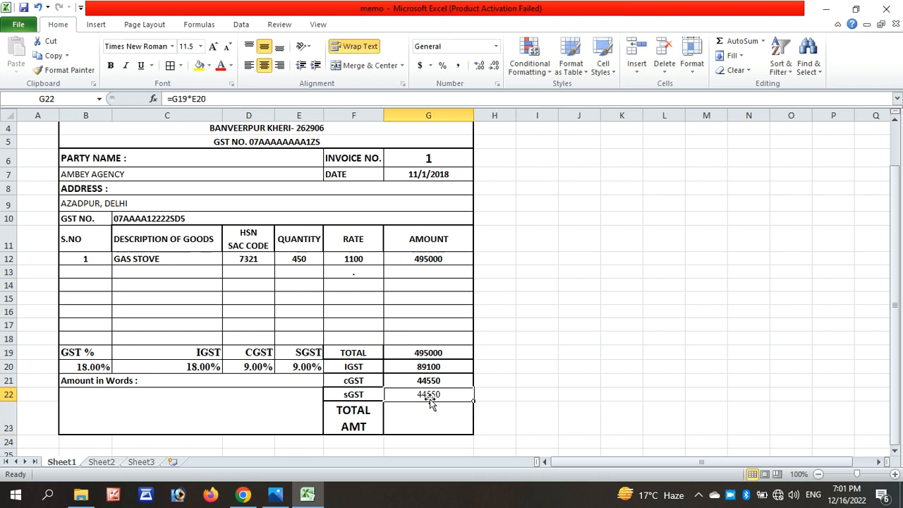
left_click(440, 368)
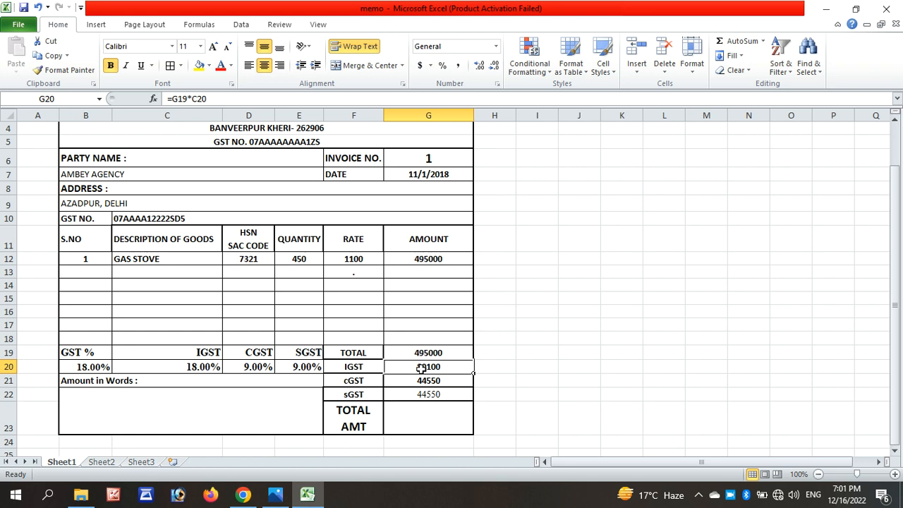
left_click_drag(421, 367, 435, 393)
left_click_drag(496, 375, 496, 371)
left_click(420, 394)
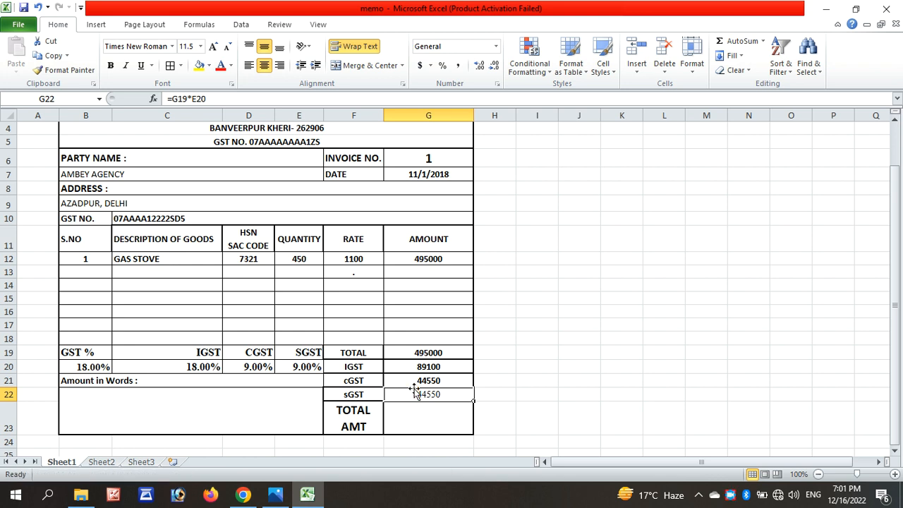
left_click(423, 380)
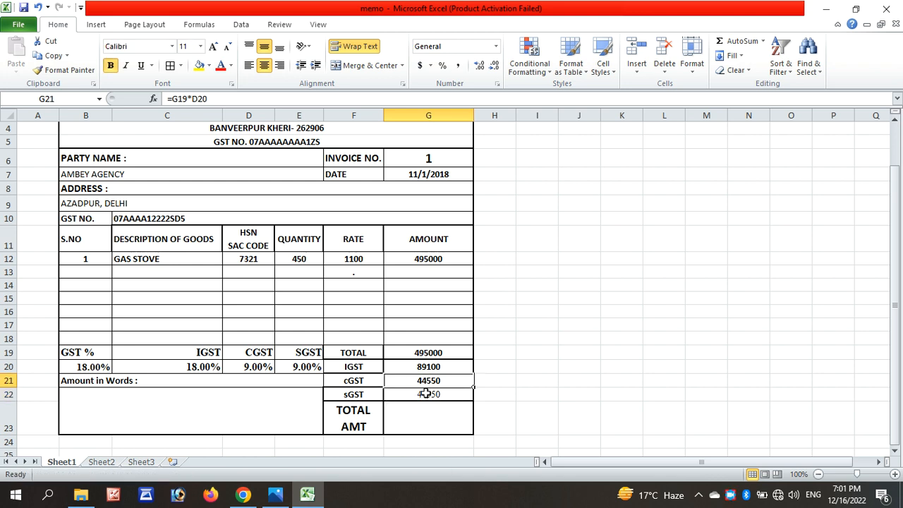
left_click(426, 393)
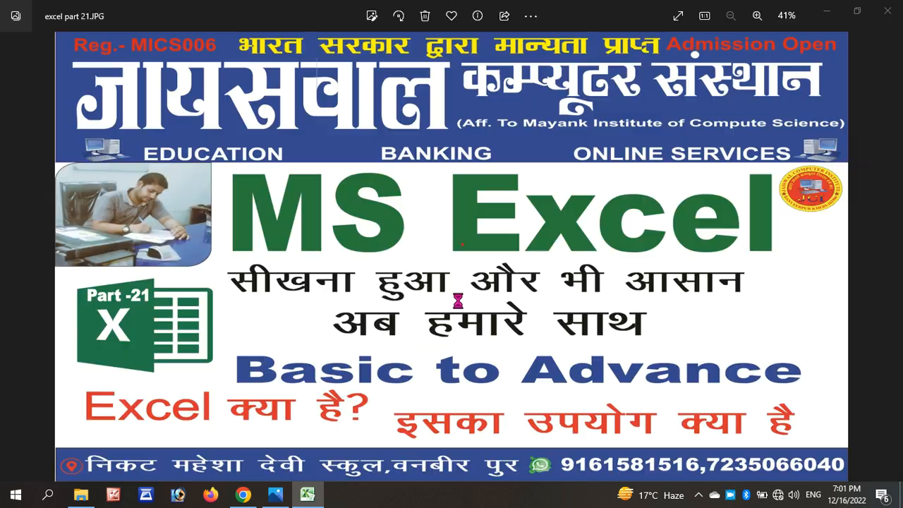
left_click(457, 301)
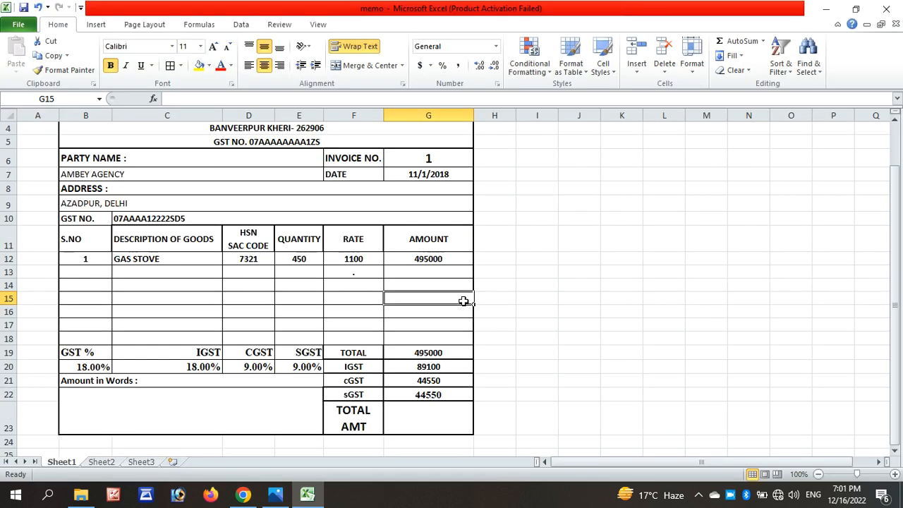
Review the item amount, total and tax formulas in column G and the party address in B9.
scroll(463, 301, "up", 1)
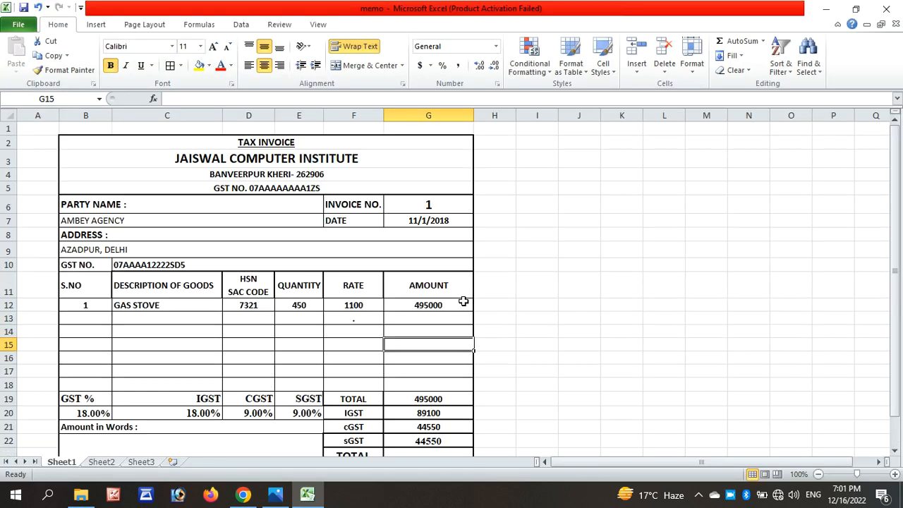
scroll(472, 295, "down", 2)
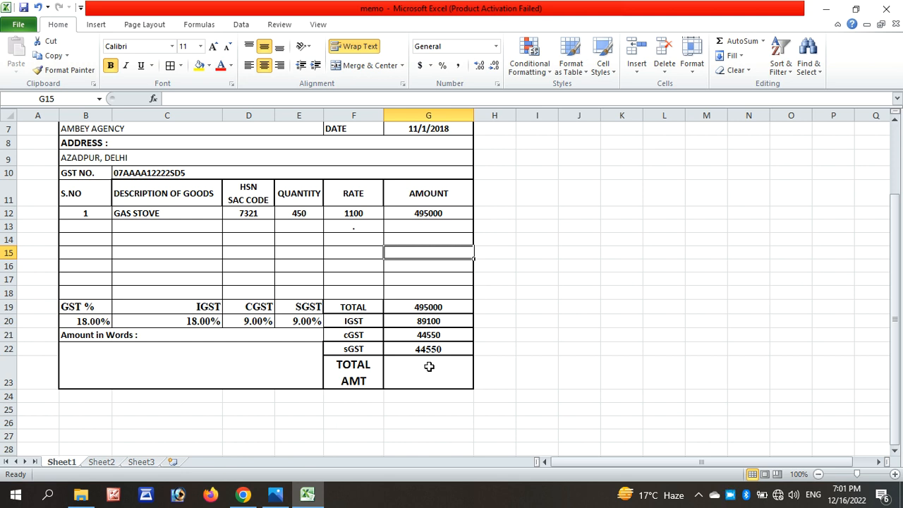
left_click(429, 366)
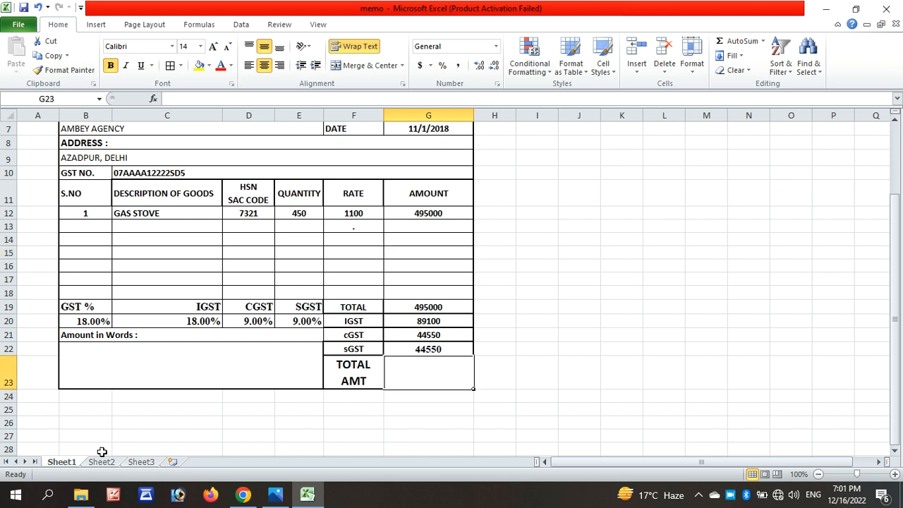
left_click(438, 210)
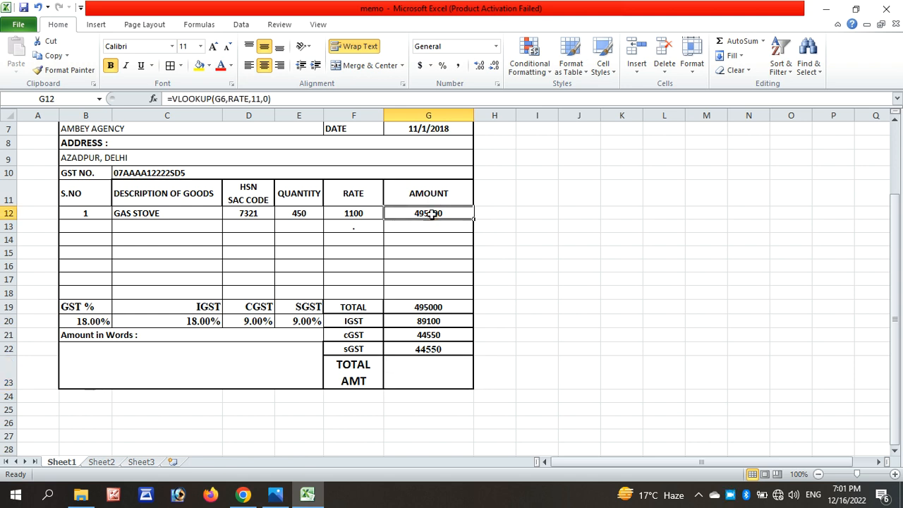
left_click(441, 305)
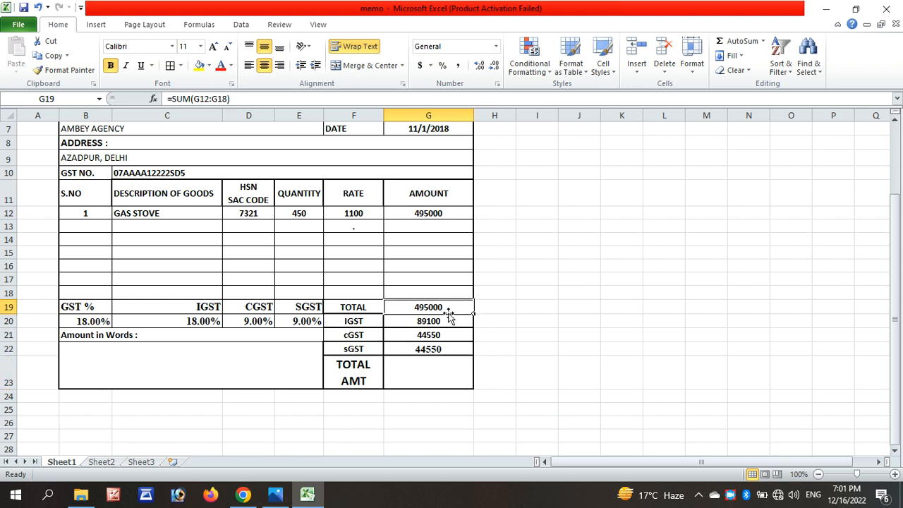
left_click(446, 321)
left_click(451, 335)
left_click(449, 350)
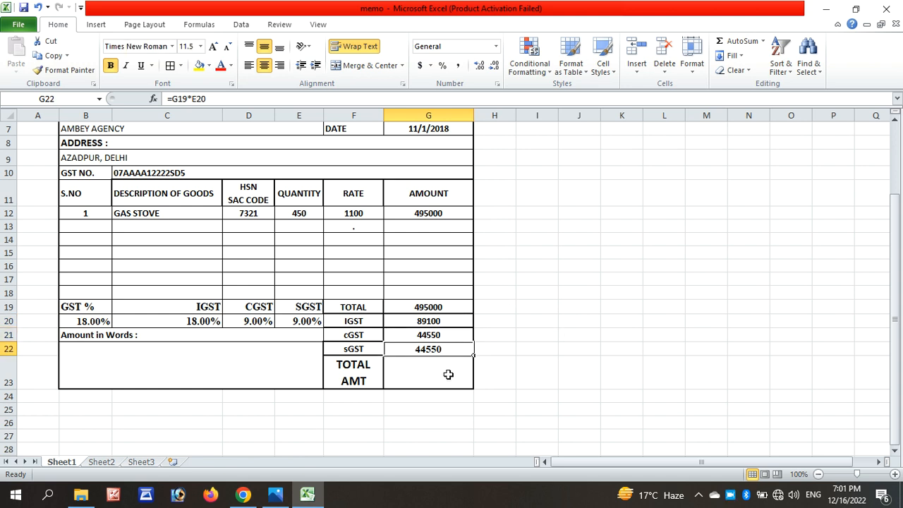
left_click(536, 332)
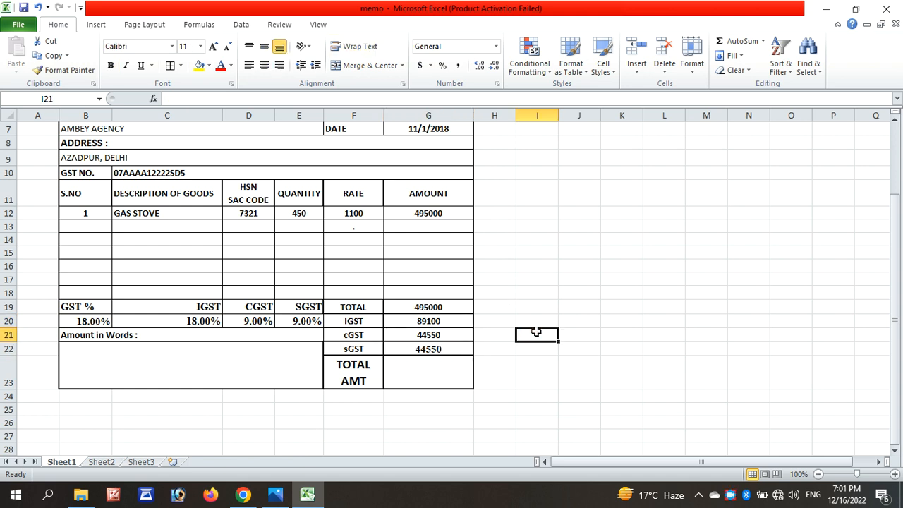
scroll(535, 331, "up", 2)
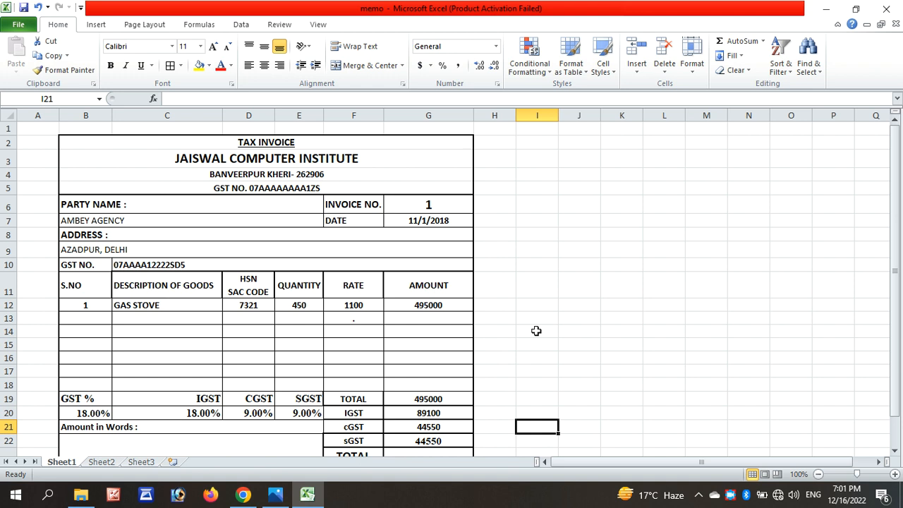
left_click(123, 250)
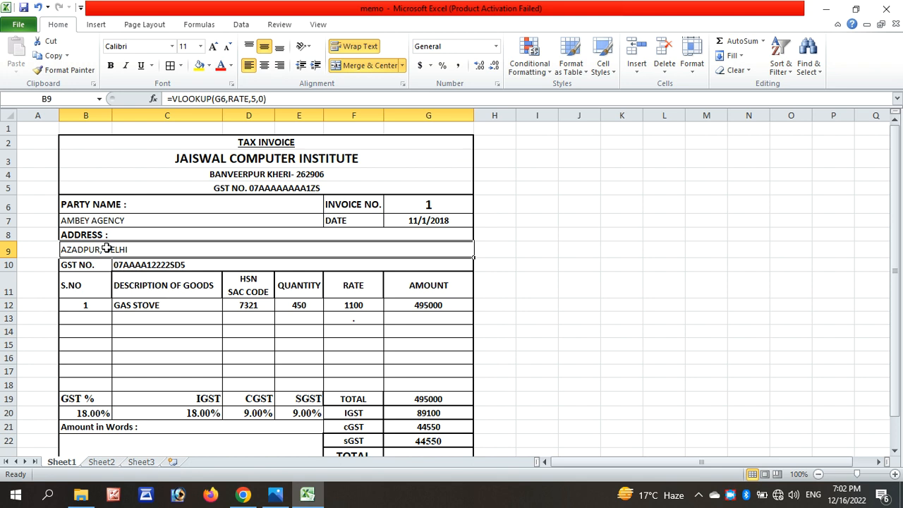
scroll(106, 249, "down", 3)
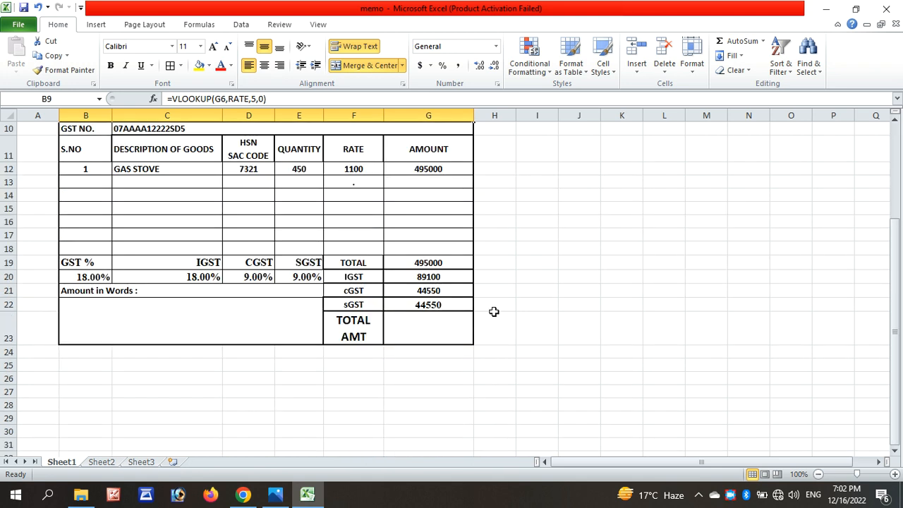
Add a note beside the invoice with I GST in J20 and OUT OF STATE in K20.
left_click(574, 278)
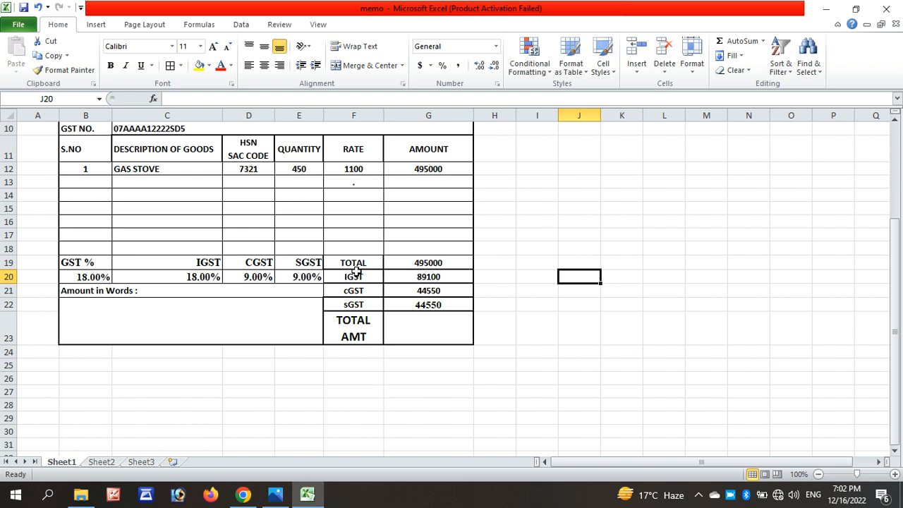
left_click(354, 280)
left_click(575, 277)
type("I GST")
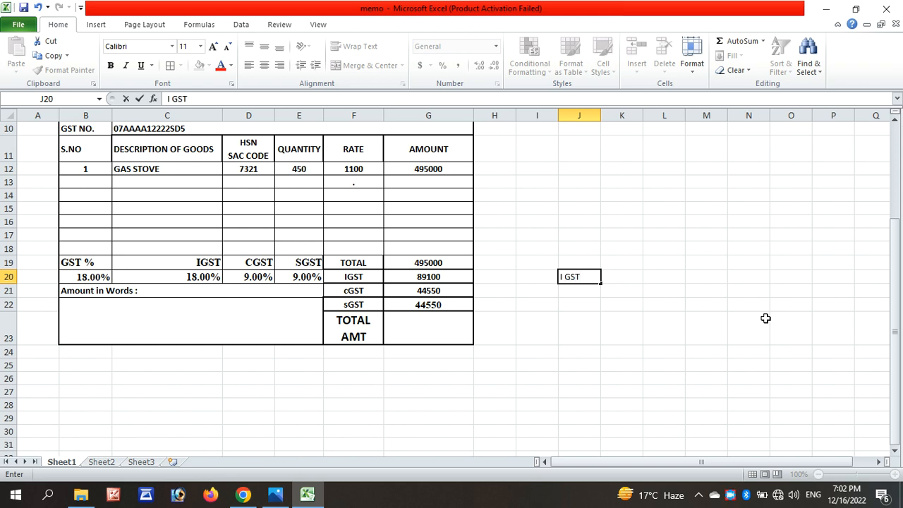
key("Tab")
type("OUT OF STATE")
key("Return")
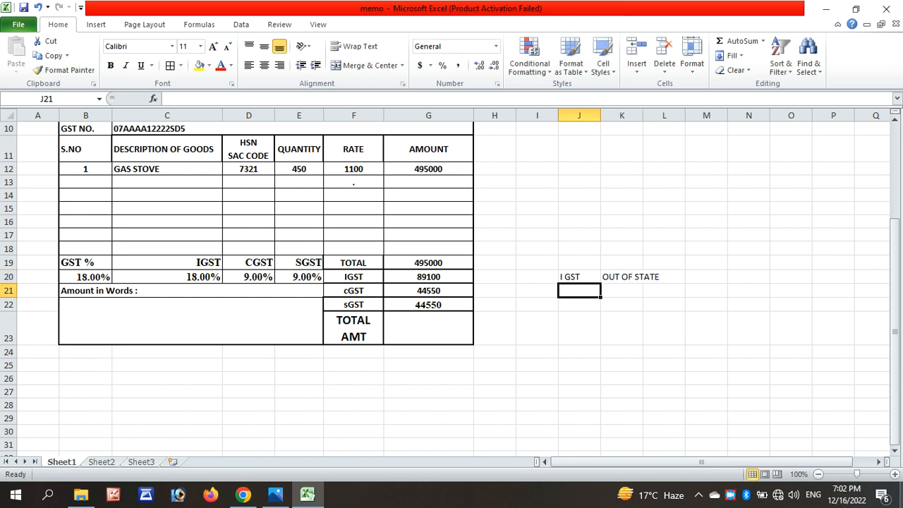
Add the labels CGST in J21 and SGST in J22 beneath the I GST note.
type("C")
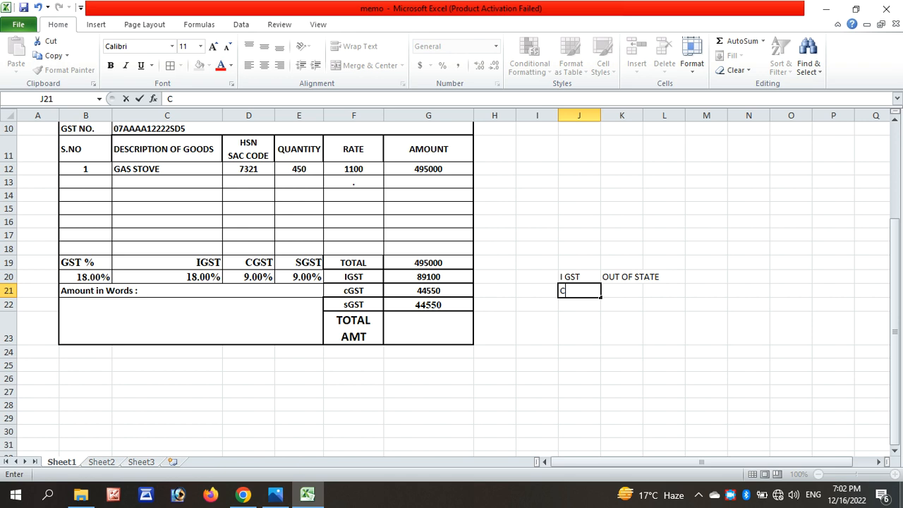
type("GST")
key("Return")
type("SGST")
key("Return")
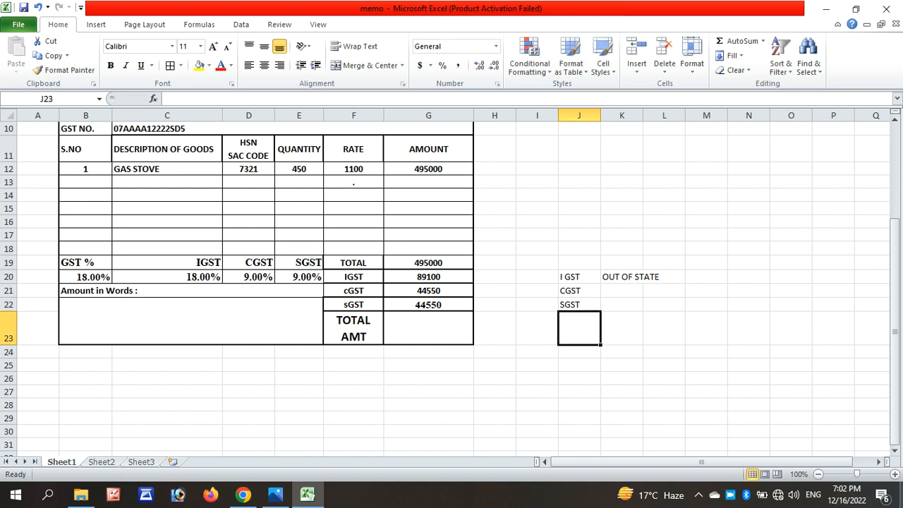
Enter UP in K21 and K22 beside the CGST and SGST labels.
left_click(618, 291)
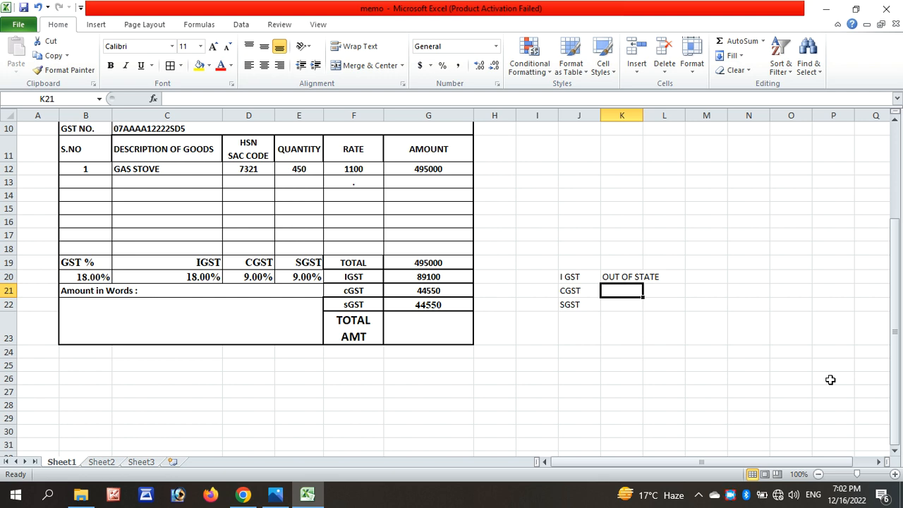
type("SA")
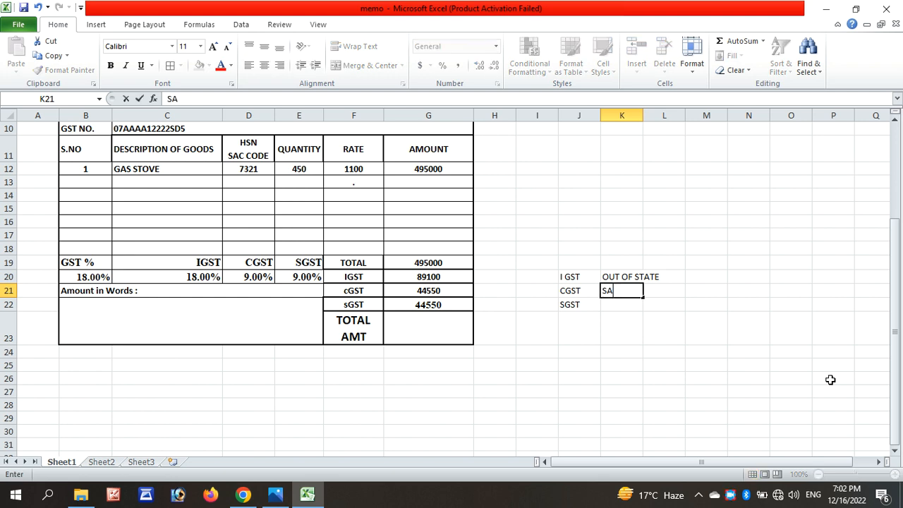
key("BackSpace")
key("BackSpace")
type("UP")
key("Return")
type("UP")
key("Return")
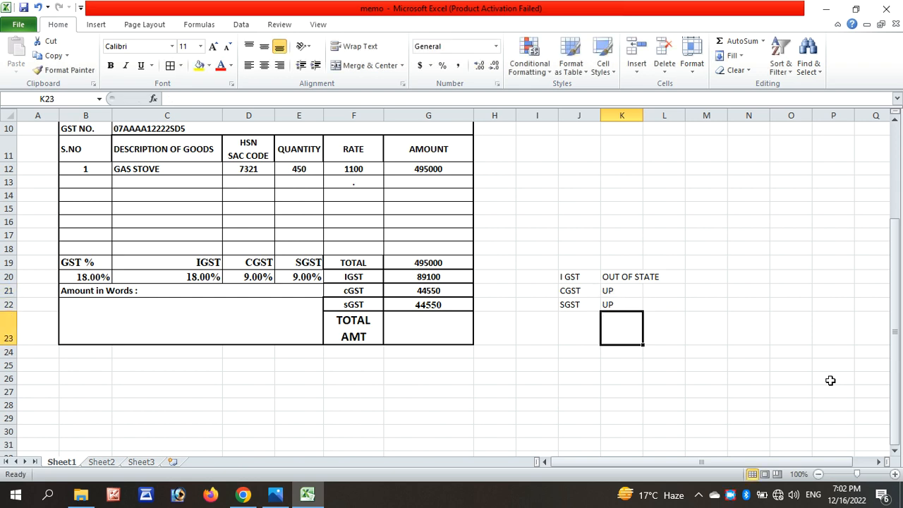
Clear the UP entries beside the CGST and SGST labels in K21:K22.
left_click(619, 291)
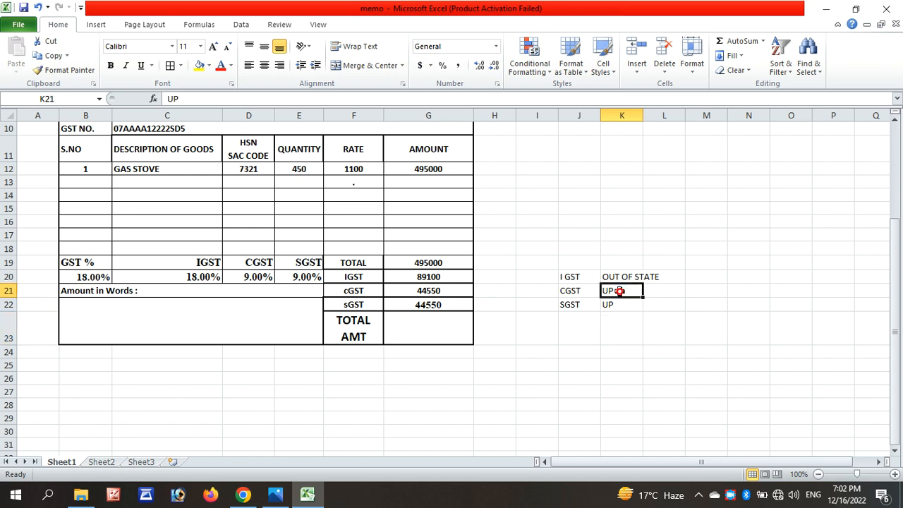
scroll(623, 303, "up", 1)
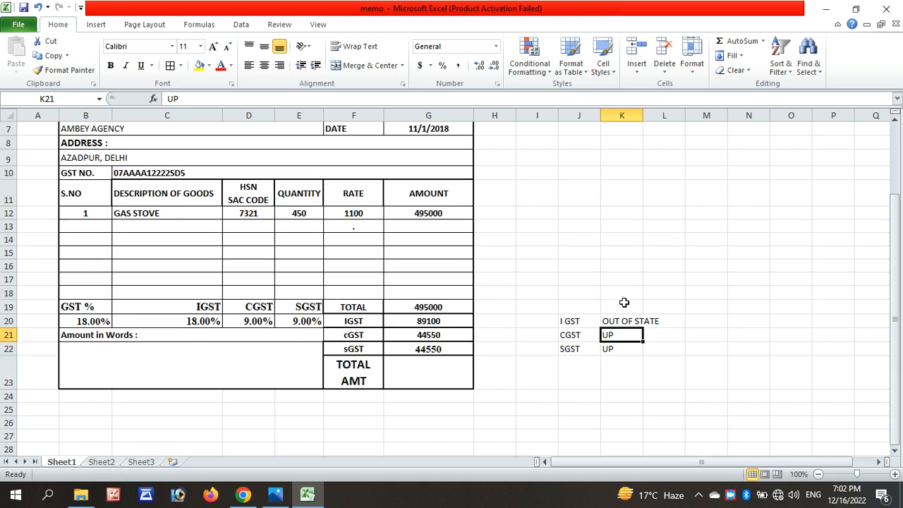
left_click(603, 361)
left_click_drag(566, 321, 661, 345)
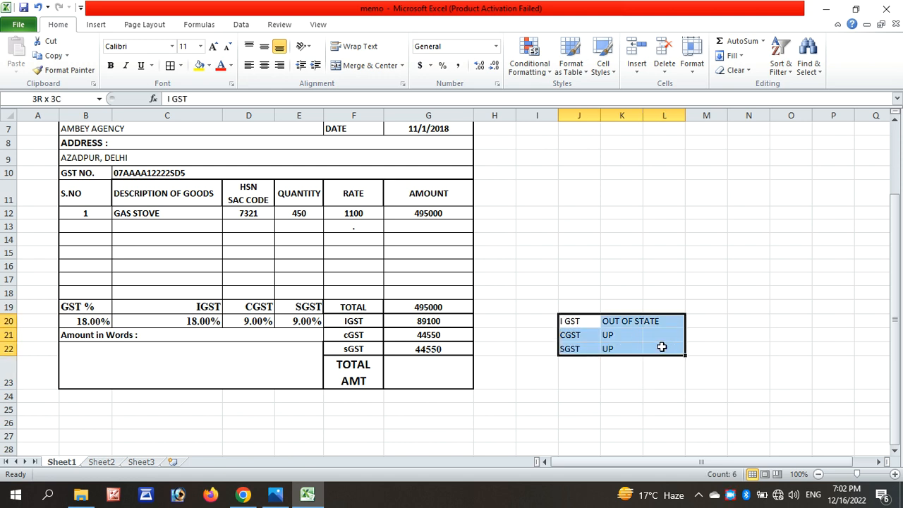
left_click(605, 319)
left_click_drag(608, 334, 617, 388)
key("Delete")
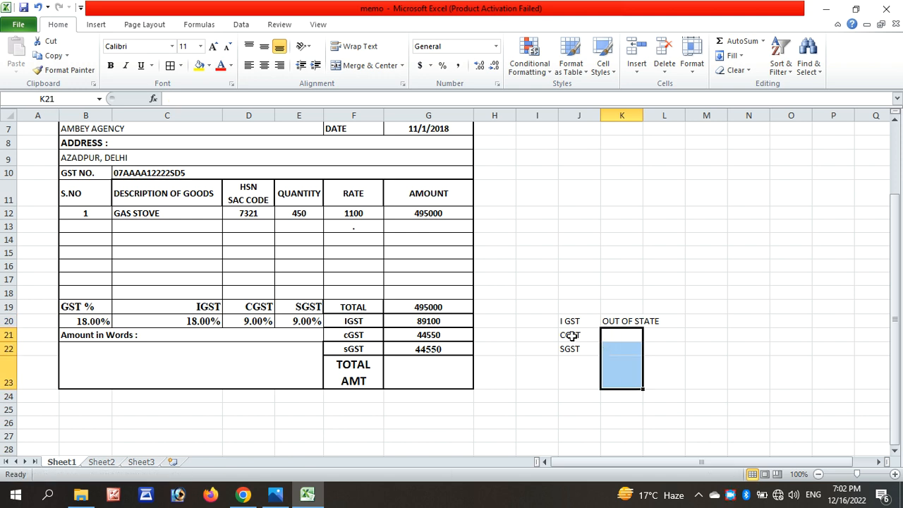
left_click_drag(585, 337, 585, 350)
left_click(605, 361)
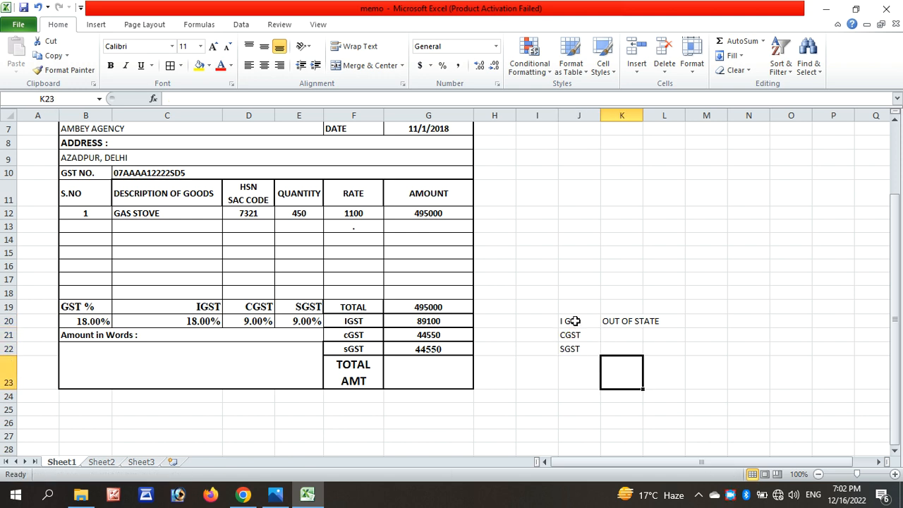
Insert the state abbreviation (UP) before the hyphen in the seller's address line in B4.
scroll(574, 321, "up", 2)
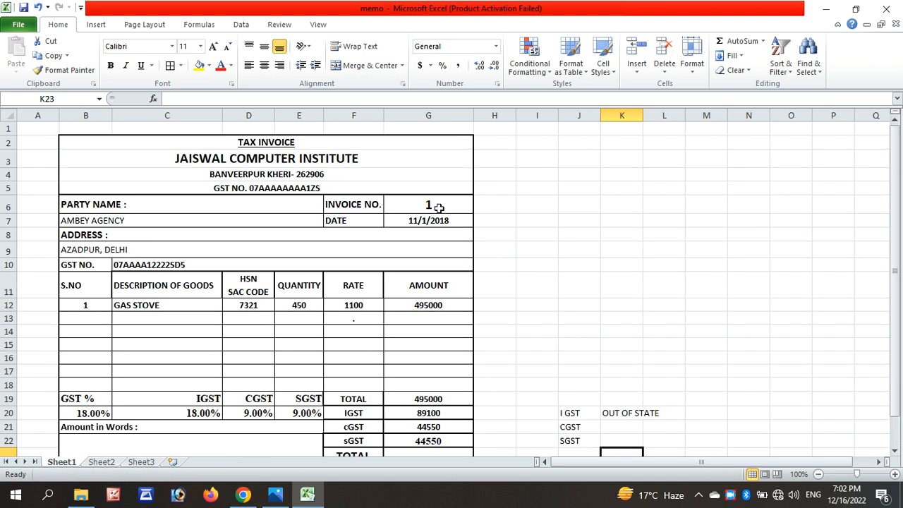
left_click(279, 178)
double_click(280, 178)
key("BackSpace")
type("ERI")
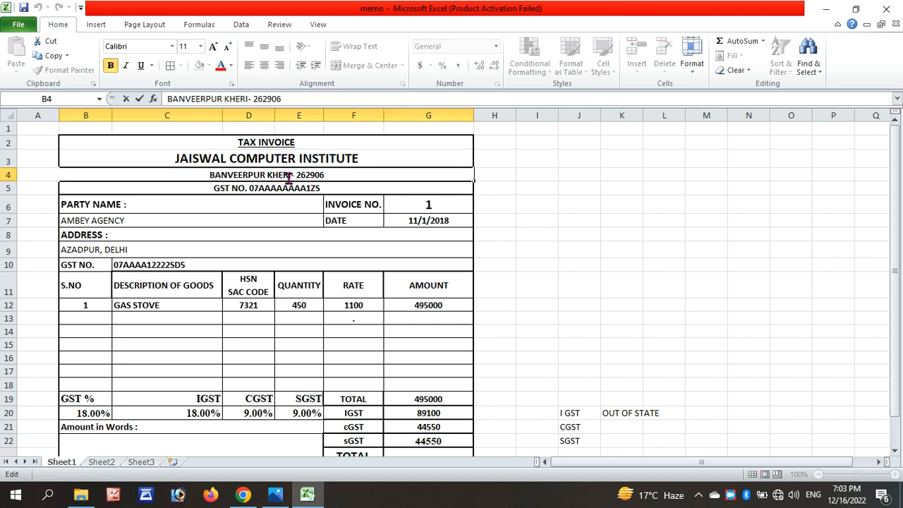
type("(")
type("UP)")
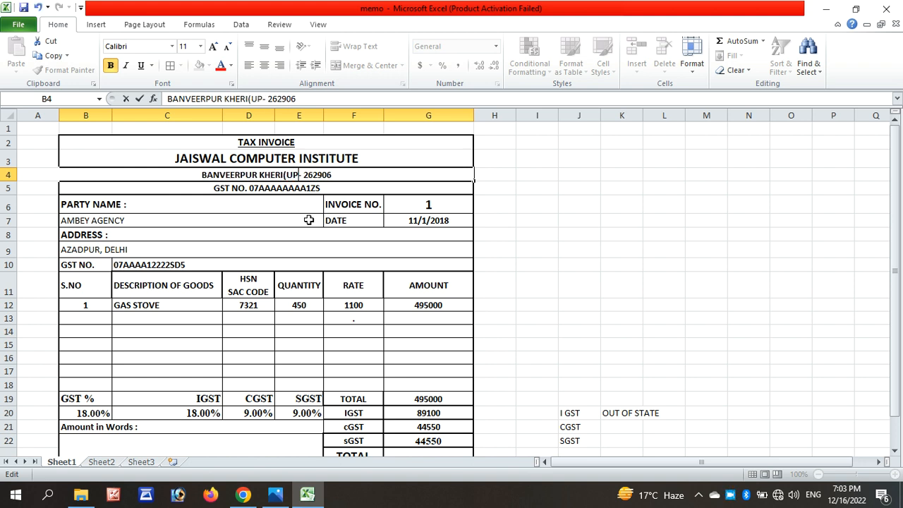
key("Return")
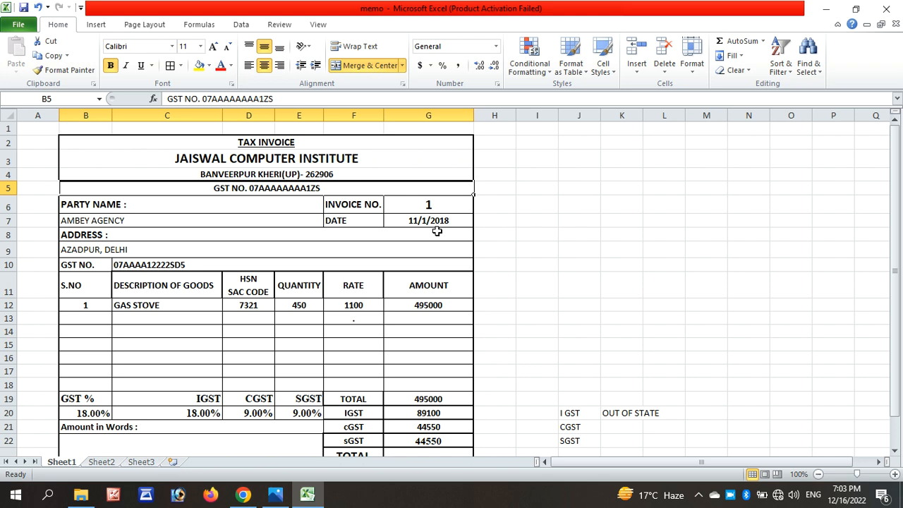
Review the party address in B9, the tax note in J20:K22 and the tax amounts in G20:G22.
left_click(482, 235)
scroll(480, 227, "down", 3)
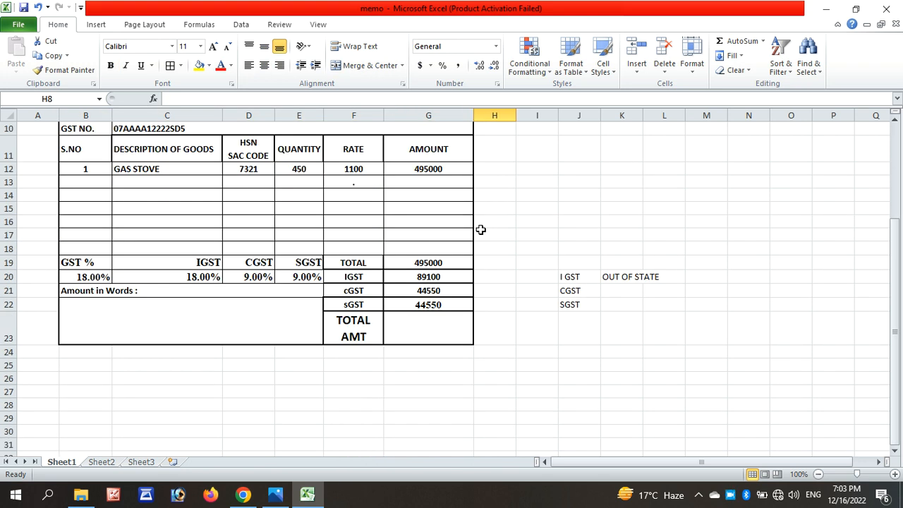
scroll(480, 227, "up", 2)
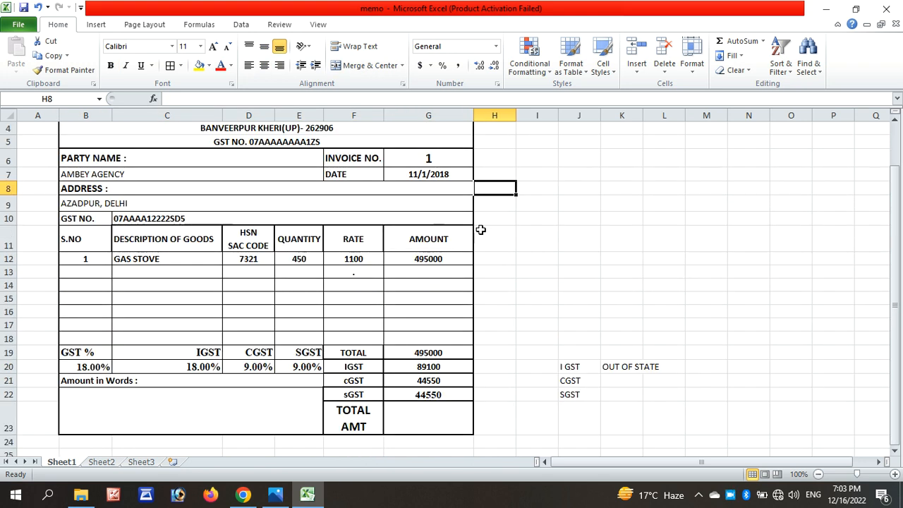
left_click(141, 205)
left_click(570, 365)
left_click_drag(569, 365, 701, 397)
scroll(169, 231, "up", 1)
scroll(169, 231, "down", 2)
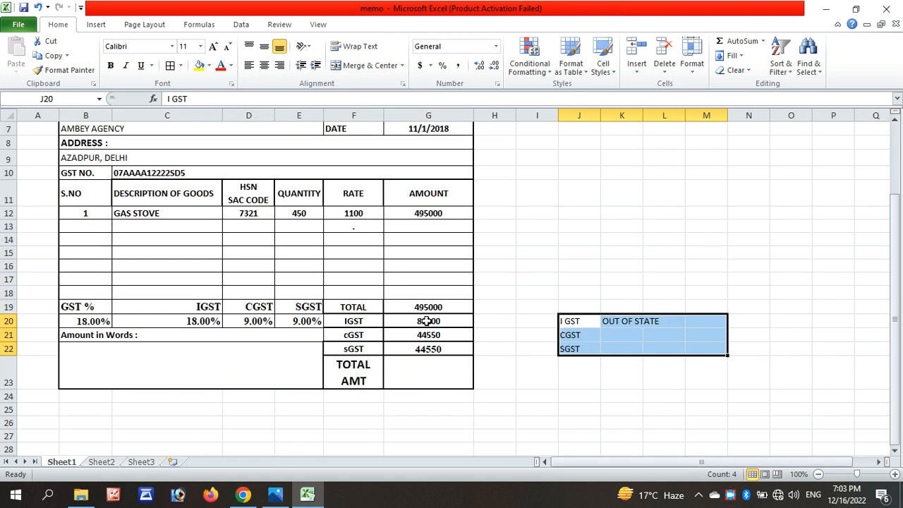
left_click(440, 349)
left_click(608, 387)
left_click(542, 375)
scroll(250, 207, "up", 2)
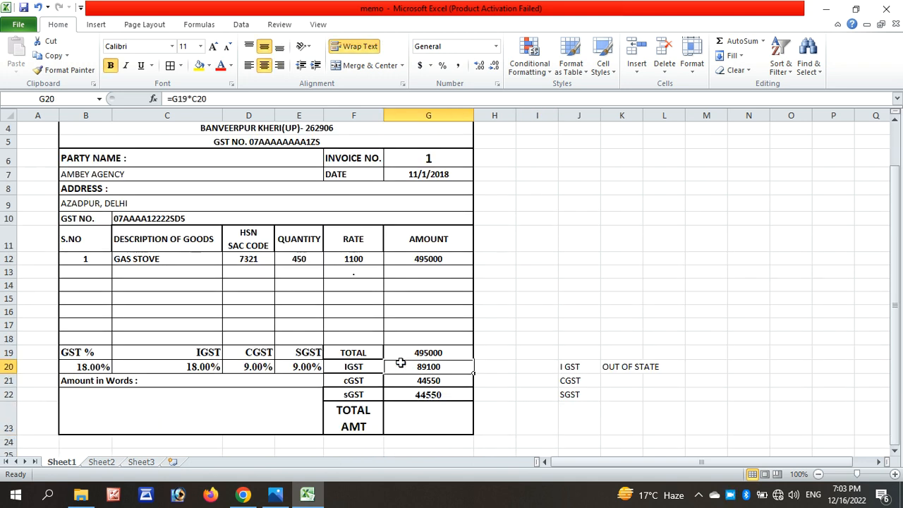
scroll(377, 340, "up", 1)
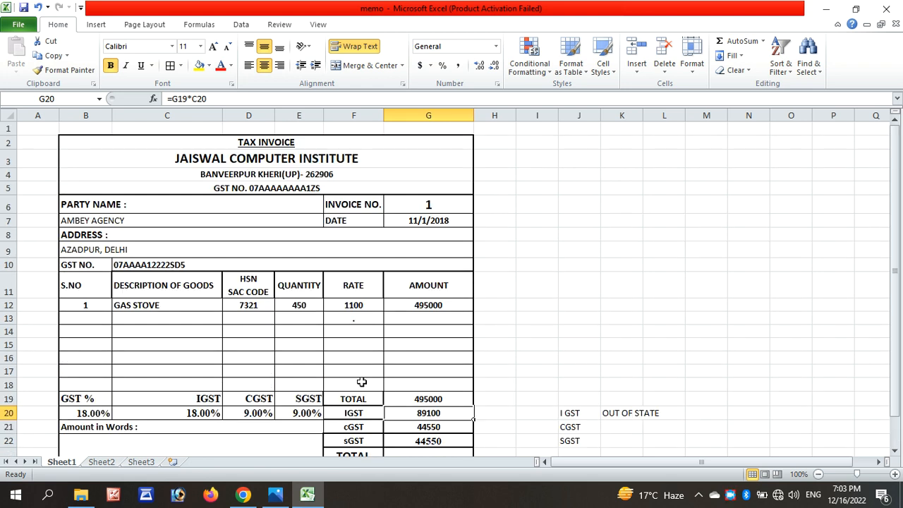
scroll(362, 382, "down", 1)
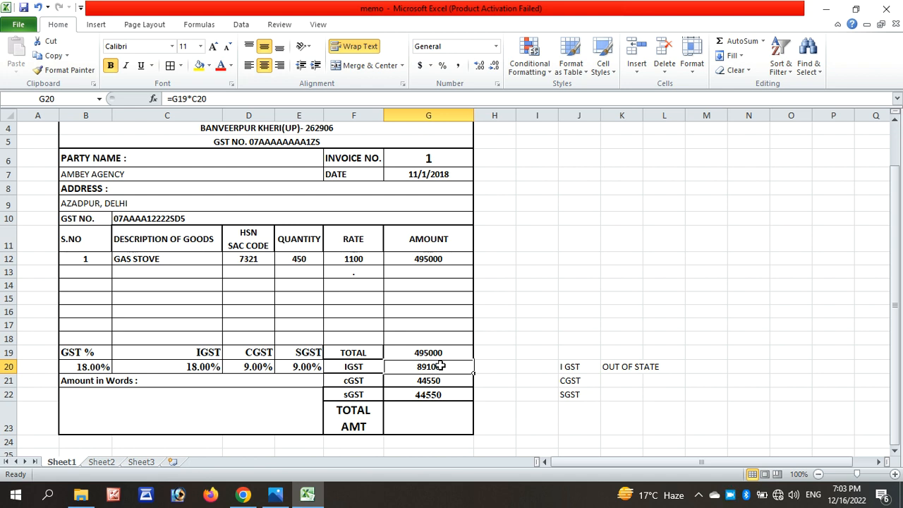
scroll(440, 365, "down", 1)
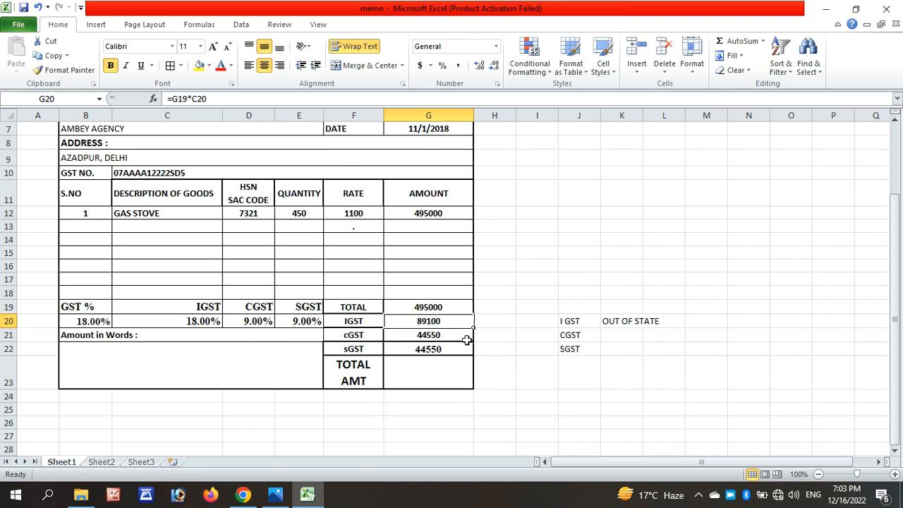
Calculate the invoice's total amount in G23 with =G19+G20+G21+G22.
left_click(437, 366)
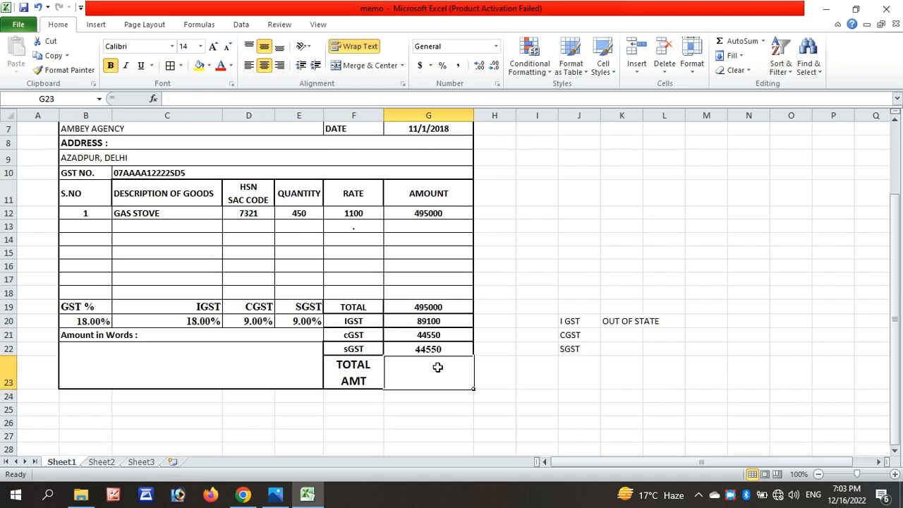
type("=")
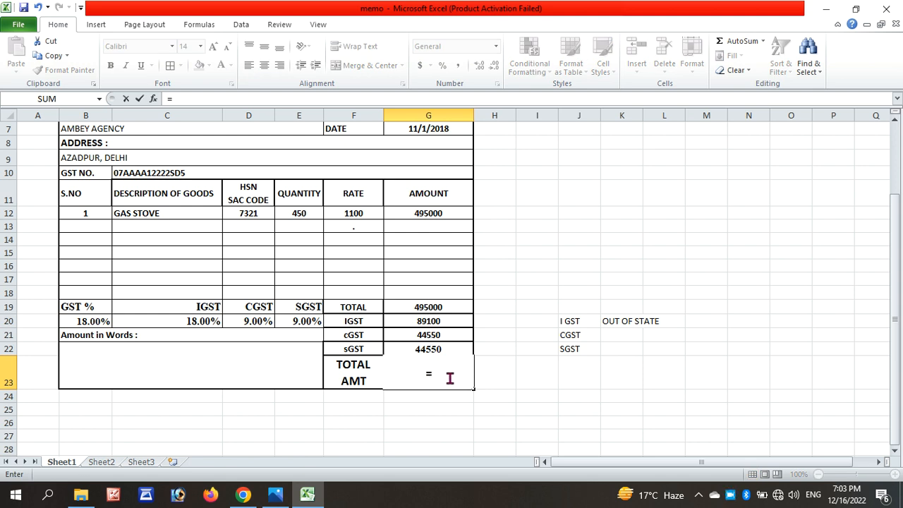
left_click(431, 306)
type("+")
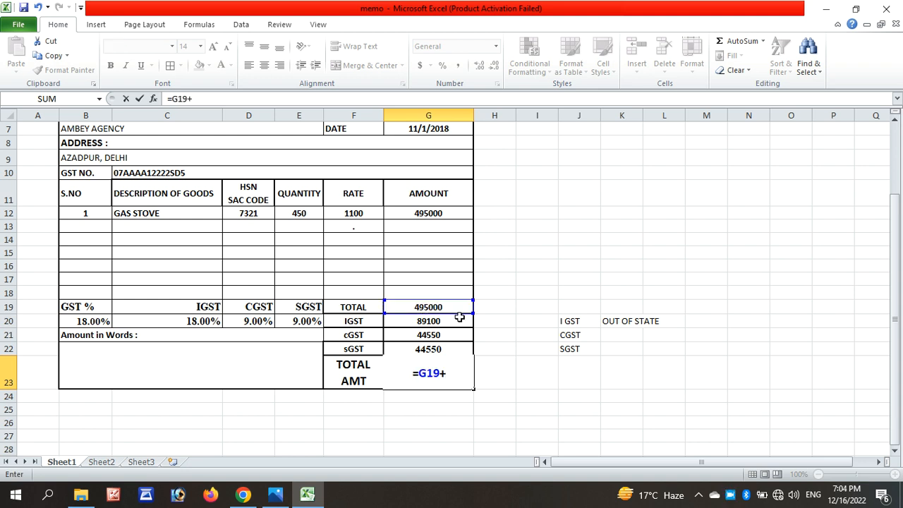
left_click(458, 319)
type("+")
left_click(452, 335)
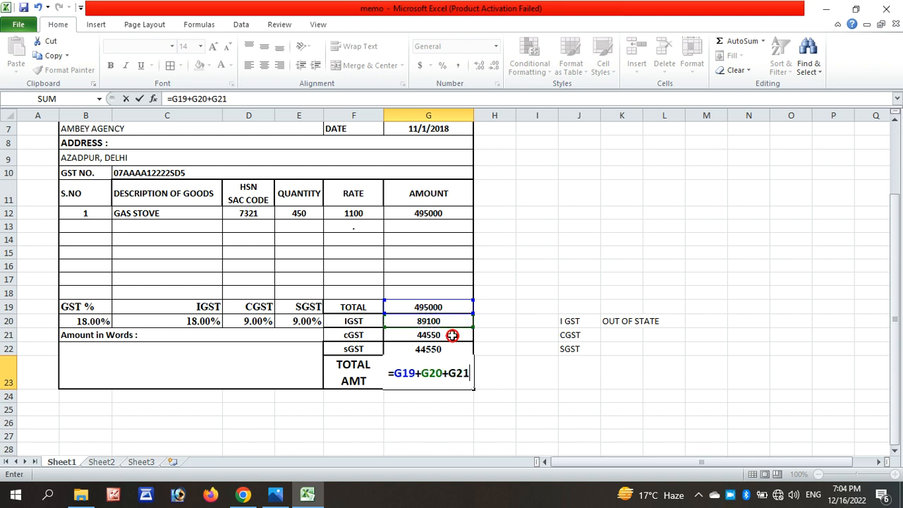
type("+")
left_click(448, 349)
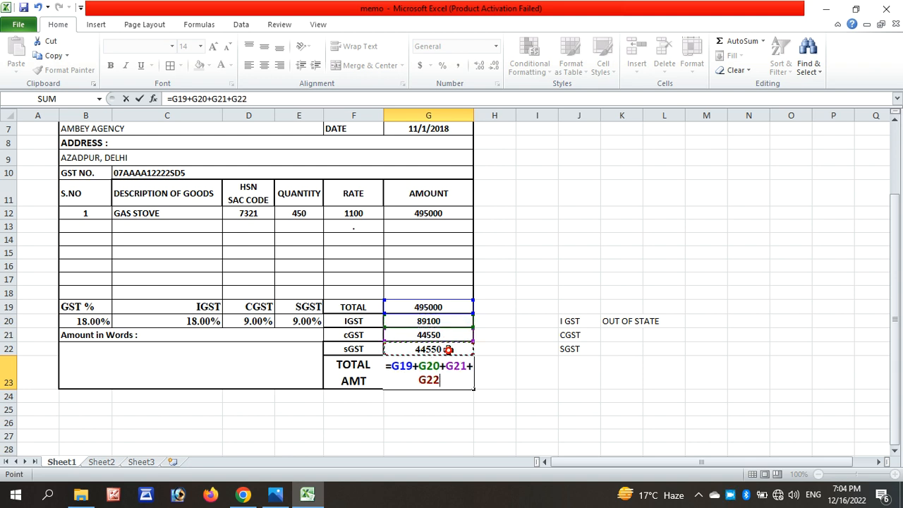
key("Return")
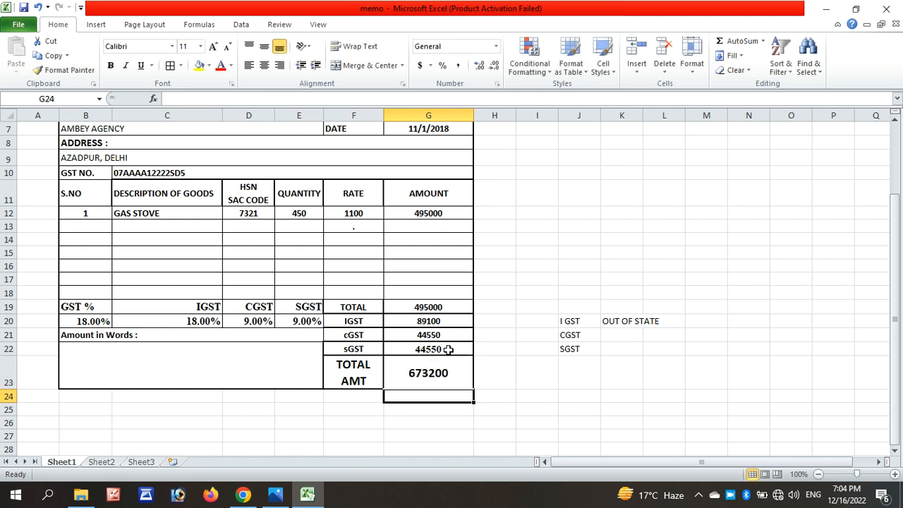
Compare the invoice total in G23 with the GST RATE and TOTAL AMOUNT columns on Sheet2.
left_click(101, 462)
left_click_drag(675, 462, 735, 445)
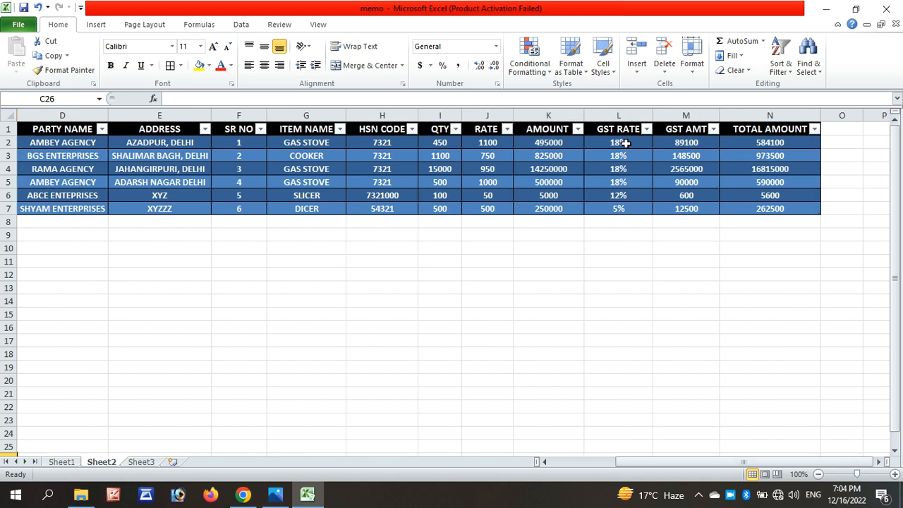
left_click_drag(737, 141, 759, 221)
left_click(625, 299)
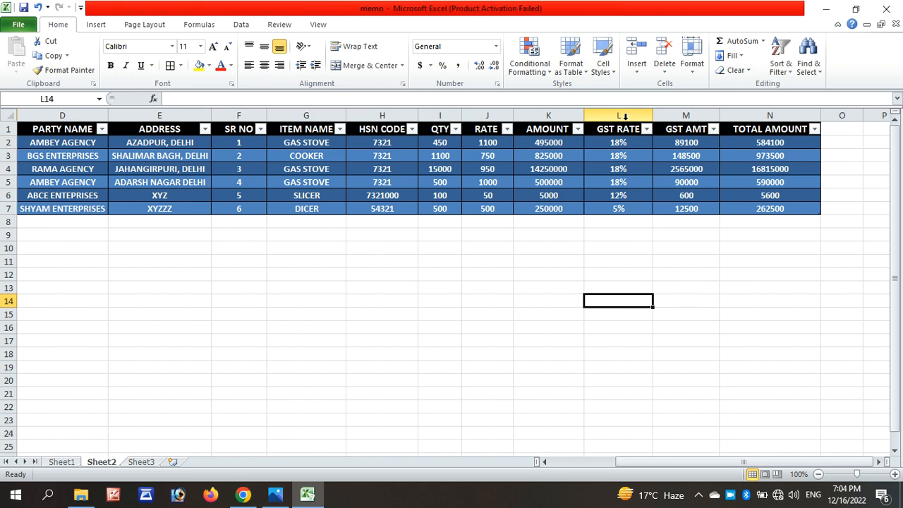
left_click_drag(619, 142, 618, 222)
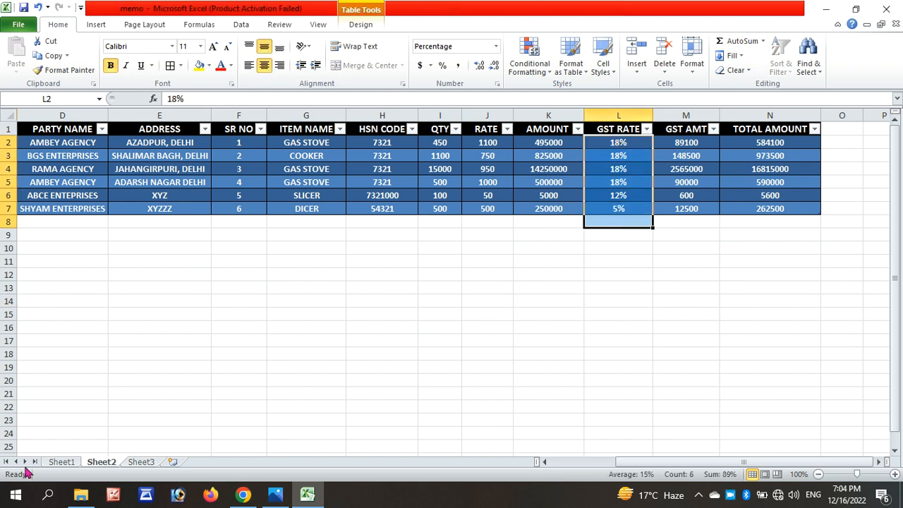
left_click(61, 461)
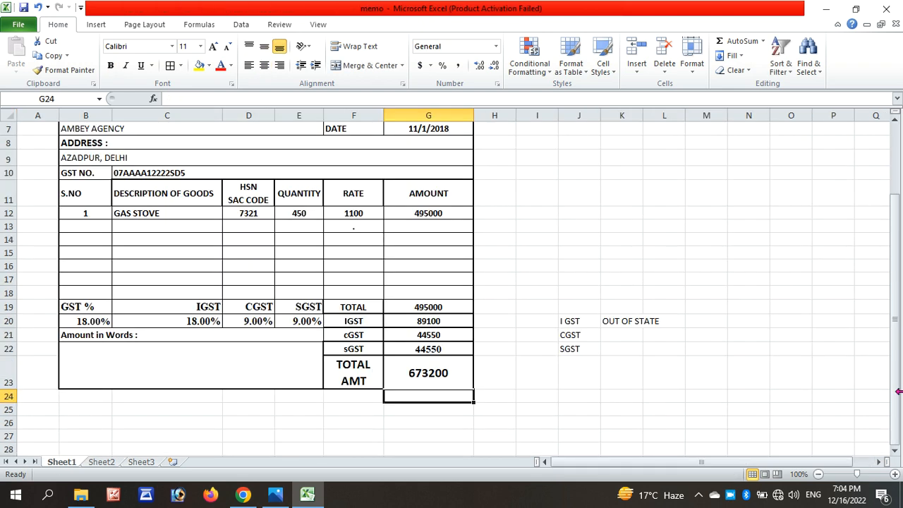
left_click(421, 372)
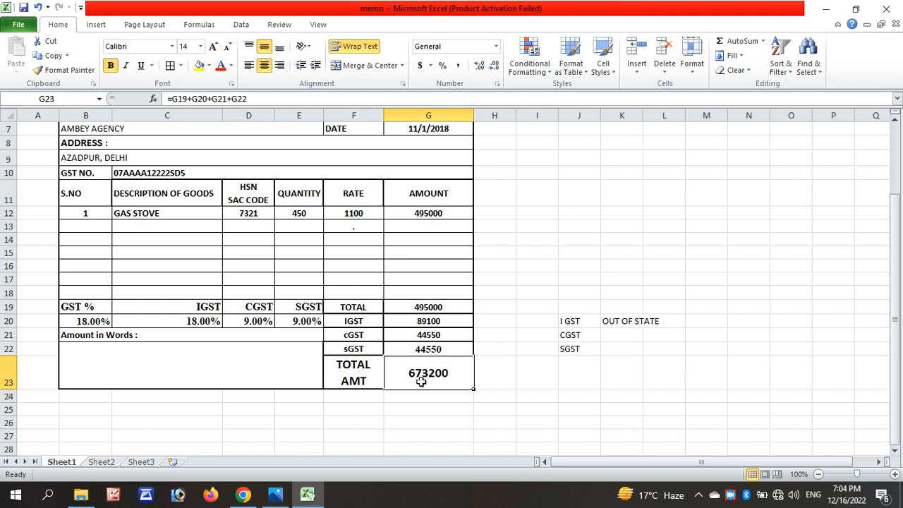
left_click(107, 461)
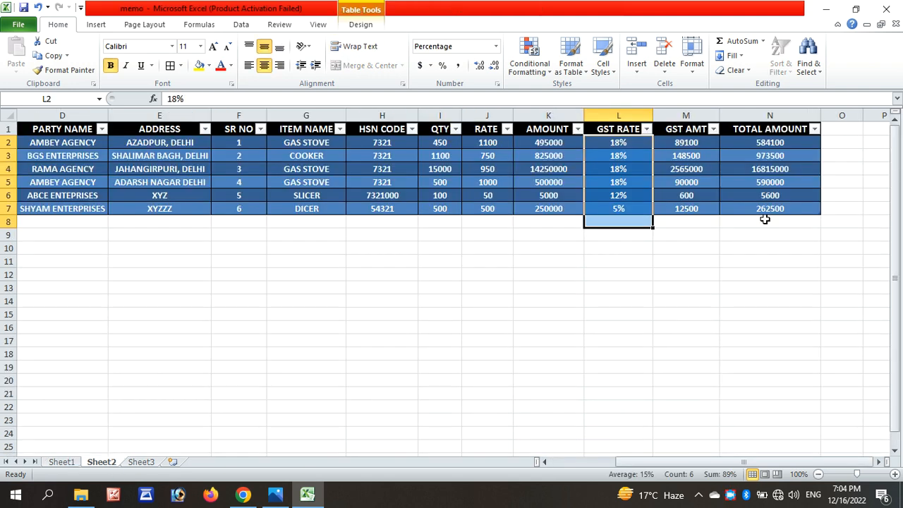
left_click(61, 462)
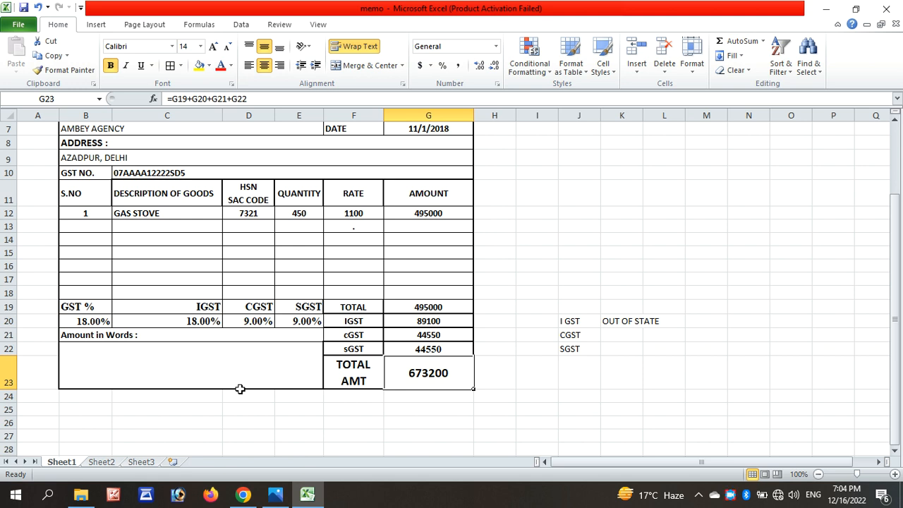
scroll(462, 384, "up", 2)
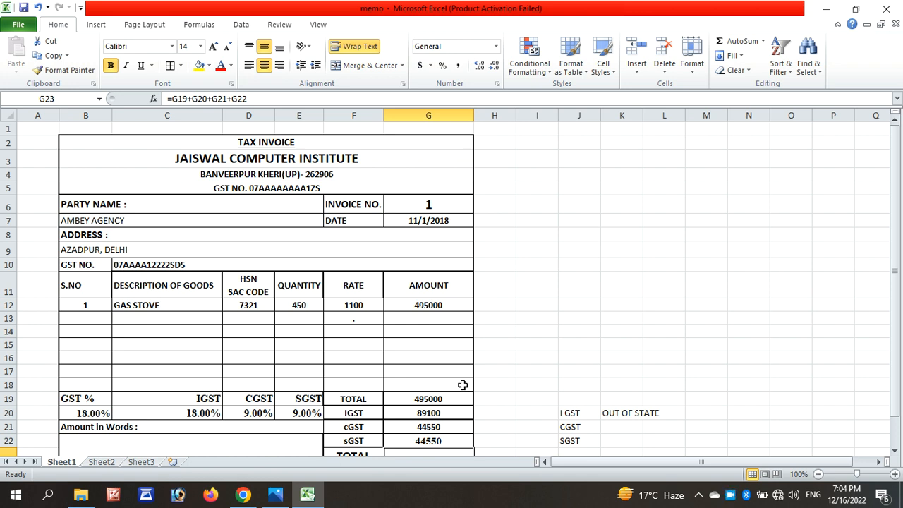
Insert four new columns before the TOTAL AMOUNT column of the Sheet2 table.
scroll(112, 430, "down", 2)
left_click(101, 461)
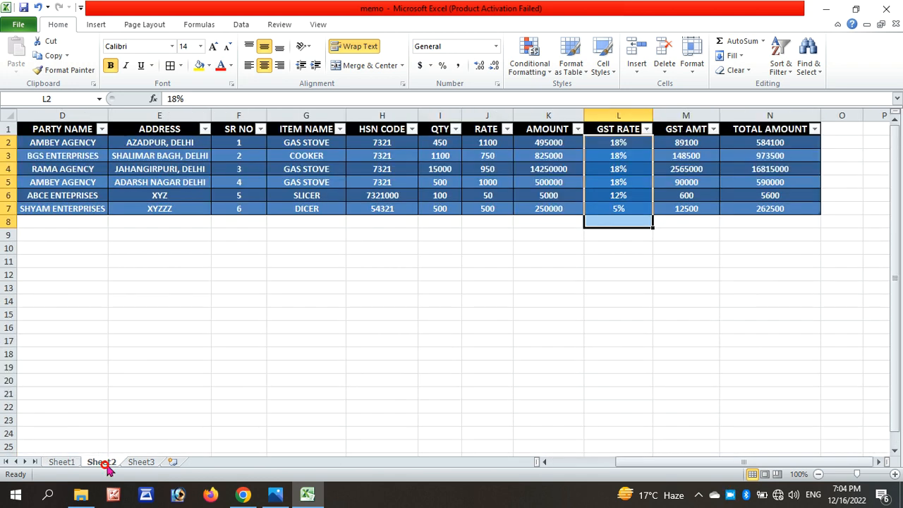
left_click(706, 460)
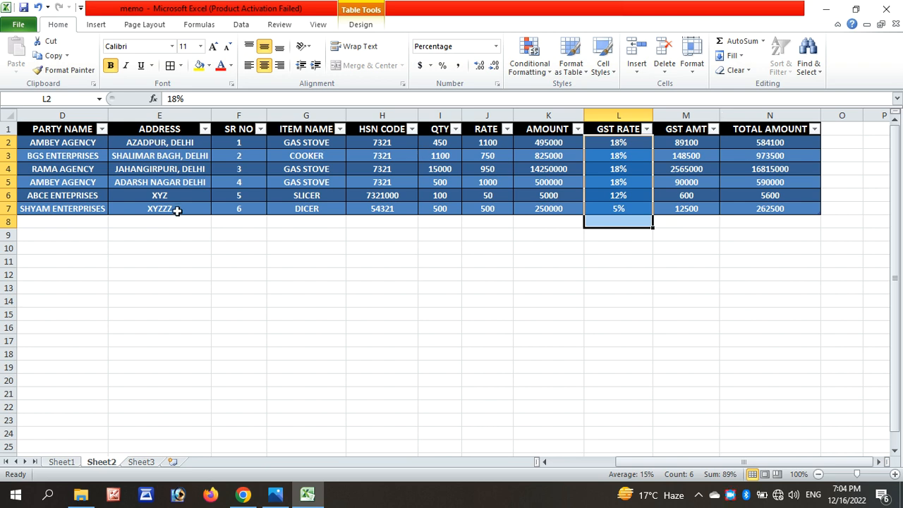
left_click(734, 115)
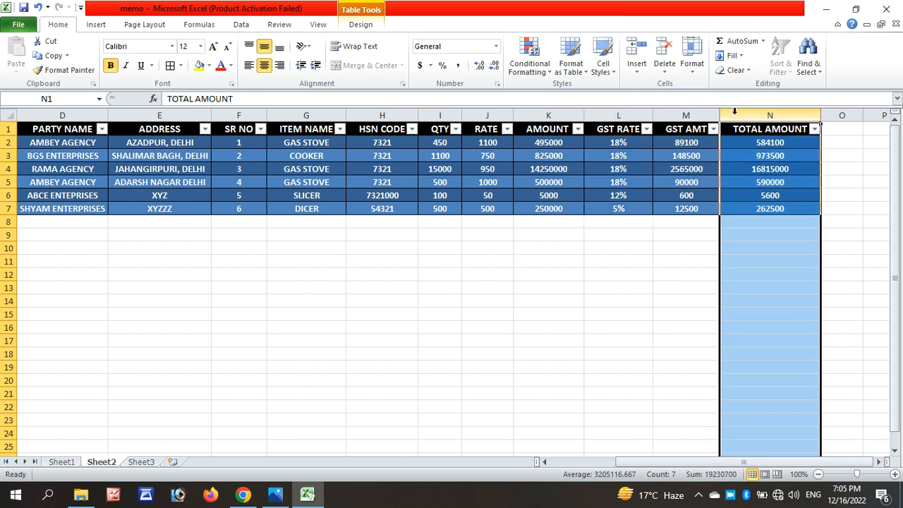
left_click(637, 68)
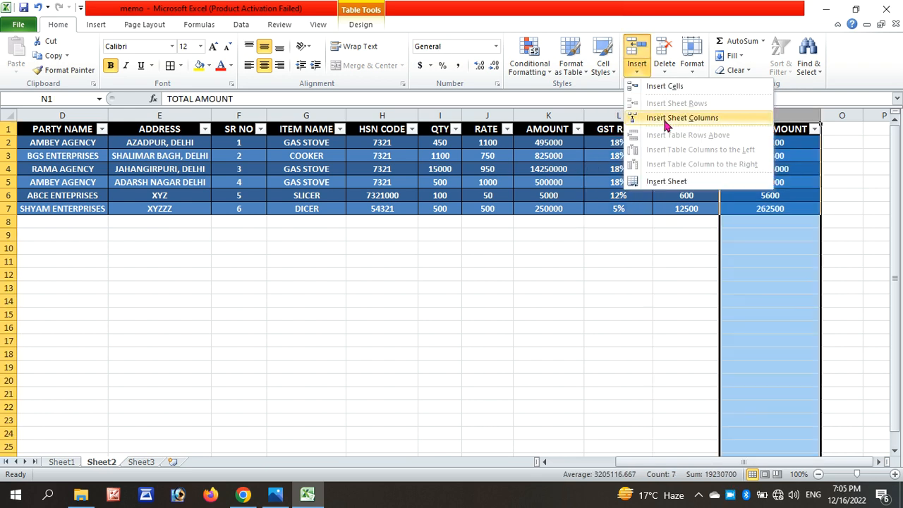
left_click(663, 117)
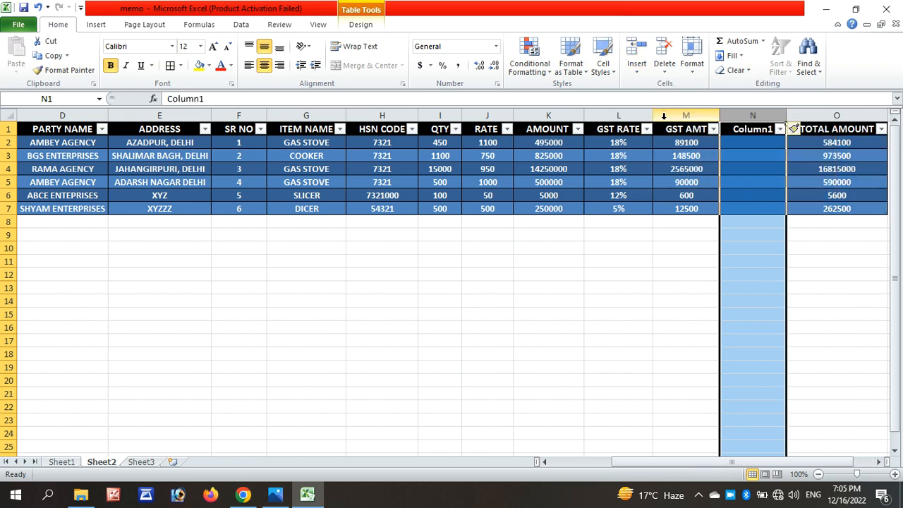
left_click(636, 68)
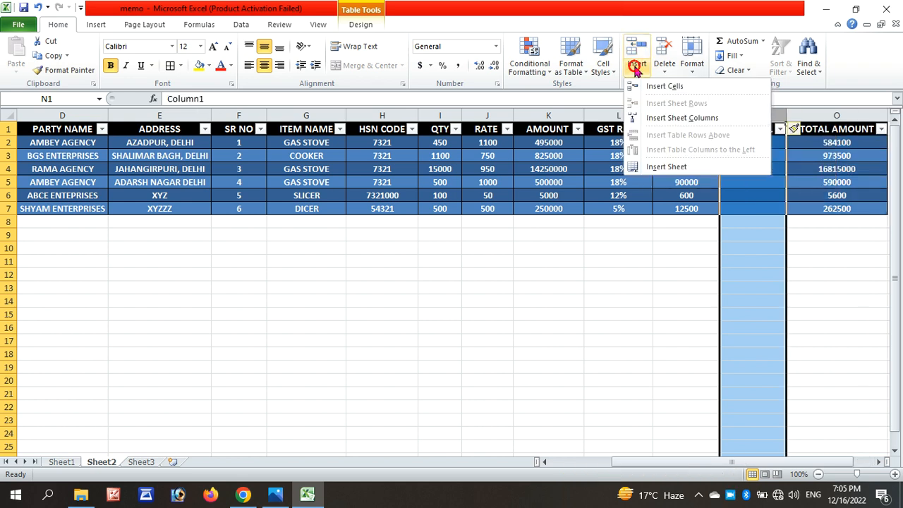
left_click(654, 120)
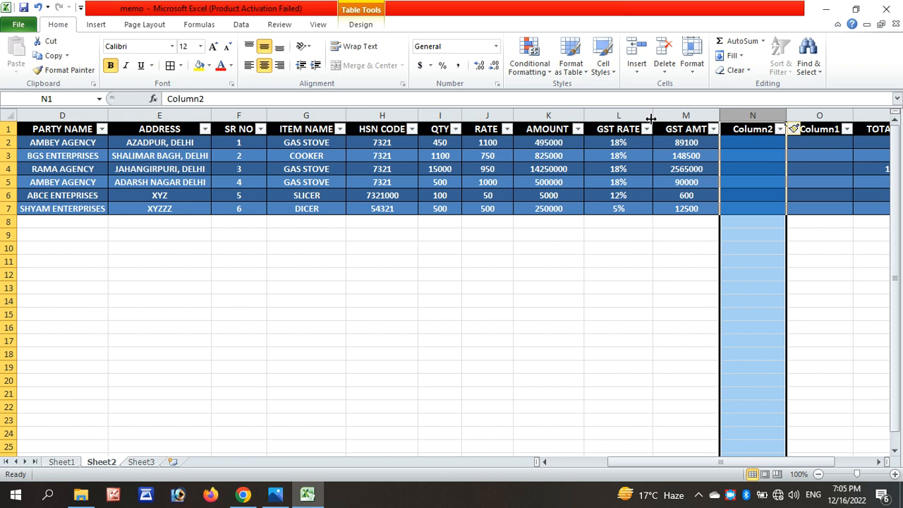
left_click(636, 68)
left_click(652, 118)
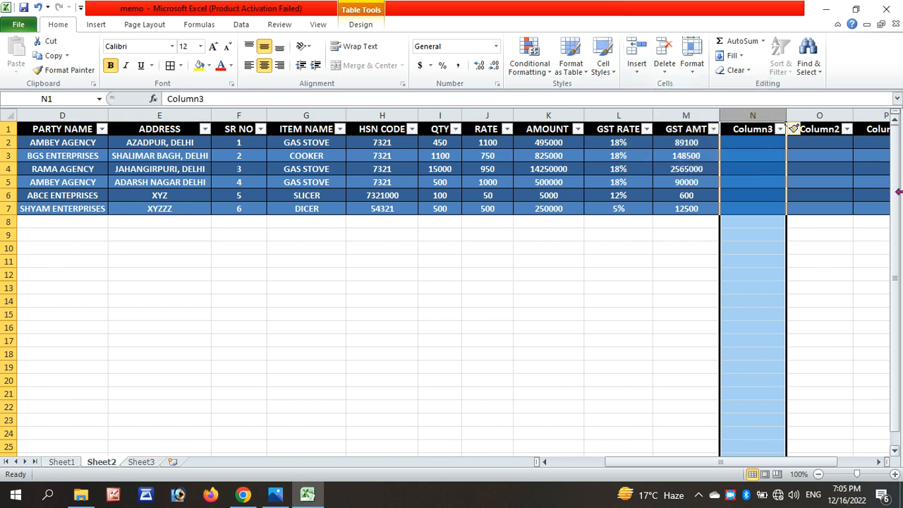
left_click_drag(726, 462, 750, 463)
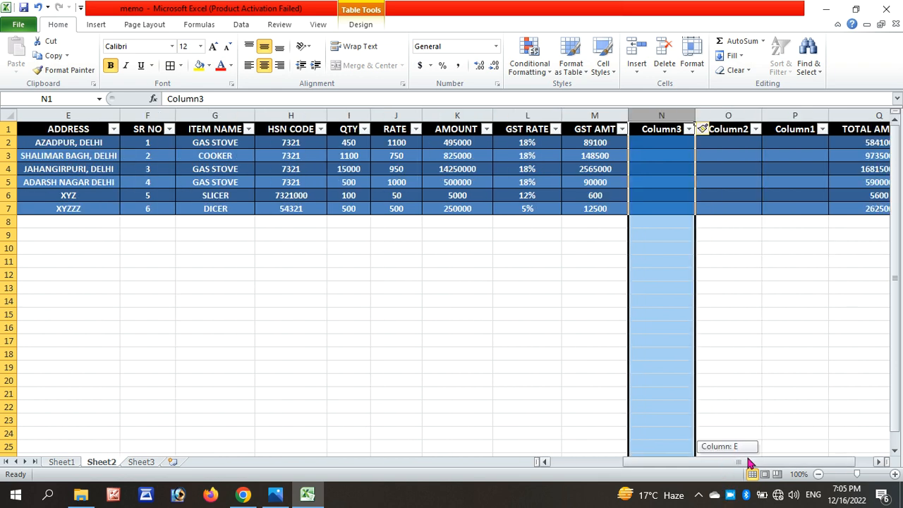
left_click(636, 71)
left_click(670, 115)
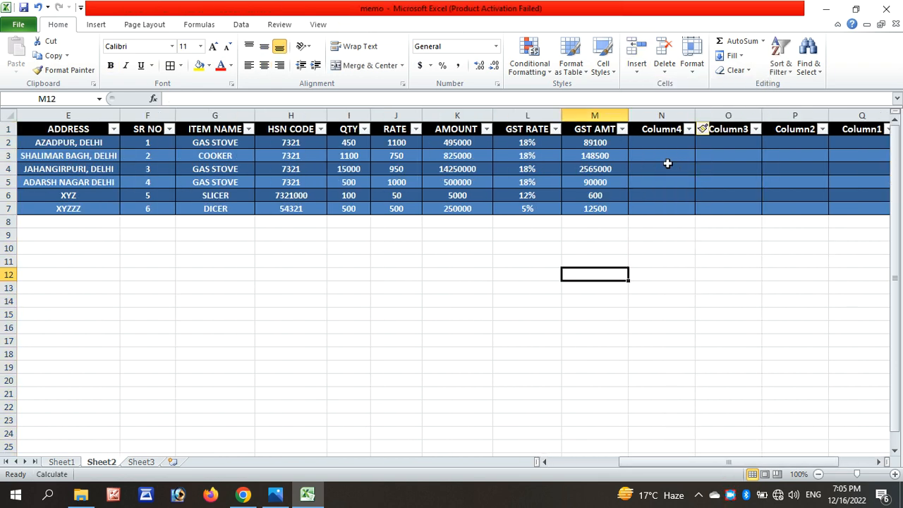
Name the first two inserted columns, N and O, I GST and AMOUNT.
left_click(668, 131)
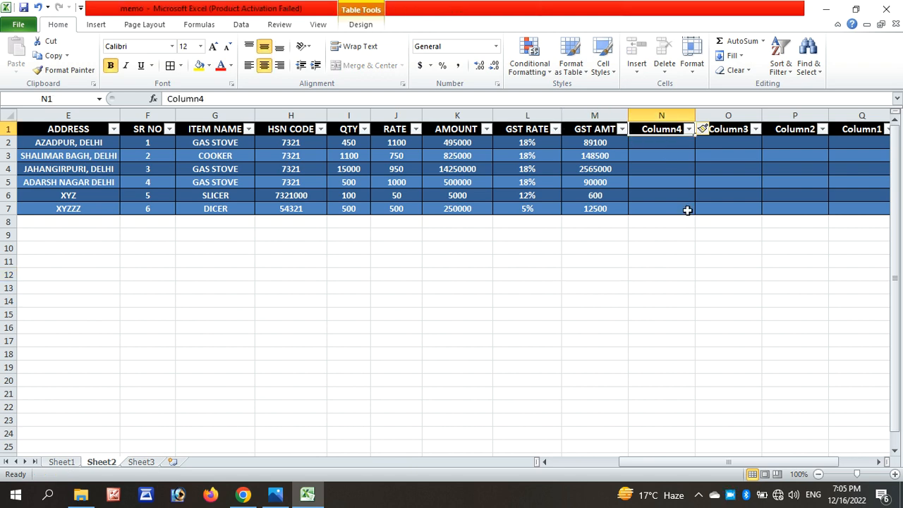
key("BackSpace")
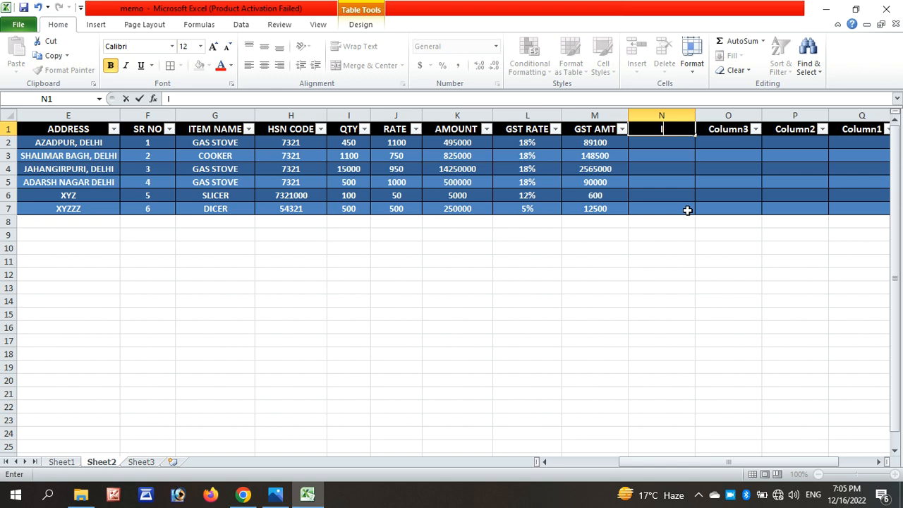
type("I GST")
key("Tab")
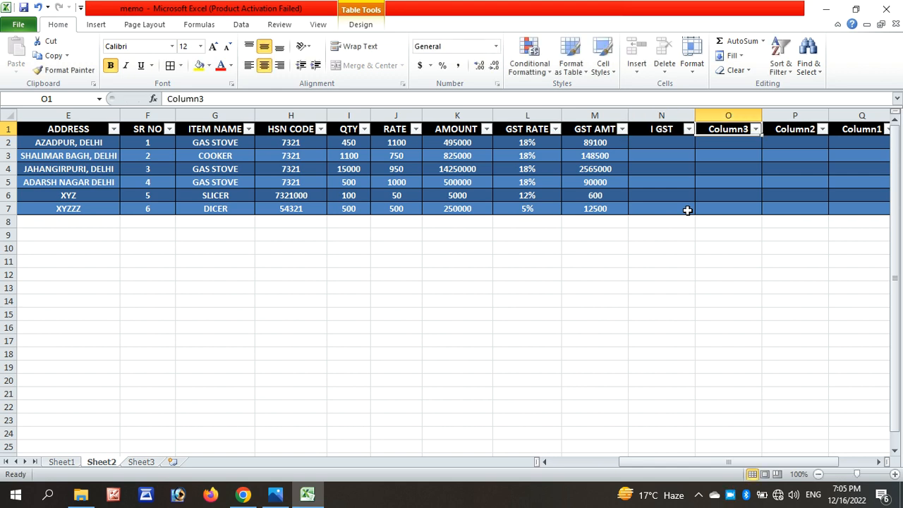
type("AMOUNT")
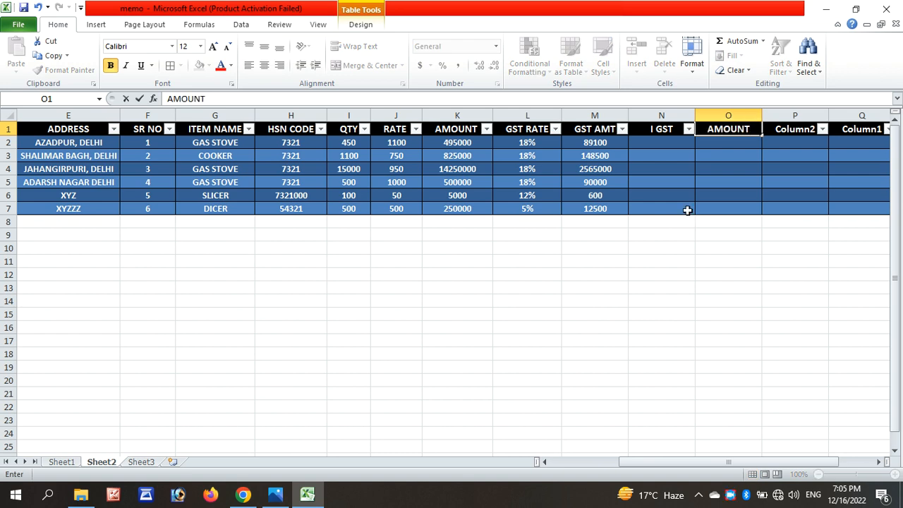
key("Tab")
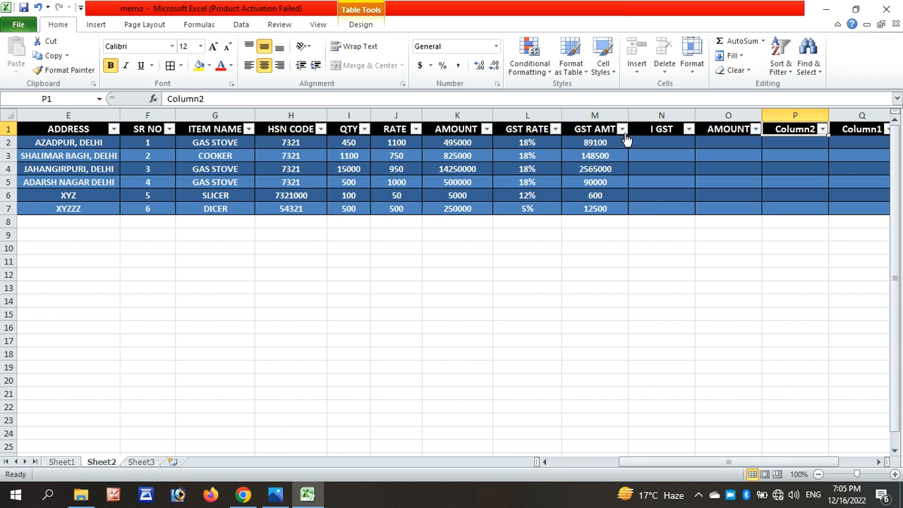
Change the header in N1 to C GST.
double_click(652, 129)
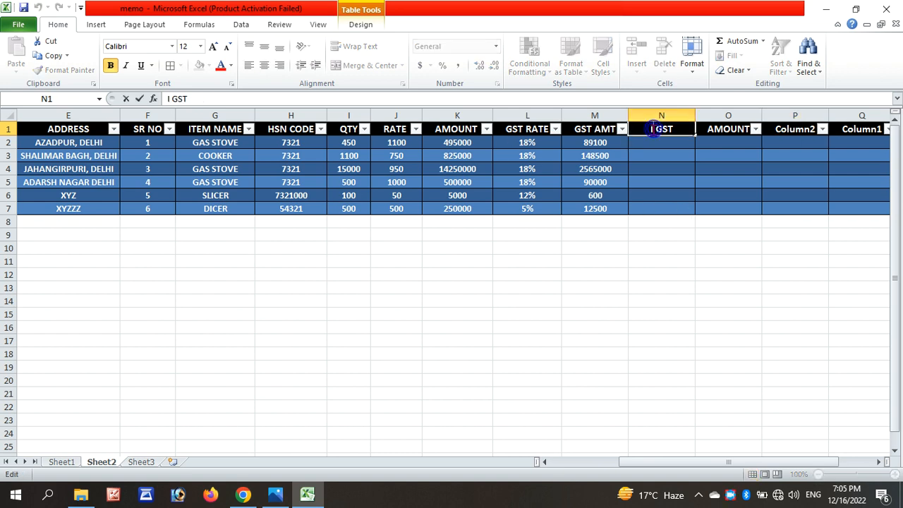
key("BackSpace")
key("Delete")
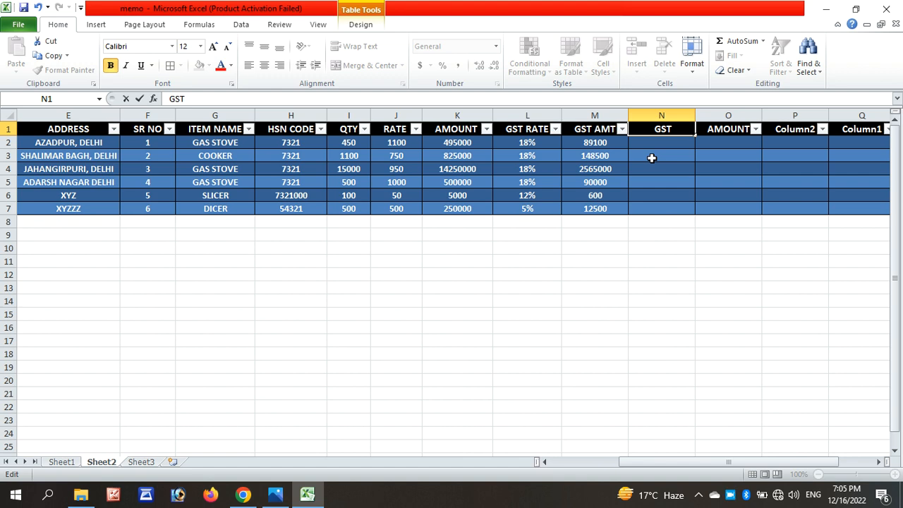
type("C")
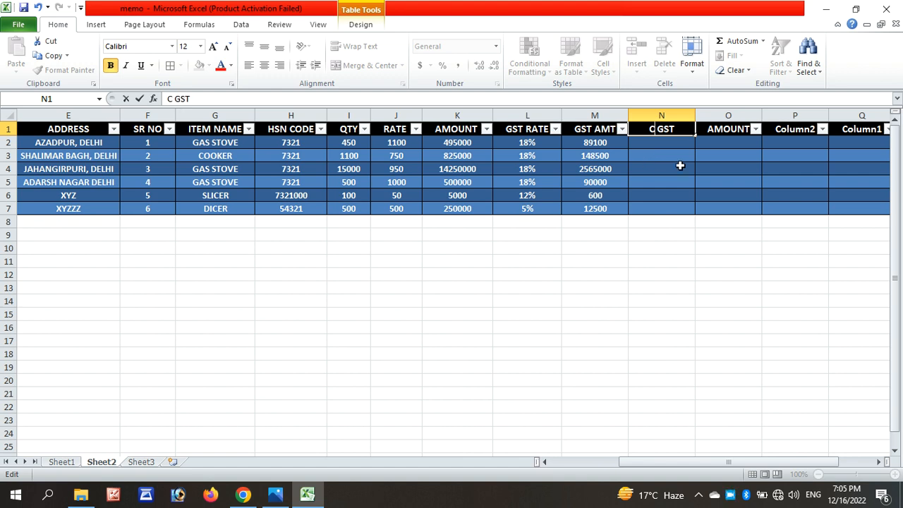
Name the remaining inserted columns by entering S GST in P1 and AMOUNT2 in Q1.
left_click(788, 129)
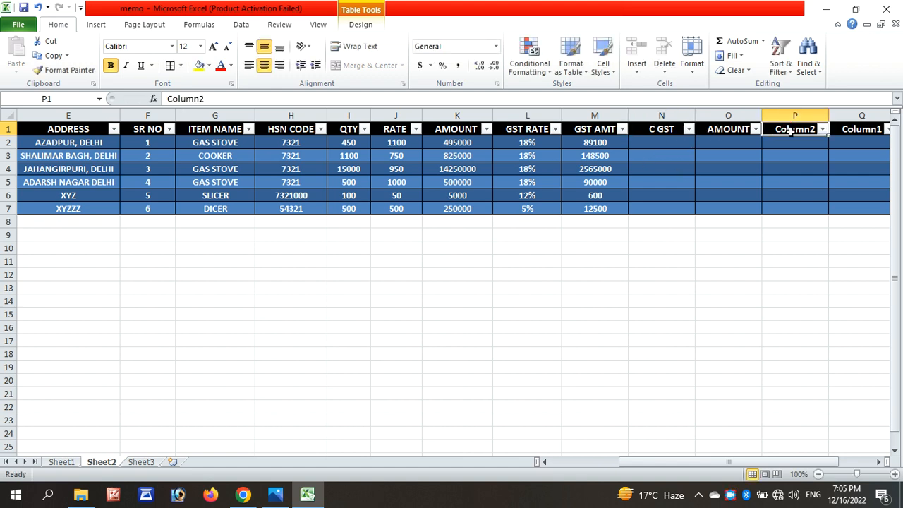
type("S GST")
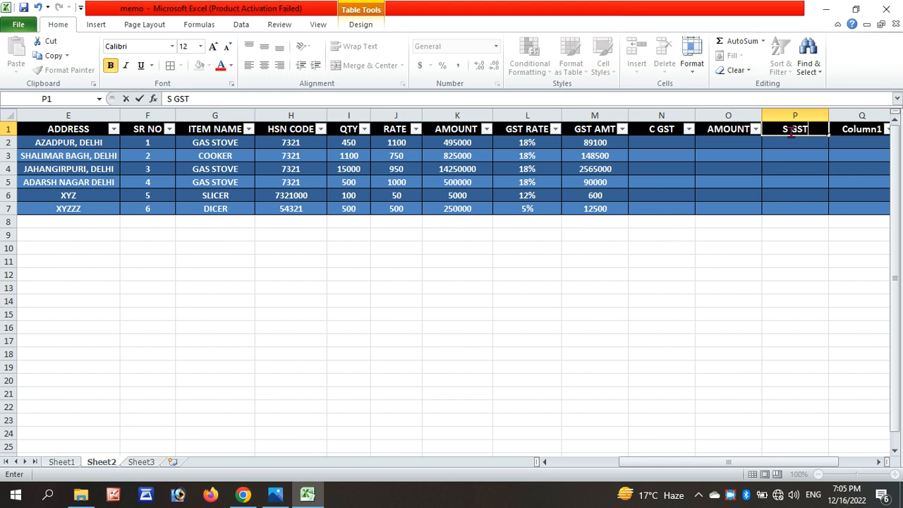
left_click(843, 130)
type("A")
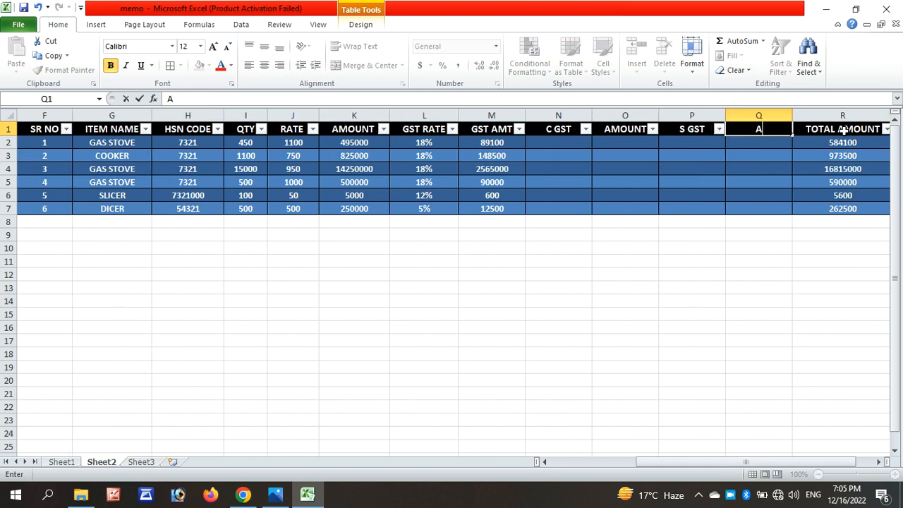
type("MOUNT")
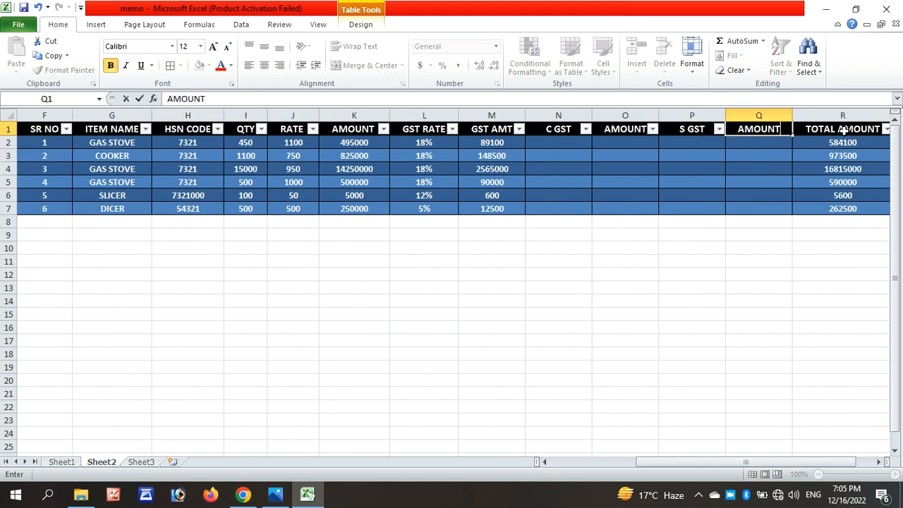
type("2")
key("Return")
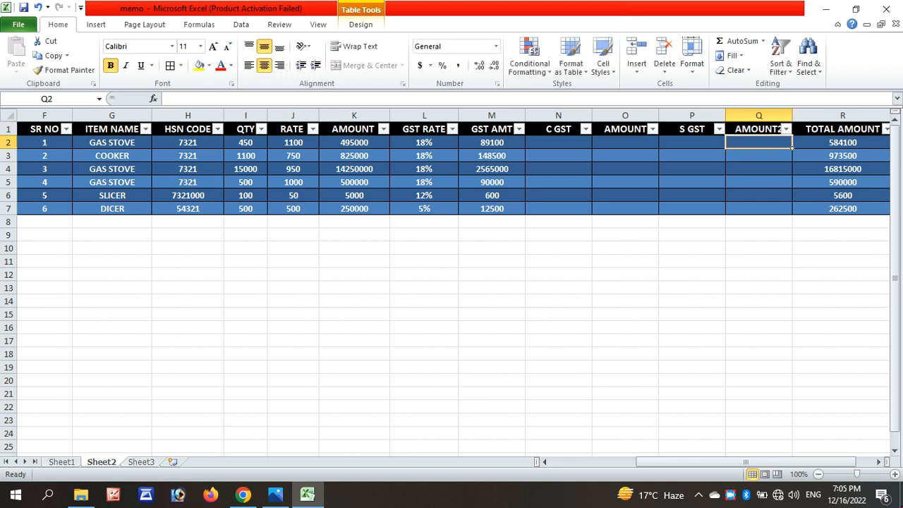
Check the tax rows on Sheet1, and fill Sheet2's C GST column with =[@[GST RATE]]*2, entering 3 in N3.
left_click(59, 463)
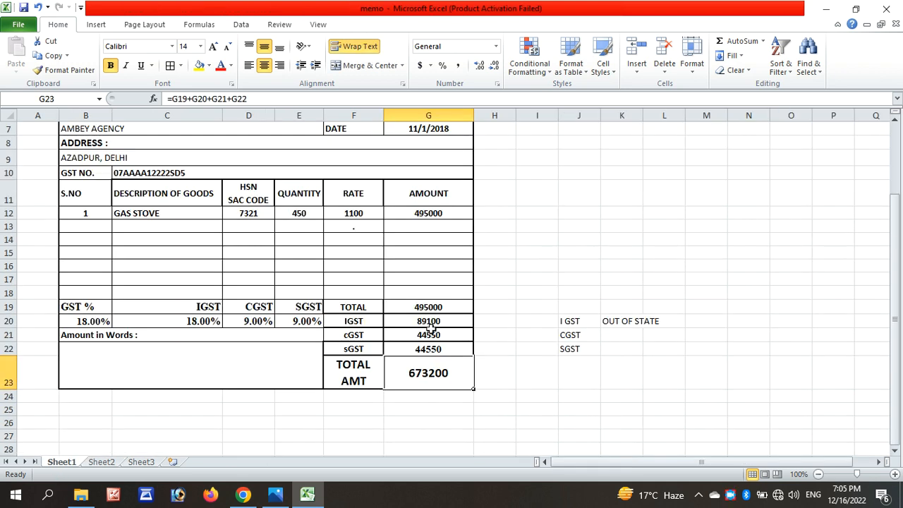
left_click(100, 463)
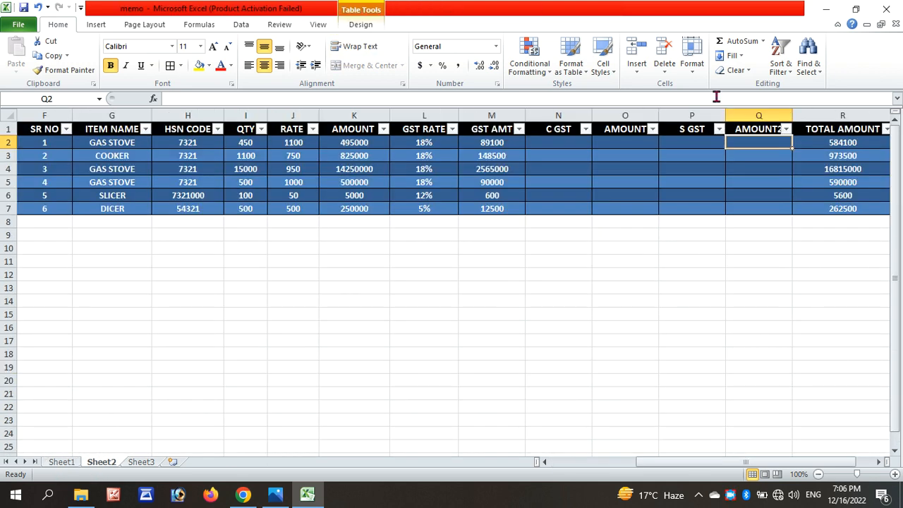
left_click(547, 142)
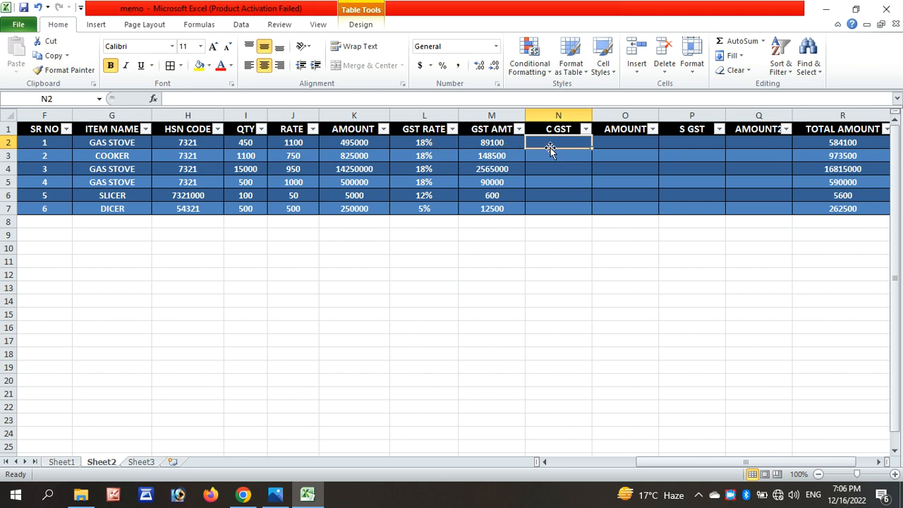
type("=")
left_click(428, 141)
type("*2")
key("Return")
type("3")
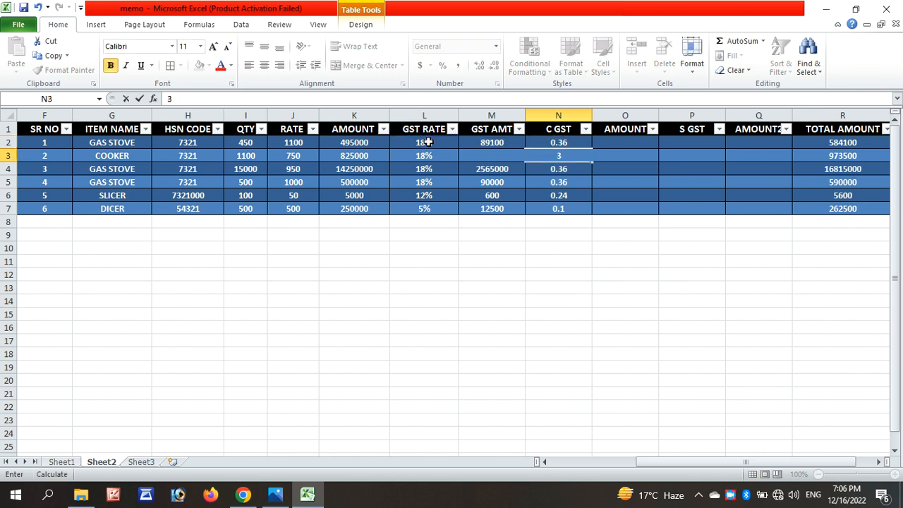
Clear the GST RATE formula from cell N2 of the C GST column.
double_click(556, 141)
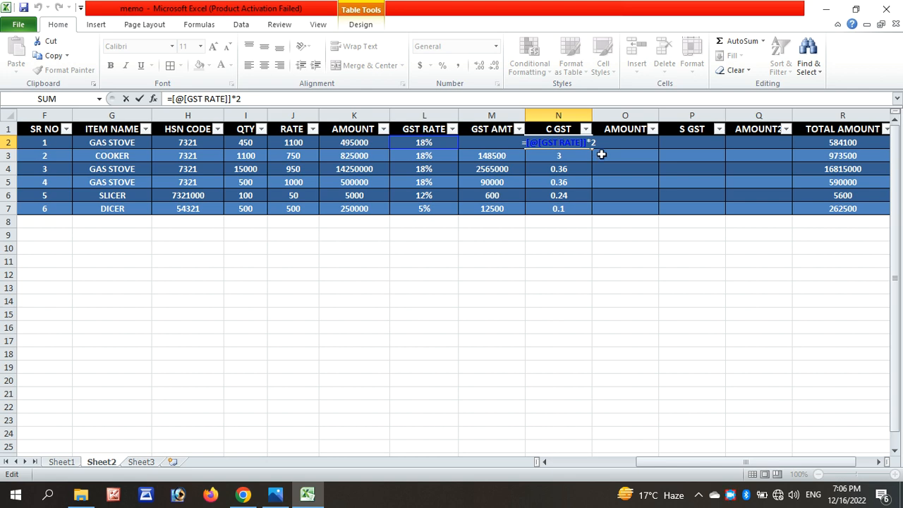
left_click(601, 155)
left_click(555, 140)
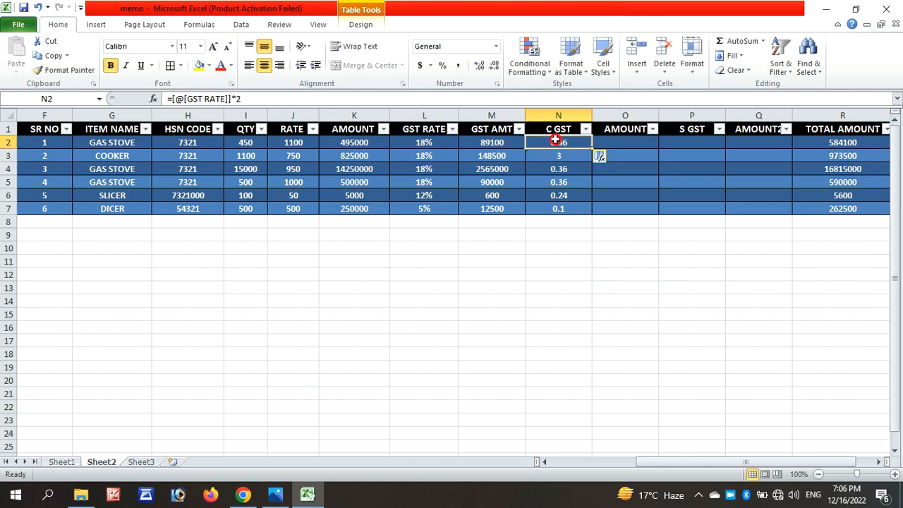
left_click_drag(265, 103, 151, 95)
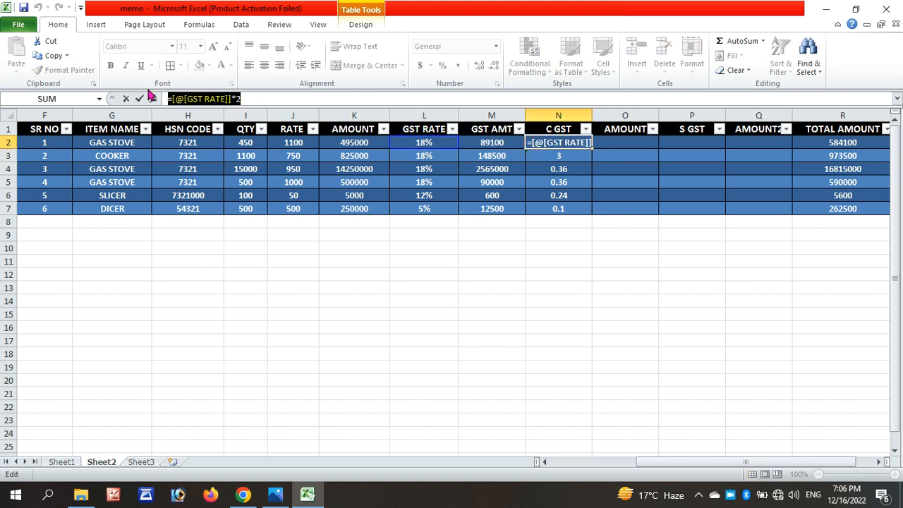
key("BackSpace")
left_click(492, 313)
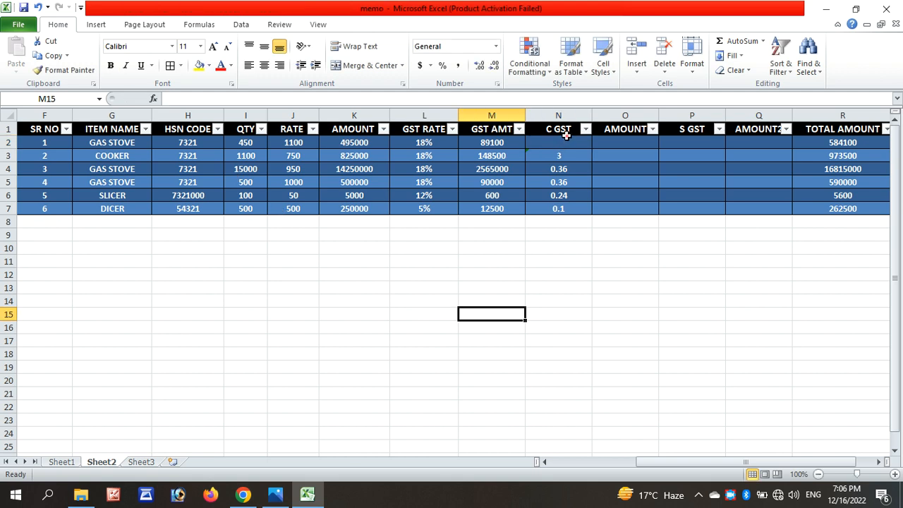
left_click(566, 142)
left_click(566, 354)
Enter the formula =18%/2 in N2 of the C GST column.
left_click(561, 143)
type("=")
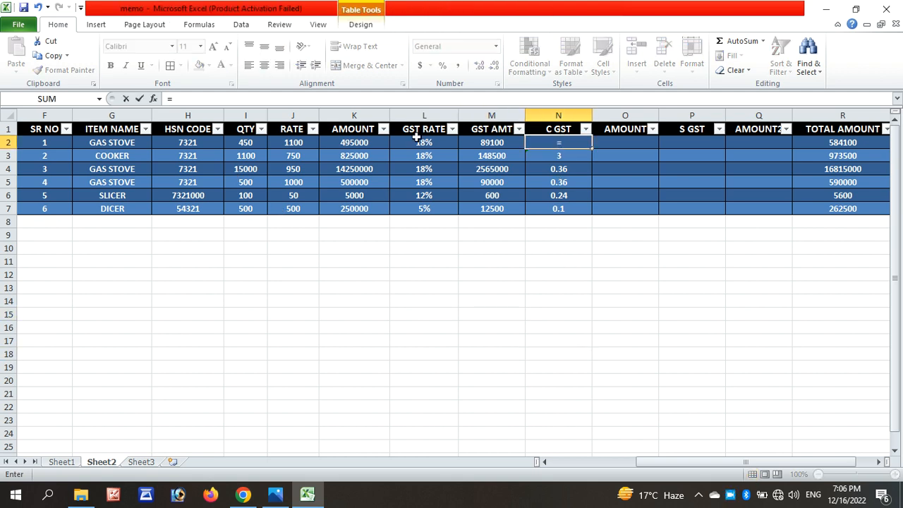
left_click(416, 139)
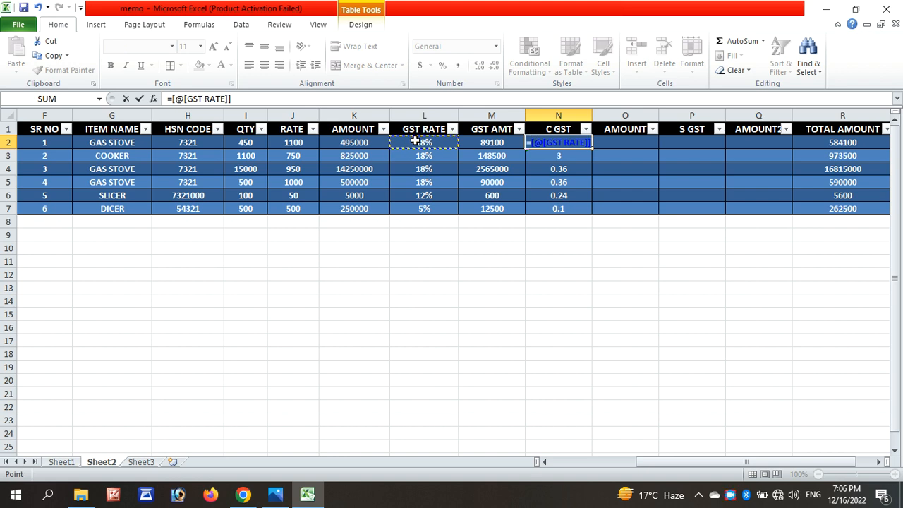
key("BackSpace")
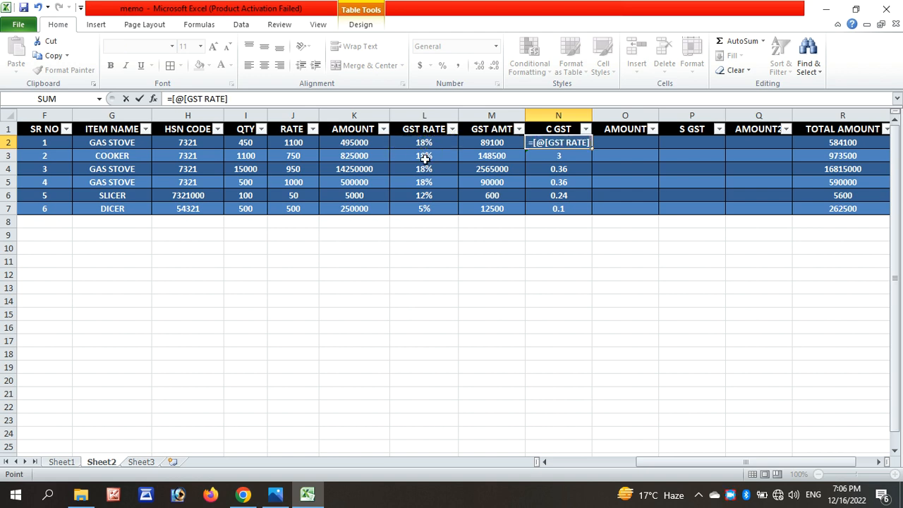
key("BackSpace")
key("BackSpace")
key("BackSpace")
key("BackSpace")
key("BackSpace")
key("BackSpace")
key("BackSpace")
key("BackSpace")
key("BackSpace")
key("BackSpace")
key("BackSpace")
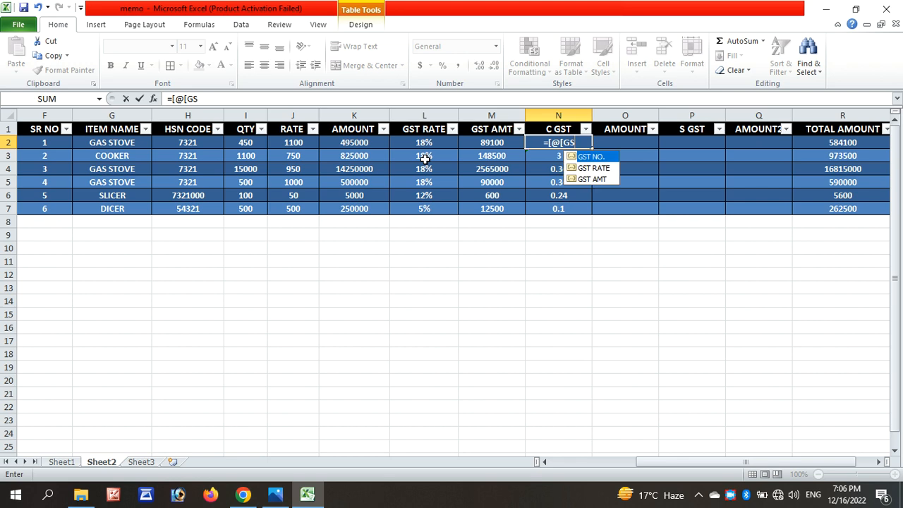
key("BackSpace")
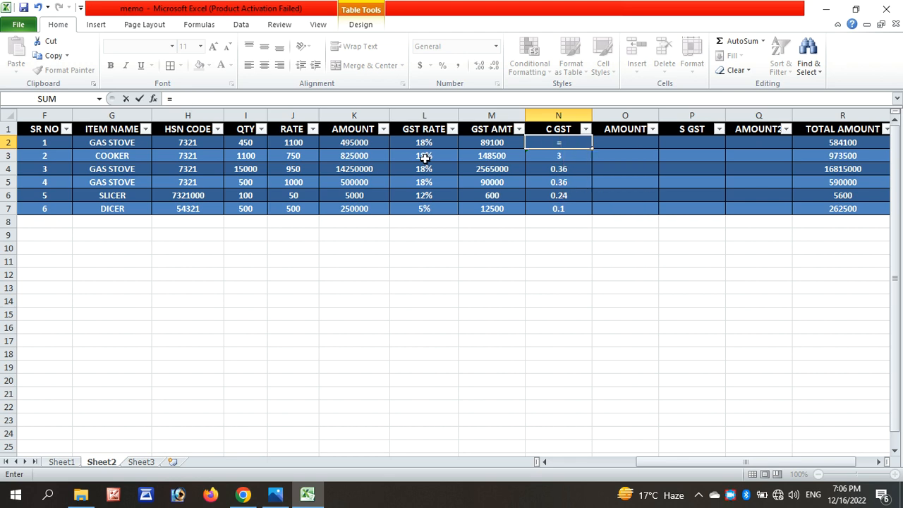
type("18/")
key("BackSpace")
type("%/2")
key("Return")
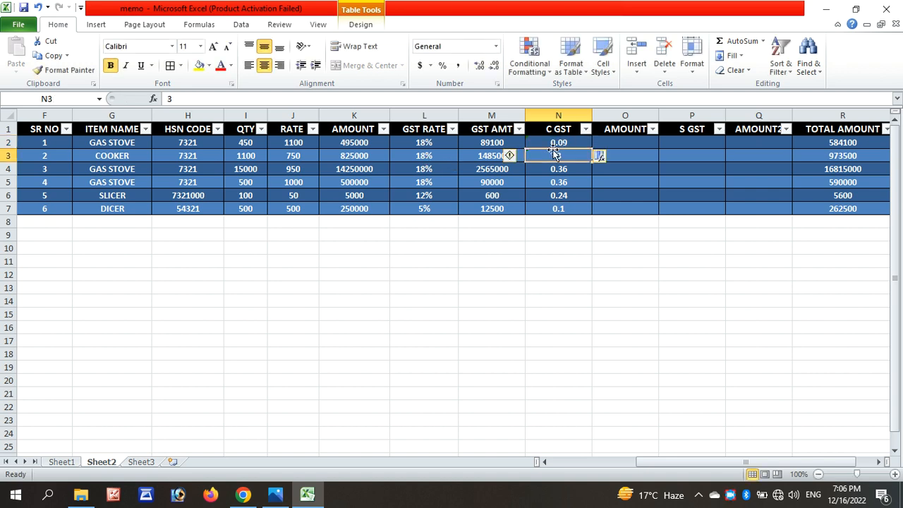
Change the formula in N2 to =18/2 and fill it down the C GST column through N7.
left_click(555, 143)
double_click(564, 143)
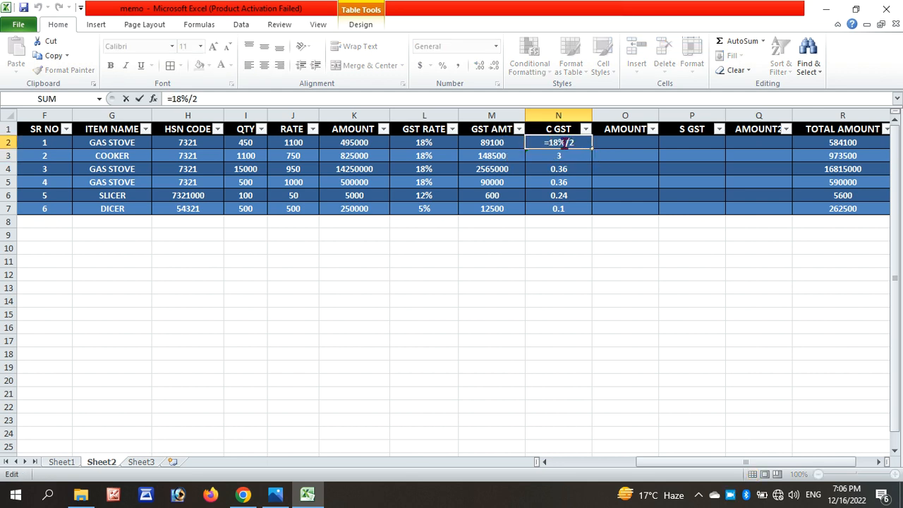
key("BackSpace")
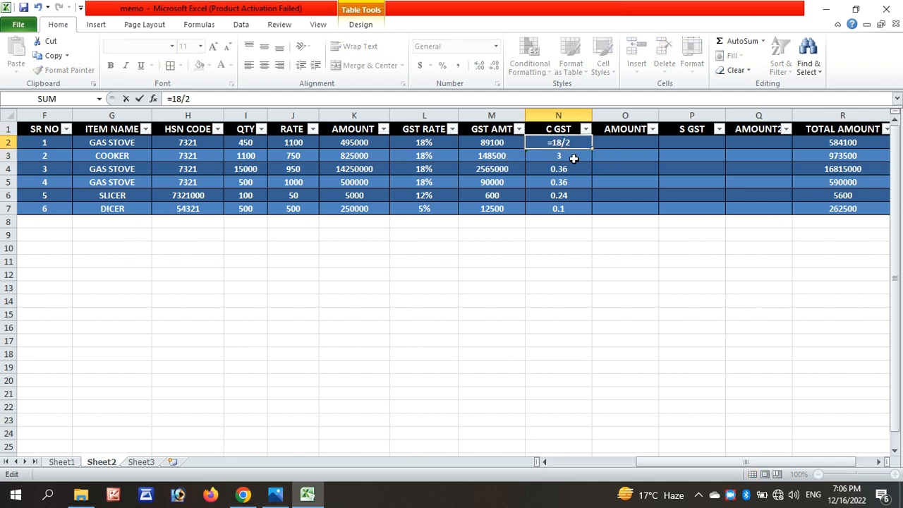
key("Return")
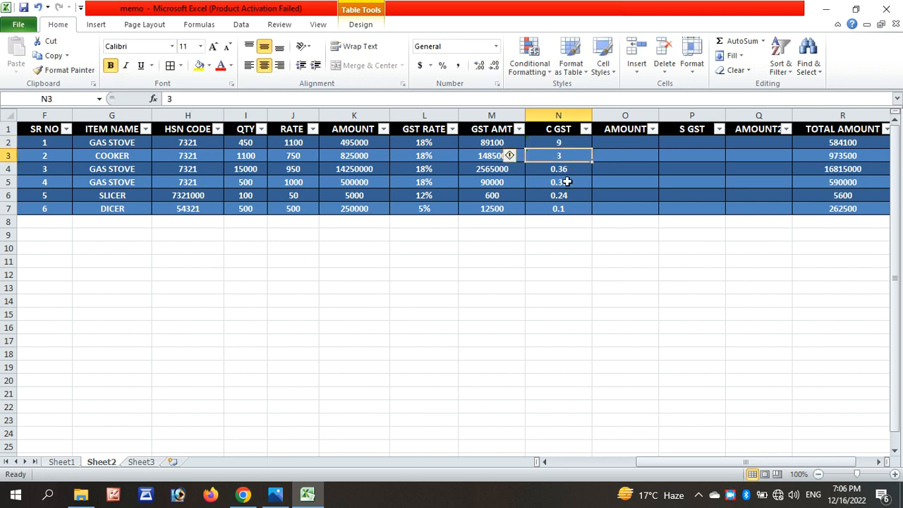
left_click(570, 144)
left_click_drag(591, 148, 594, 210)
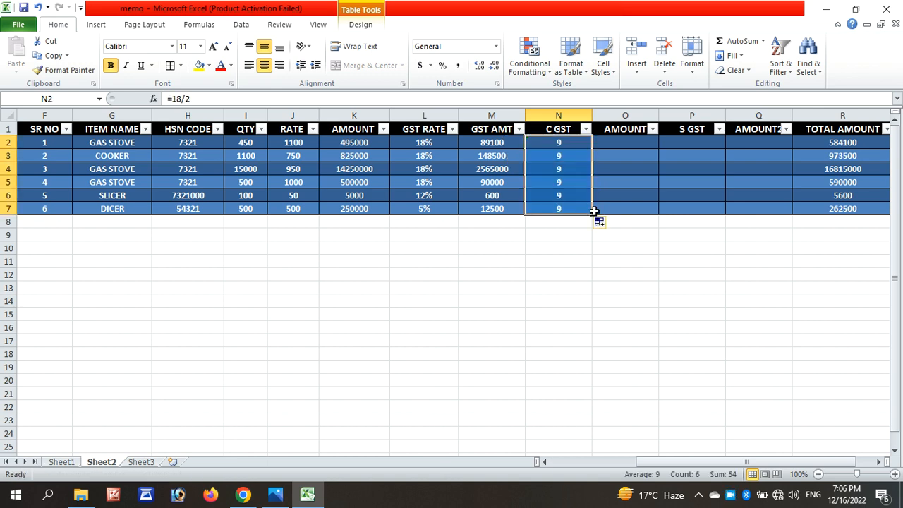
left_click(557, 168)
left_click(561, 153)
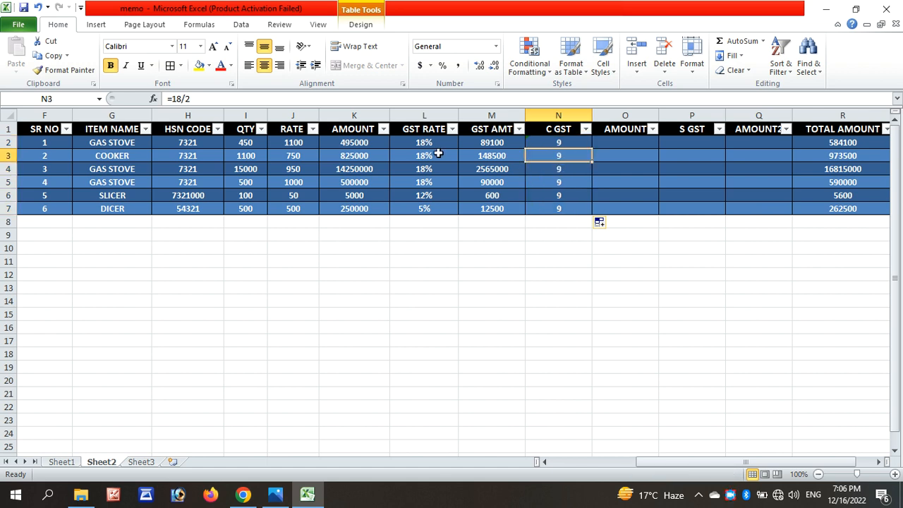
Clear the GST RATE values in L2:L7 and enter 18% in each cell from L2 to L5.
left_click_drag(431, 143, 433, 213)
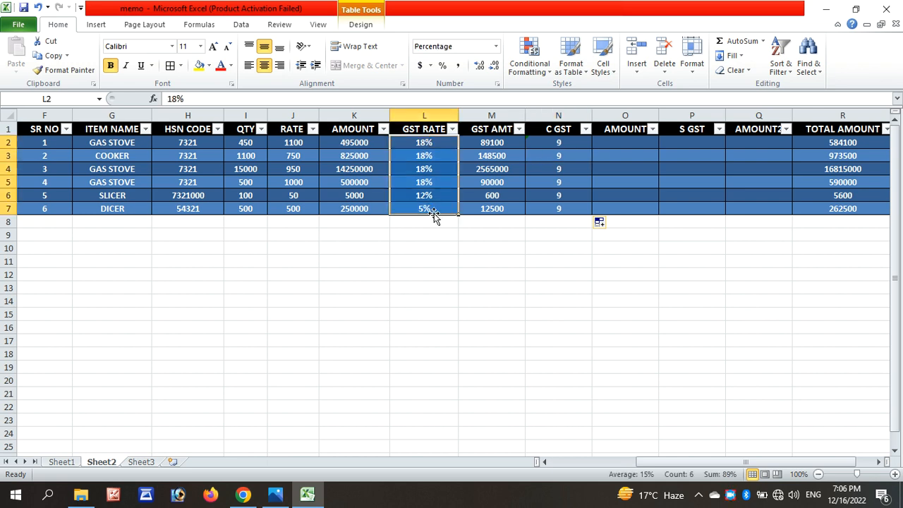
key("Delete")
left_click(414, 145)
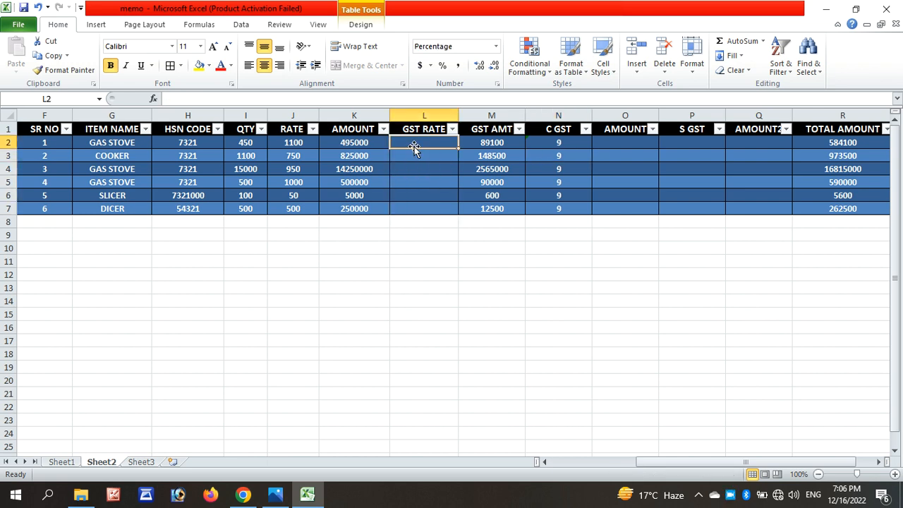
type("18")
key("Return")
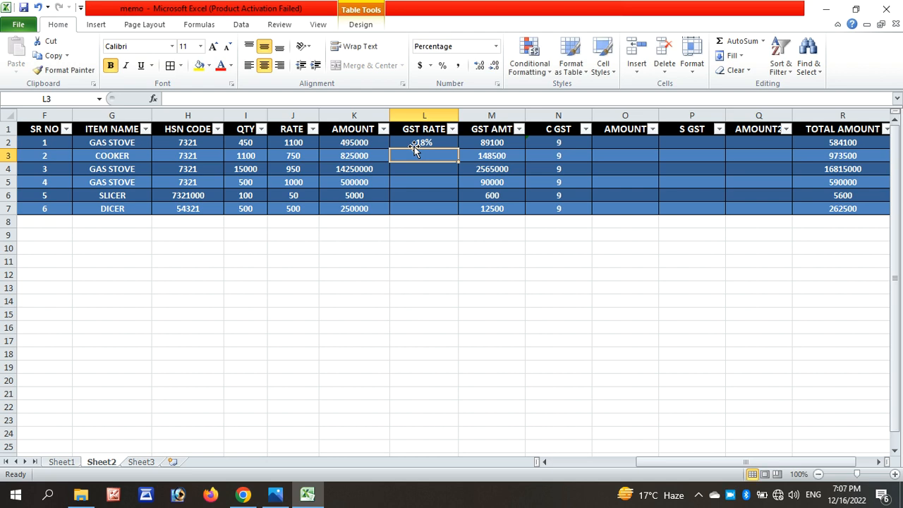
type("18")
key("Return")
type("18")
key("Return")
type("183")
key("BackSpace")
key("Return")
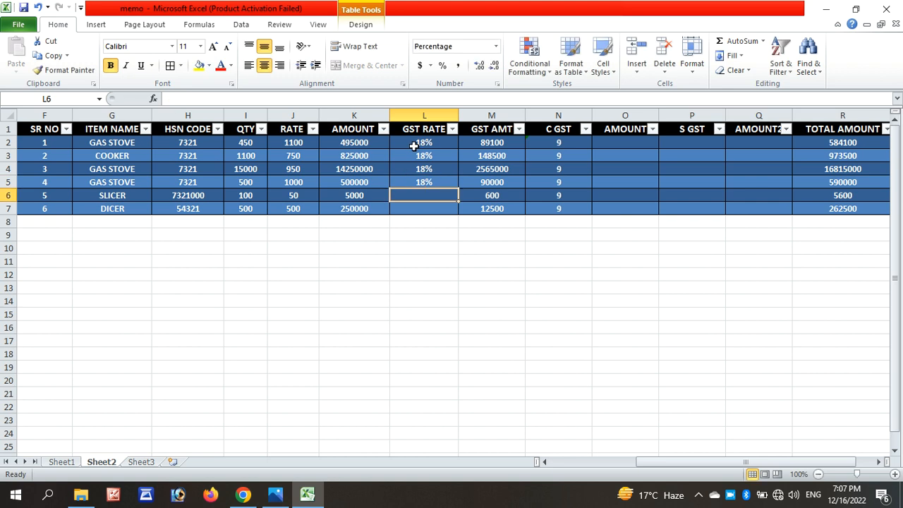
Enter a GST RATE of 18% in L6 and 5% in L7.
type("12")
key("BackSpace")
key("BackSpace")
type("18")
key("Return")
type("5")
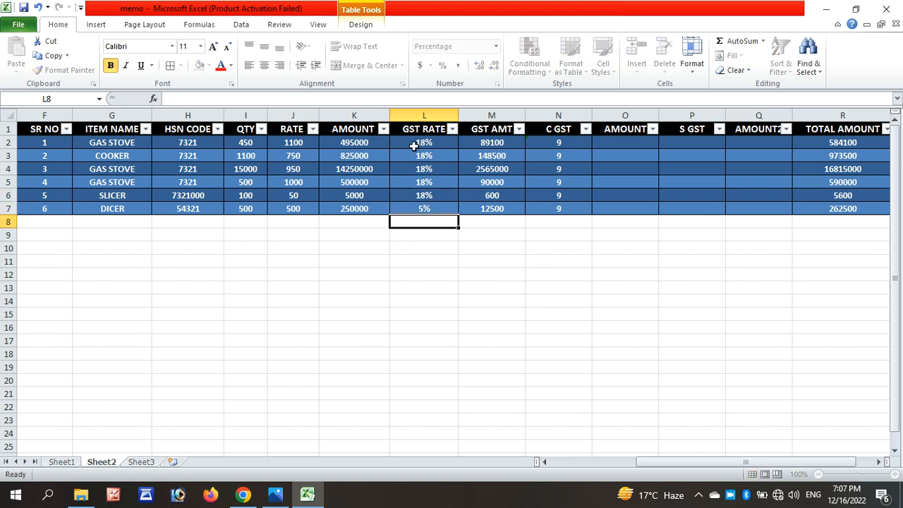
key("Return")
left_click(492, 283)
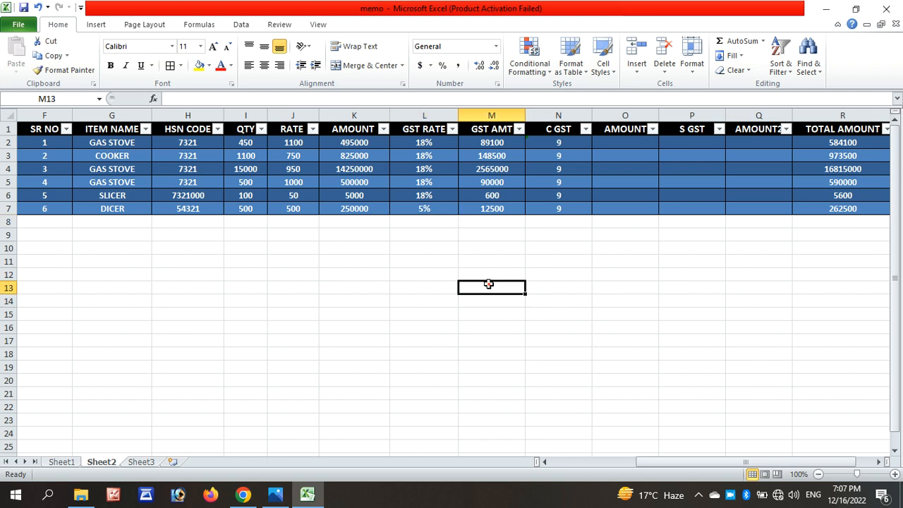
Replace the C GST column's formula with =[@[GST RATE]]/2, entering it in N2.
left_click(559, 209)
left_click(557, 145)
key("BackSpace")
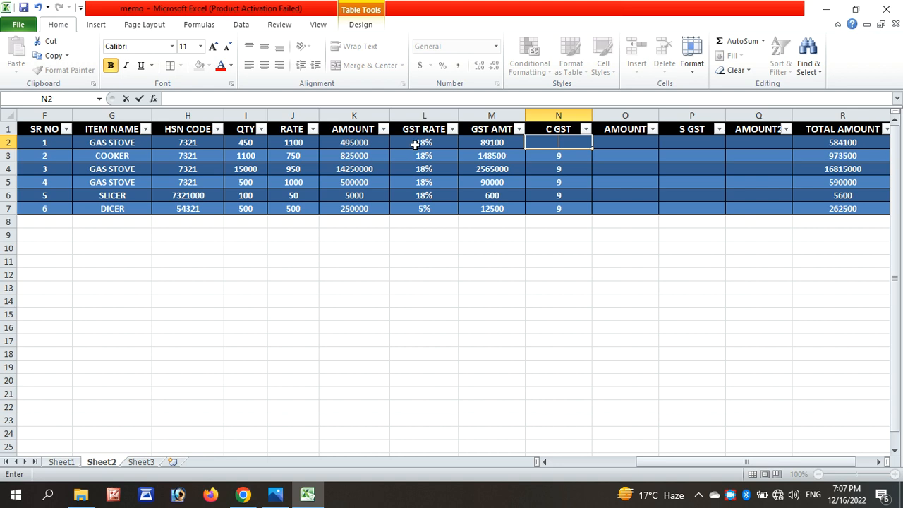
type("=")
left_click(418, 142)
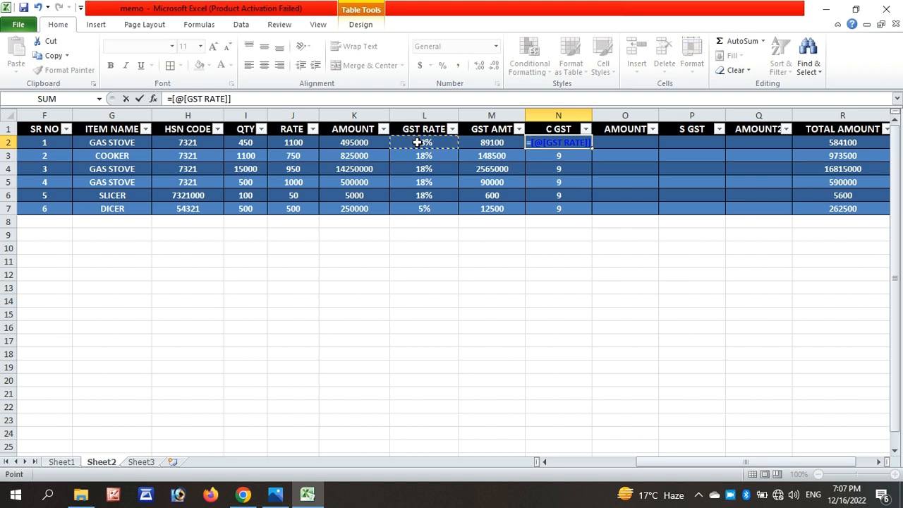
type("/2")
key("Return")
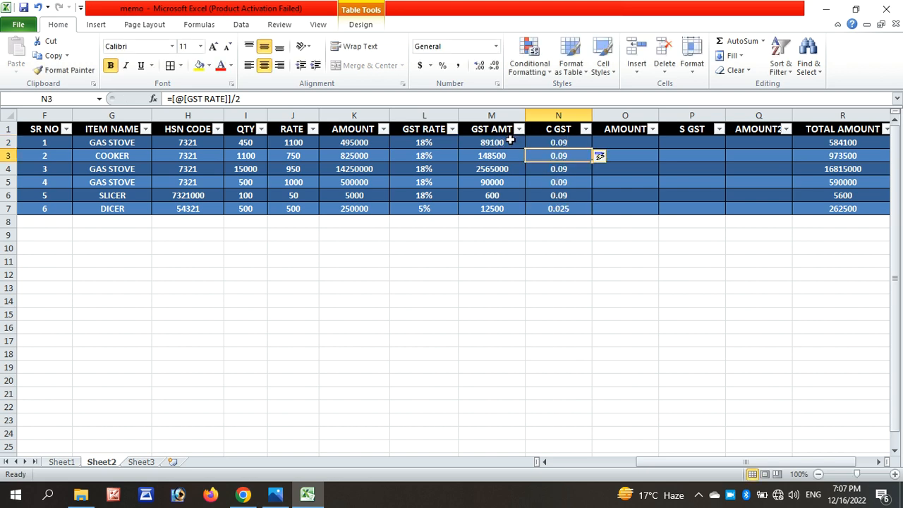
Format the C GST values in N2:N7 as Percentage.
left_click(559, 144)
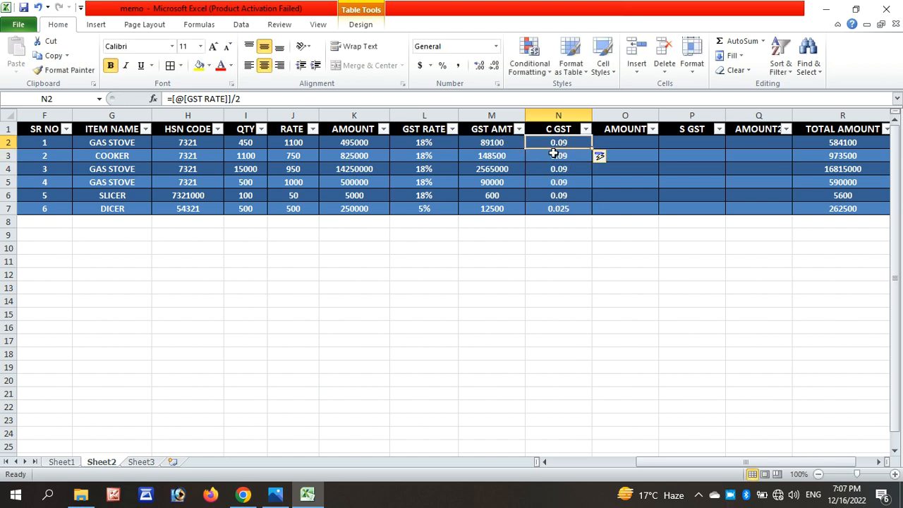
left_click_drag(551, 143, 546, 210)
left_click(496, 48)
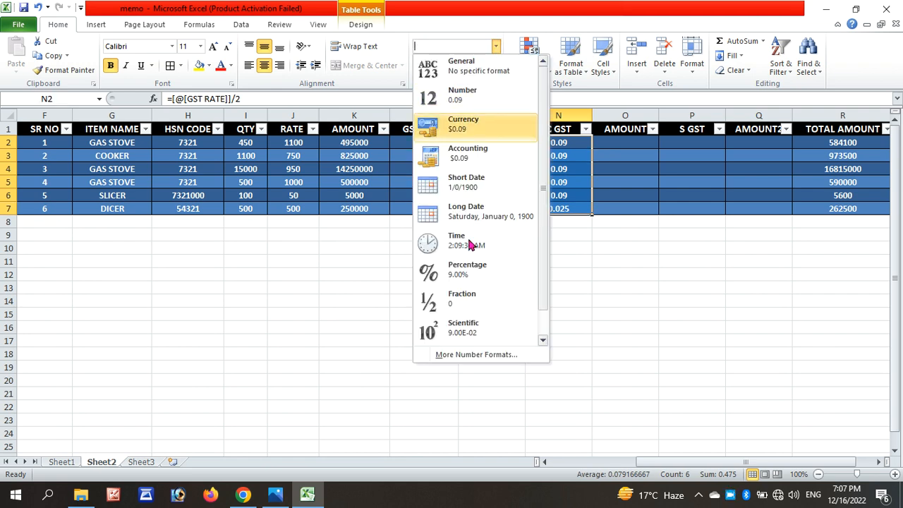
left_click(465, 272)
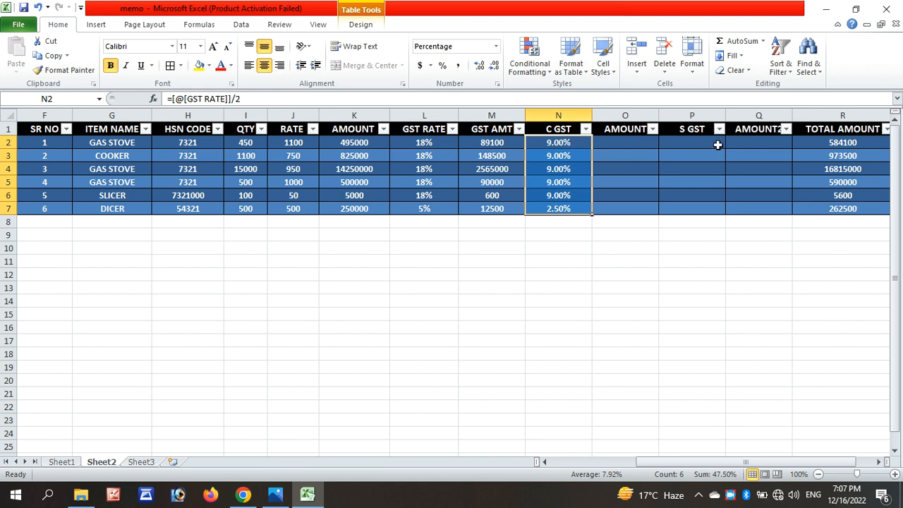
Fill the S GST column with half the GST rate by entering =[@[GST RATE]]/2 in P2.
left_click(683, 143)
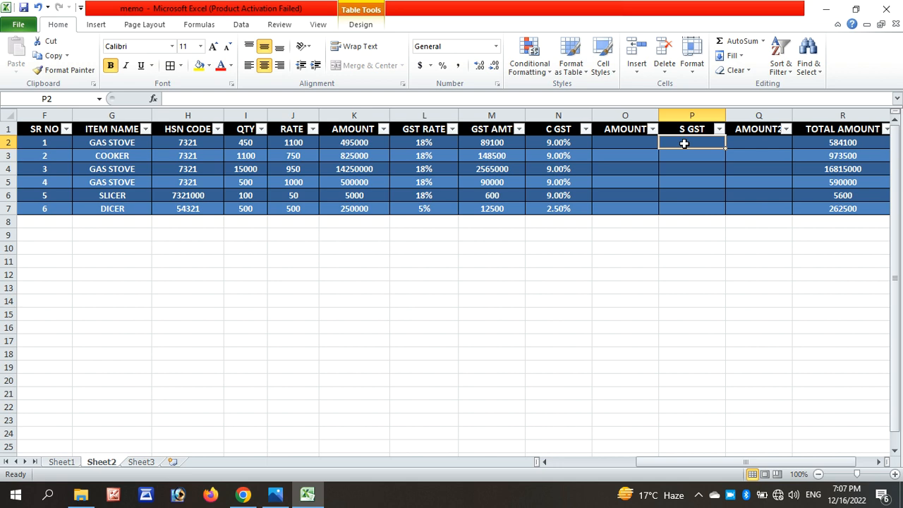
type("=")
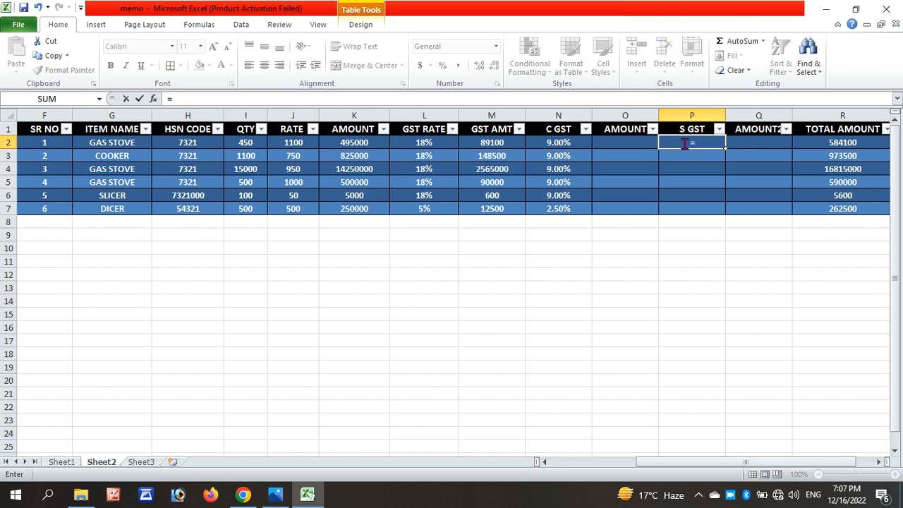
left_click(422, 144)
type("/2")
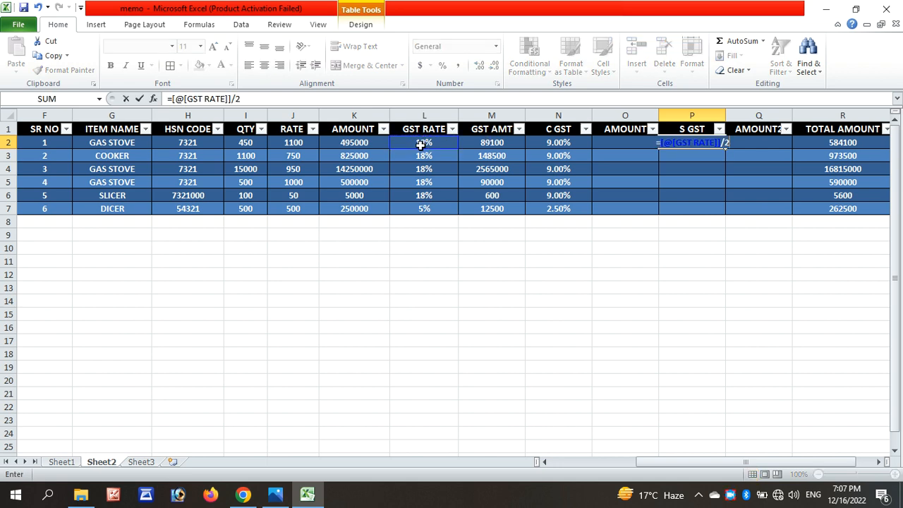
key("Return")
Format the S GST values in P2:P7 as Percentage.
left_click_drag(706, 141, 700, 208)
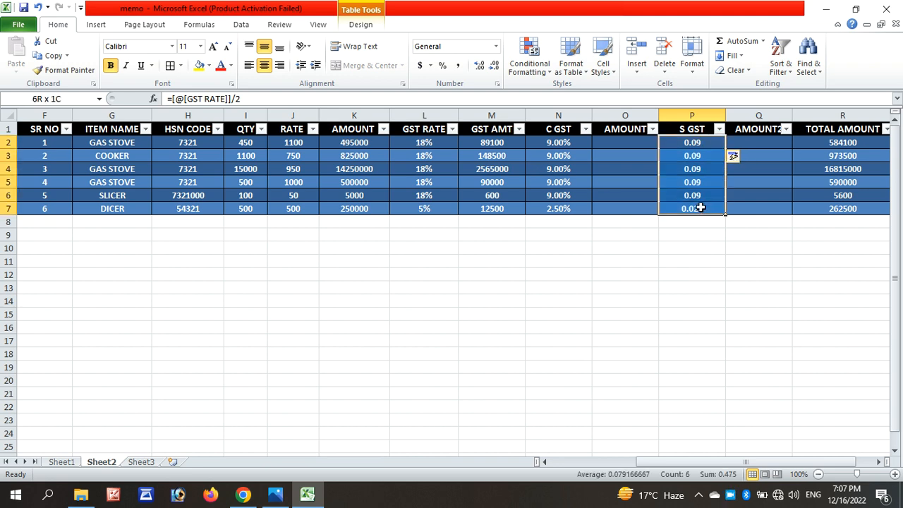
left_click(496, 46)
left_click(466, 268)
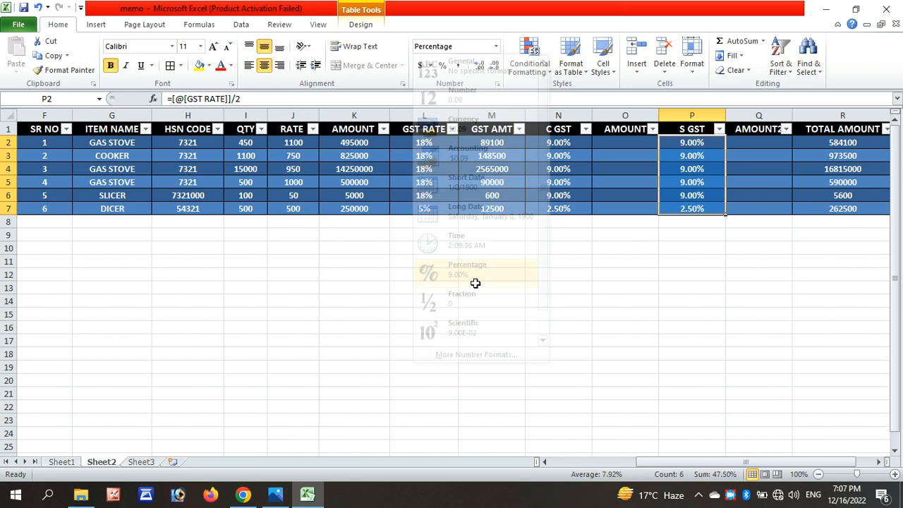
left_click(624, 328)
Calculate the C GST amounts in column O by entering =[@[AMOUNT ]]*N2 in O2.
left_click(601, 142)
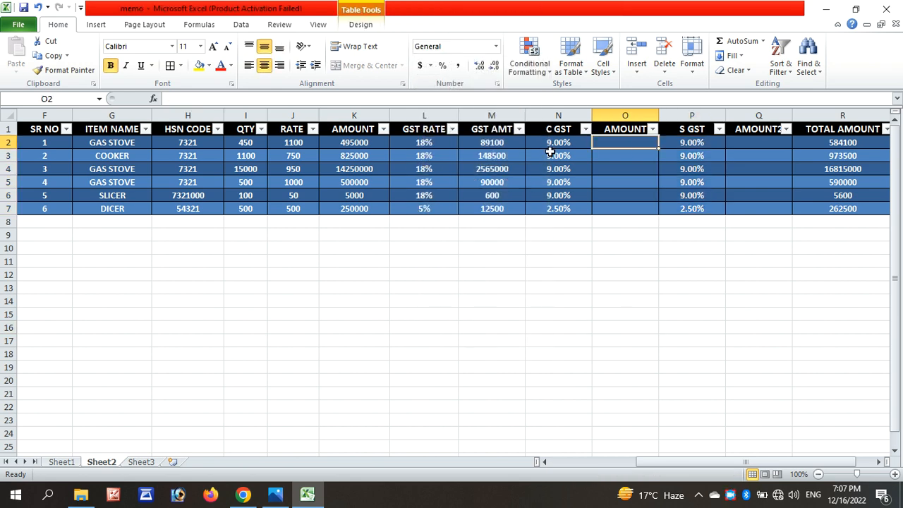
type("=")
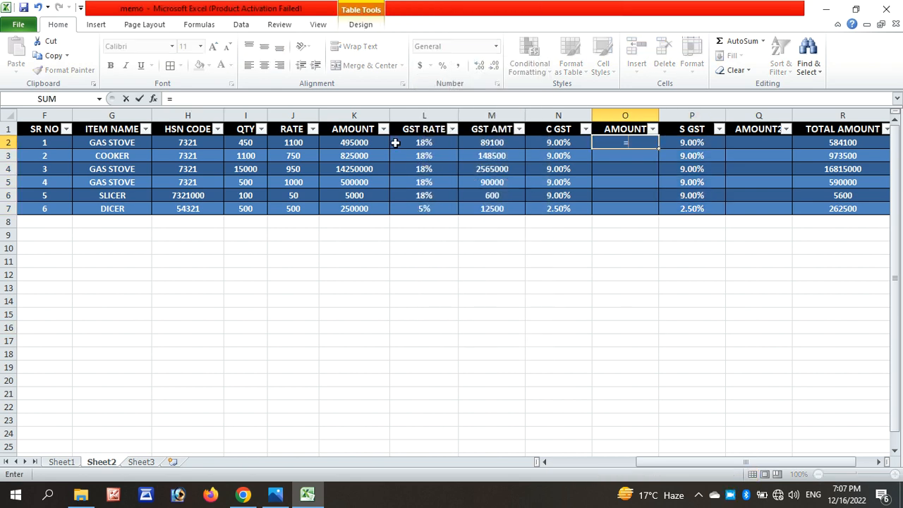
left_click(347, 142)
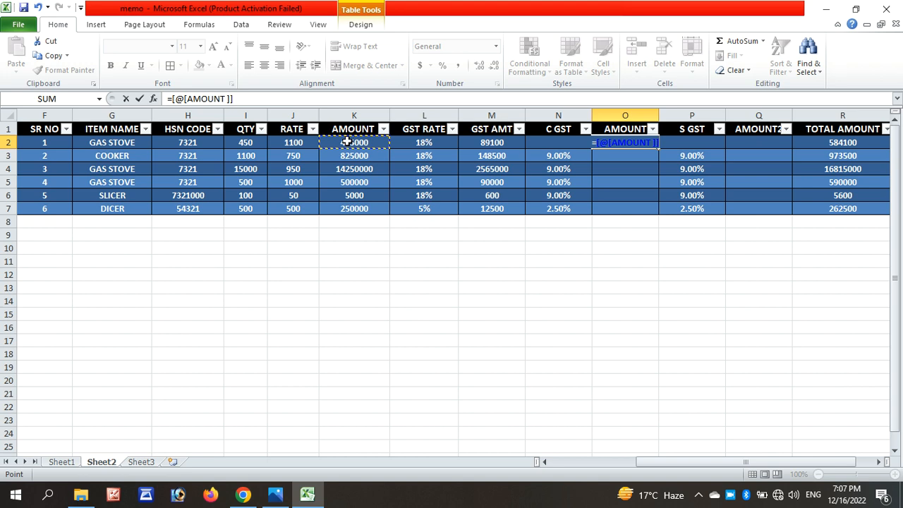
type("*")
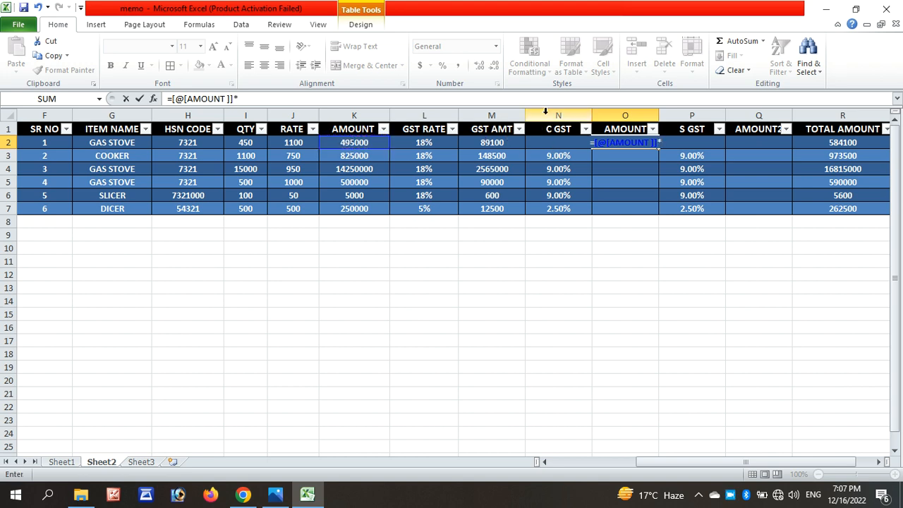
type("N2")
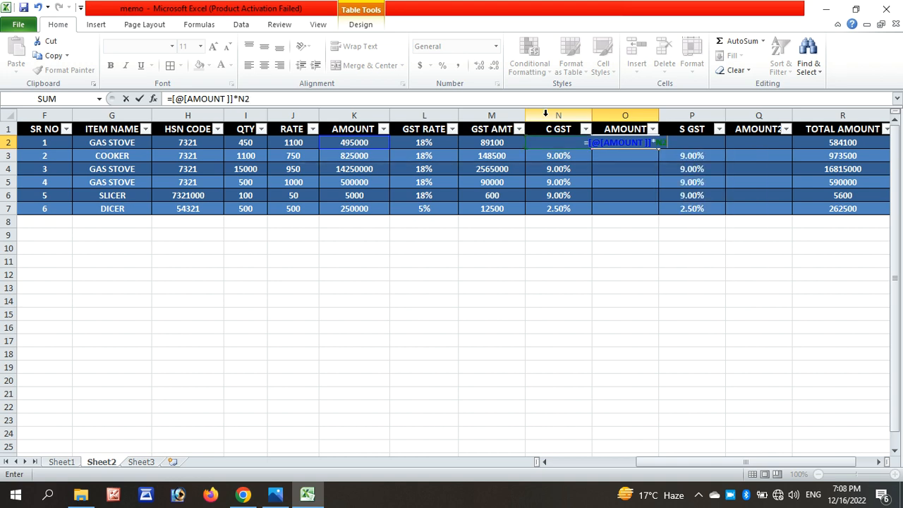
key("Return")
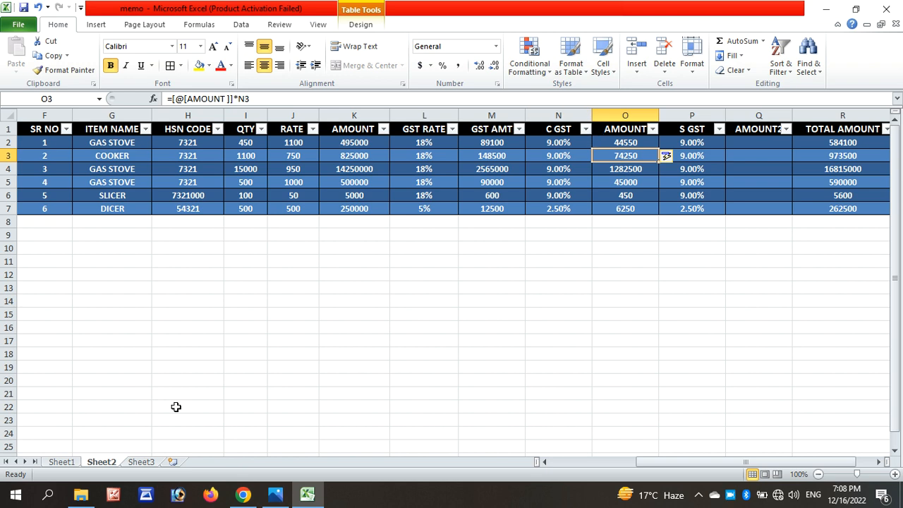
Calculate the S GST amounts in the AMOUNT2 column by entering =[@[AMOUNT ]]*P2 in Q2.
left_click(61, 461)
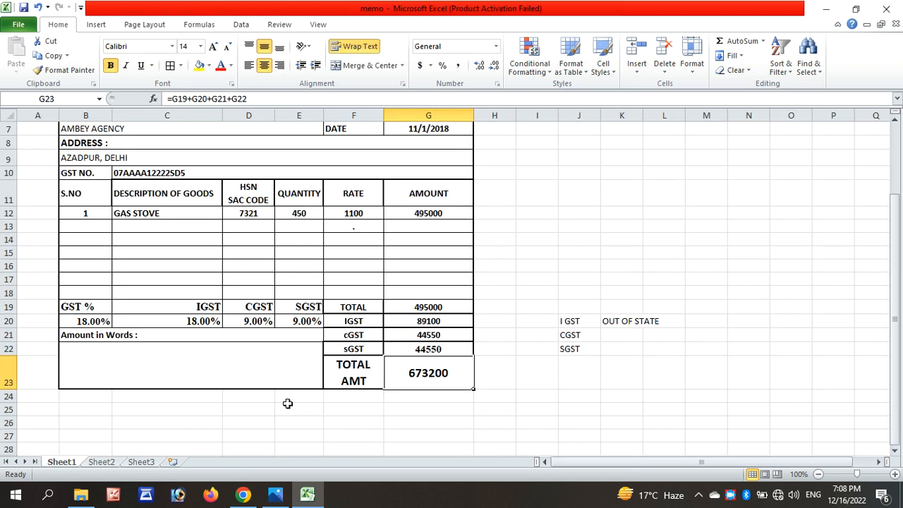
left_click(101, 461)
left_click(765, 144)
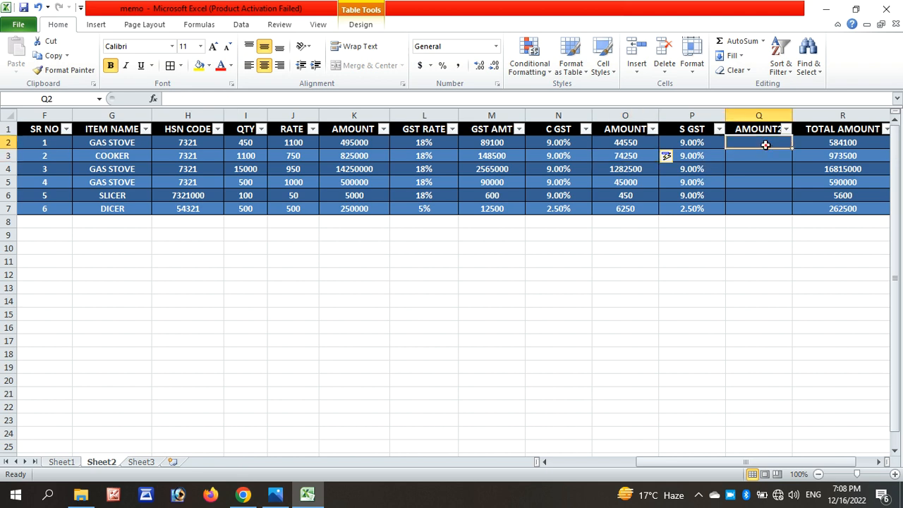
type("=")
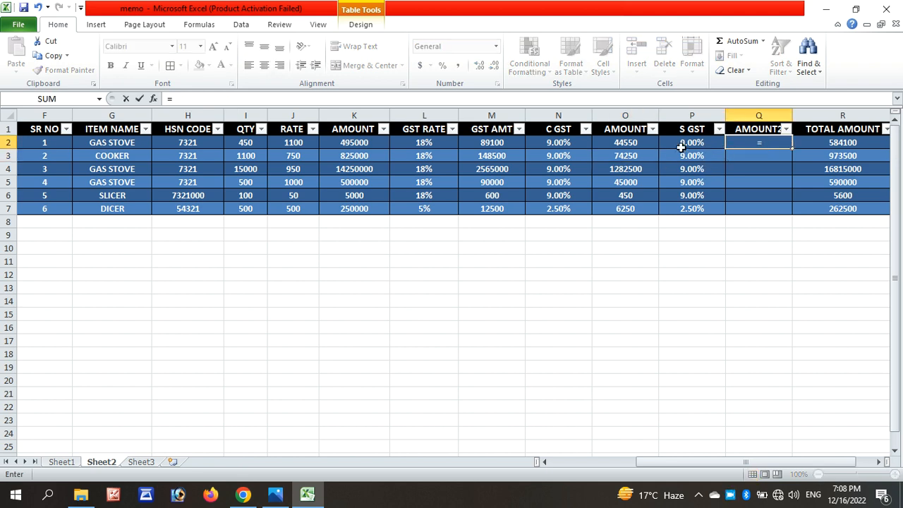
left_click(351, 144)
type("*P")
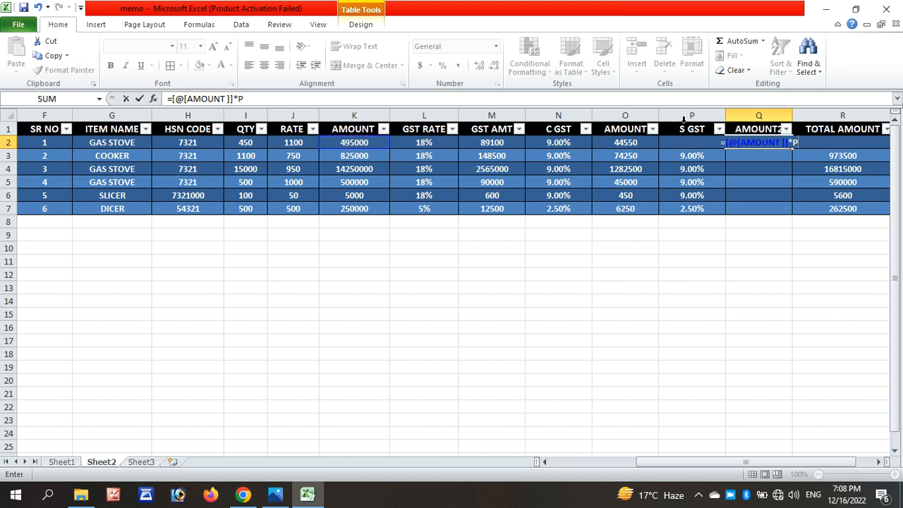
type("2")
key("Return")
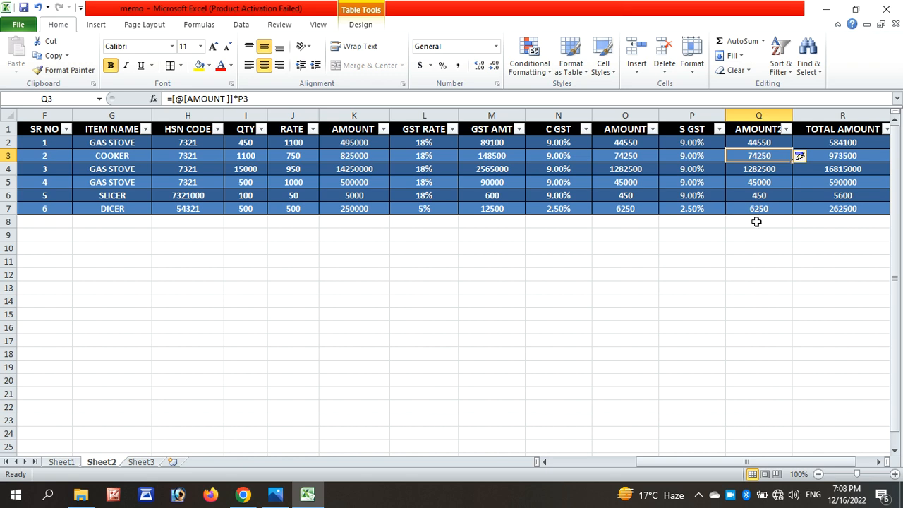
left_click(745, 250)
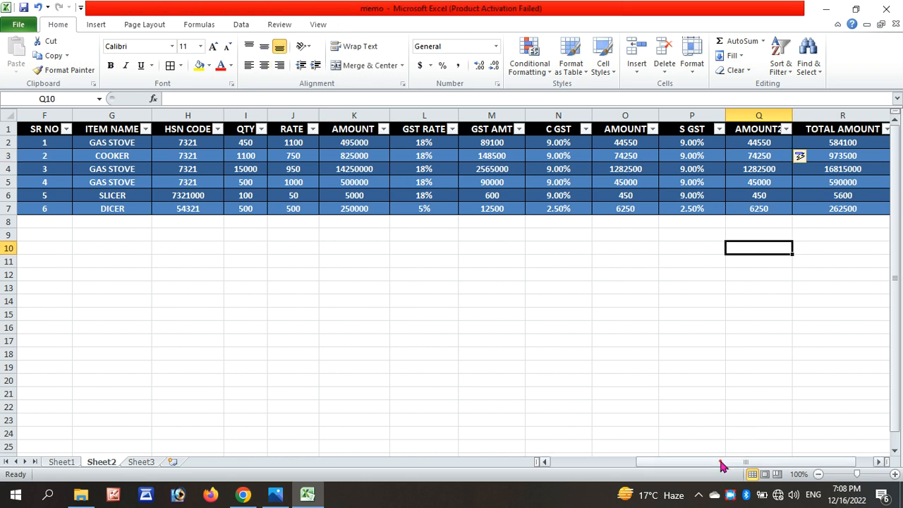
Clear the old TOTAL AMOUNT values from R2:R7 of the sales table.
left_click_drag(720, 463, 739, 463)
left_click_drag(782, 143, 777, 212)
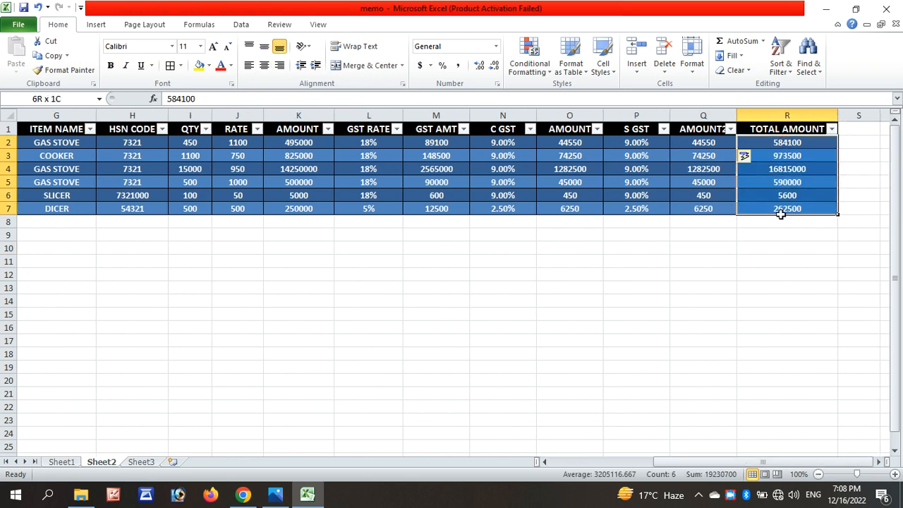
key("BackSpace")
left_click(793, 248)
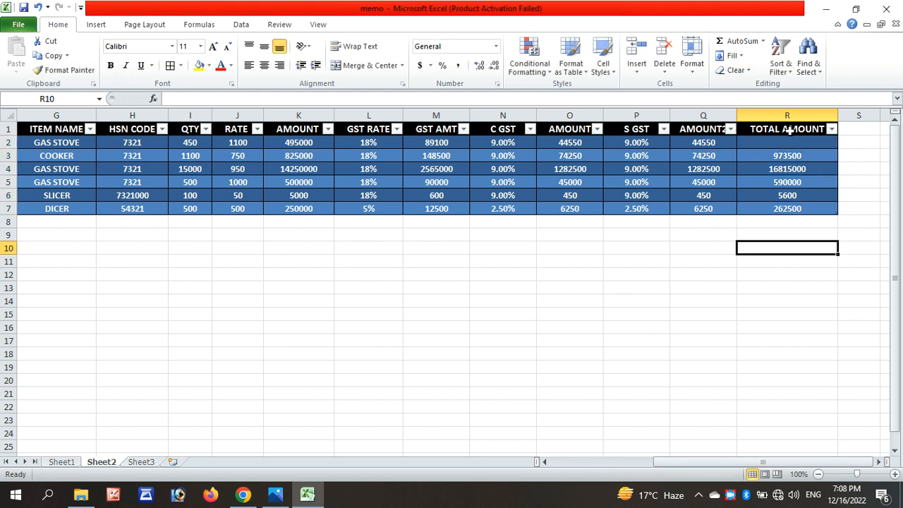
left_click_drag(788, 143, 786, 223)
key("Delete")
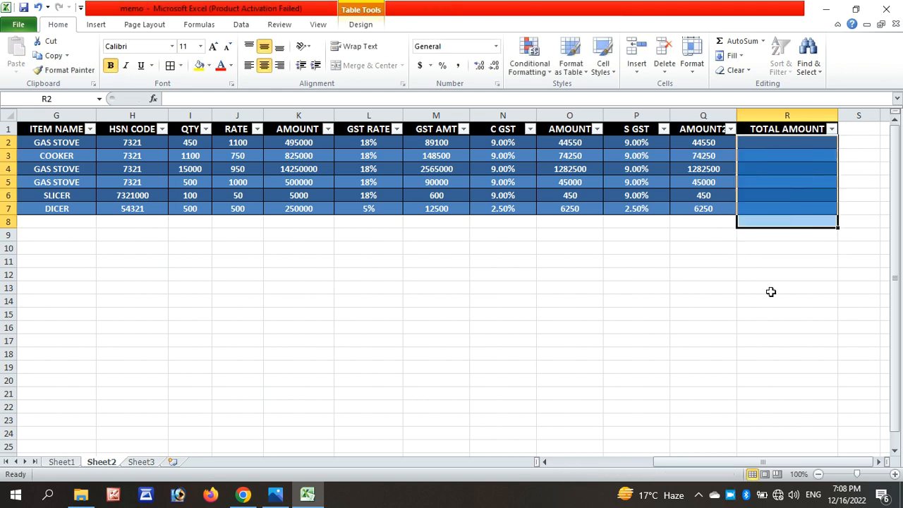
left_click(770, 289)
left_click(765, 142)
type("=")
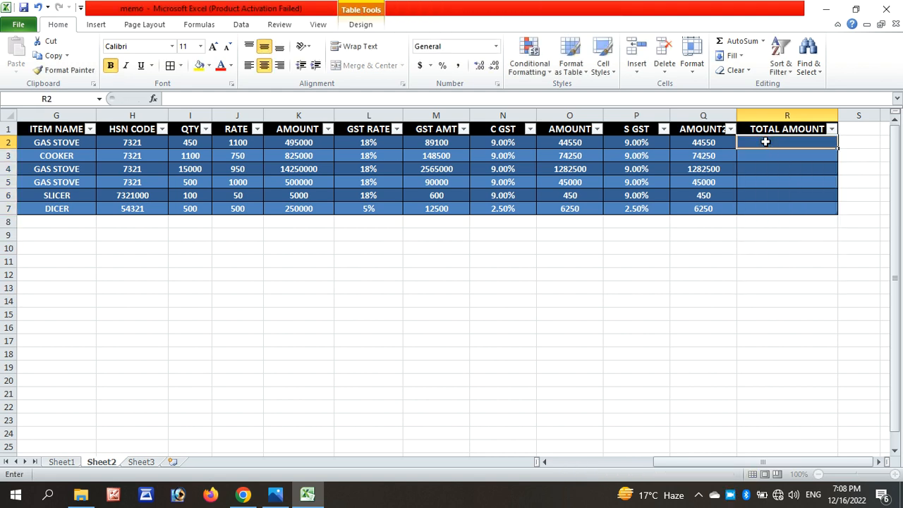
left_click(272, 142)
type("+")
left_click(450, 146)
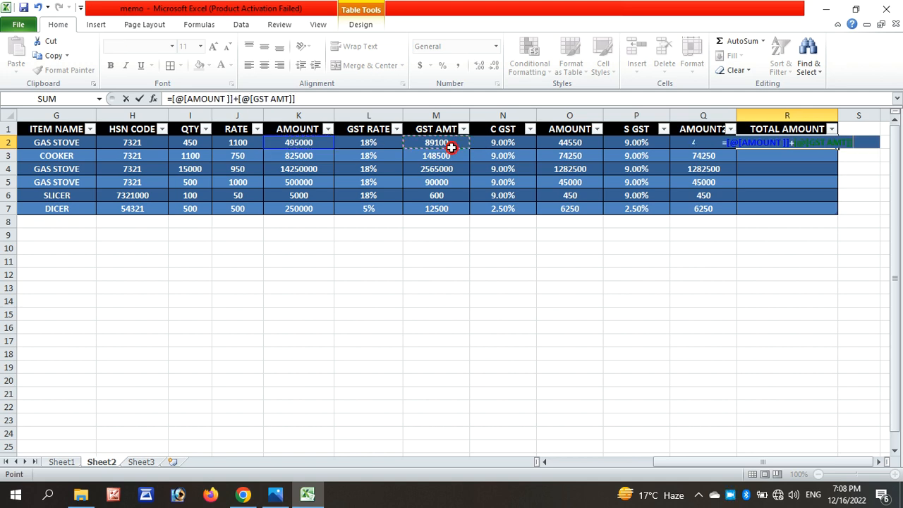
type("+")
left_click(568, 143)
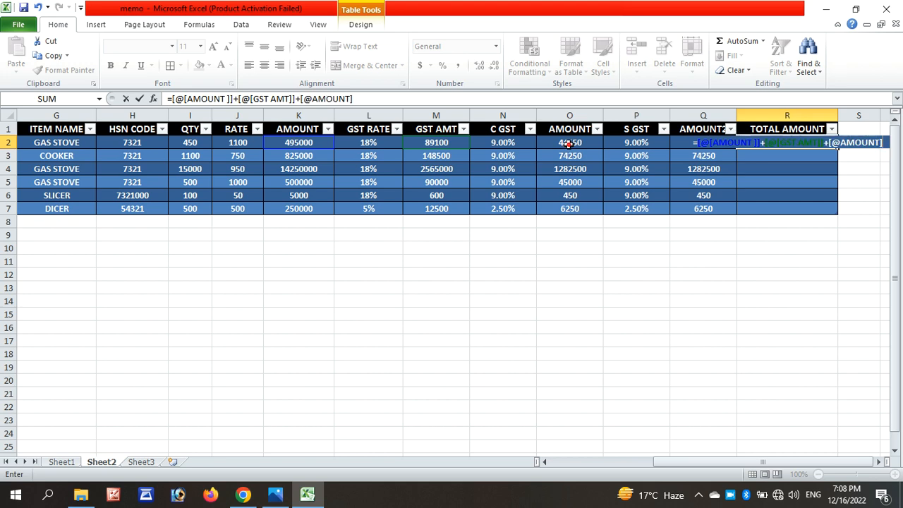
type("+")
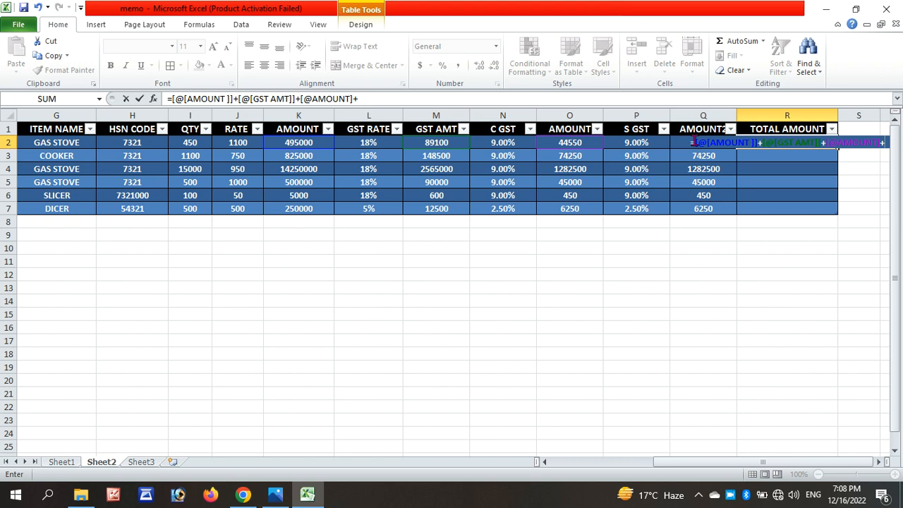
type("Q")
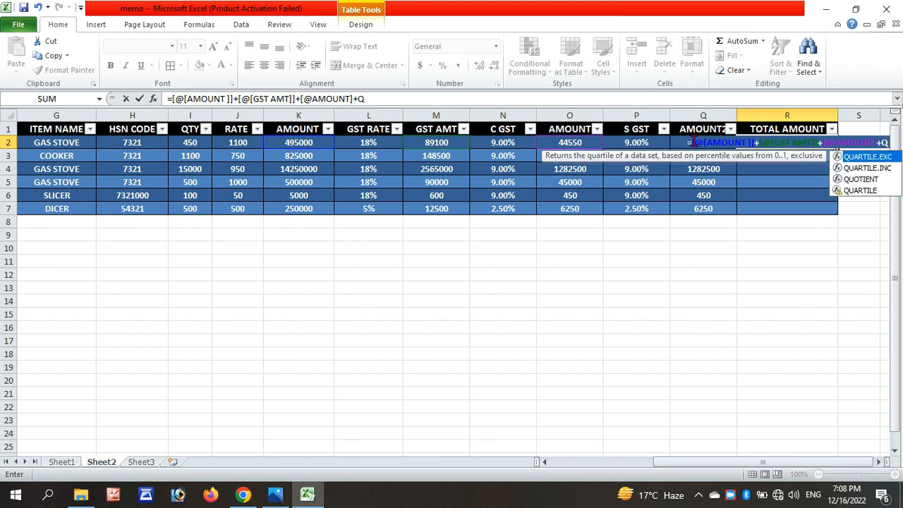
type("2")
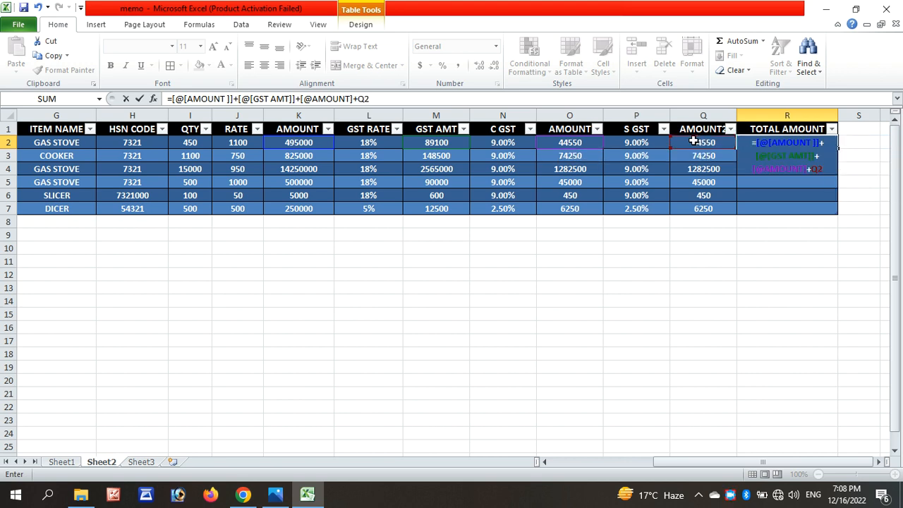
key("Return")
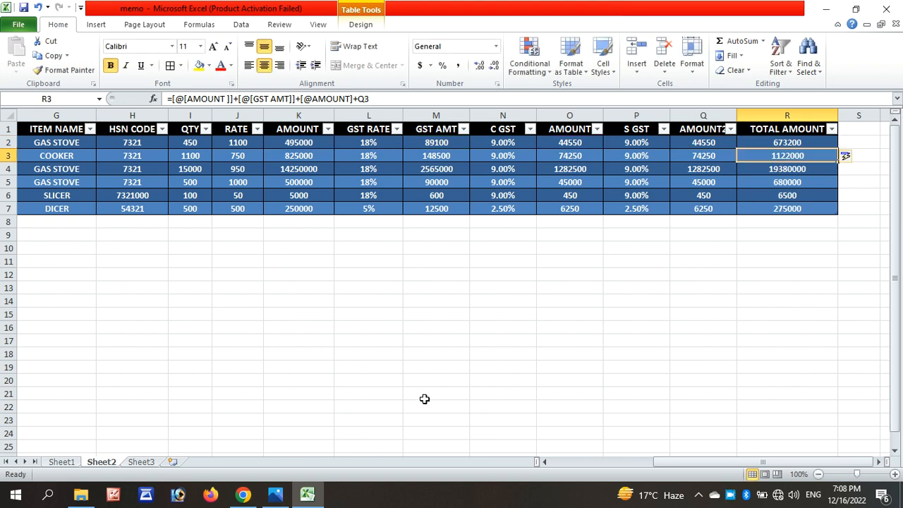
Compare the invoice totals on Sheet1 with the sales table on Sheet2, reviewing all its columns from INVOICE NO. to TOTAL AMOUNT.
left_click(64, 462)
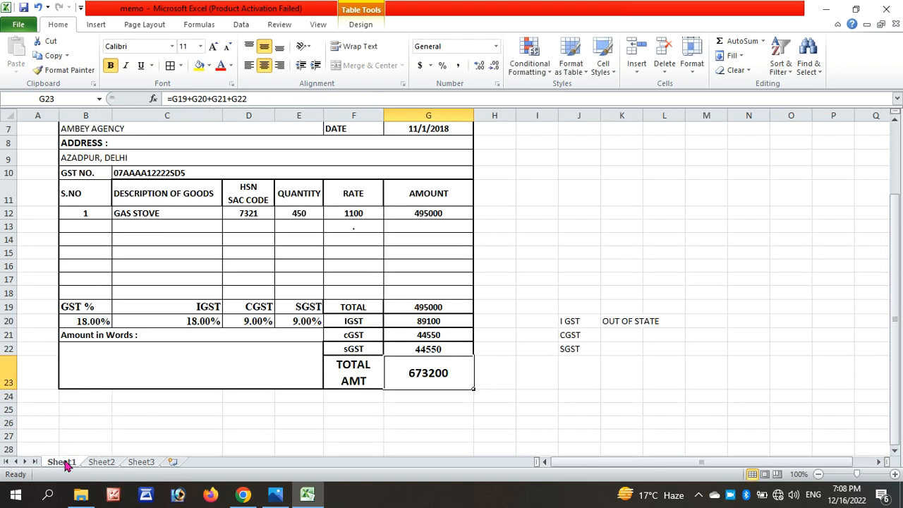
left_click(526, 397)
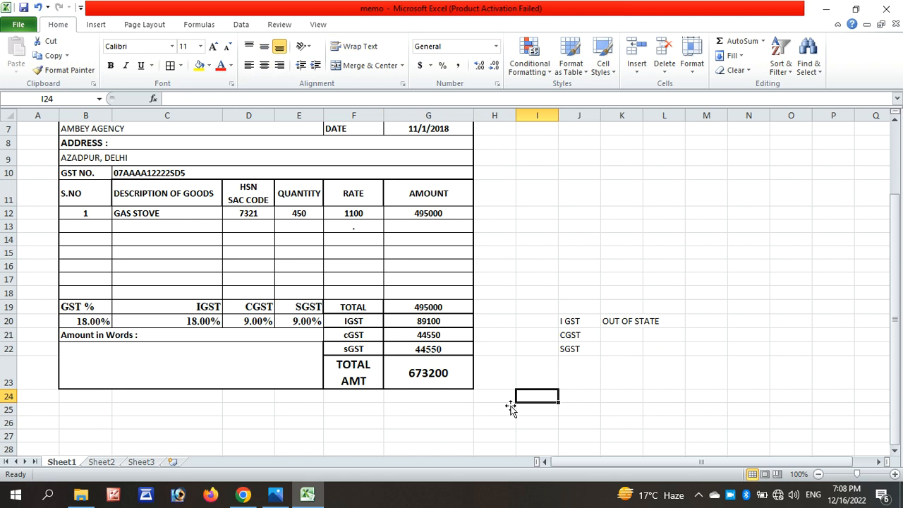
left_click(103, 463)
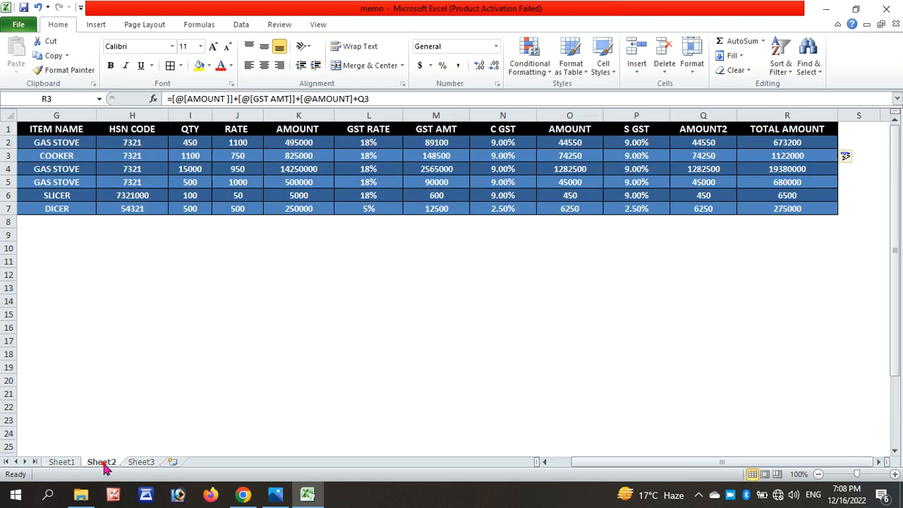
left_click(801, 259)
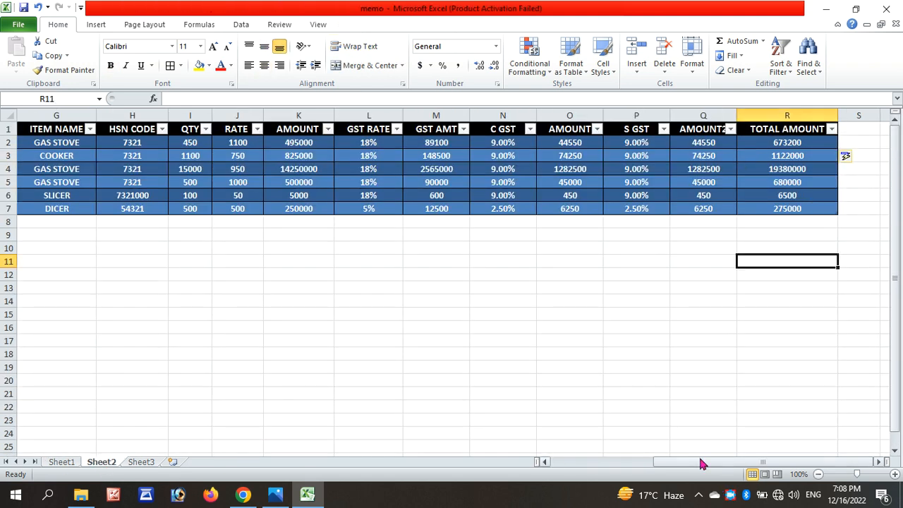
left_click_drag(699, 463, 527, 469)
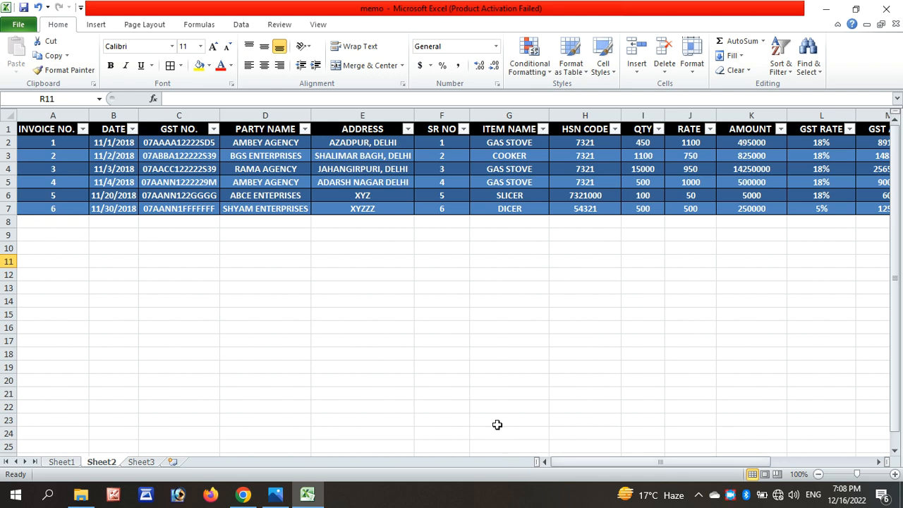
left_click(664, 118)
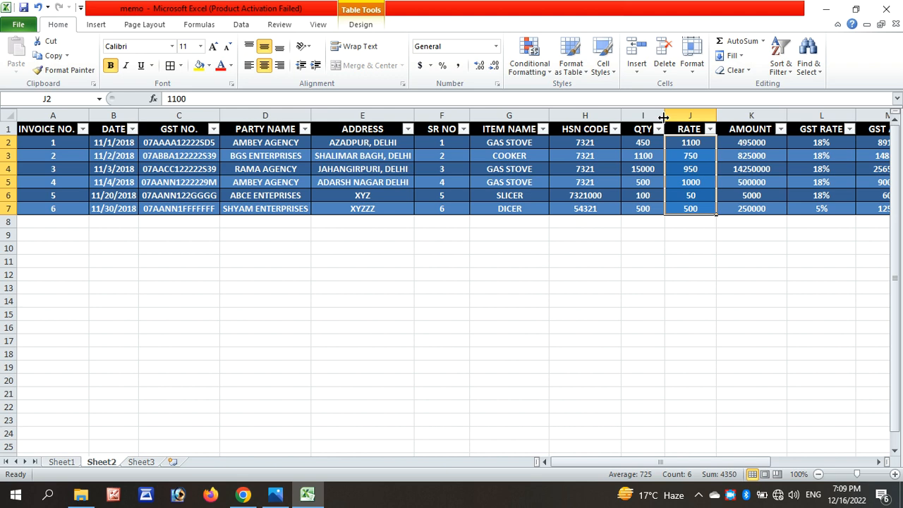
left_click(649, 406)
left_click_drag(641, 462, 743, 462)
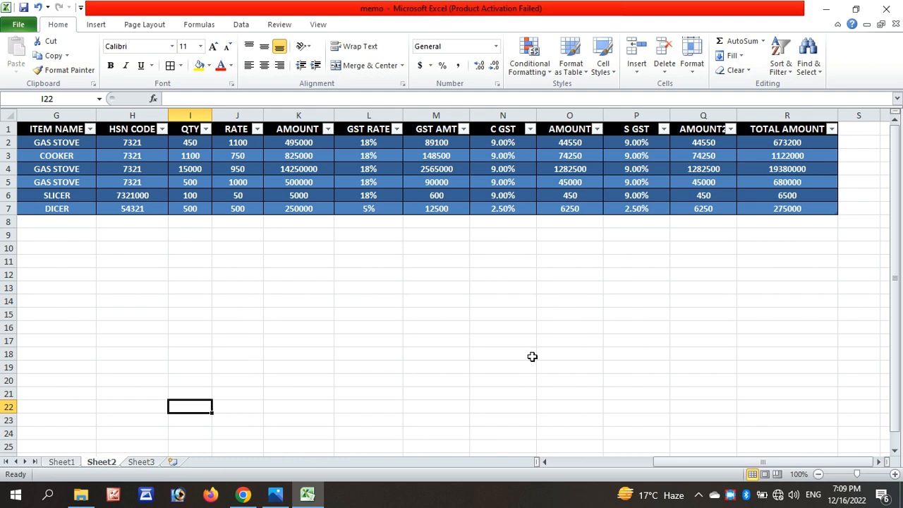
left_click_drag(656, 462, 555, 462)
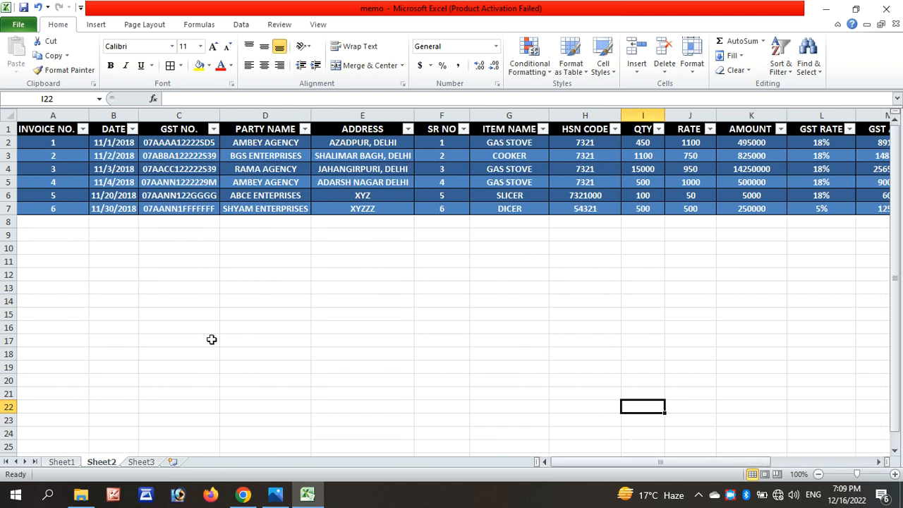
Examine the whole invoice on Sheet1, from the party details down to the tax rows and total amount.
left_click(59, 462)
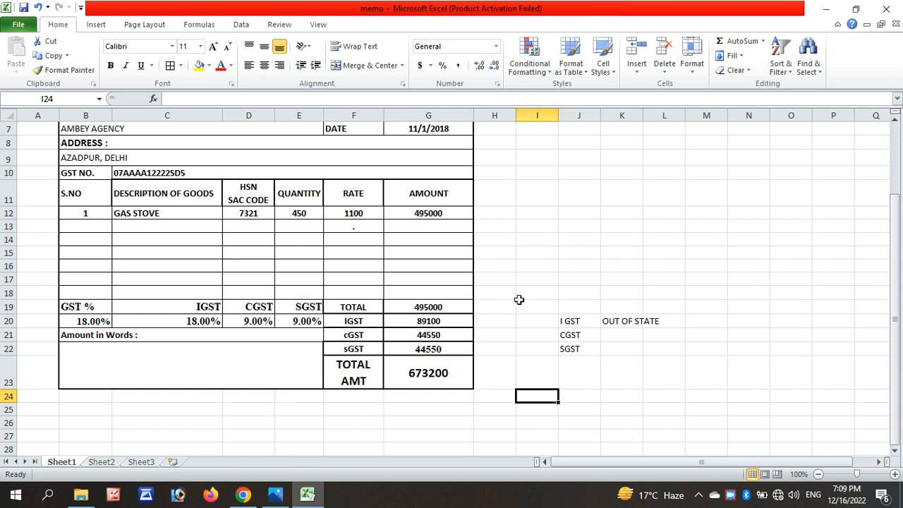
scroll(518, 299, "down", 1)
scroll(518, 300, "up", 2)
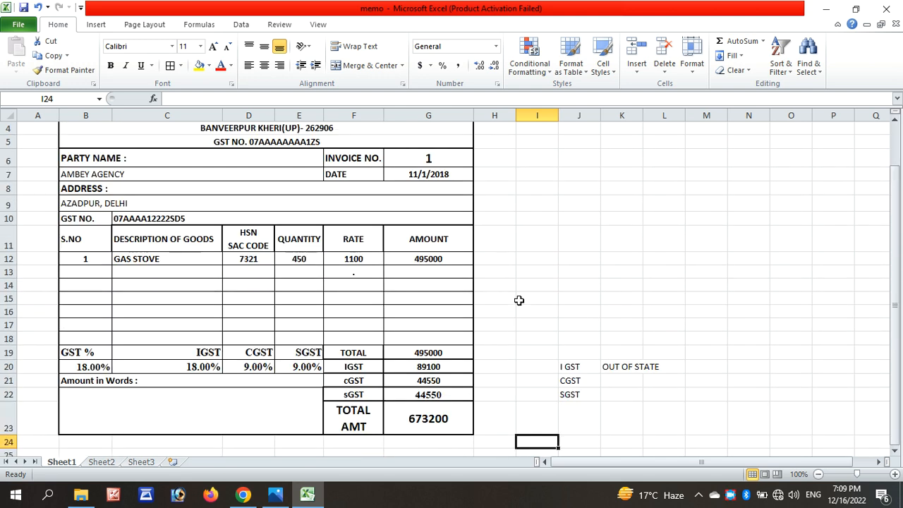
scroll(461, 311, "up", 1)
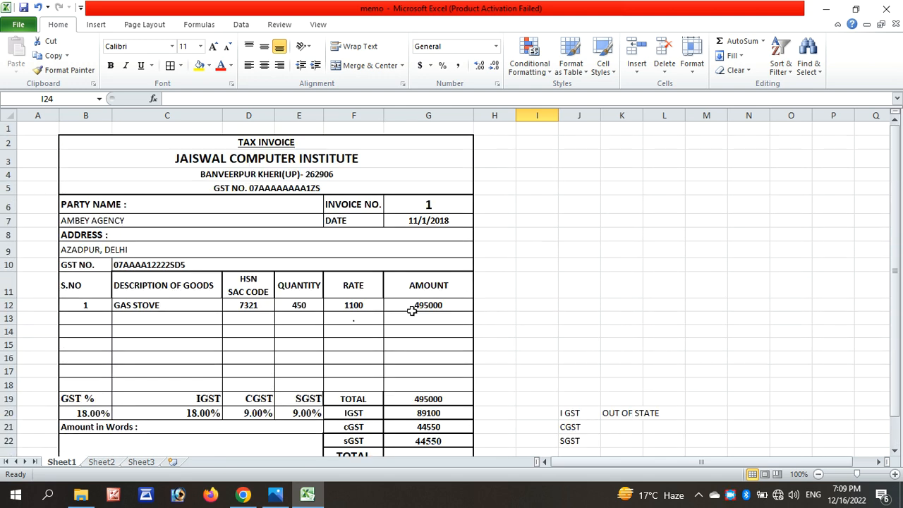
scroll(414, 306, "down", 1)
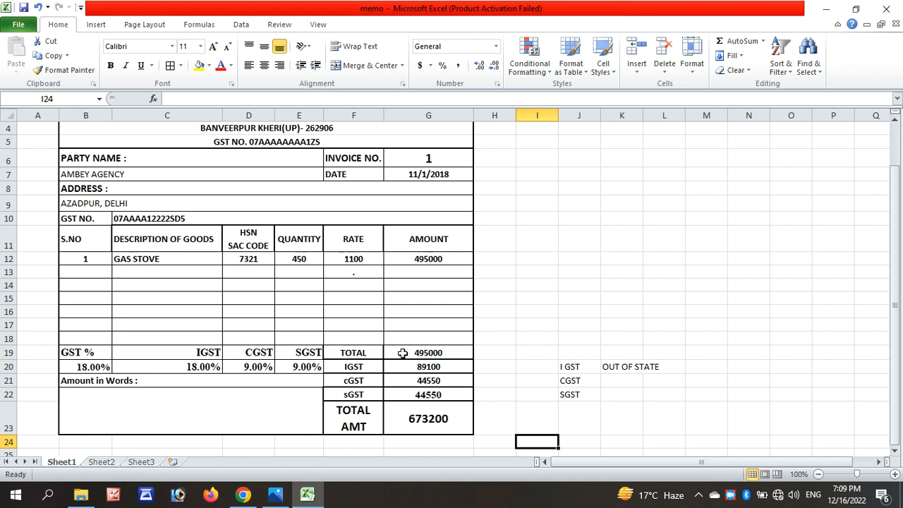
scroll(402, 353, "up", 1)
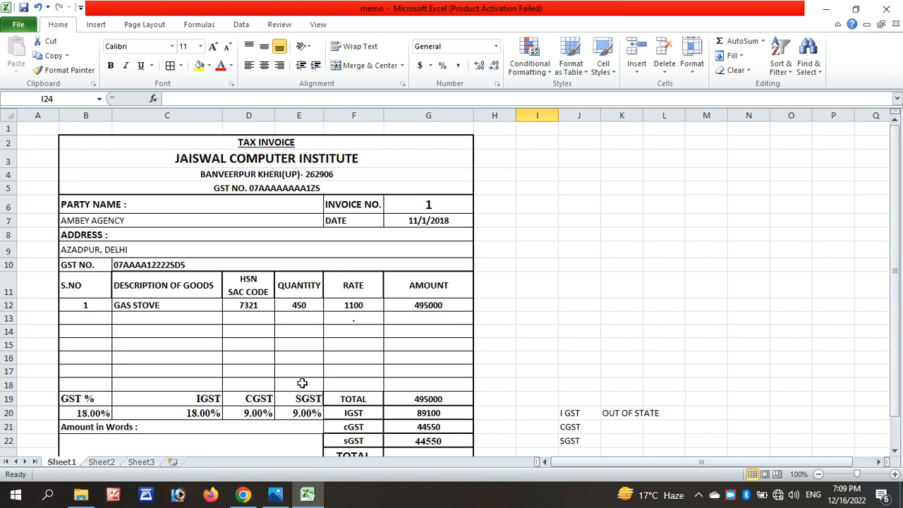
scroll(375, 349, "down", 1)
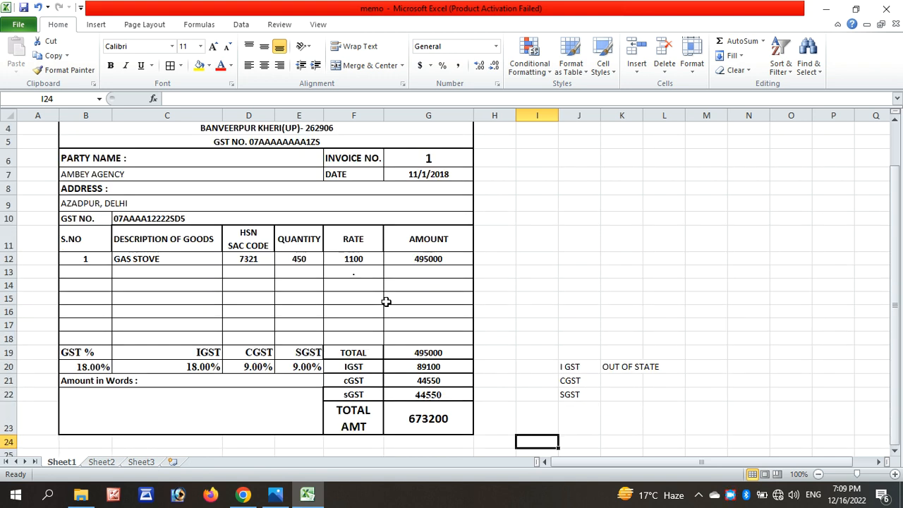
Delete the I GST, CGST, SGST and OUT OF STATE notes beside the invoice, starting at J20.
scroll(385, 302, "up", 1)
left_click_drag(567, 416, 660, 459)
key("Delete")
scroll(444, 221, "up", 1)
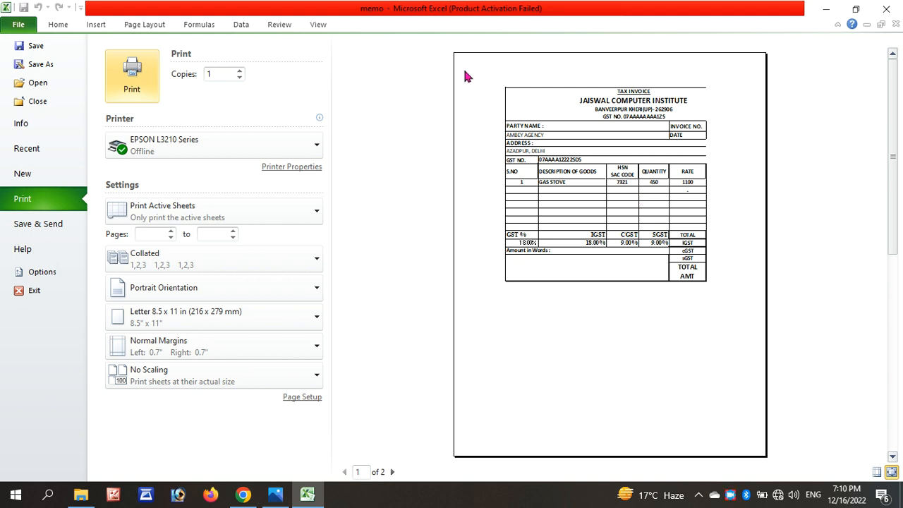
View the second page of the invoice's print preview and return to the worksheet.
left_click(393, 474)
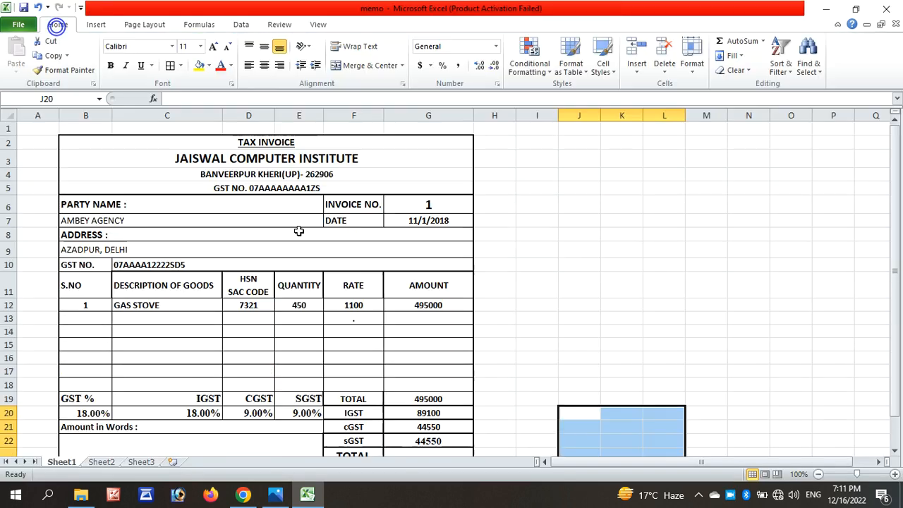
left_click(542, 266)
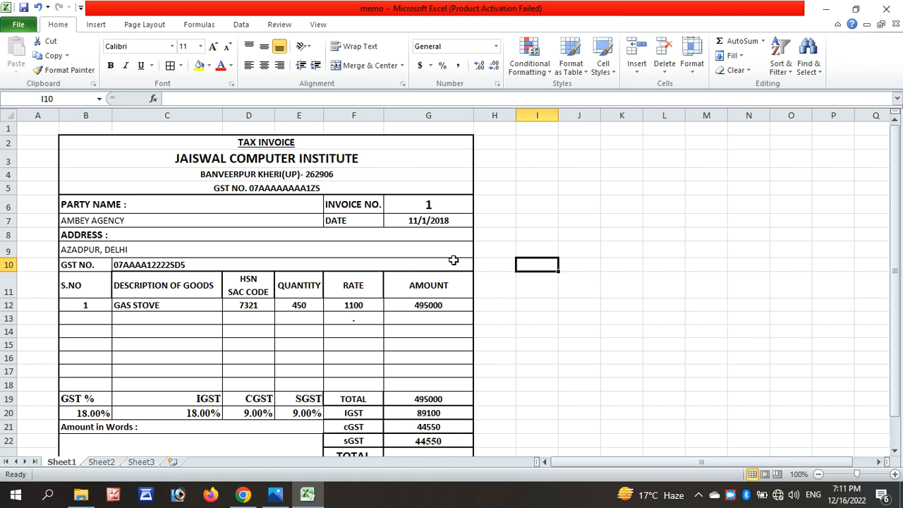
left_click_drag(426, 205, 421, 356)
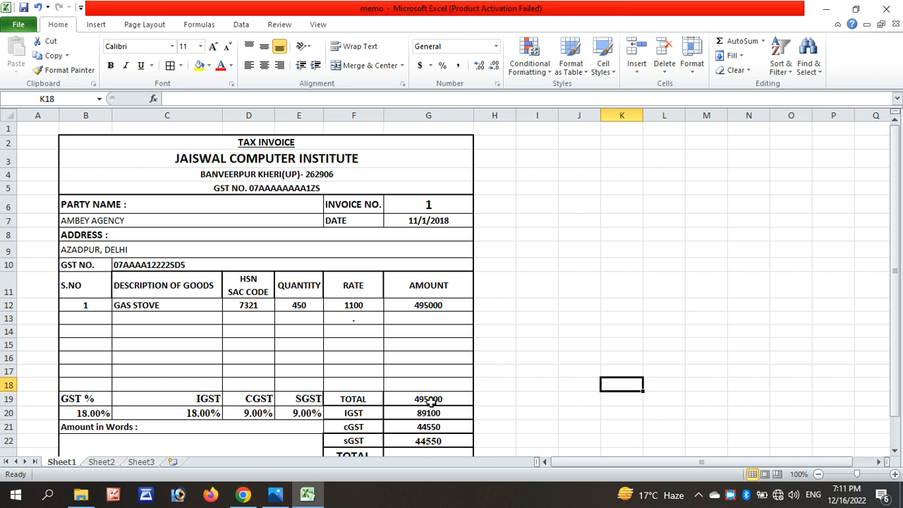
left_click(636, 232)
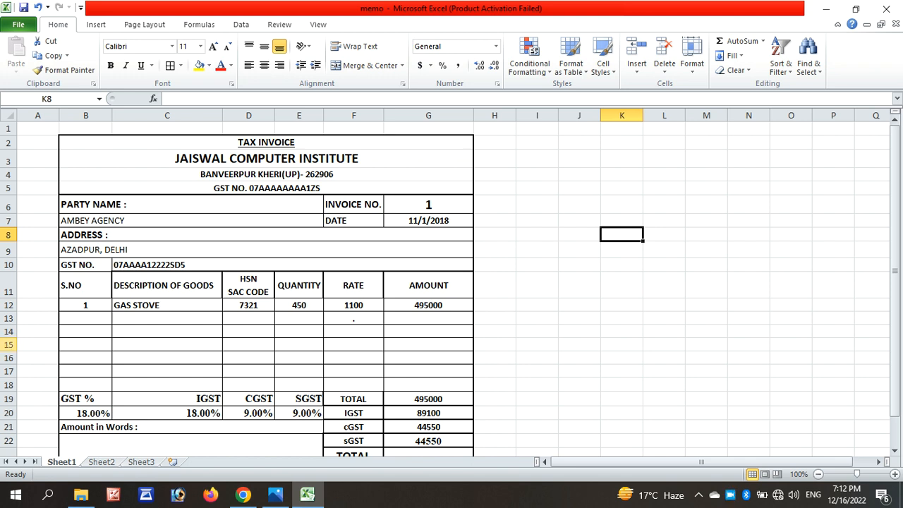
Review the sales table on Sheet2, then look over the finished tax invoice on Sheet1 from its heading down to the TOTAL AMT row.
left_click(102, 463)
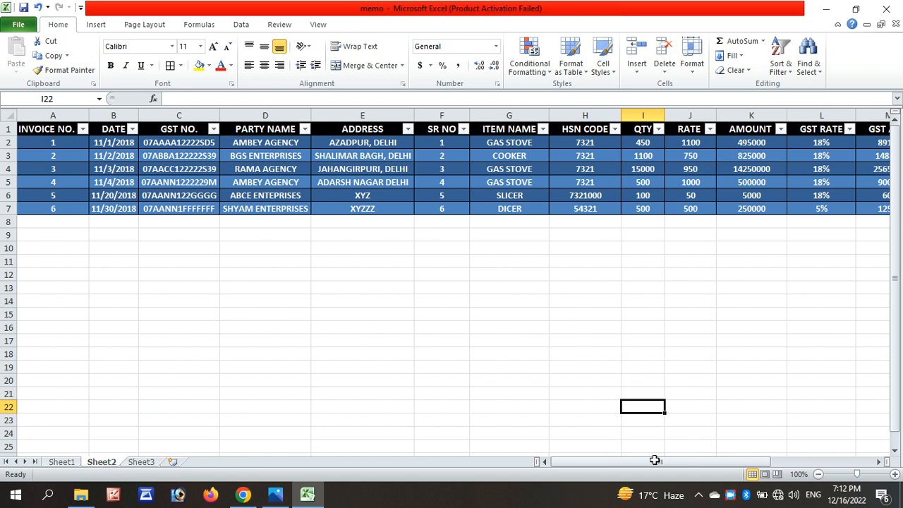
mouse_move(661, 464)
left_mouse_down()
mouse_move(753, 462)
mouse_move(661, 463)
left_mouse_up()
left_click(180, 338)
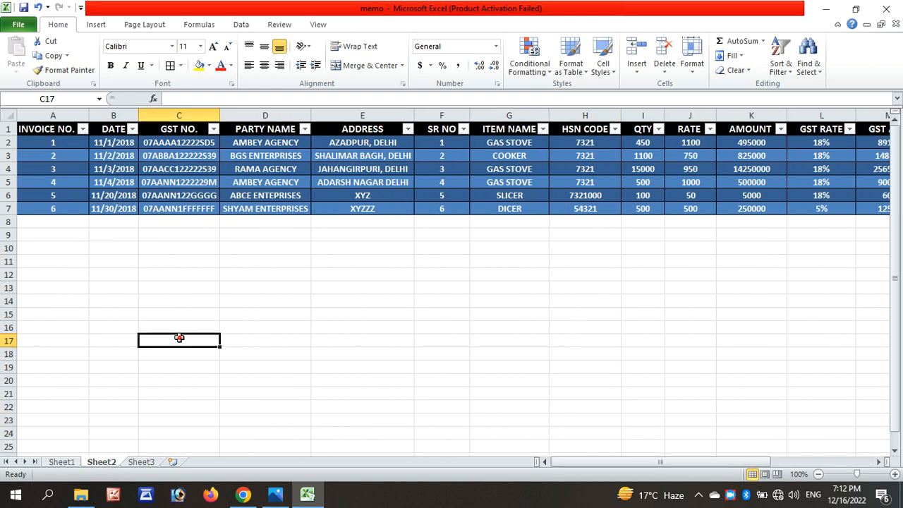
left_click(71, 462)
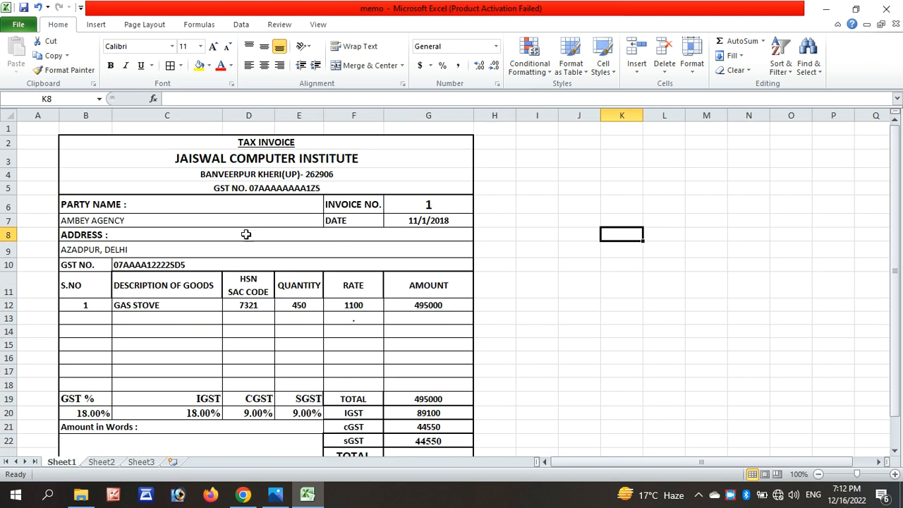
scroll(210, 191, "down", 2)
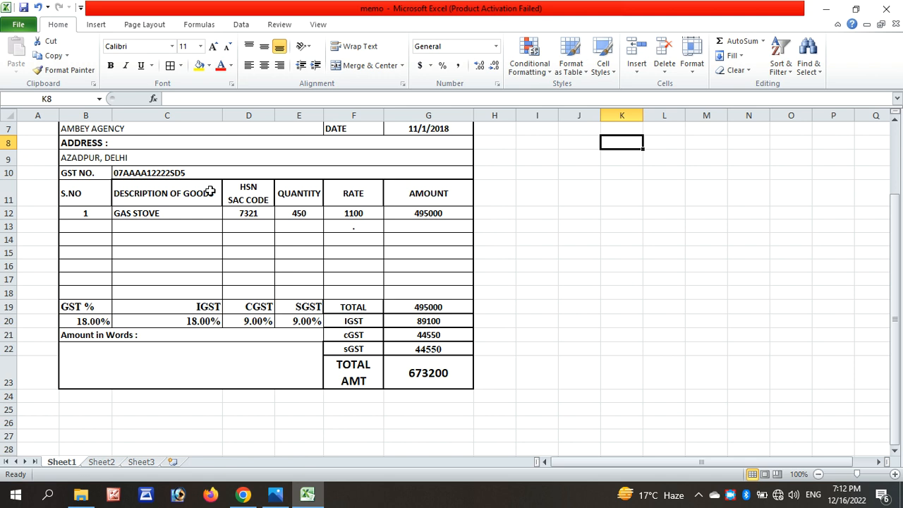
scroll(210, 190, "up", 2)
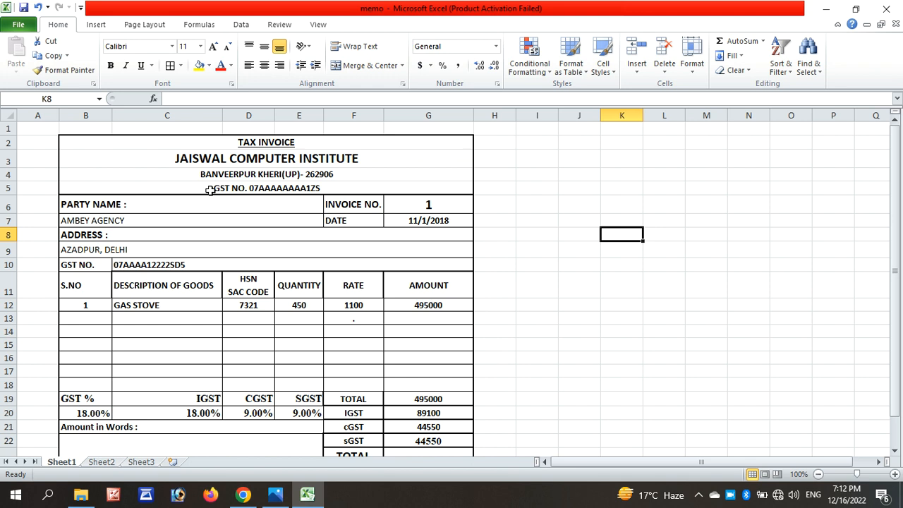
scroll(210, 191, "down", 1)
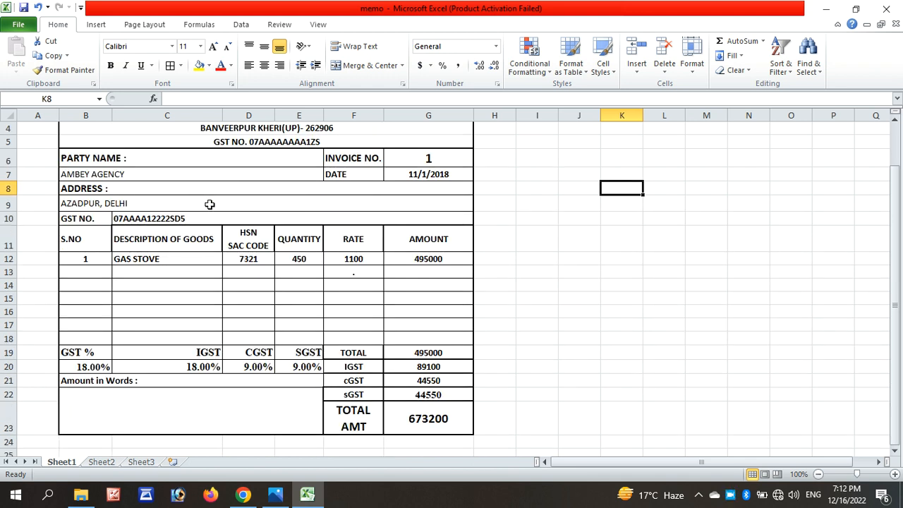
scroll(209, 204, "up", 1)
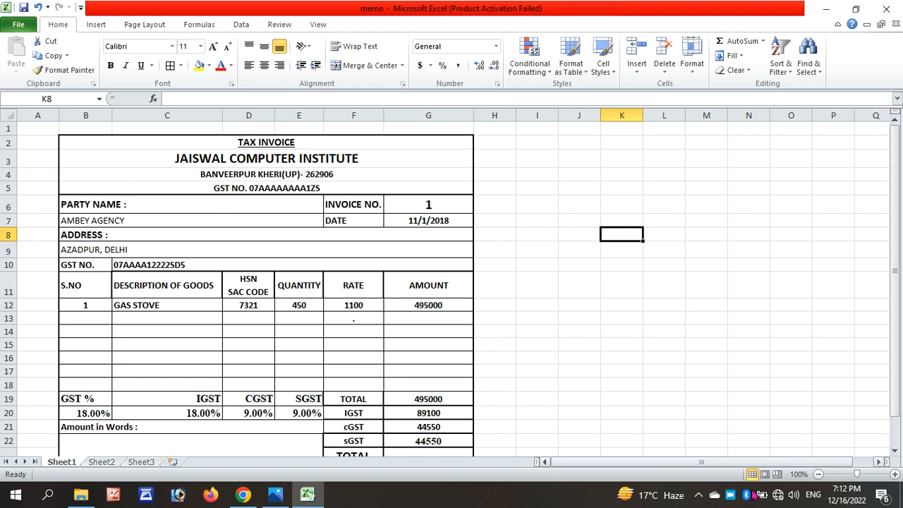
left_click(730, 496)
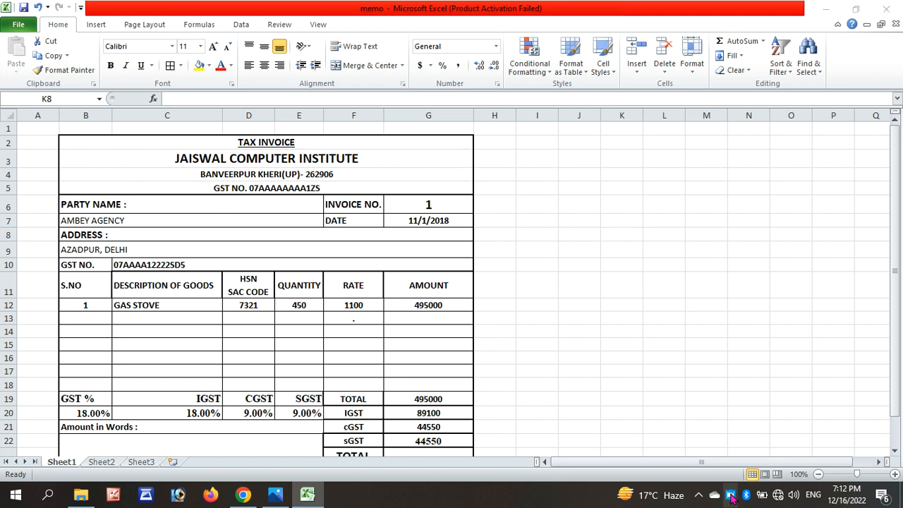